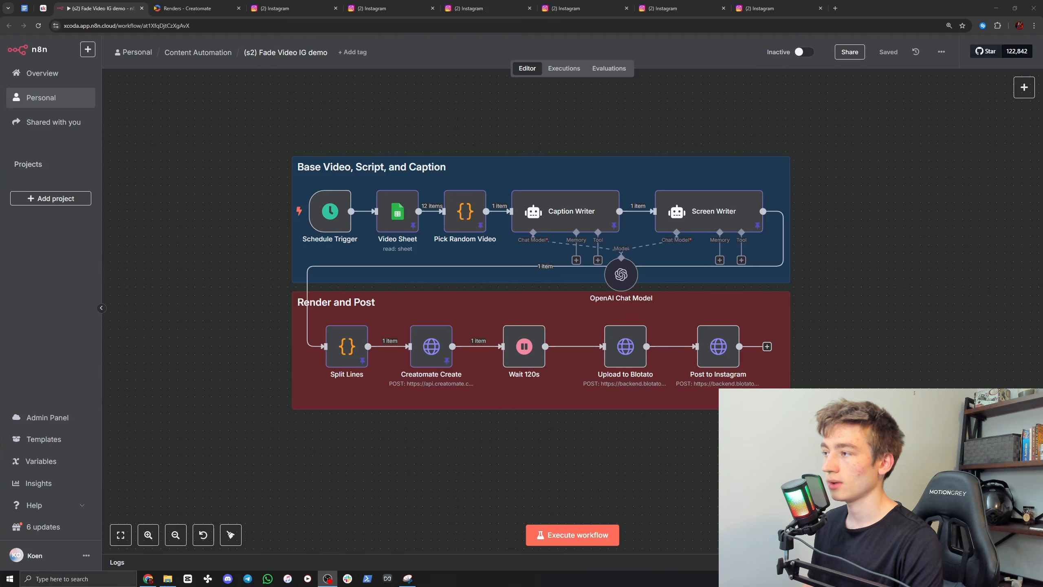
Step: Examine faithnxt's Instagram reels and the Gumroad audience guide linked in the profile, and return to the profile
click(791, 5)
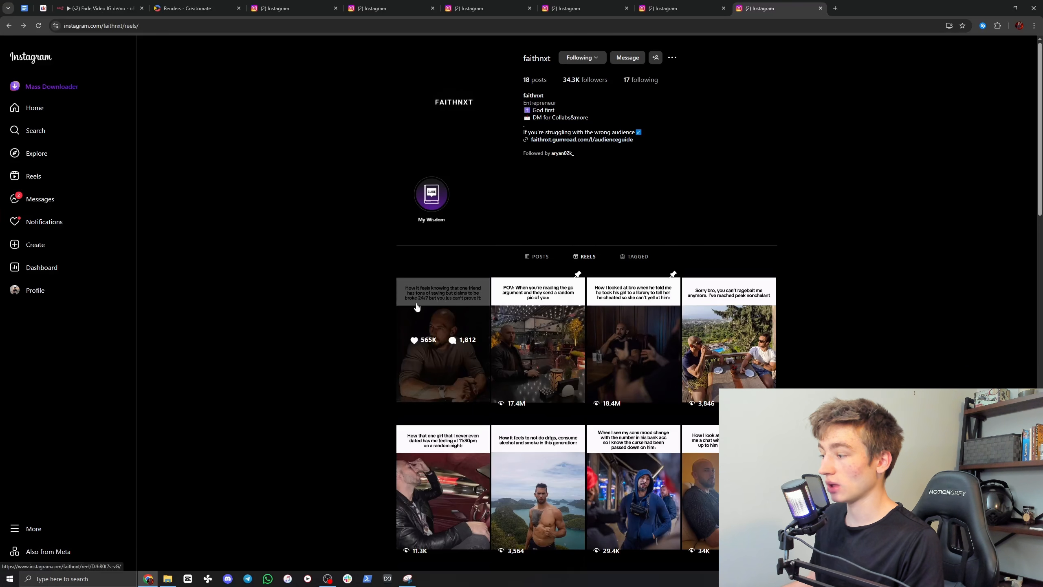
scroll(349, 302, down, 5)
scroll(821, 315, up, 5)
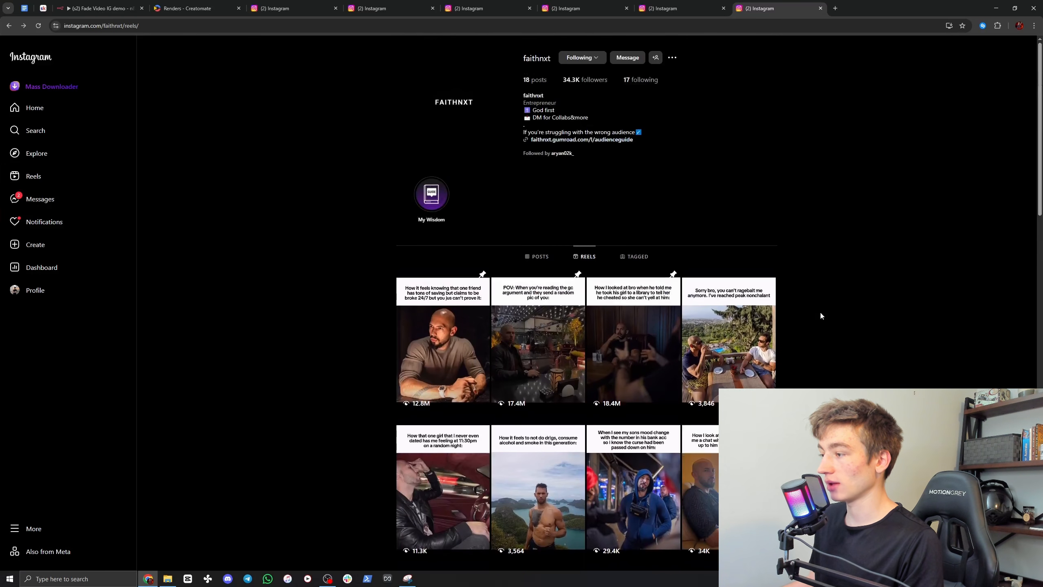
click(549, 141)
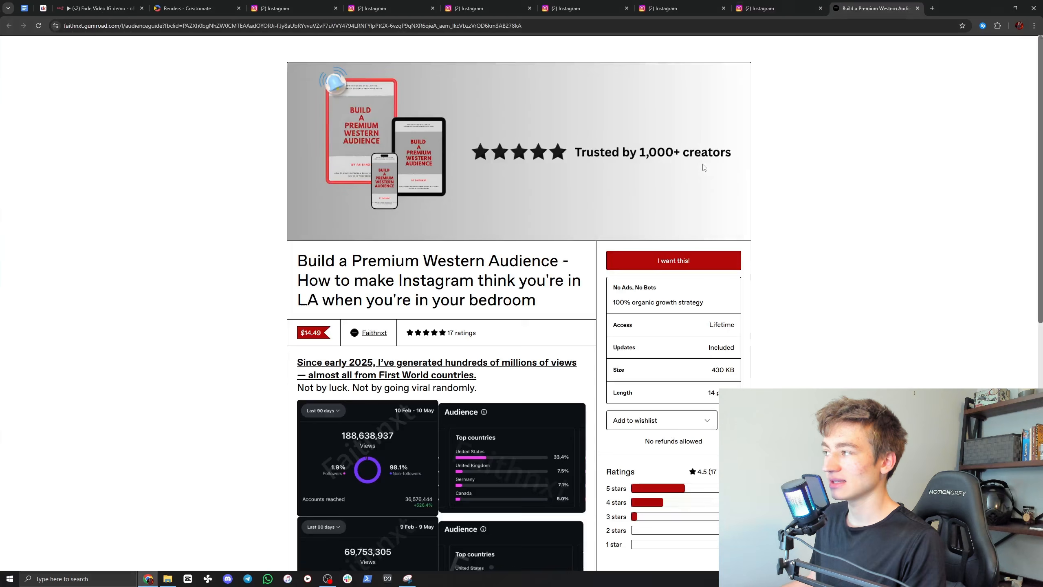
scroll(267, 328, down, 3)
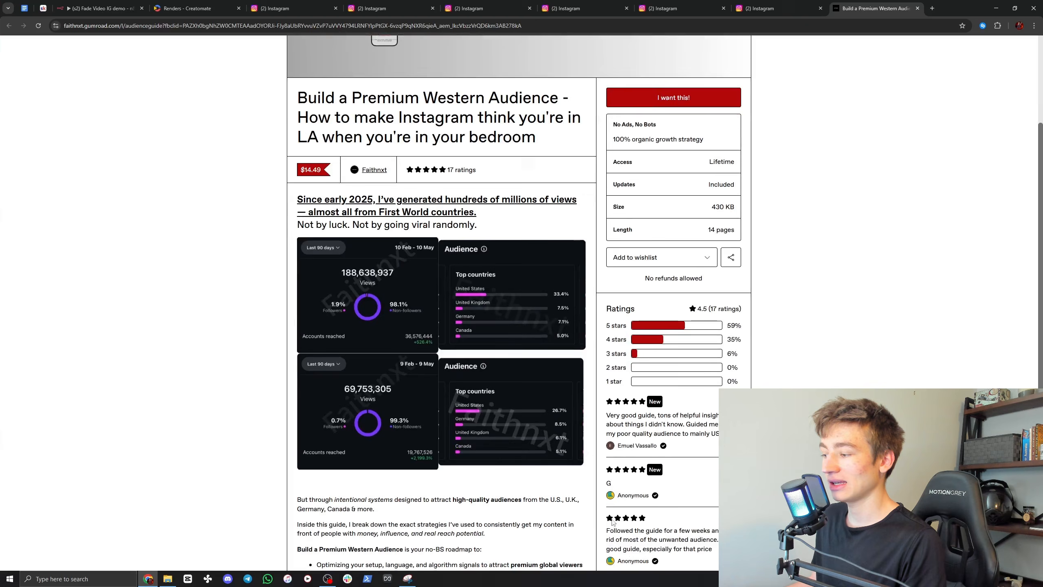
scroll(612, 521, up, 5)
click(772, 9)
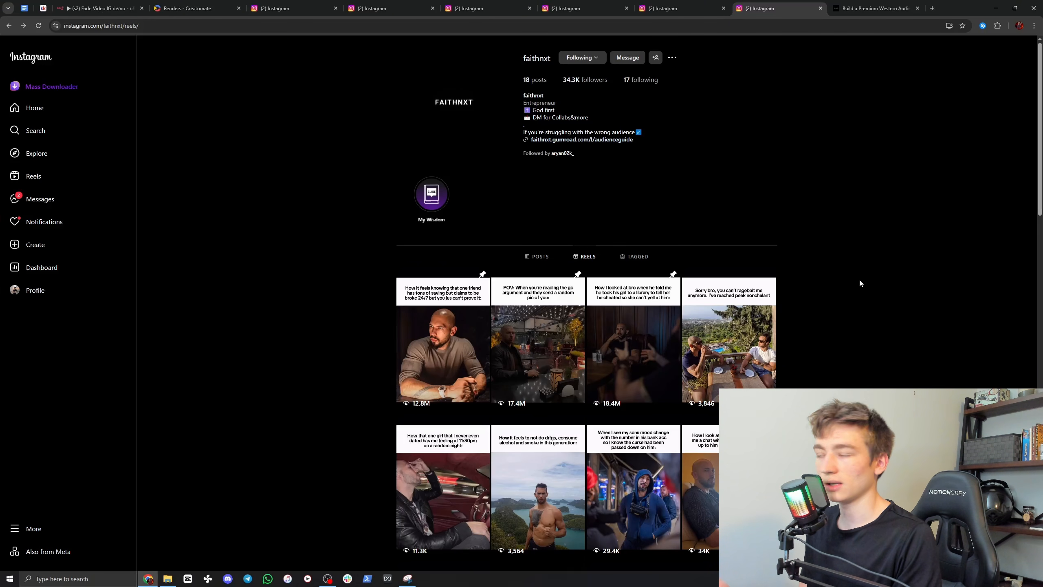
Step: Examine the first pinned reel on the mbp.prof profile and the reel about building a first AI automation system on theaiagents profile
click(687, 9)
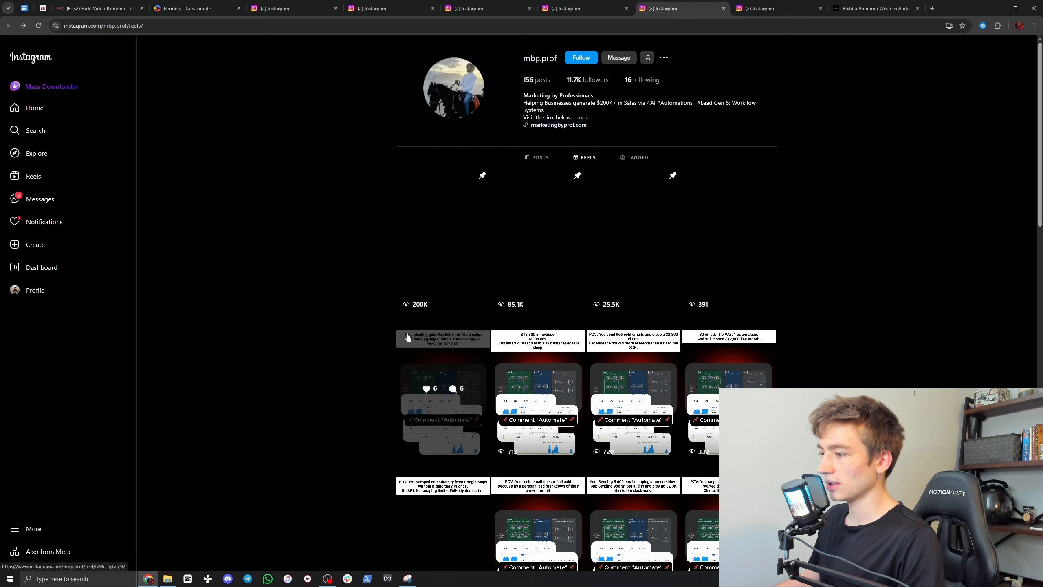
click(451, 237)
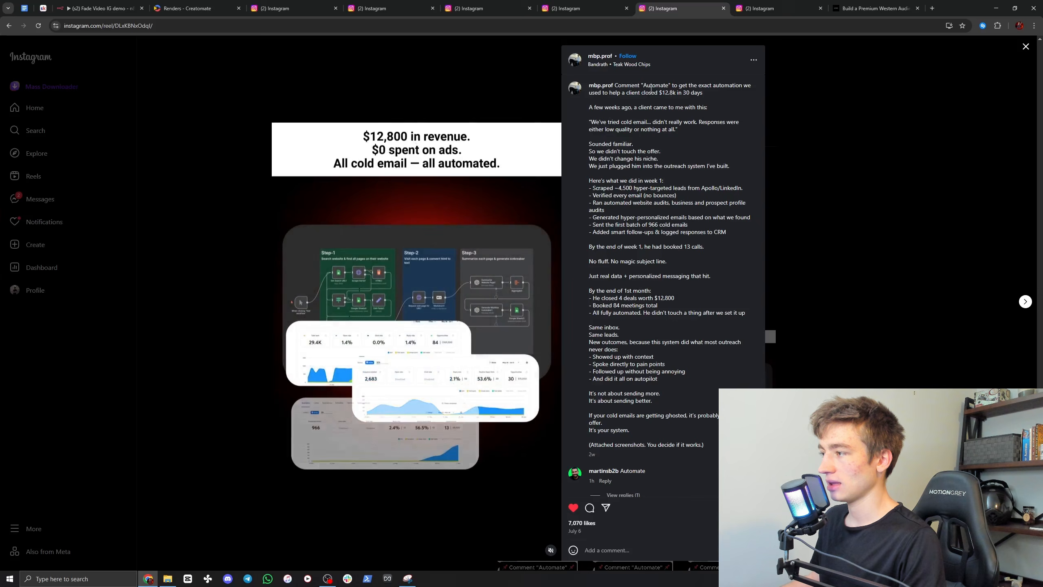
click(858, 139)
click(571, 8)
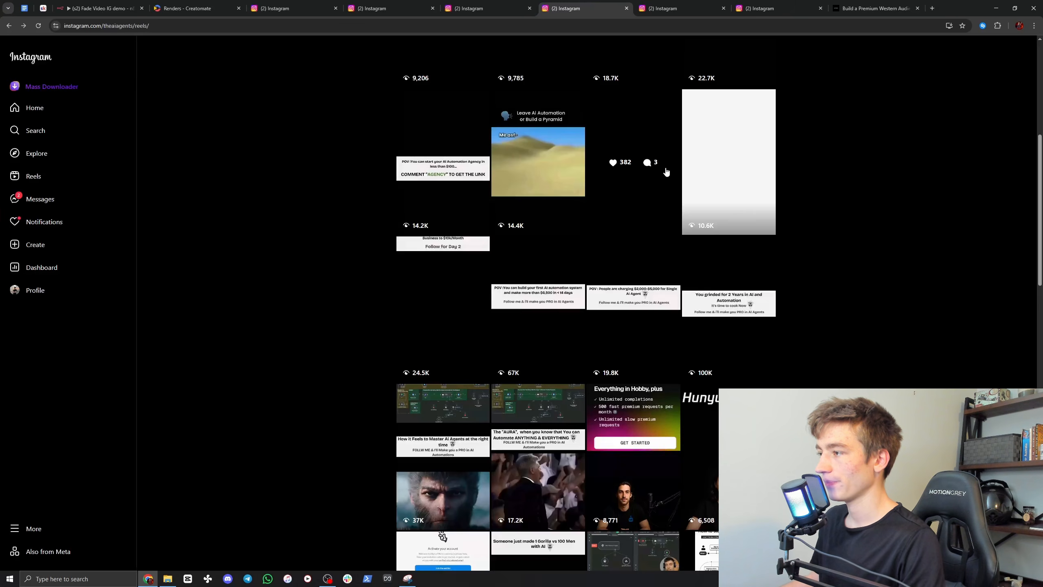
click(538, 295)
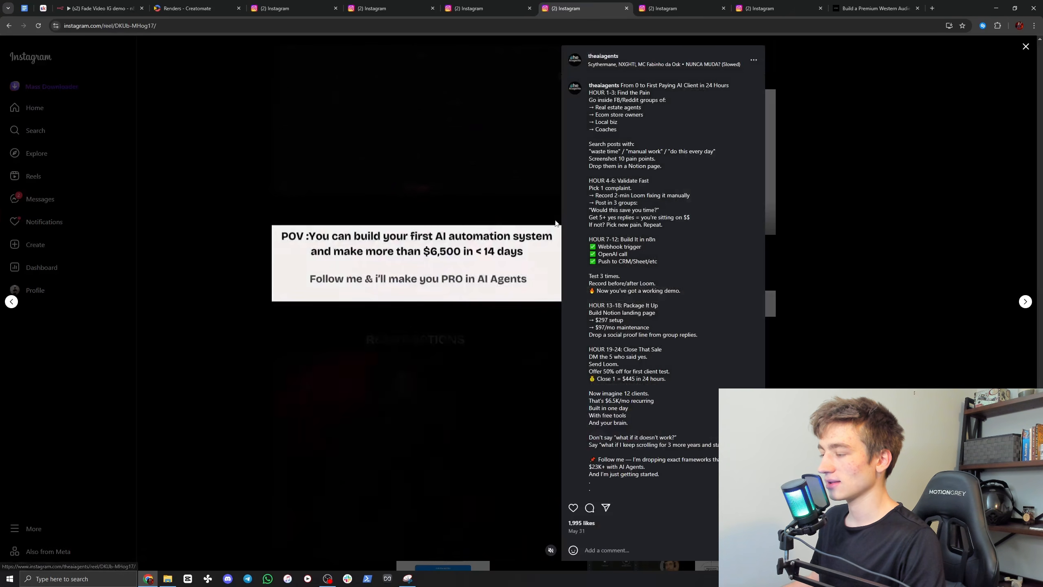
click(857, 235)
Step: Look over the reels on the AI Agents digital creator's profile and on the vault_visionn profile
click(468, 4)
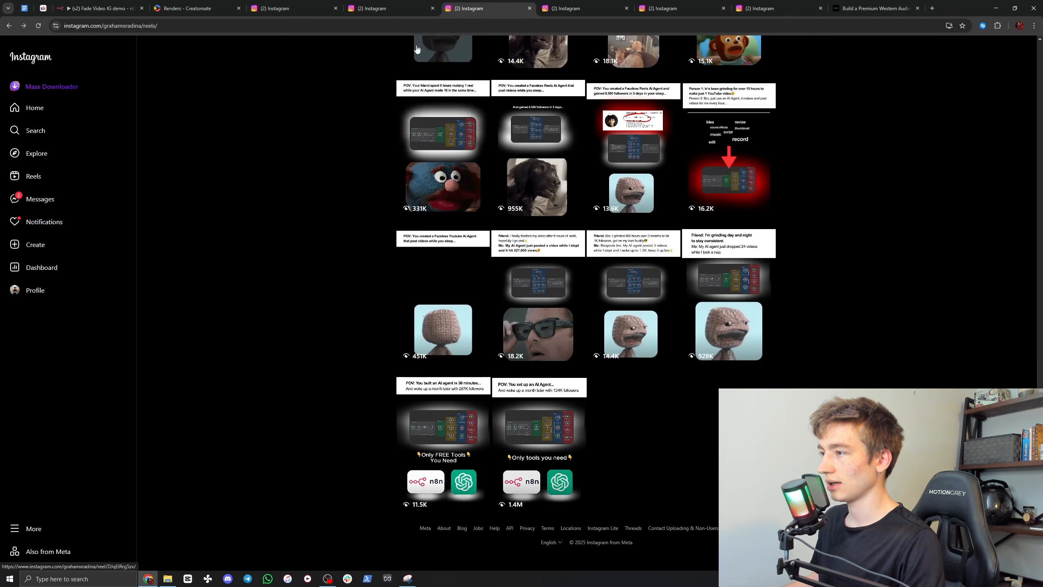
key(ctrl+shift+Tab)
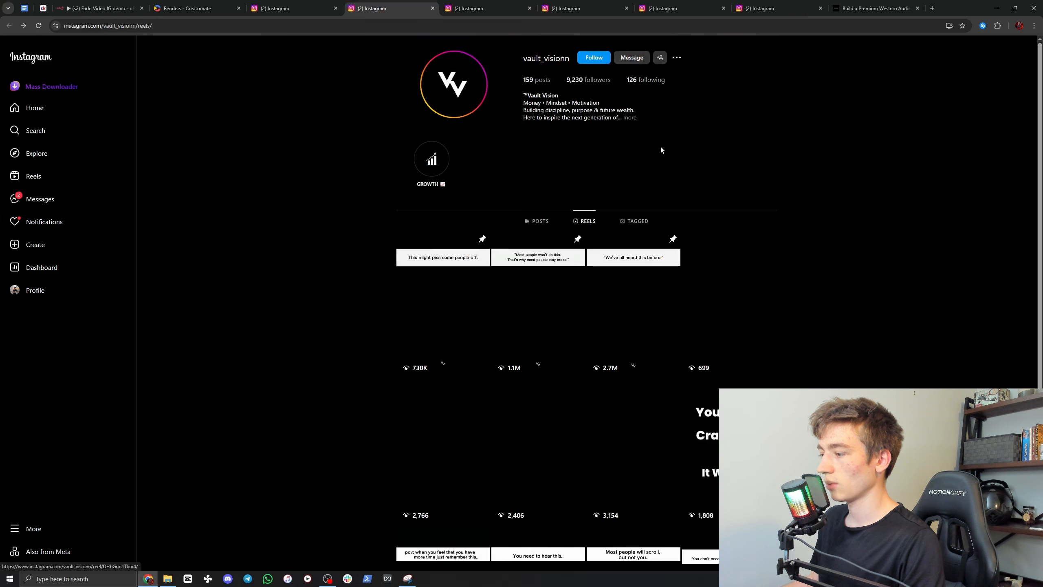
click(295, 3)
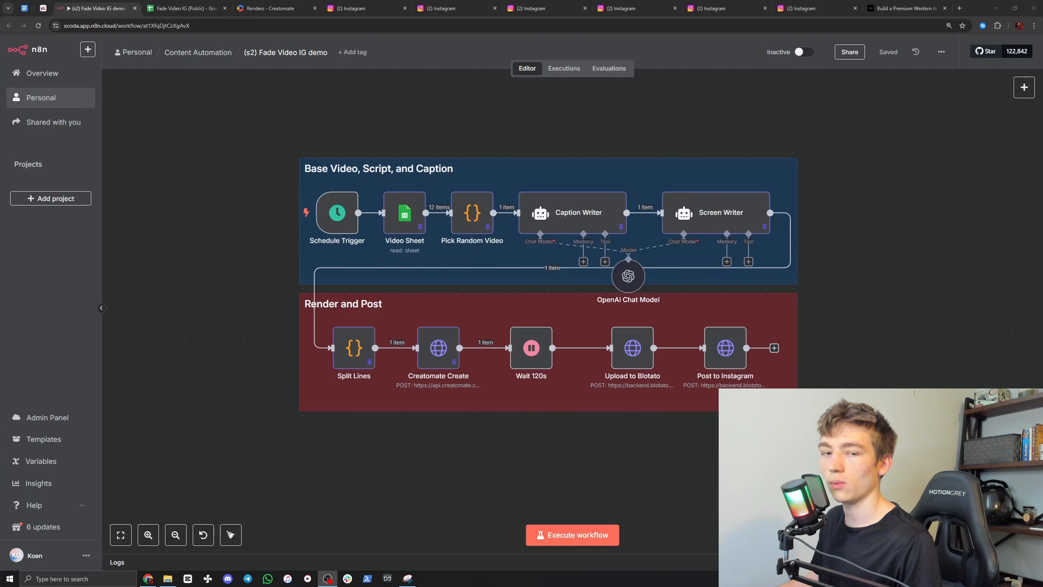
Step: Look over the workflow's trigger and Video Sheet nodes, and preview the last video link in the Fade Video IG (Public) spreadsheet
mouse_move(326, 215)
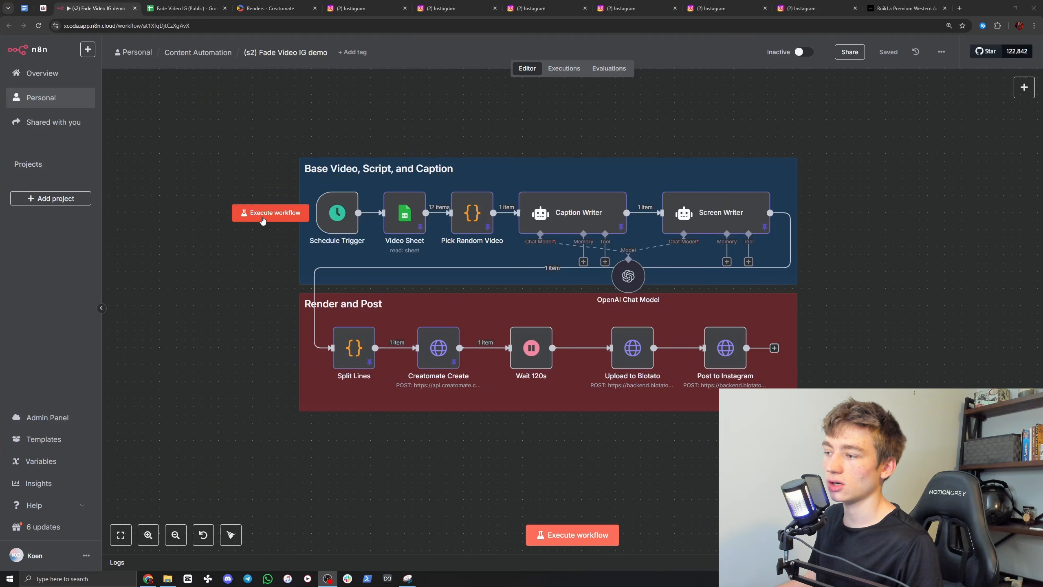
mouse_move(405, 211)
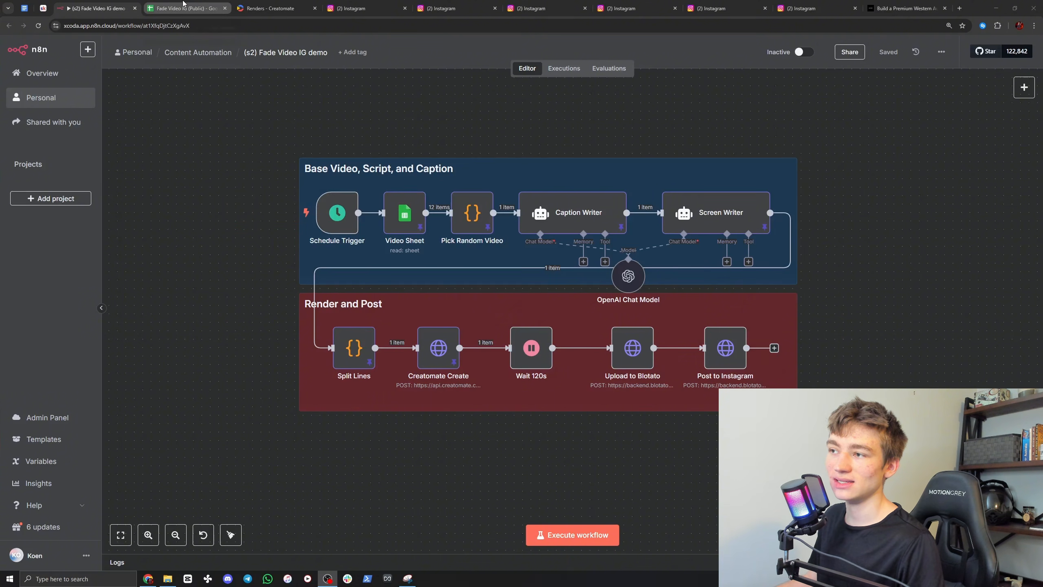
click(184, 8)
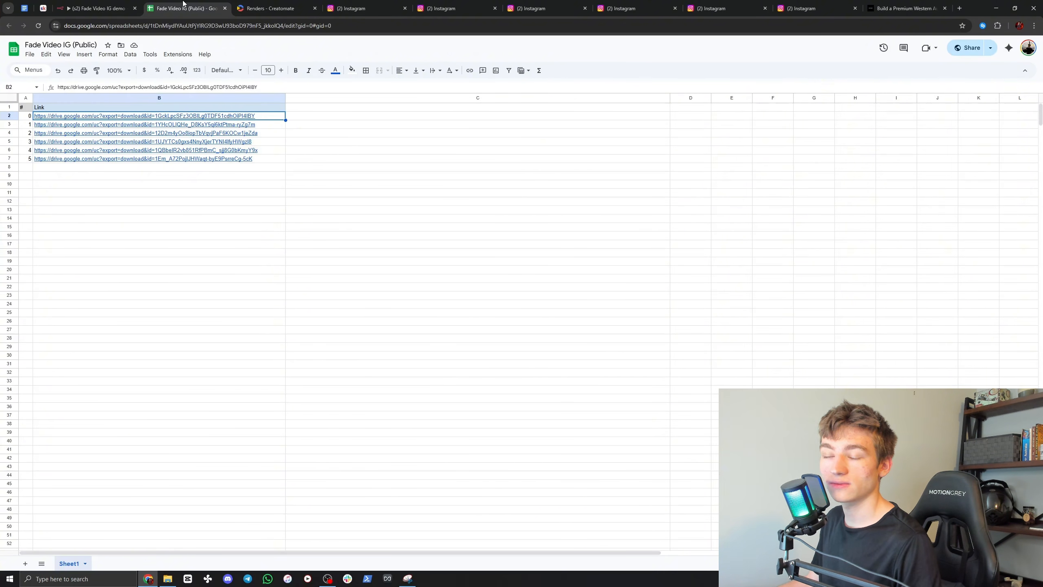
click(267, 162)
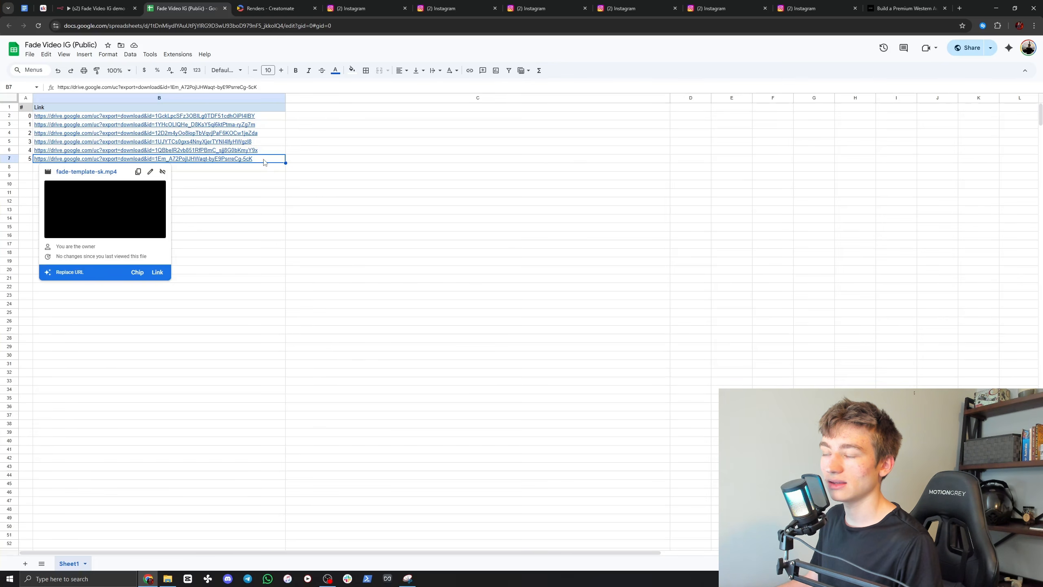
Step: Play the Fade render expanded in the Creatomate API log in full screen and return to the log
click(271, 8)
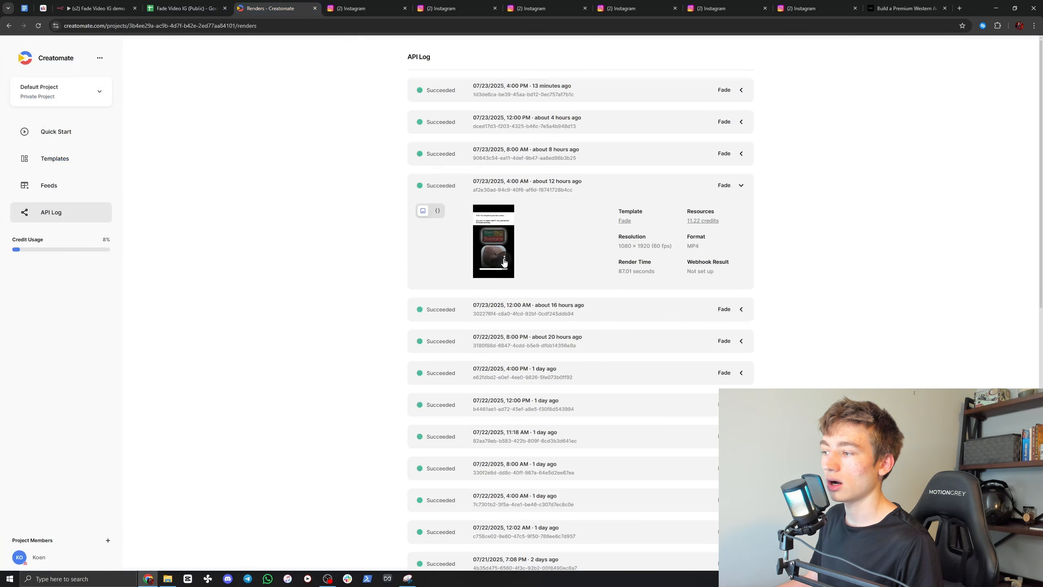
click(505, 259)
click(468, 178)
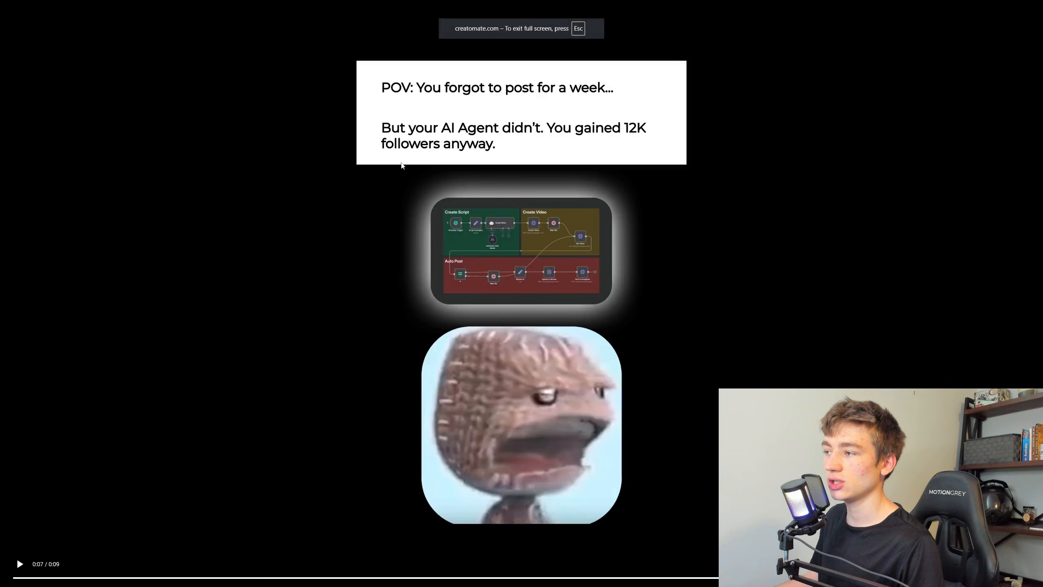
click(17, 559)
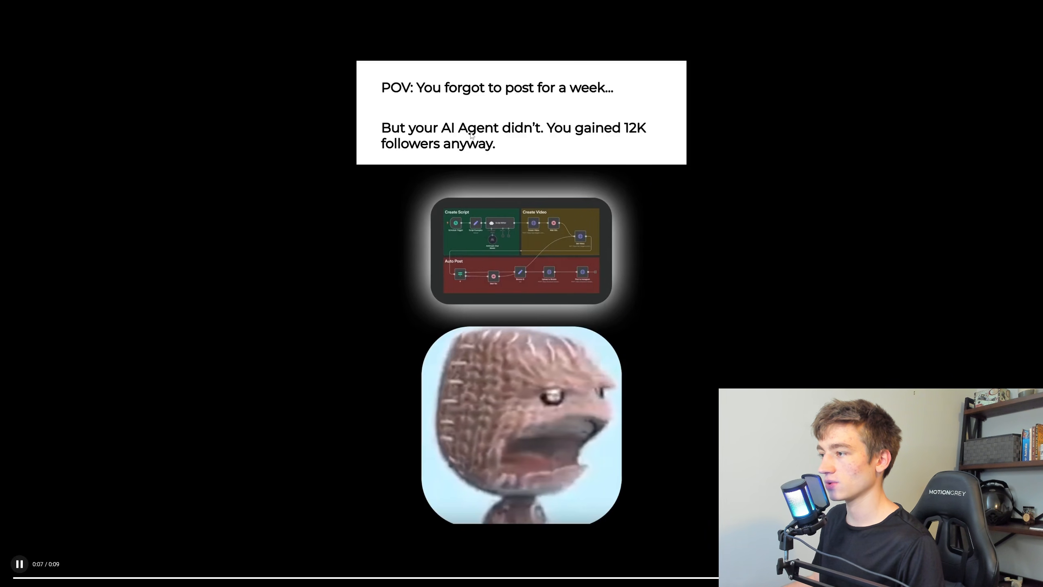
click(1004, 564)
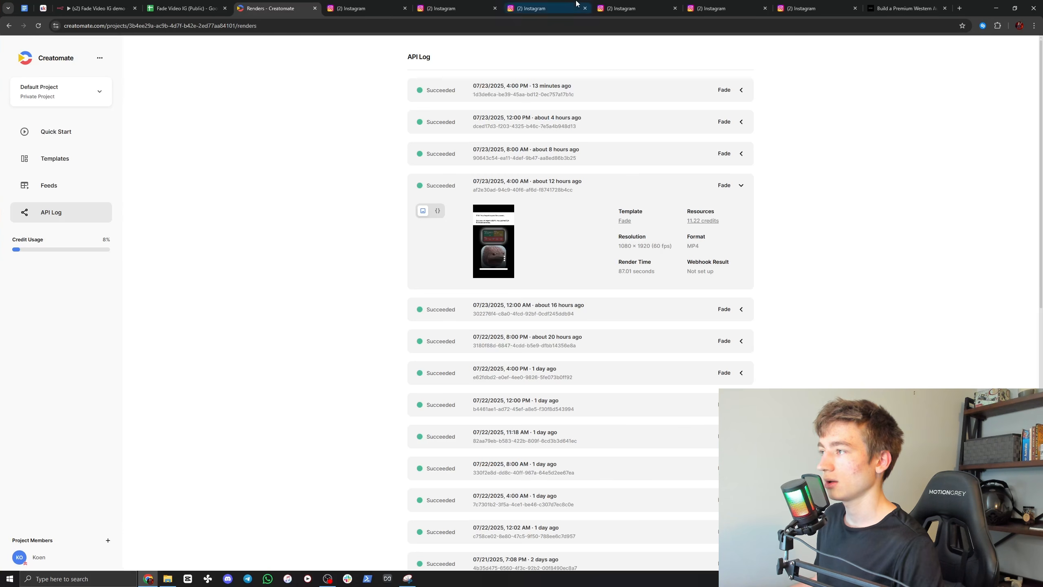
Step: Compare the reel styles on the AI Agents creator's, mbp.prof and faithnxt Instagram profiles
click(554, 4)
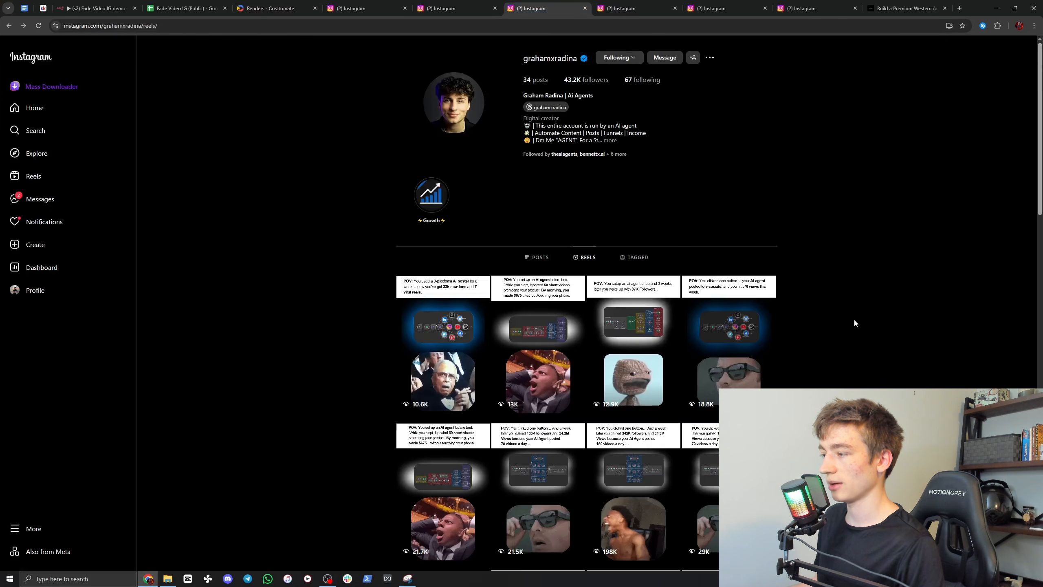
scroll(933, 259, down, 5)
scroll(893, 208, down, 2)
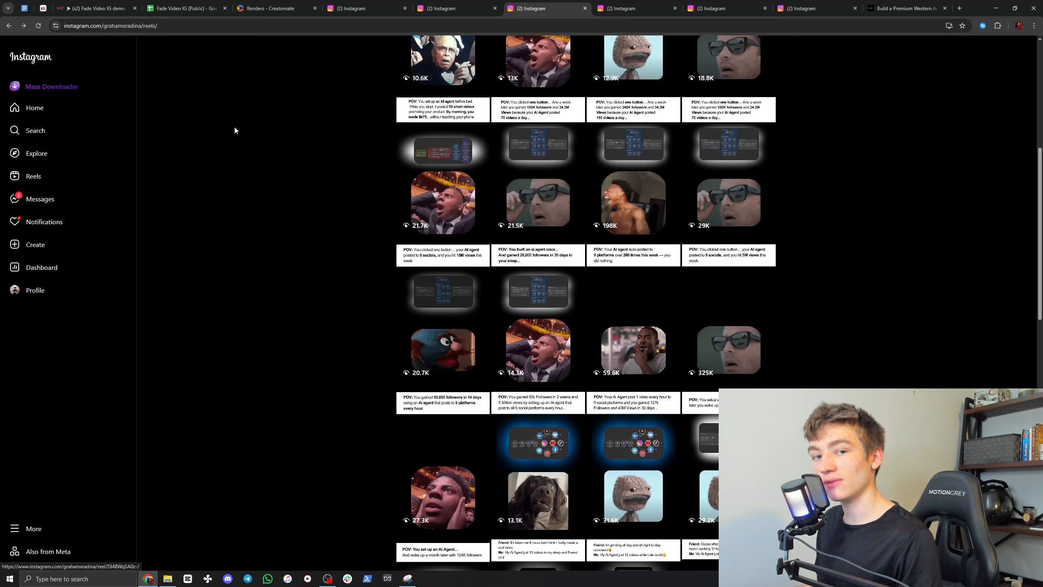
click(728, 4)
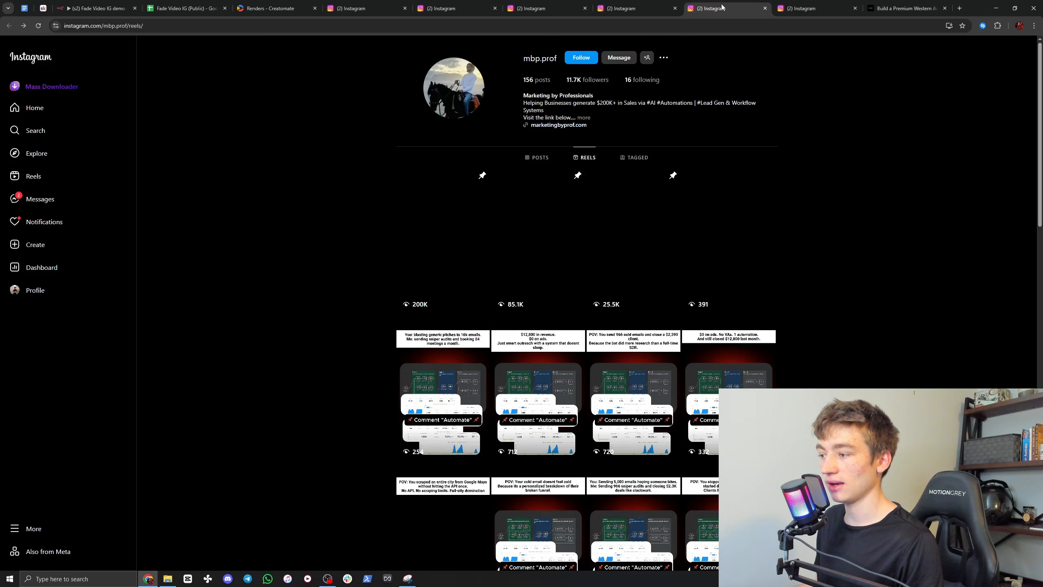
click(801, 6)
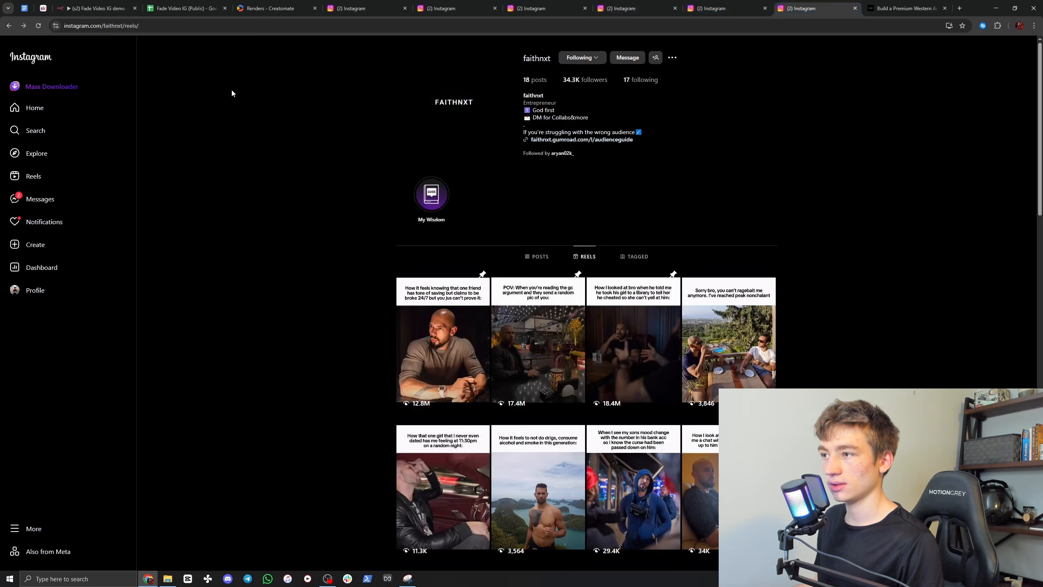
Step: Compare the video links in the Fade Video IG (Public) spreadsheet with the n8n workflow's Video Sheet and Pick Random Video nodes
key(ctrl+4)
key(ctrl+3)
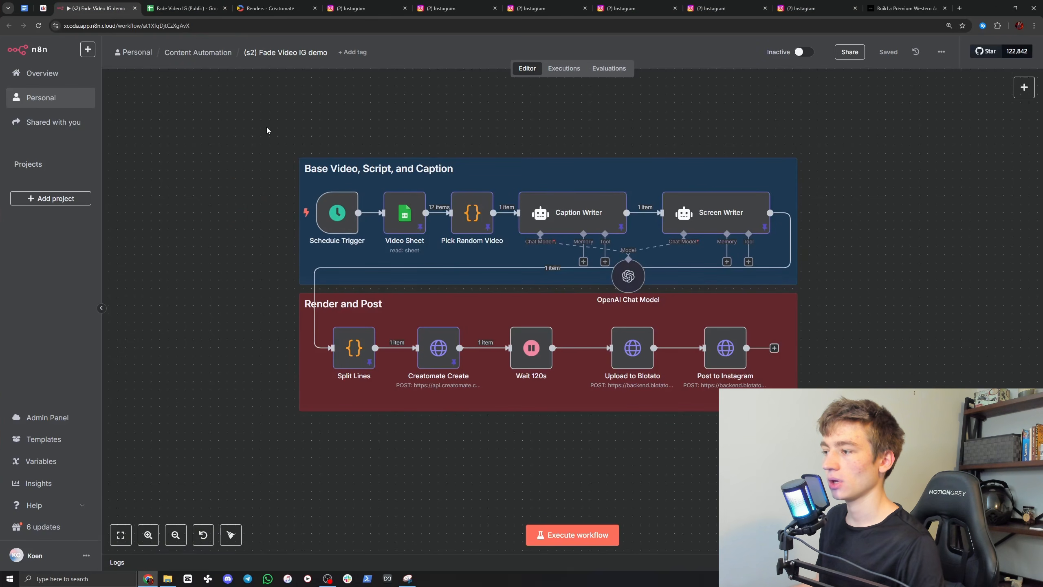
scroll(261, 163, up, 2)
click(200, 5)
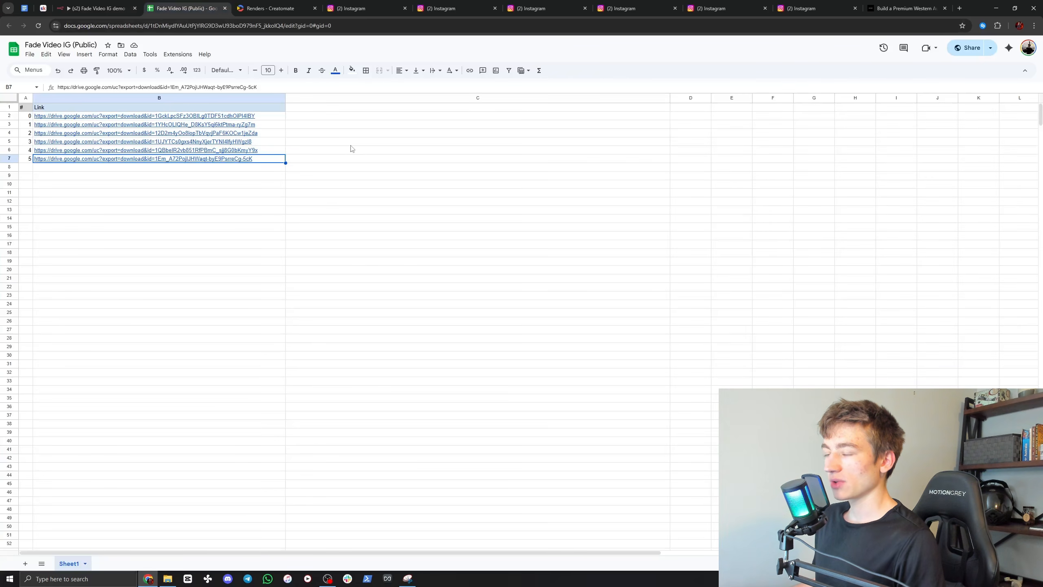
key(ctrl+3)
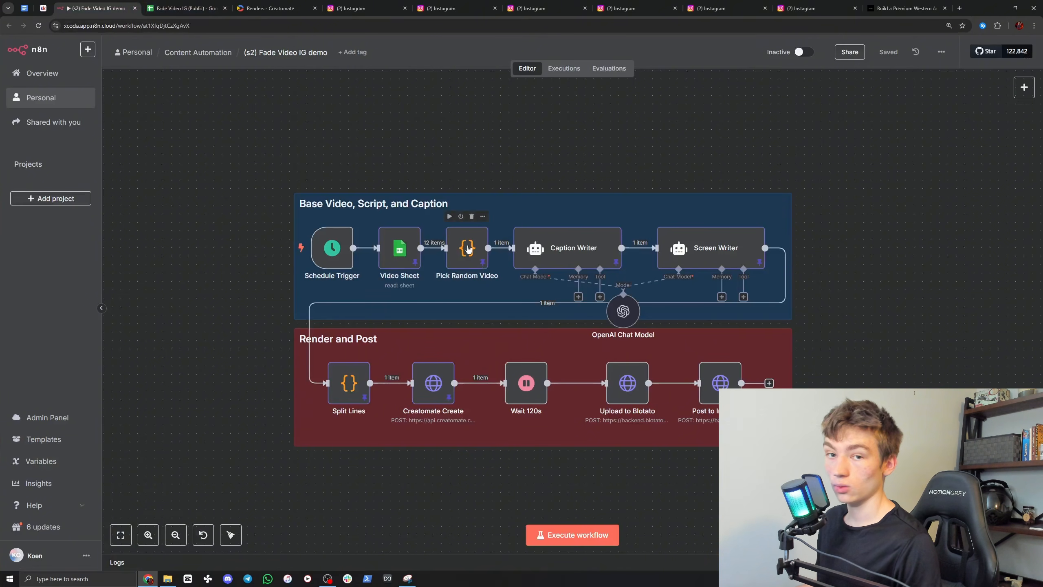
key(ctrl+4)
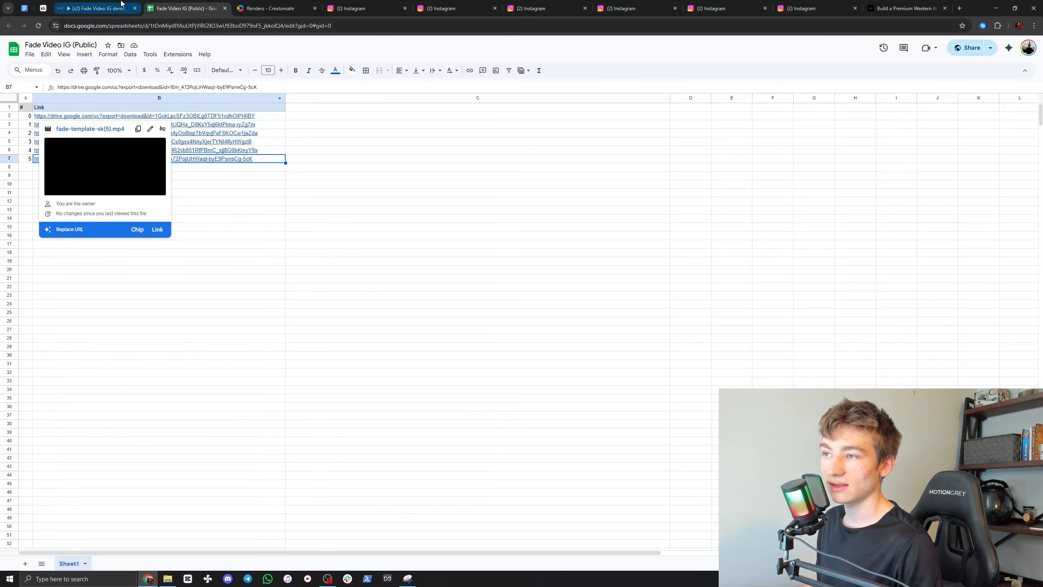
key(ctrl+3)
scroll(478, 170, up, 1)
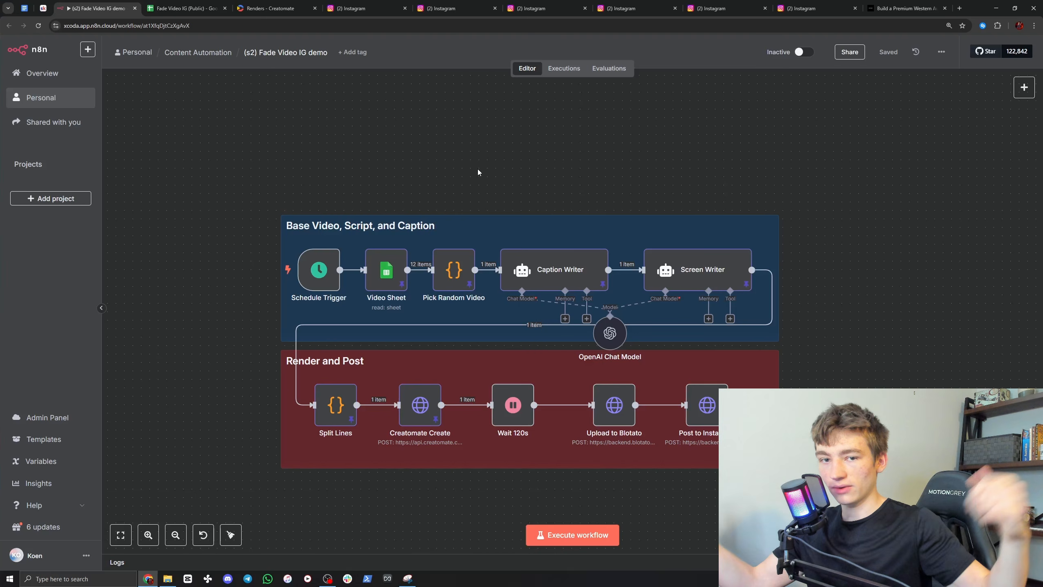
scroll(536, 170, down, 2)
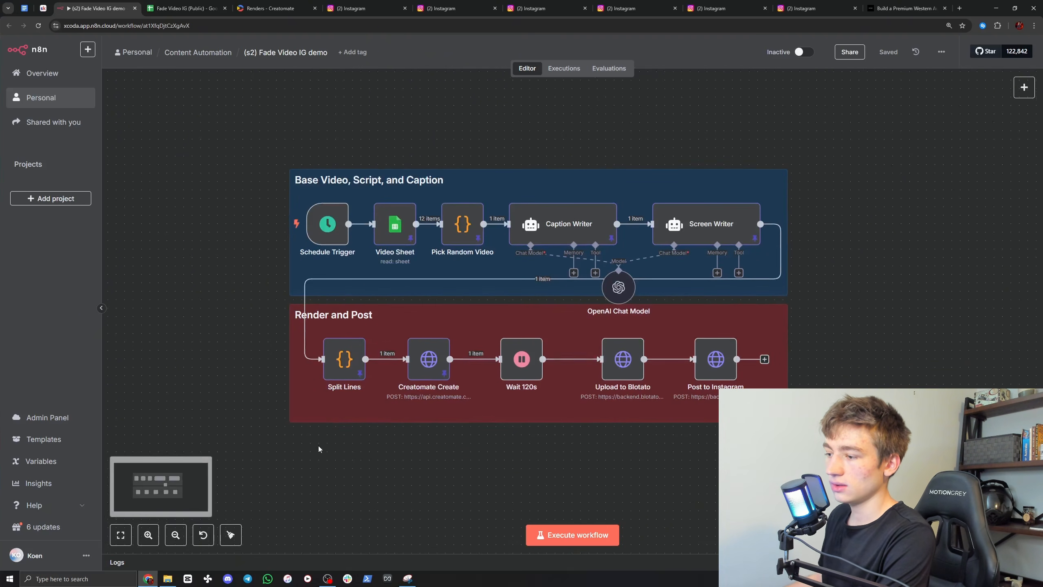
scroll(394, 386, right, 2)
scroll(394, 386, down, 1)
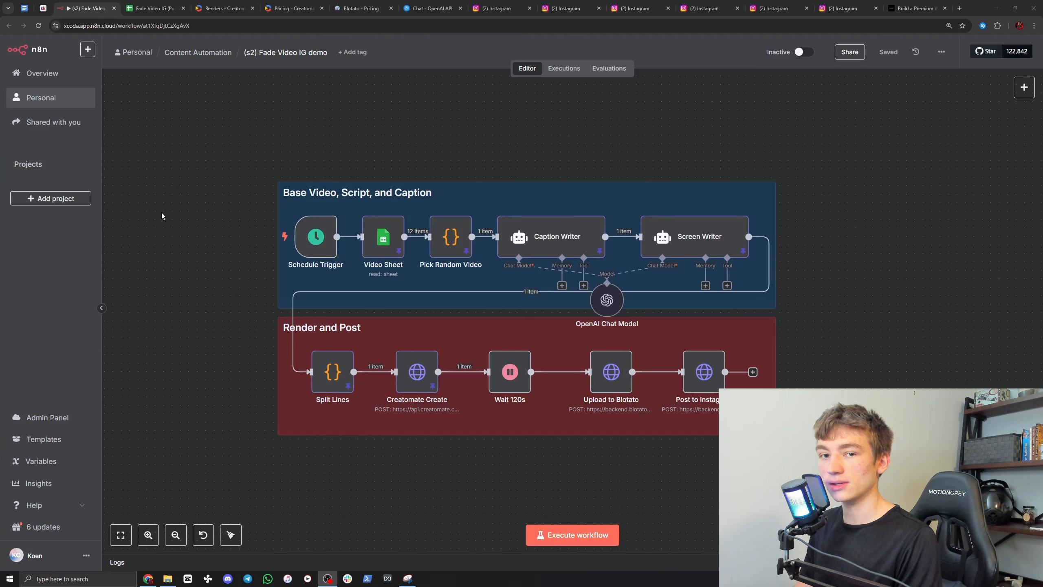
Step: Review the Creatomate and Blotato pricing plans and the daily spend on the OpenAI API usage page
click(287, 8)
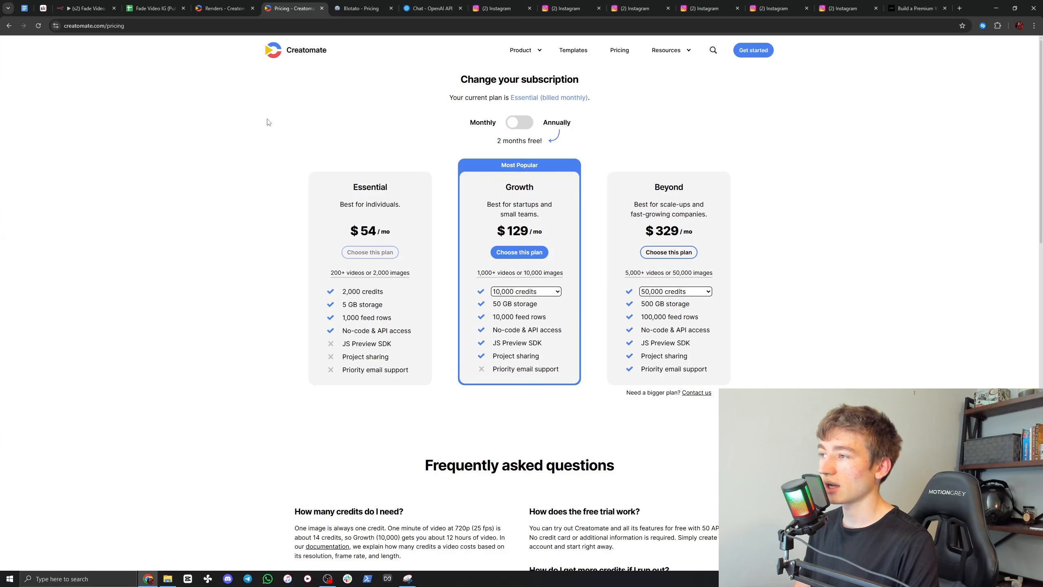
click(350, 3)
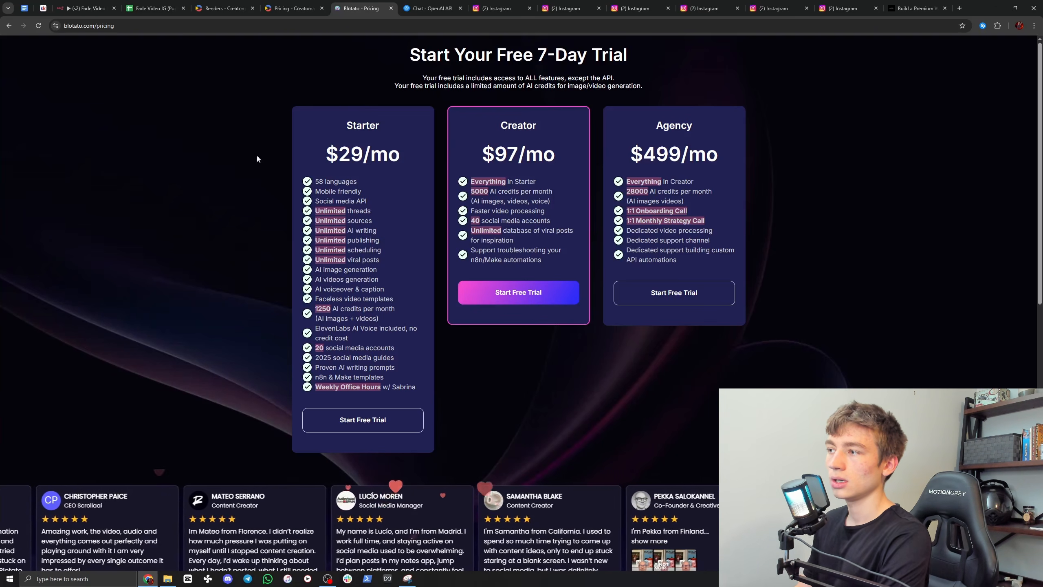
click(447, 8)
mouse_move(766, 152)
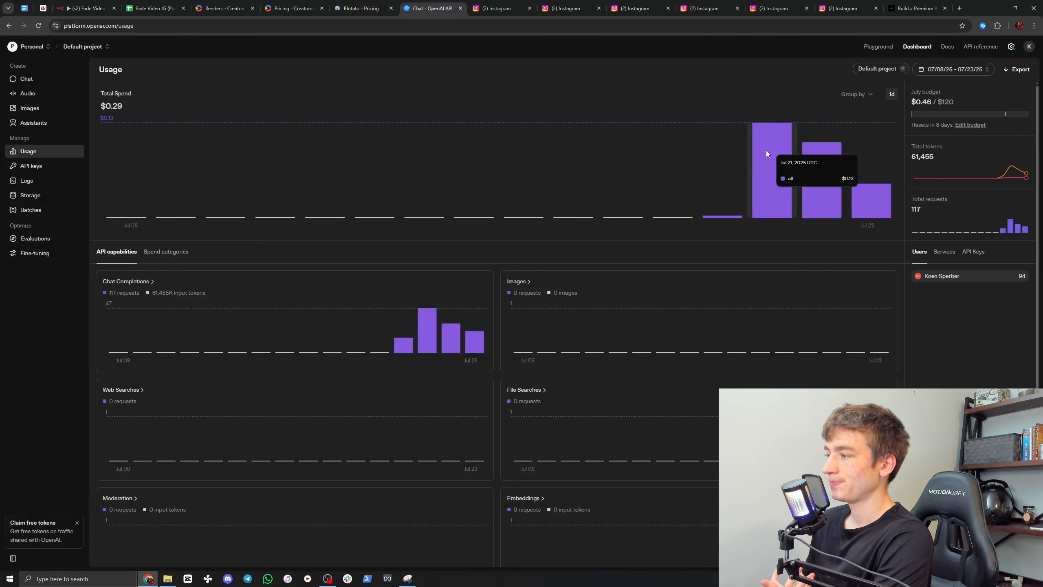
mouse_move(866, 171)
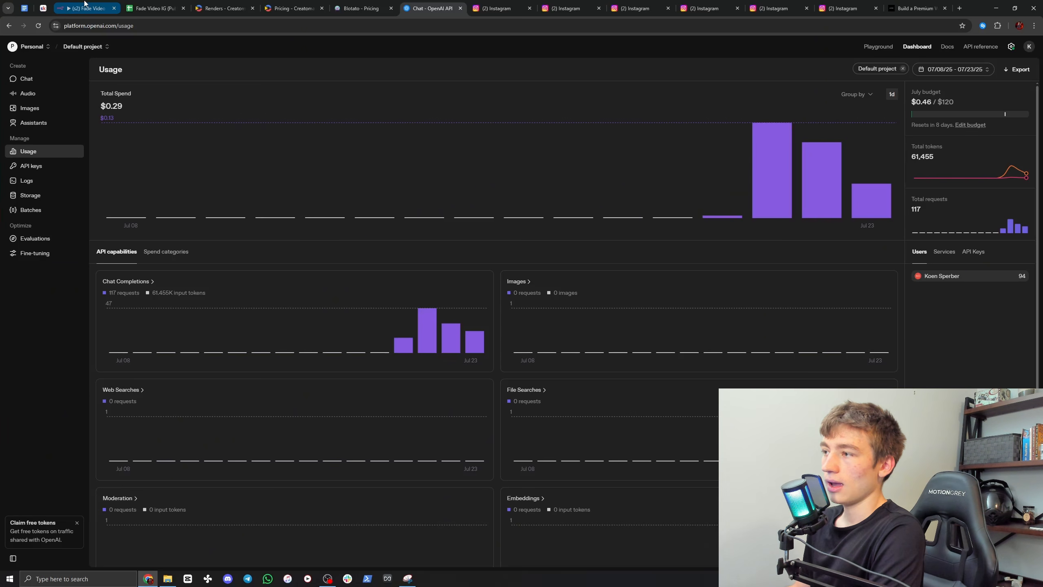
Step: Review the fade video workflow, the faithnxt Instagram profile and its Build a Premium Western Audience product page
click(85, 5)
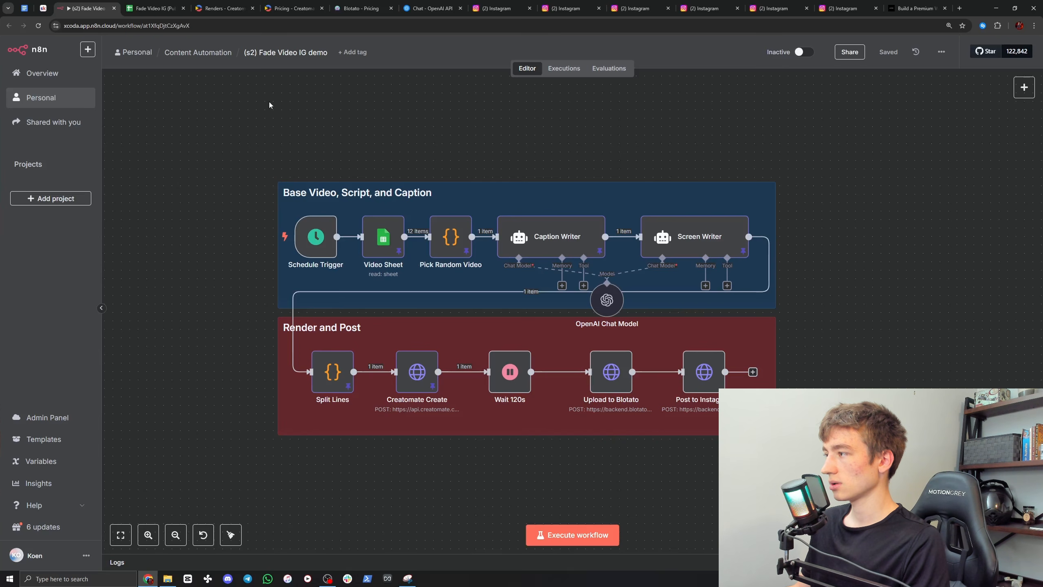
click(847, 12)
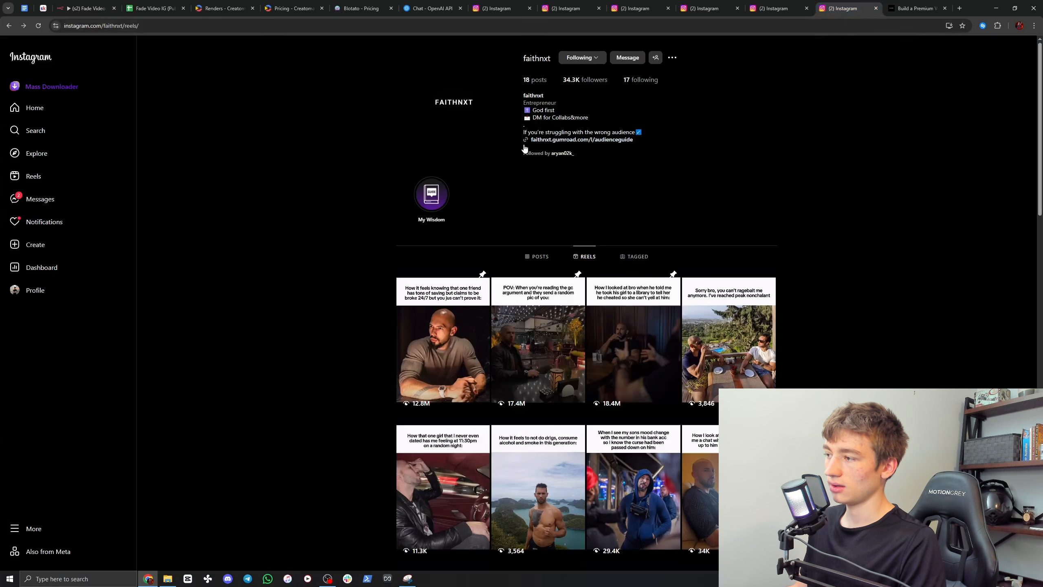
click(915, 8)
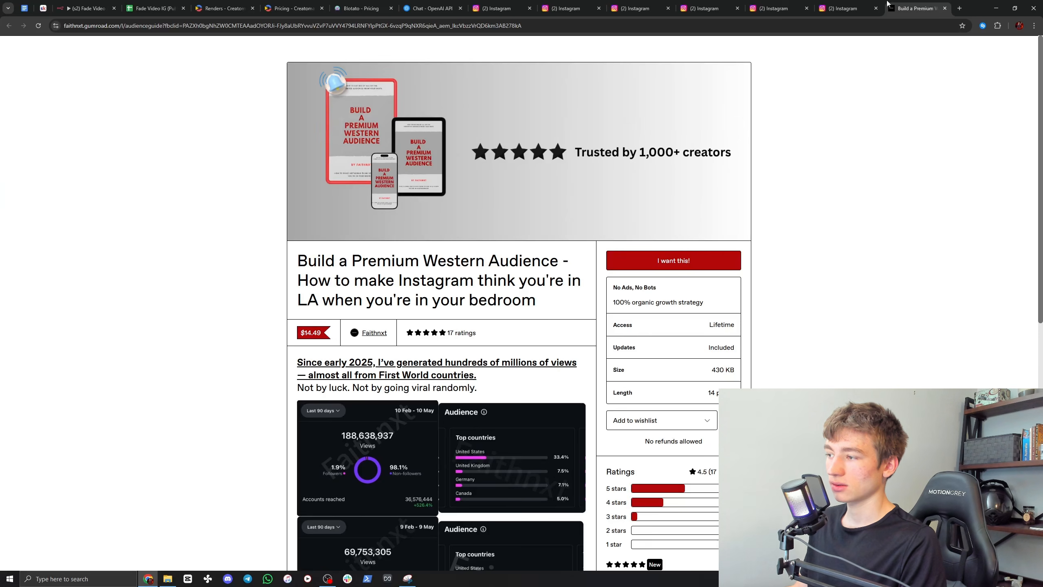
click(863, 4)
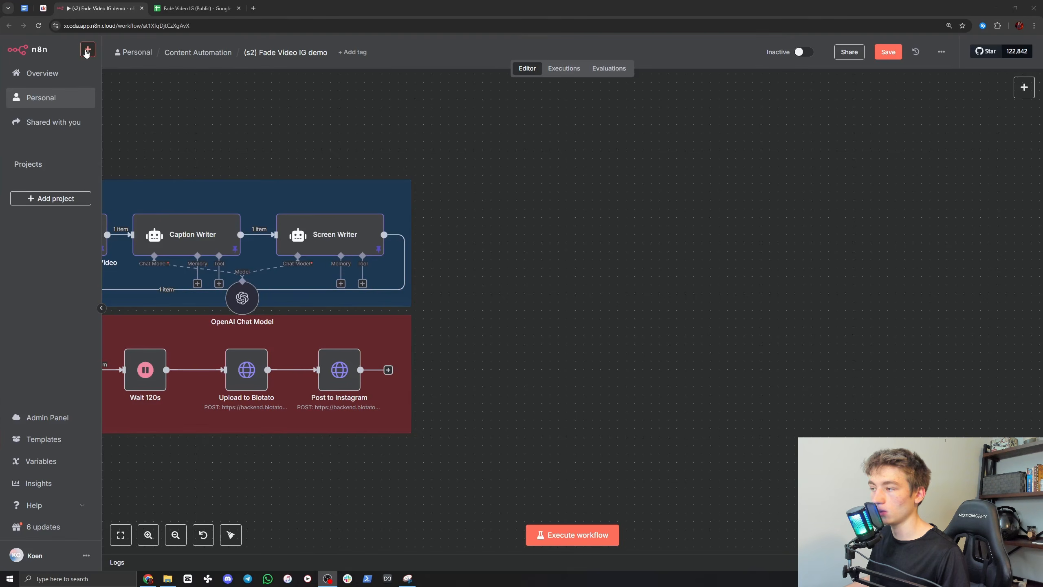
Step: Add a Manual Trigger node and place it in the empty canvas area beside the existing workflow
click(1025, 87)
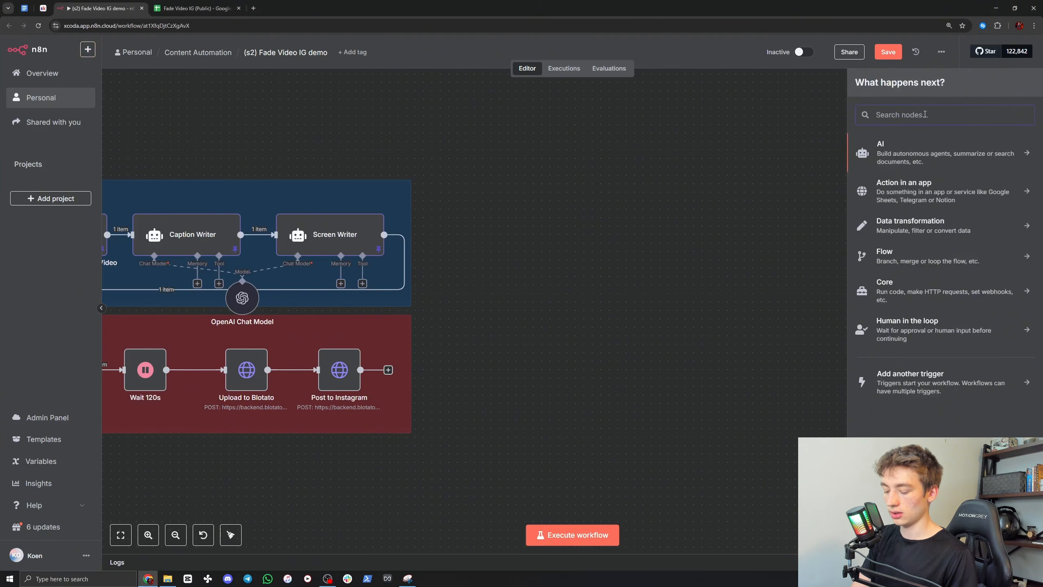
text(manu)
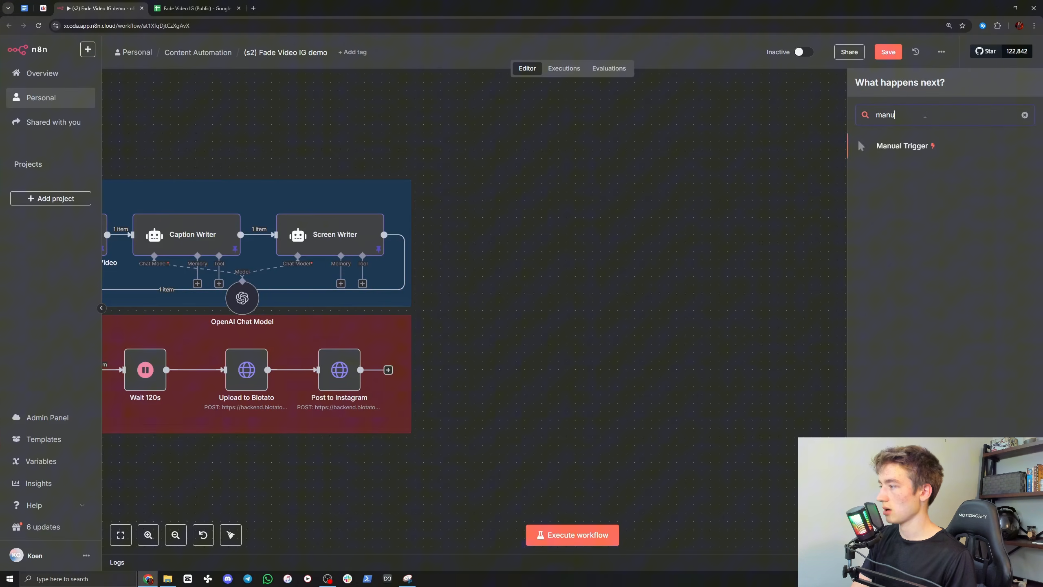
click(911, 148)
drag(671, 155, 608, 197)
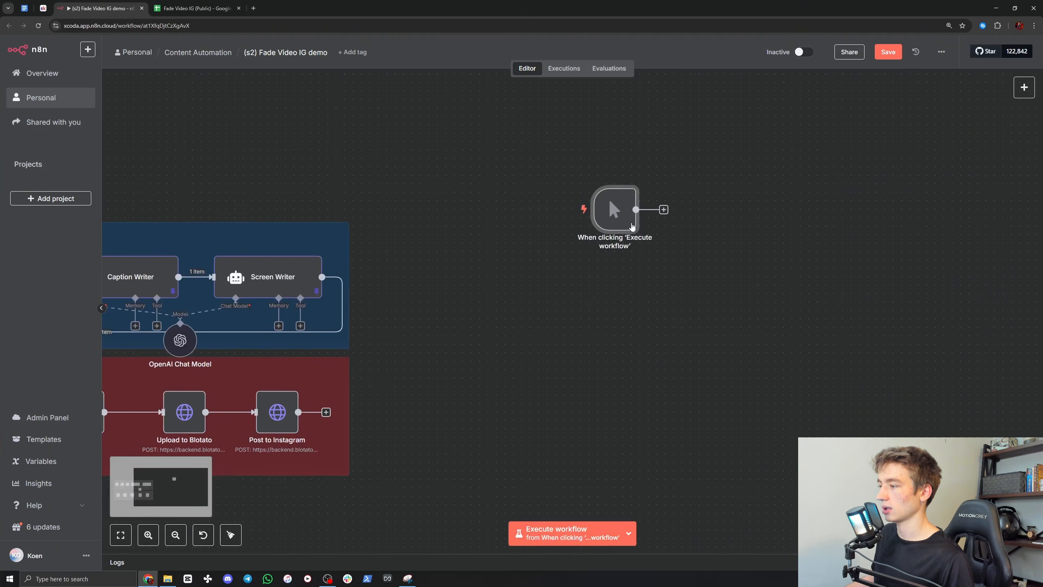
Step: Connect a Google Sheets node with the Get row(s) in sheet action to the manual trigger
click(656, 226)
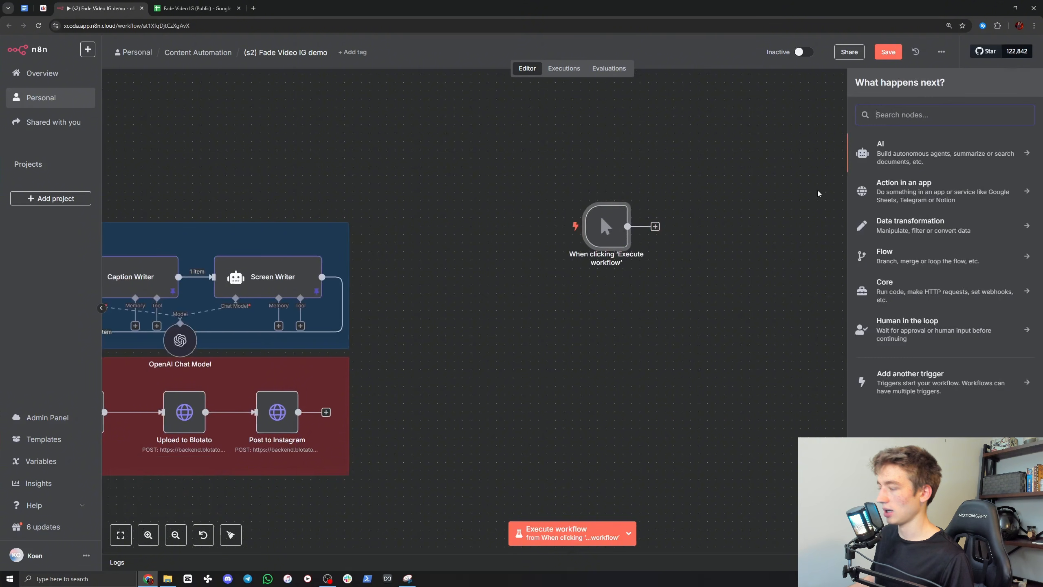
text(sheet)
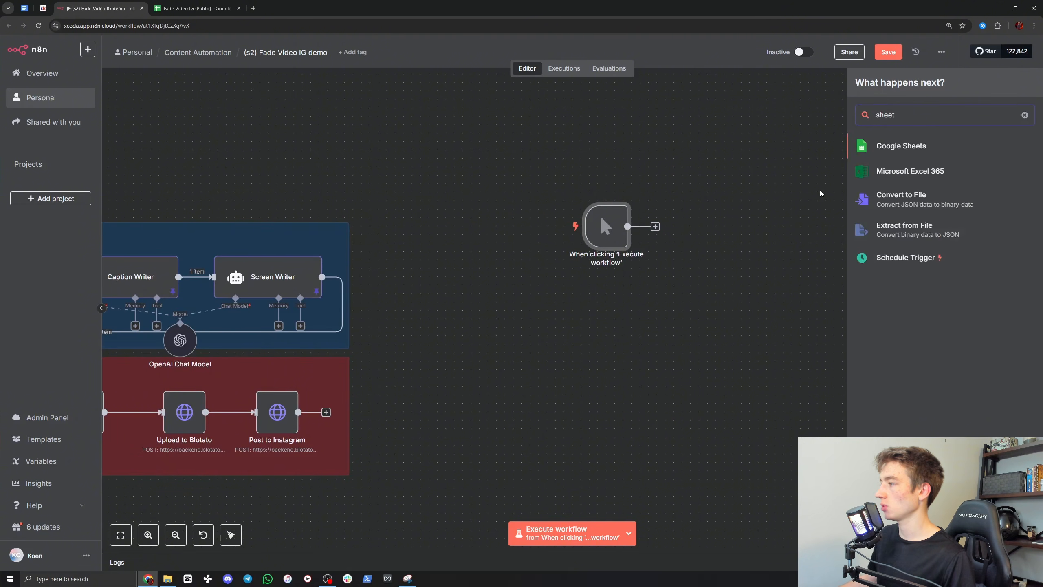
click(890, 148)
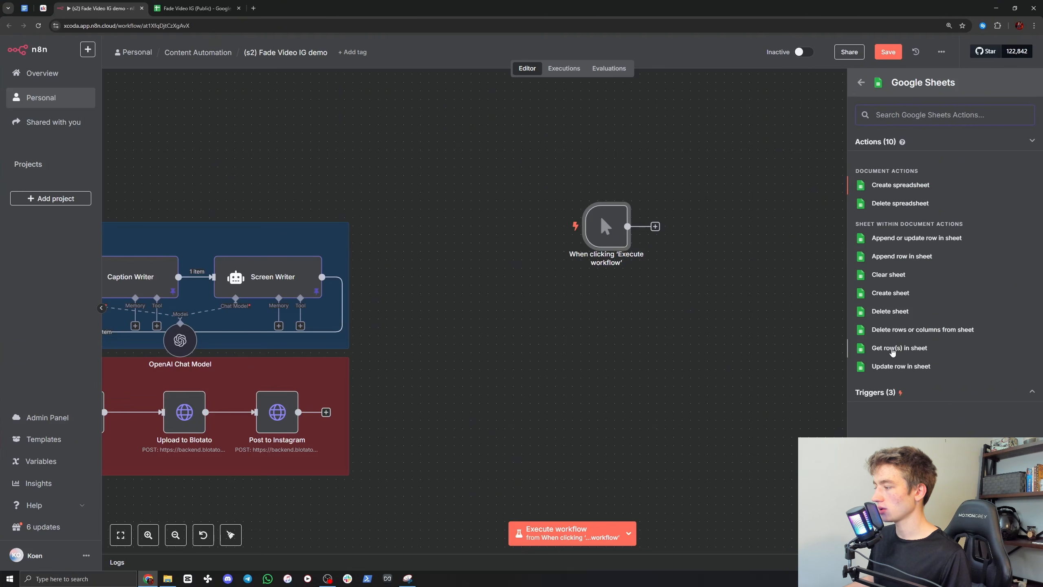
click(891, 349)
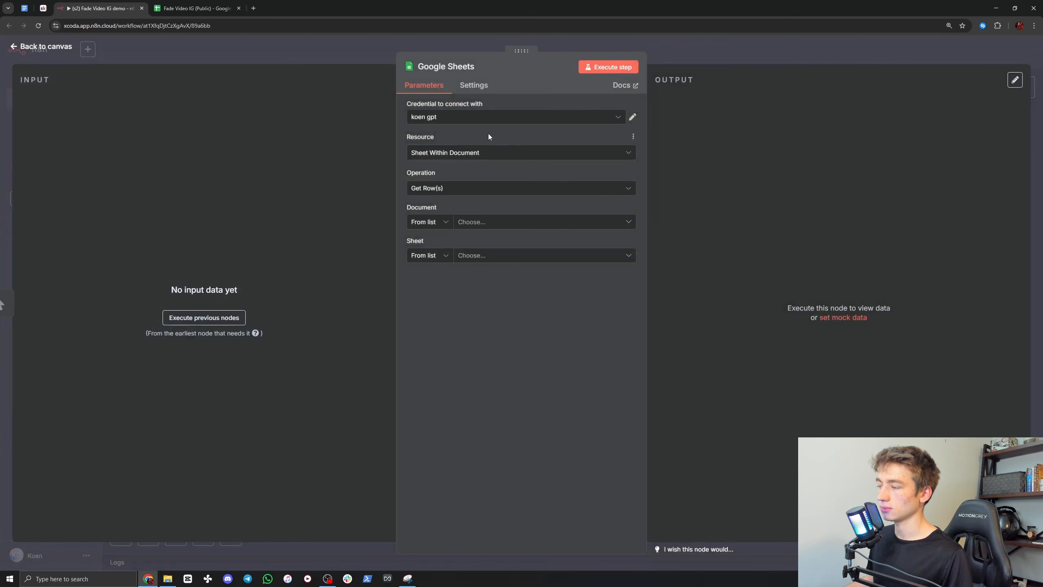
Step: View the connection options for a new Google Sheets credential, close them without saving and return to the canvas
click(438, 118)
click(443, 220)
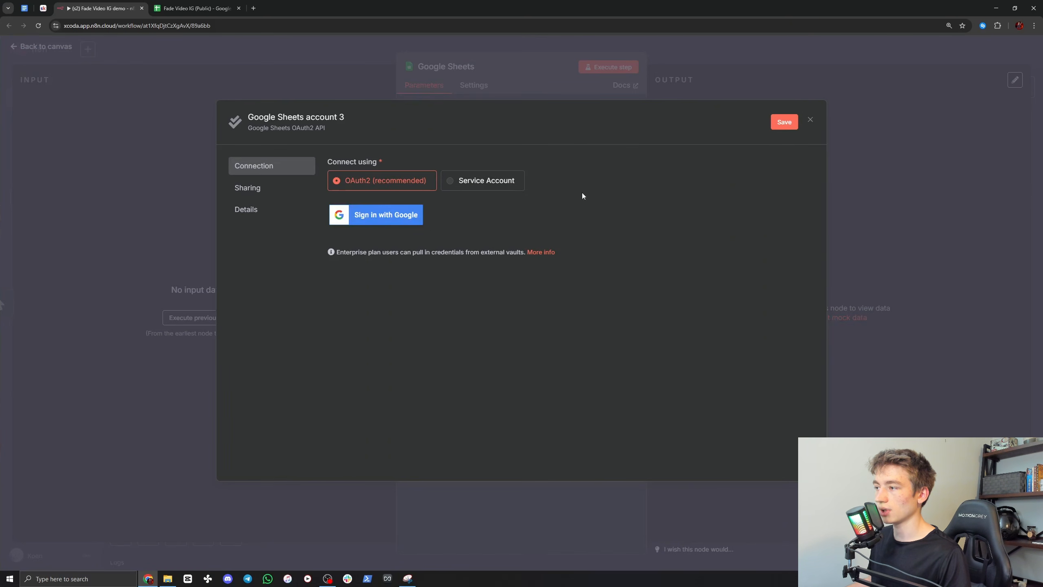
click(811, 120)
click(545, 326)
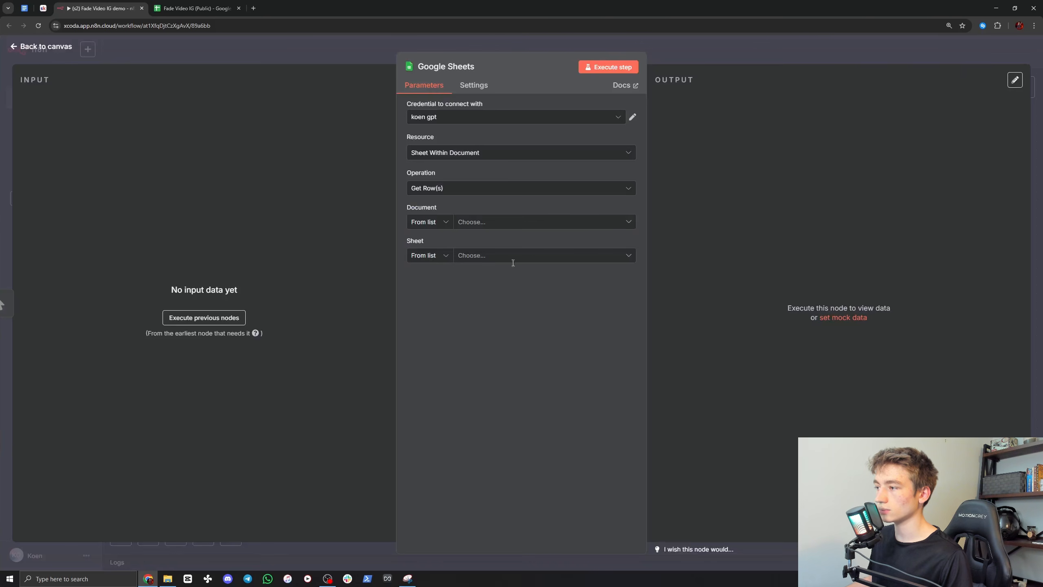
click(716, 50)
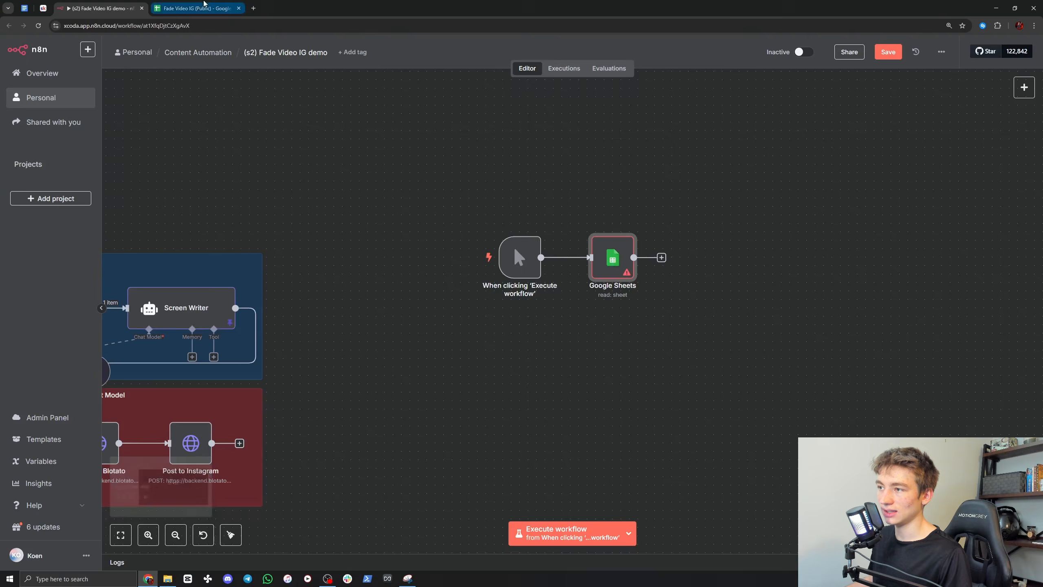
Step: Check the Fade Video IG (Public) links, play fade-template-sk(1).mp4 from the Finished Templates folder in VLC and return to the spreadsheet
click(207, 7)
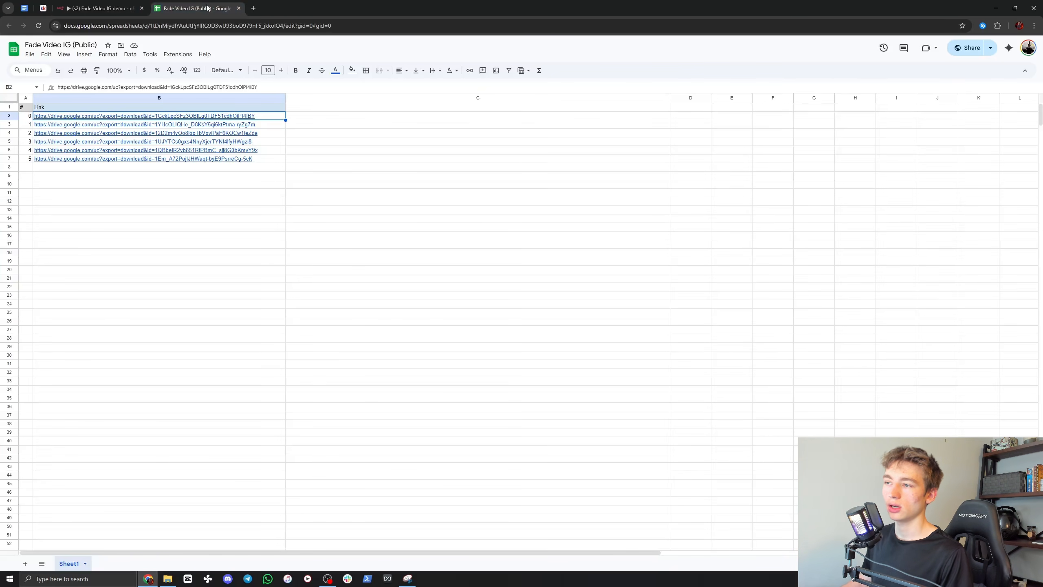
mouse_move(119, 122)
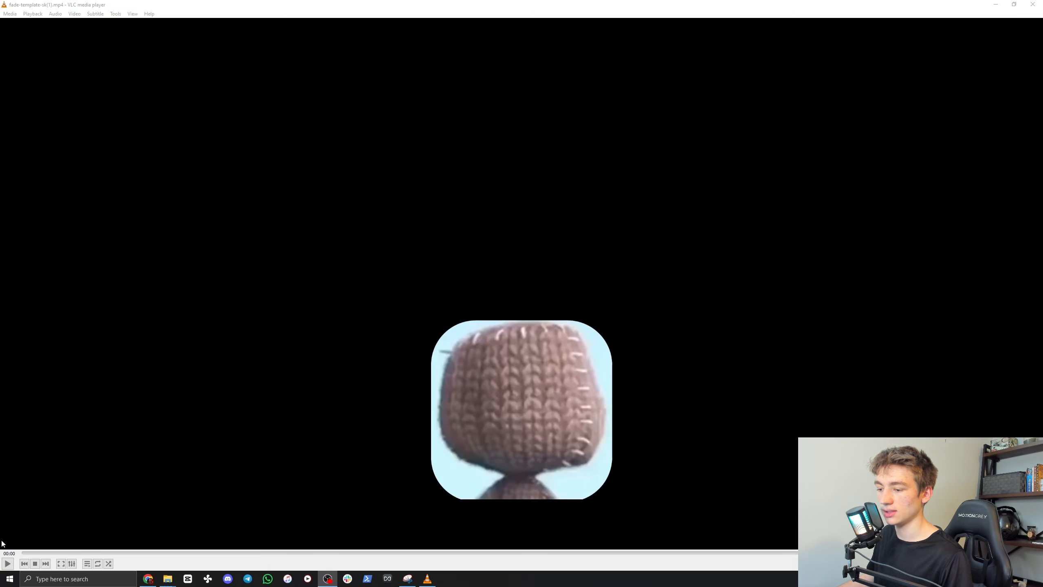
click(7, 564)
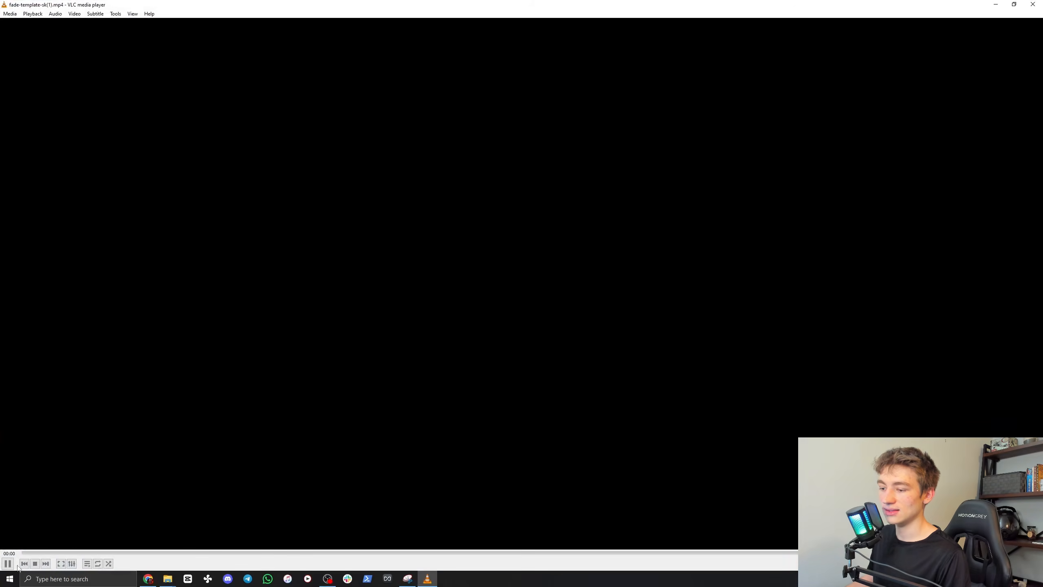
click(653, 552)
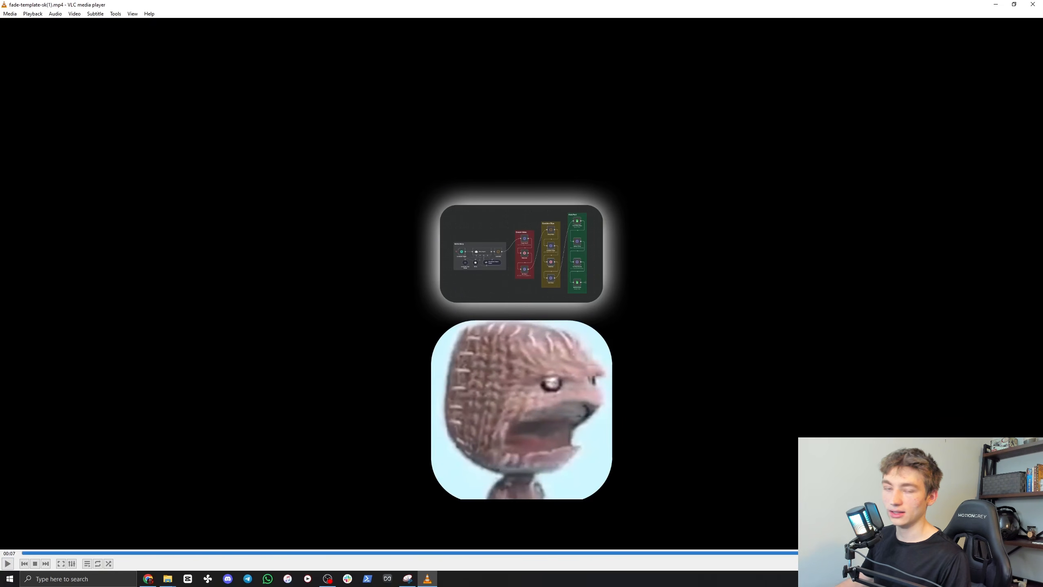
click(1033, 4)
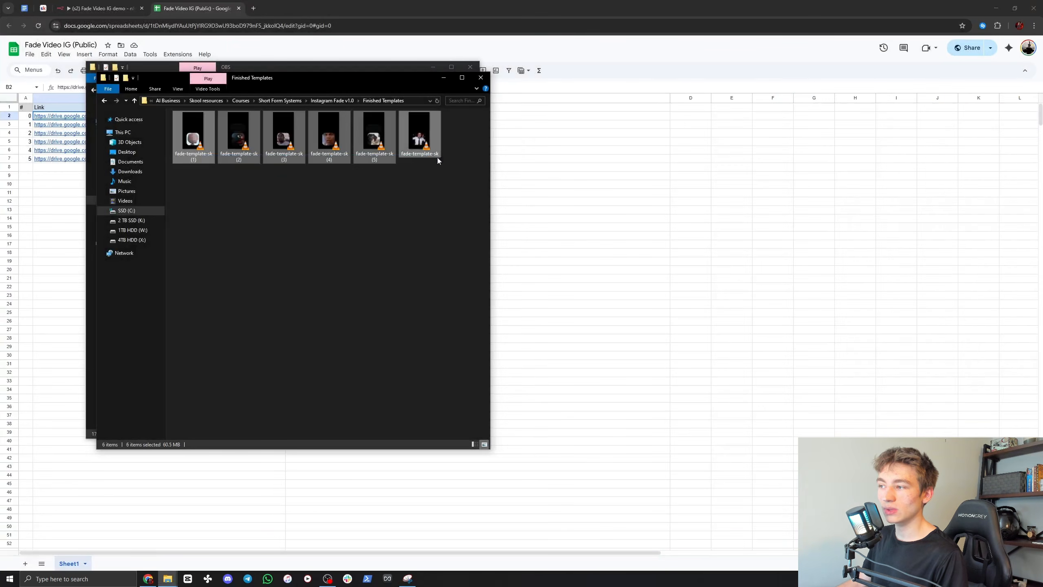
click(448, 221)
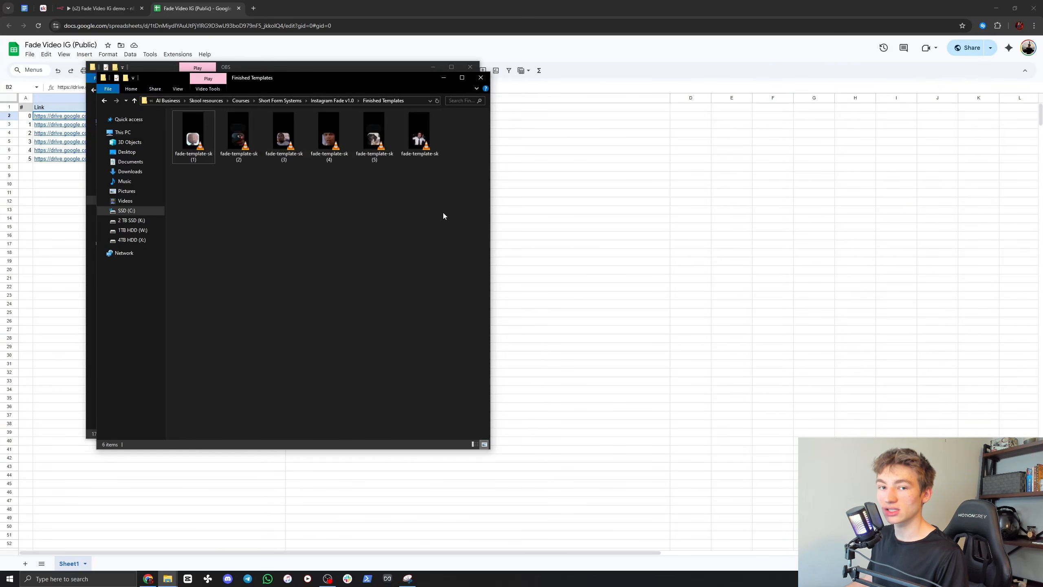
click(557, 49)
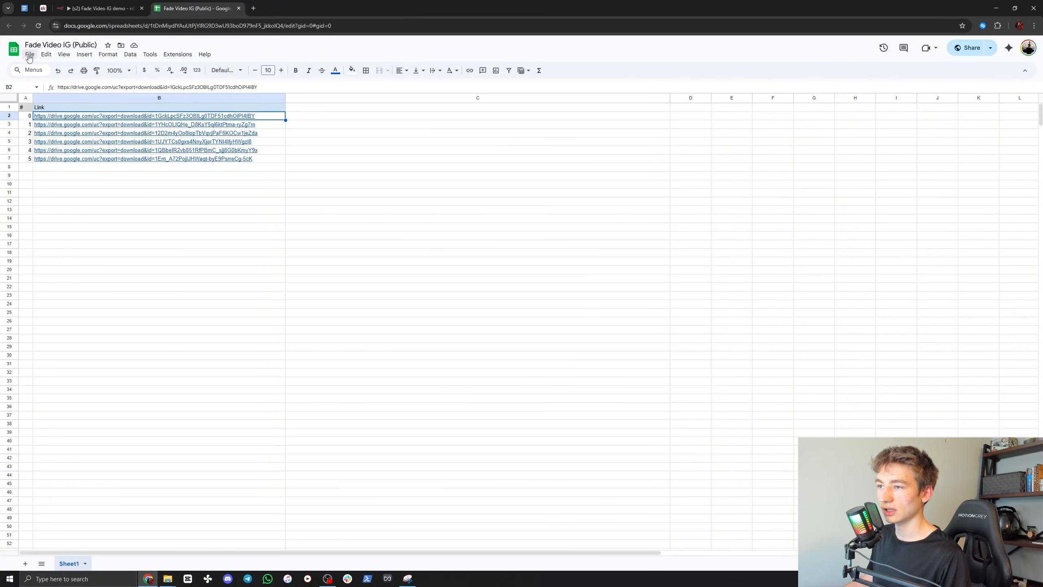
Step: View the copy options for the Fade Video IG (Public) spreadsheet, cancel them and check which Google account is signed in
click(29, 57)
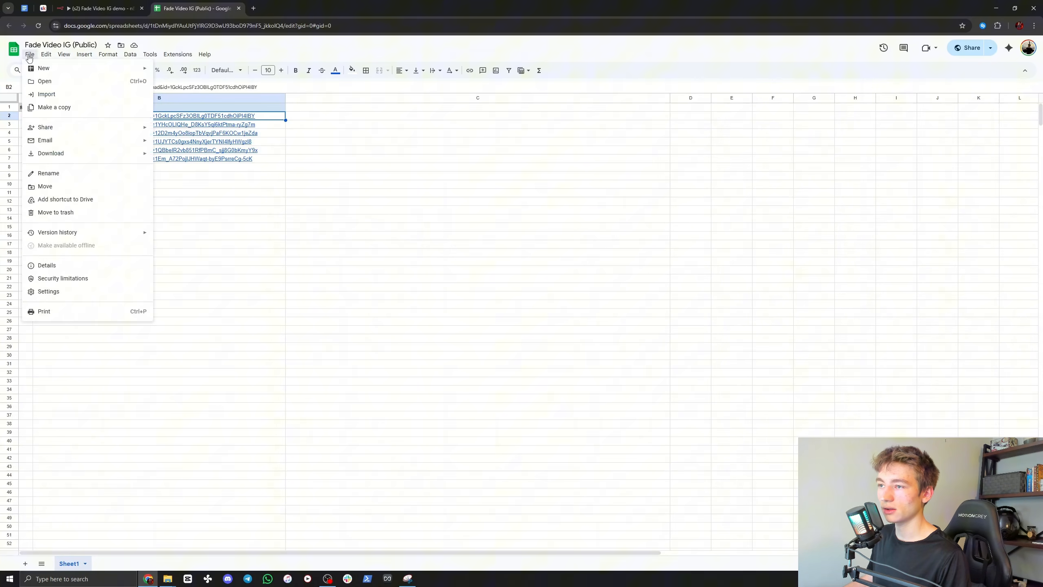
click(48, 111)
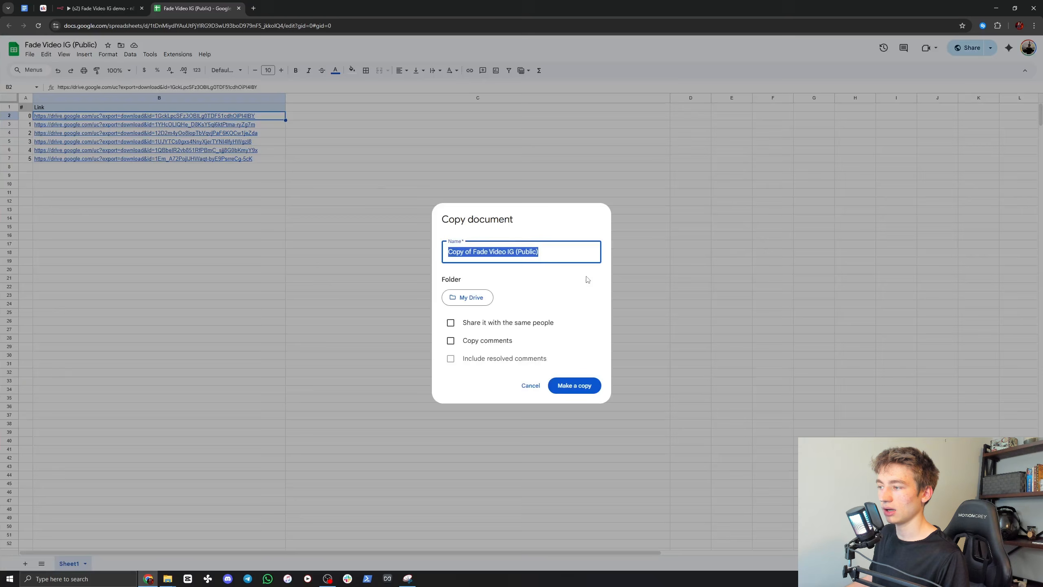
click(476, 251)
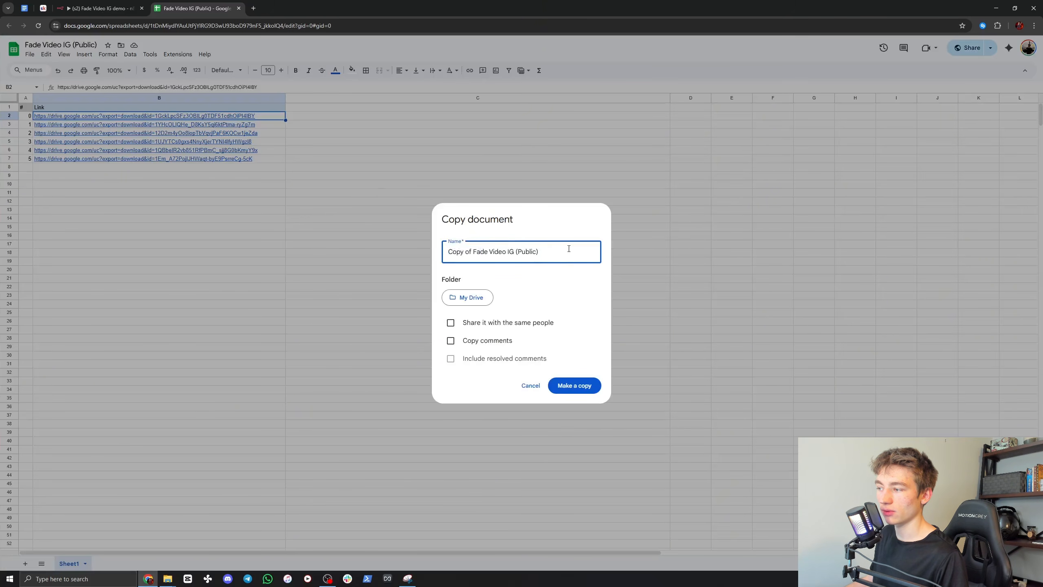
click(534, 386)
click(1025, 51)
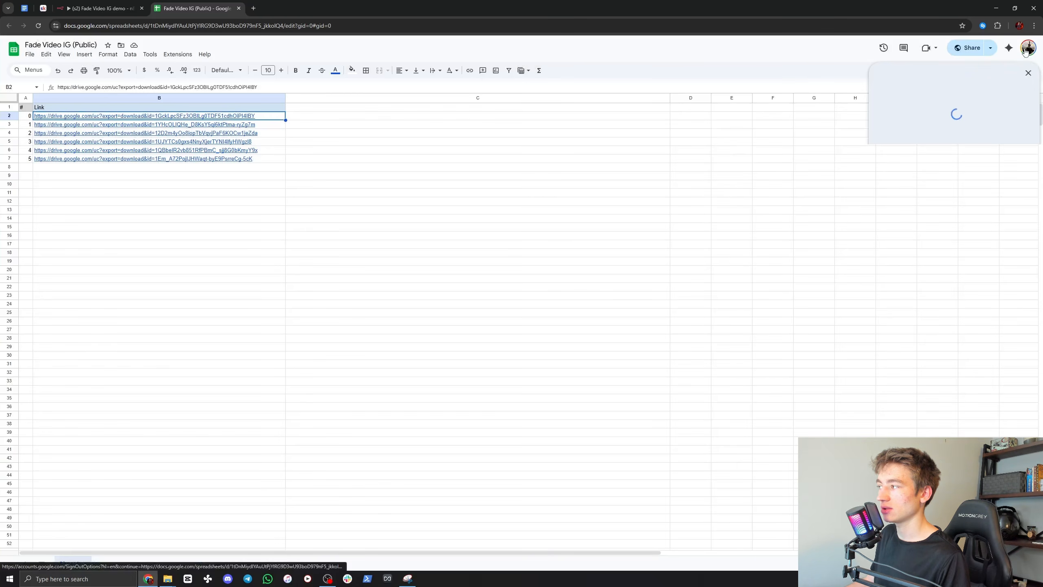
click(1026, 50)
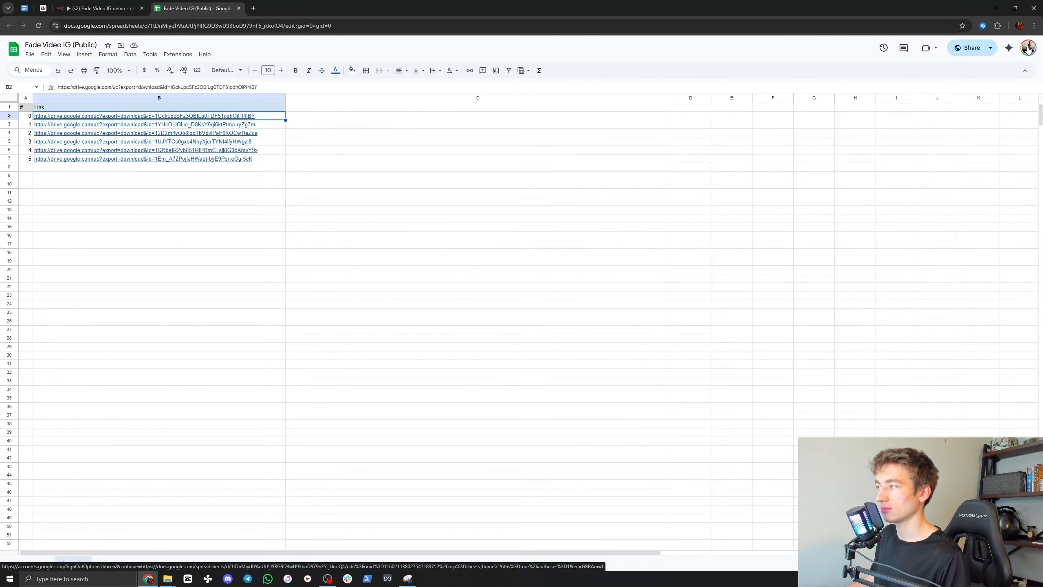
mouse_move(202, 126)
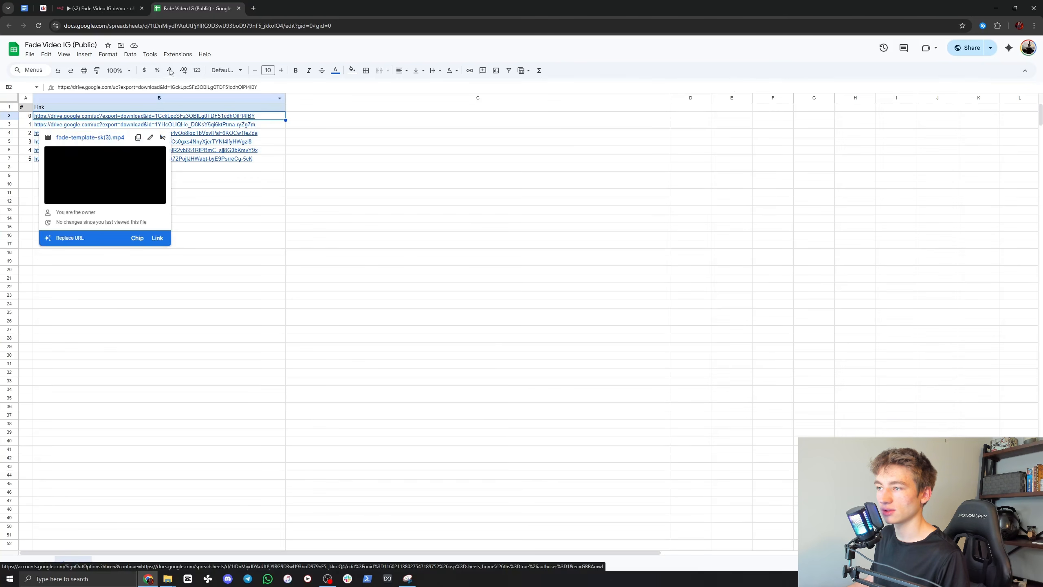
Step: In n8n, set the Google Sheets node's document to Fade Video IG (Public) and its sheet to Sheet1
click(99, 8)
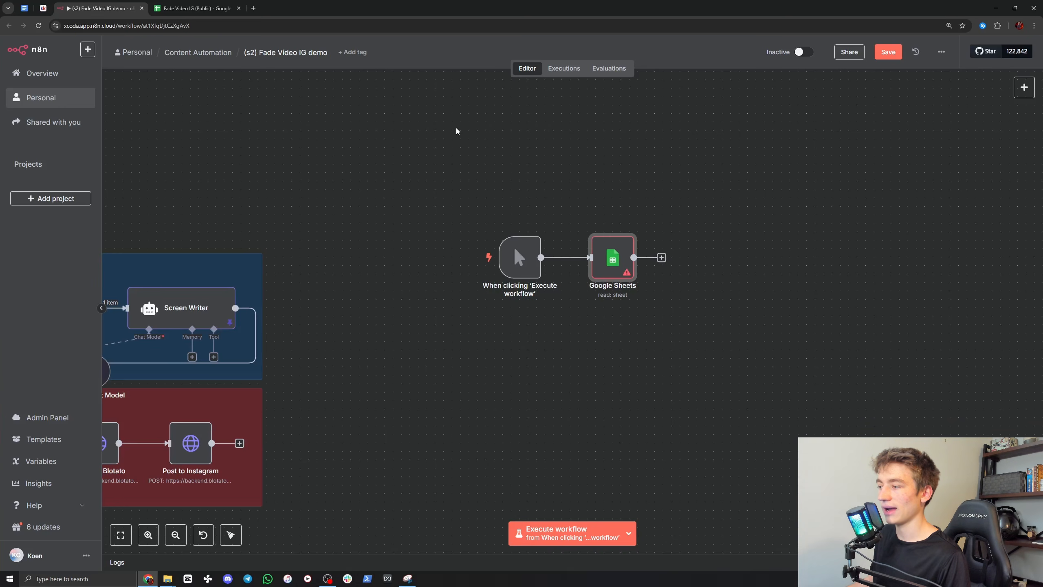
double_click(613, 257)
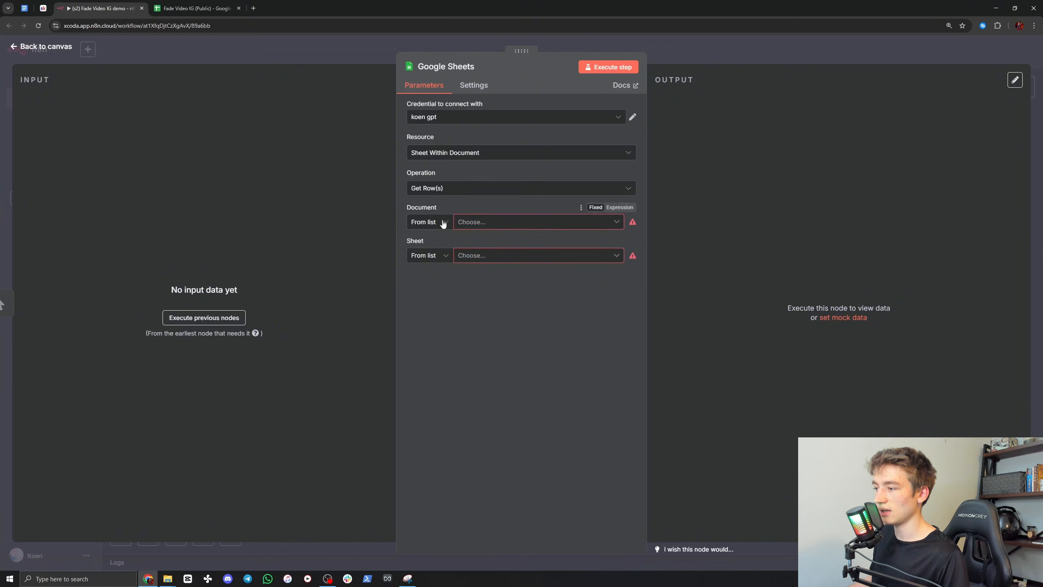
click(471, 222)
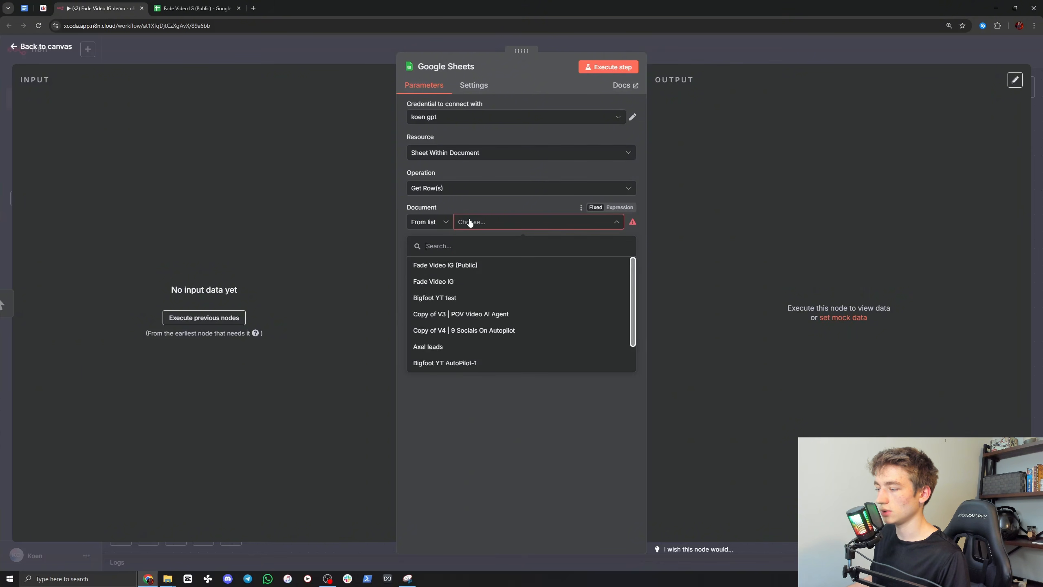
click(451, 270)
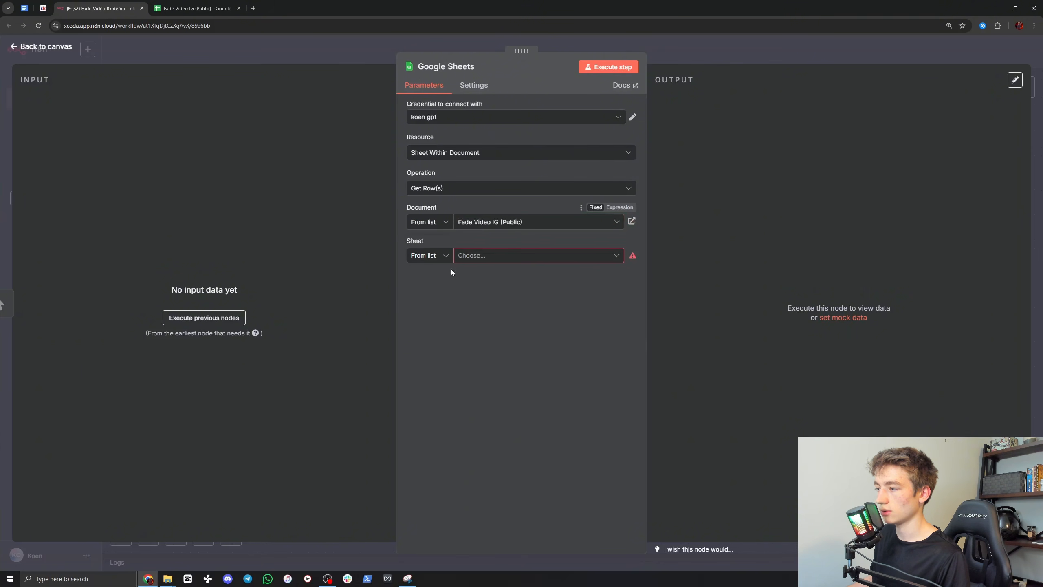
click(482, 257)
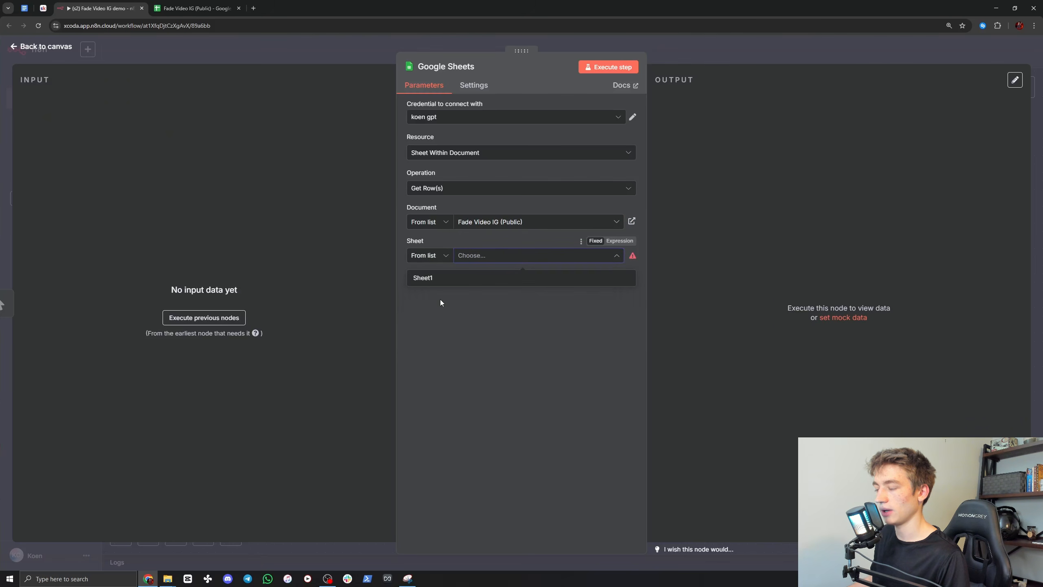
click(439, 279)
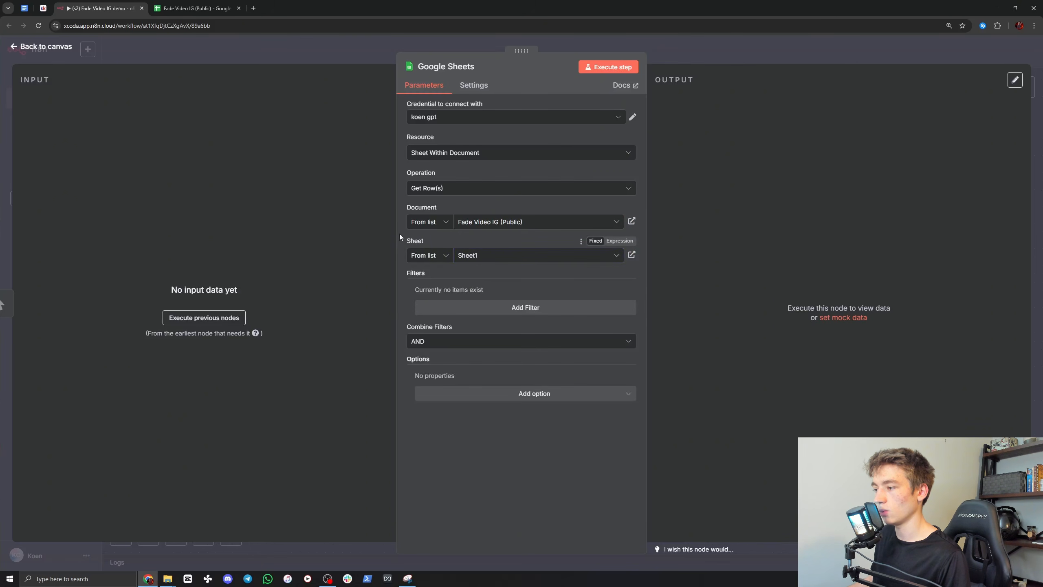
click(722, 56)
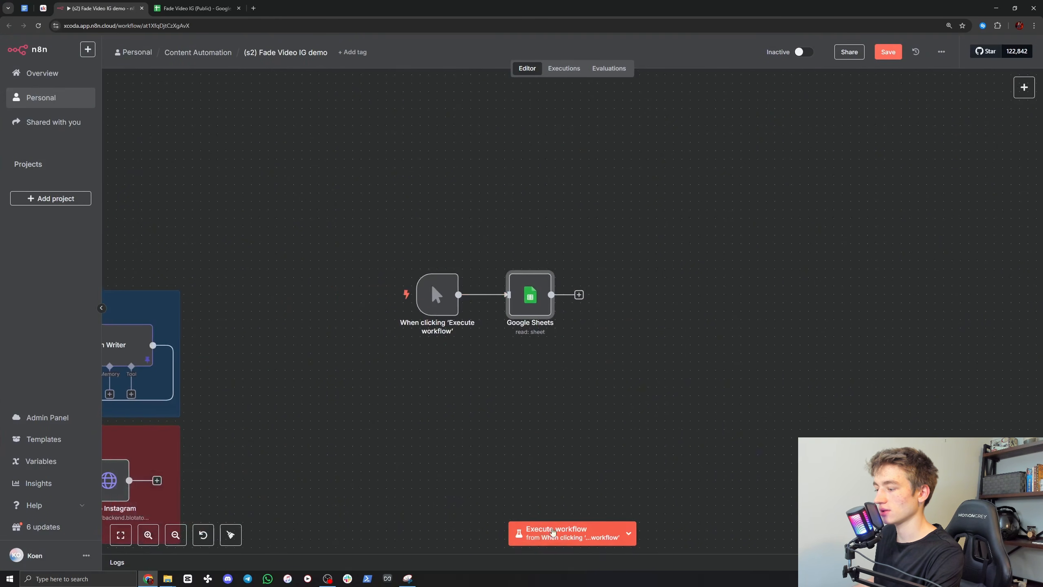
Step: Delete the Schedule Trigger node before Video Sheet in the Base Video, Script, and Caption section
drag(479, 395, 1021, 316)
click(267, 239)
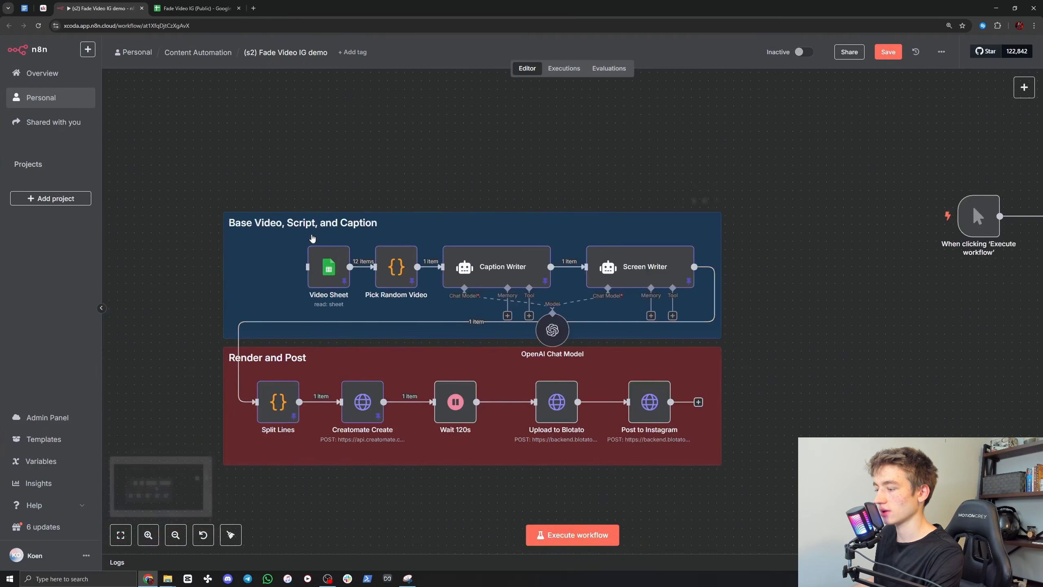
Step: Execute the rebuilt workflow, view the Google Sheets node's output as a table and return to the canvas
drag(814, 284, 354, 325)
click(573, 534)
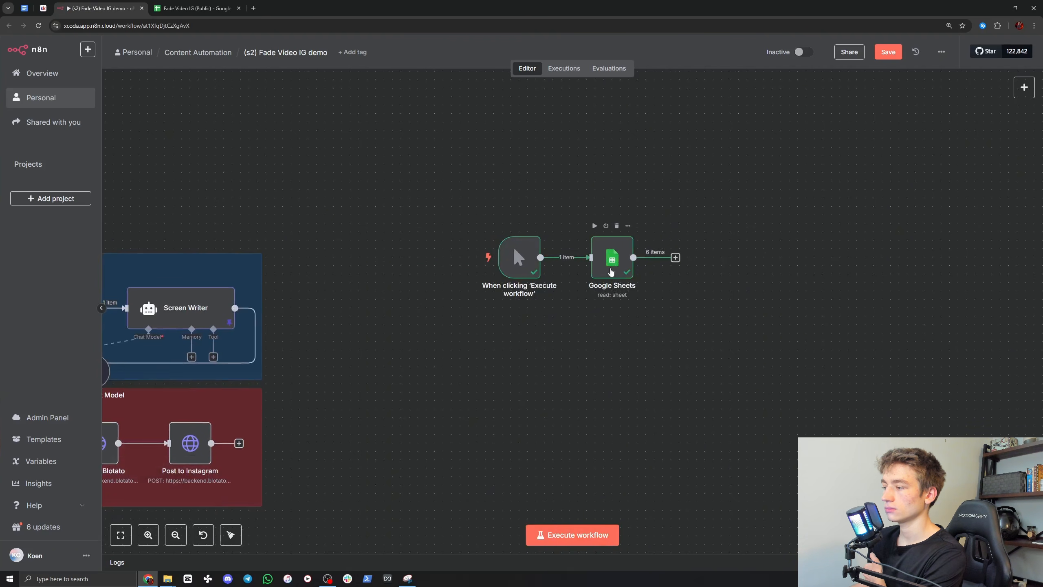
double_click(610, 265)
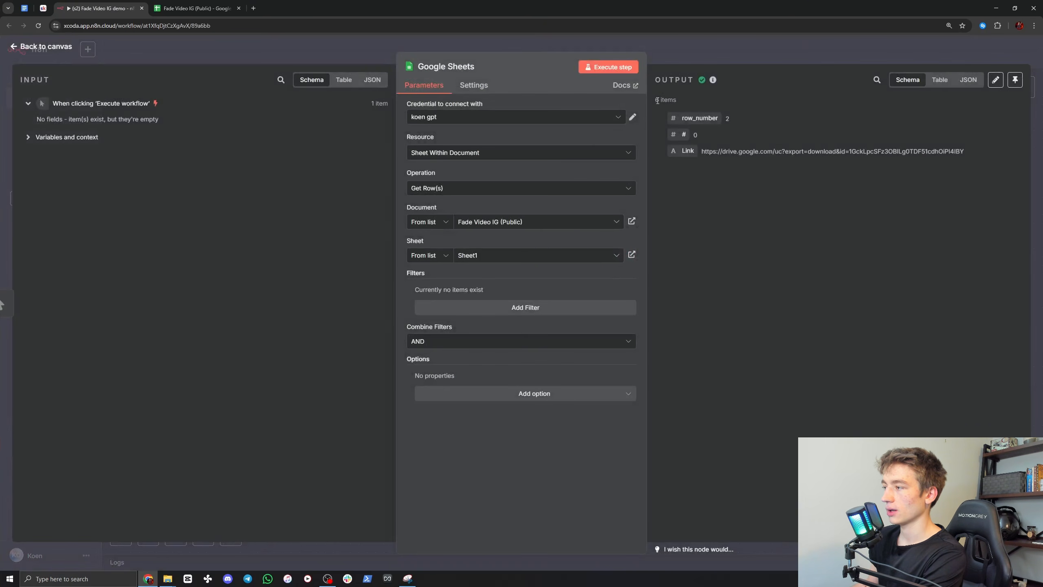
click(940, 80)
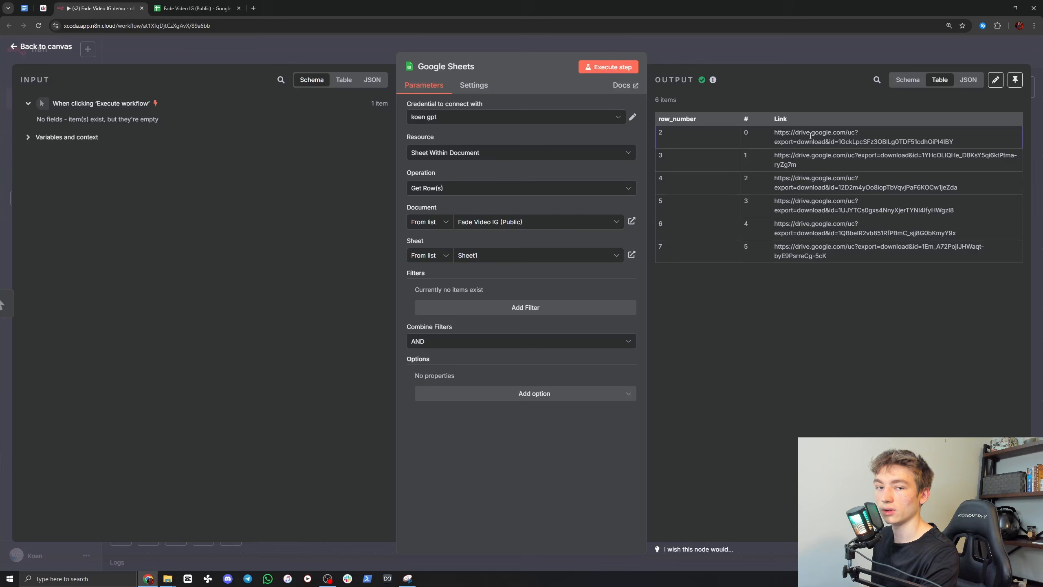
click(730, 43)
Step: Add a Code node after the Google Sheets node in the rebuilt workflow and return to the canvas
drag(425, 193, 364, 194)
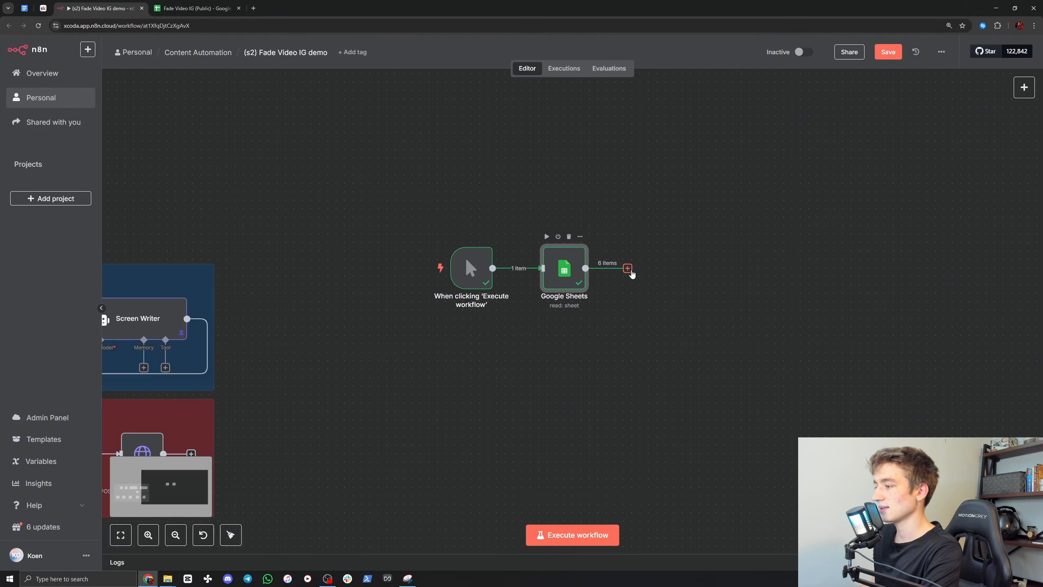
click(627, 268)
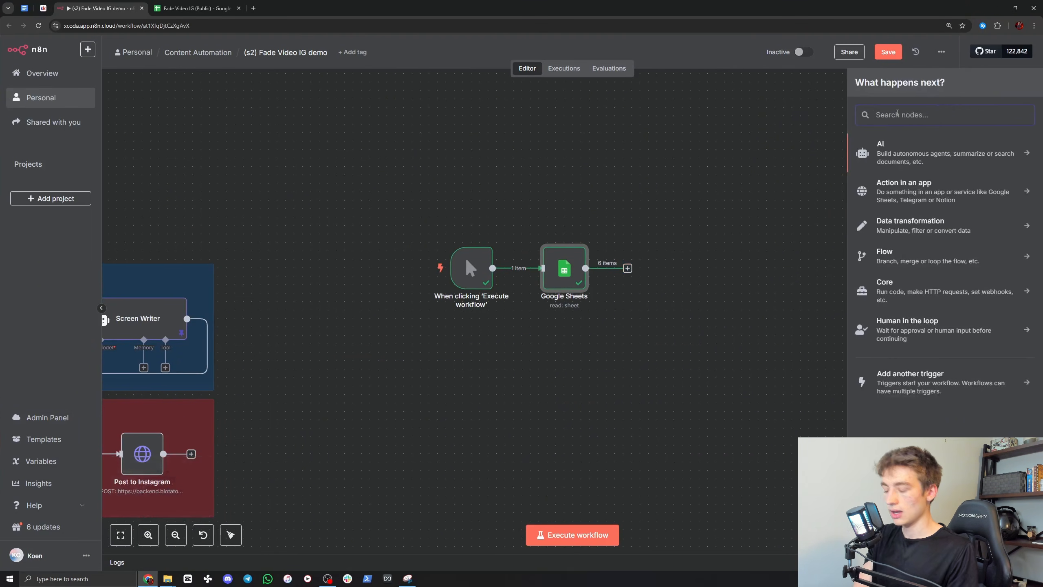
text(code)
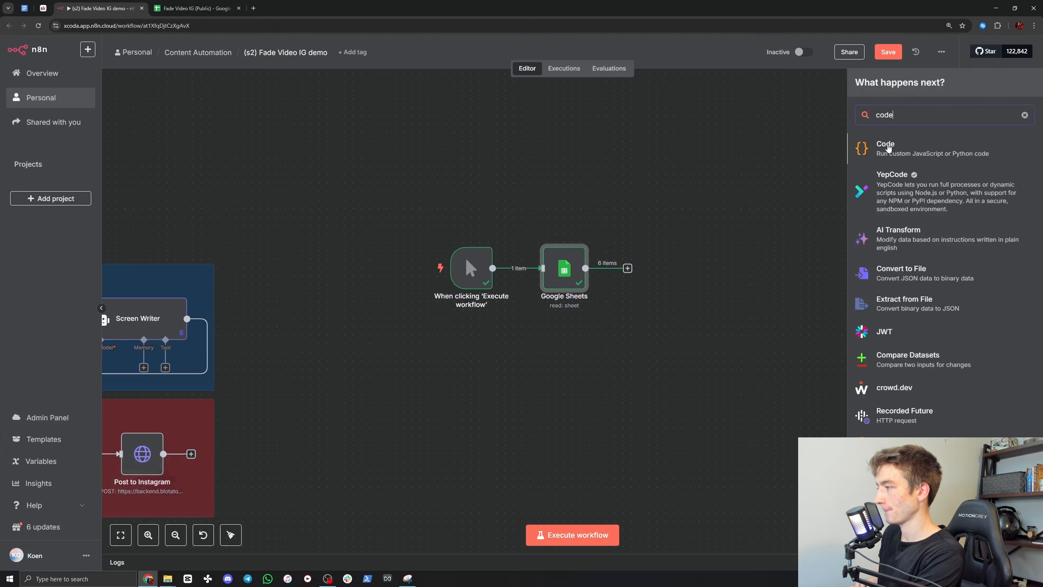
click(888, 147)
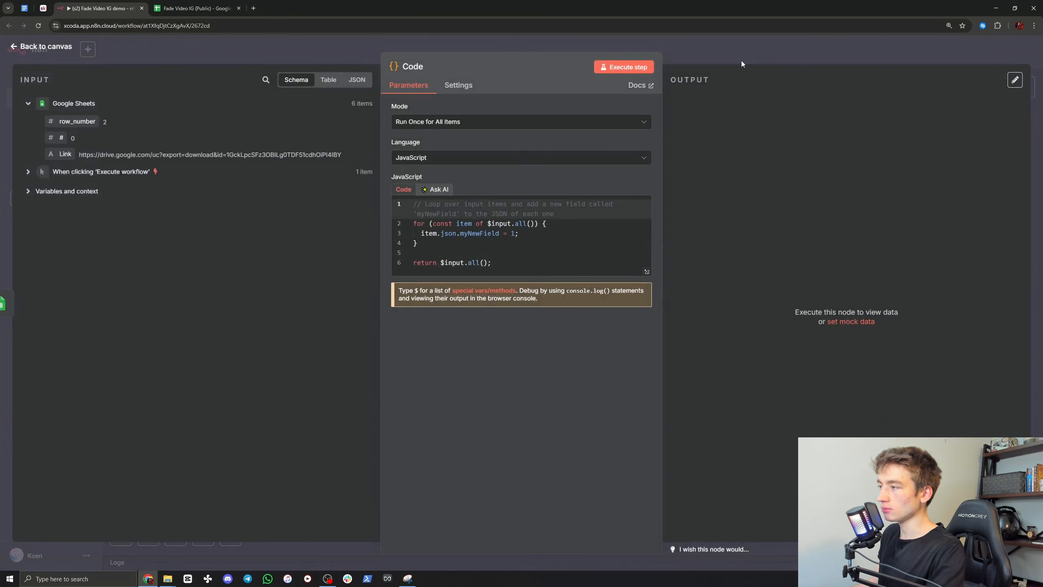
click(727, 49)
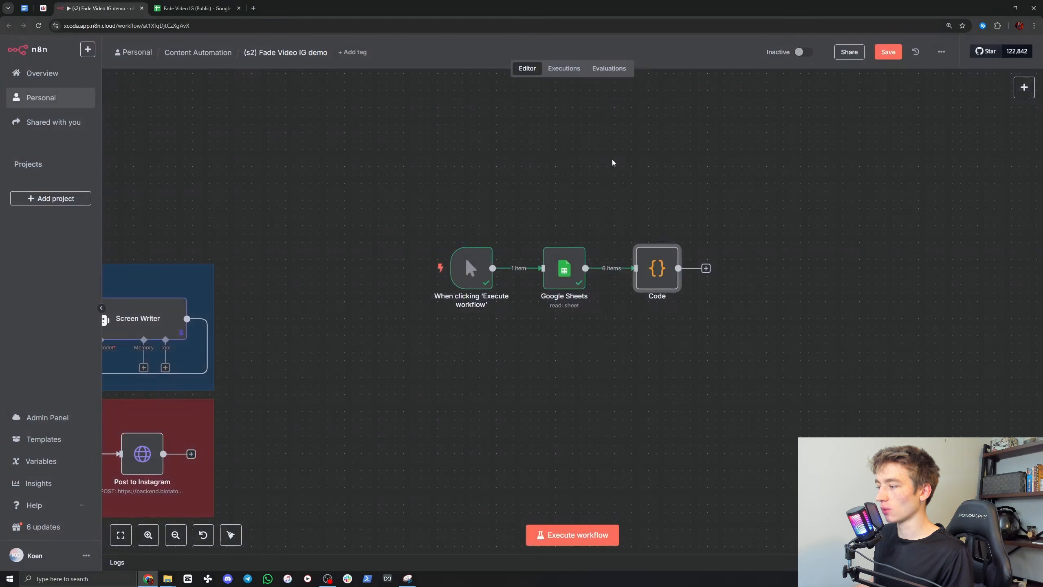
Step: Copy the complete JavaScript from the original workflow's Pick Random Video node and return to the canvas
scroll(612, 161, left, 10)
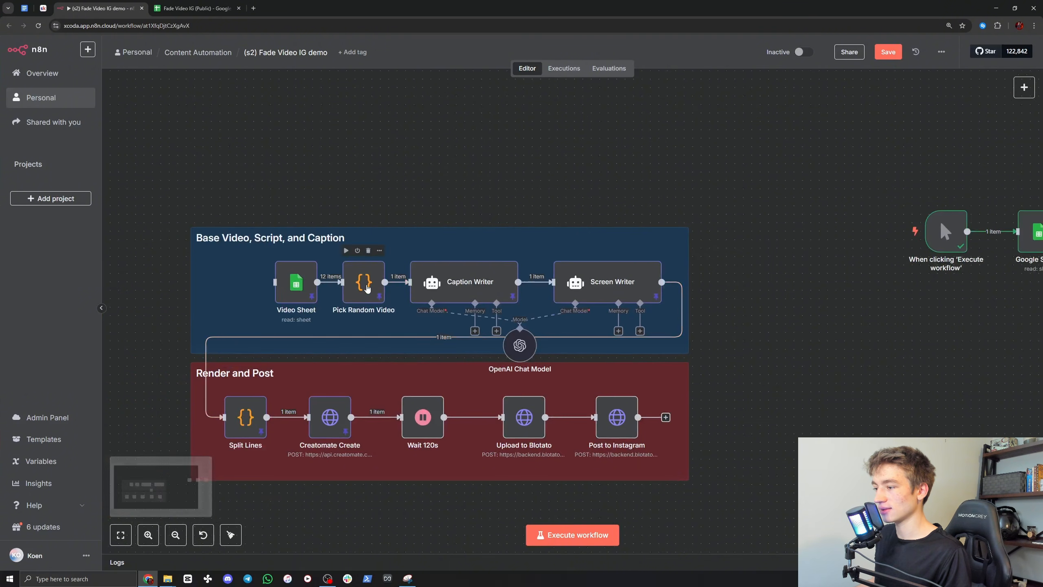
double_click(363, 282)
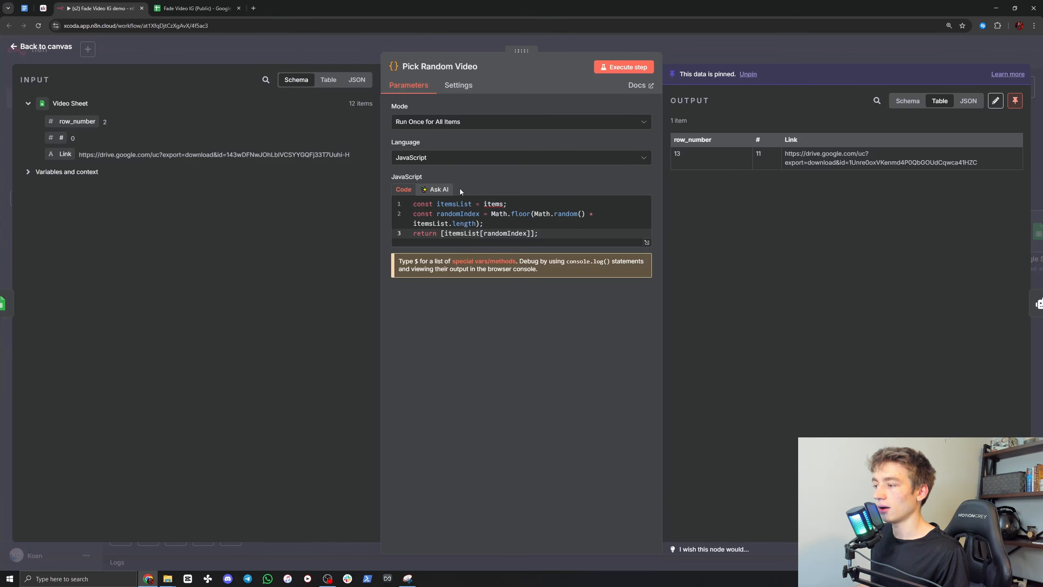
drag(546, 233, 412, 204)
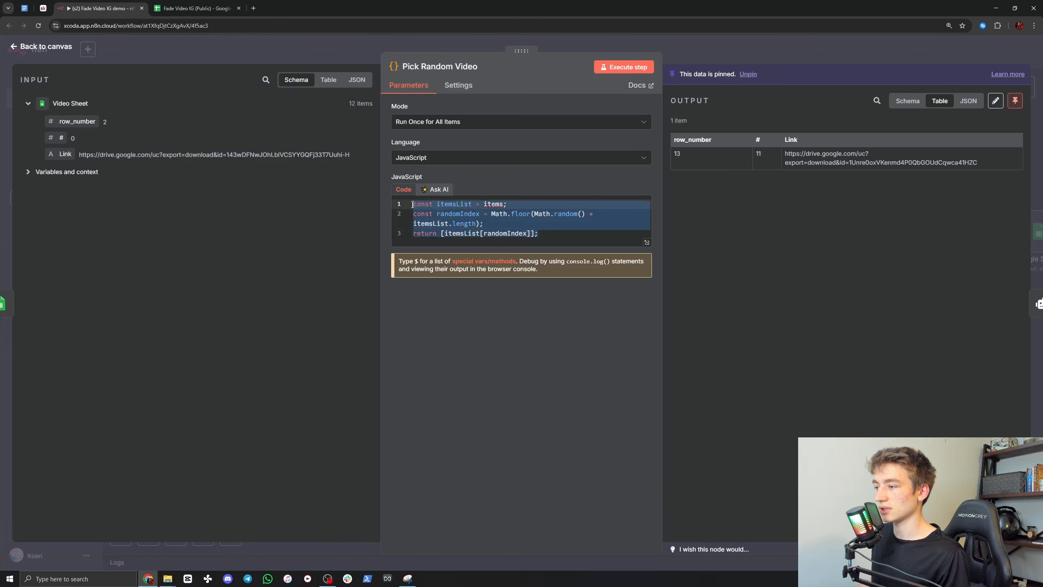
click(553, 239)
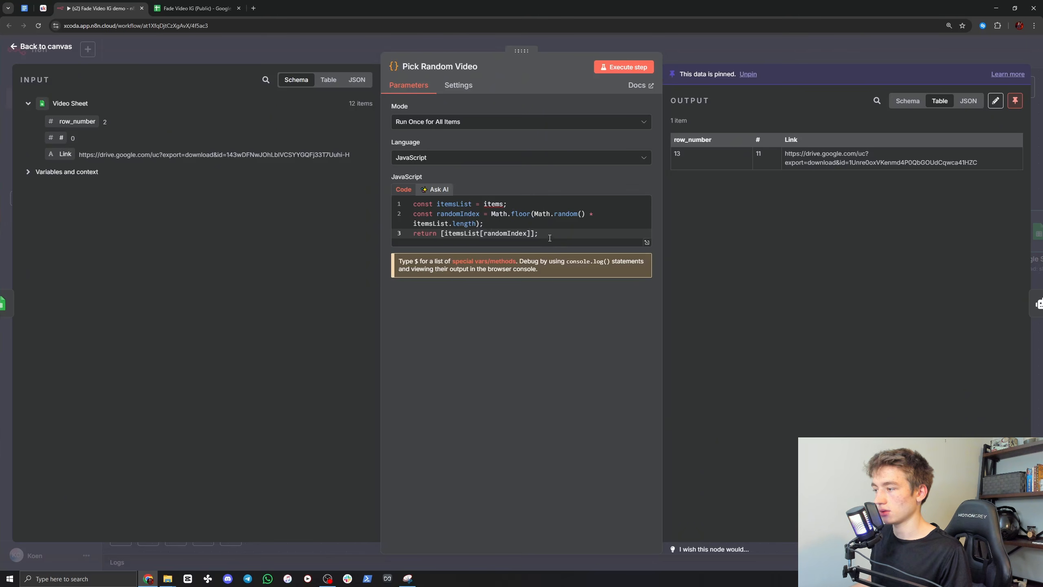
drag(550, 238, 414, 204)
key(ctrl+c)
click(569, 237)
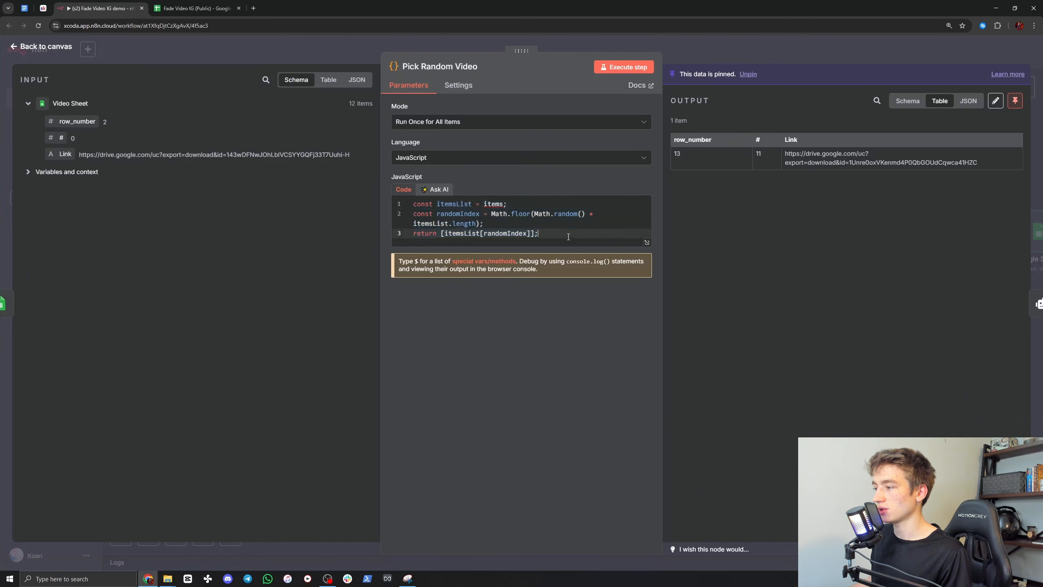
click(687, 45)
Step: Replace the new Code node's default JavaScript with the random-item code copied from Pick Random Video
scroll(725, 219, right, 5)
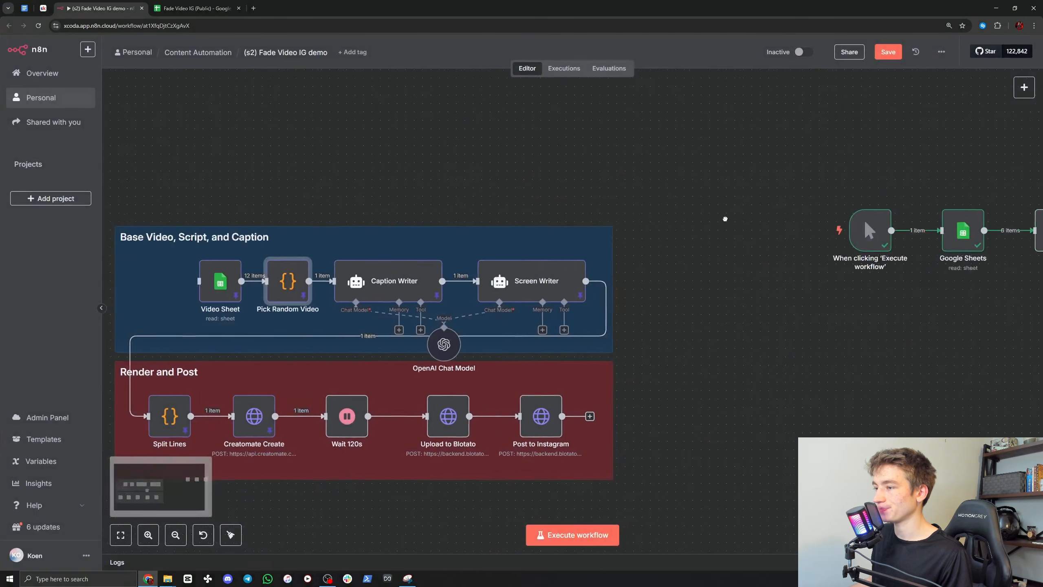
double_click(743, 234)
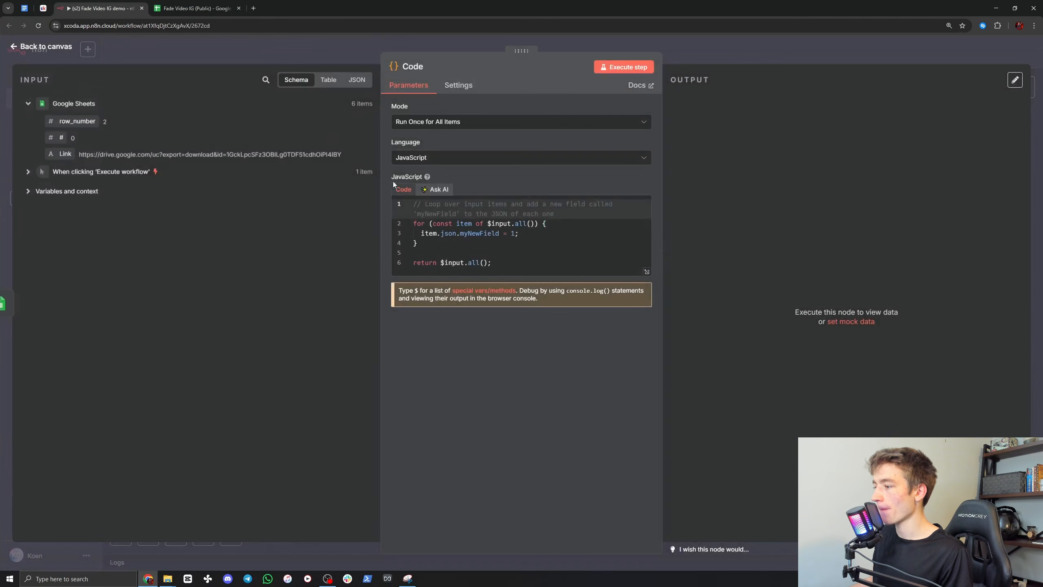
drag(509, 268, 406, 199)
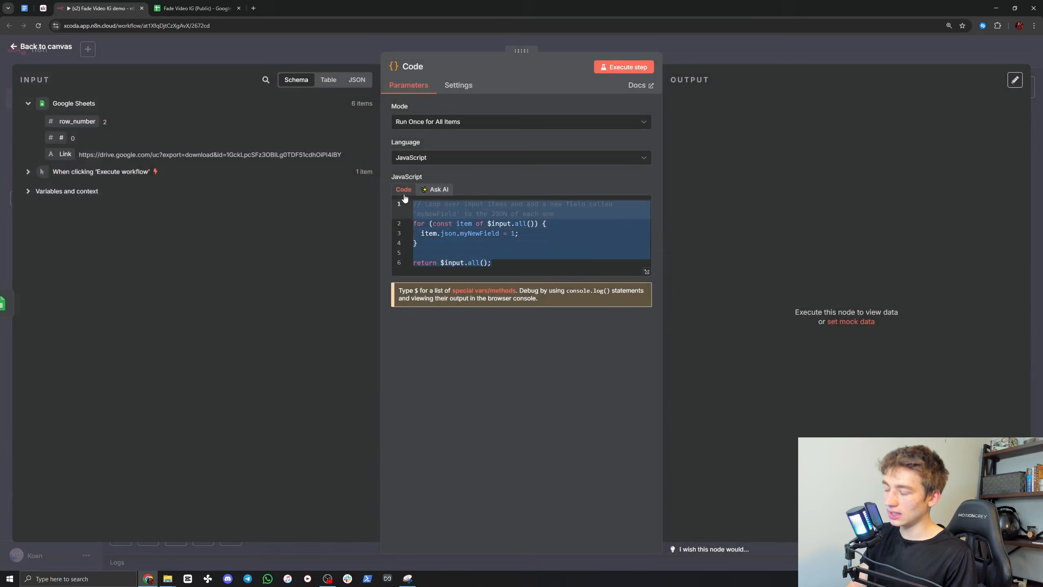
key(BackSpace)
key(ctrl+v)
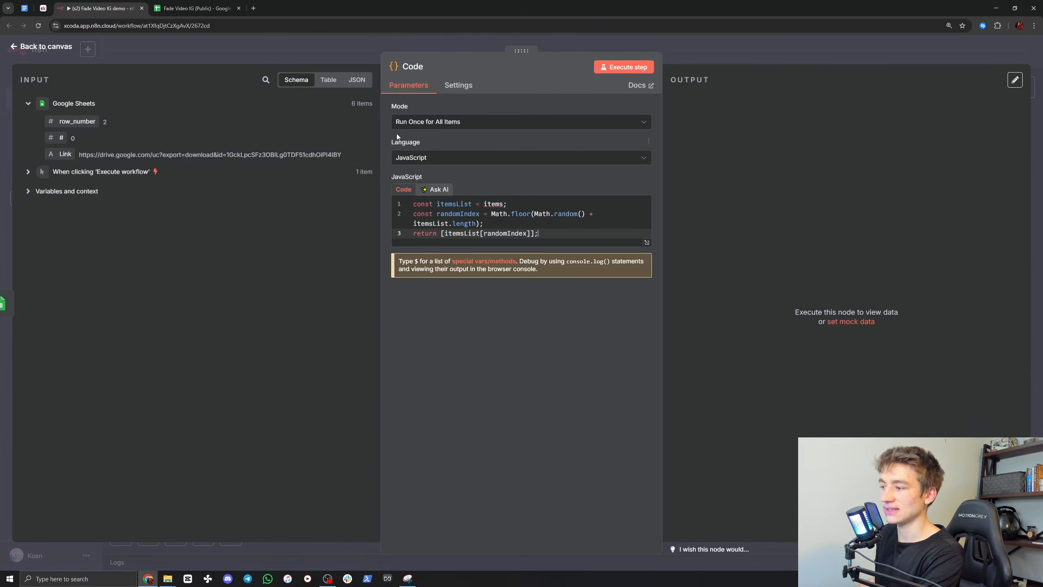
Step: Rename the Code node to Random, execute it and return to the canvas
click(419, 69)
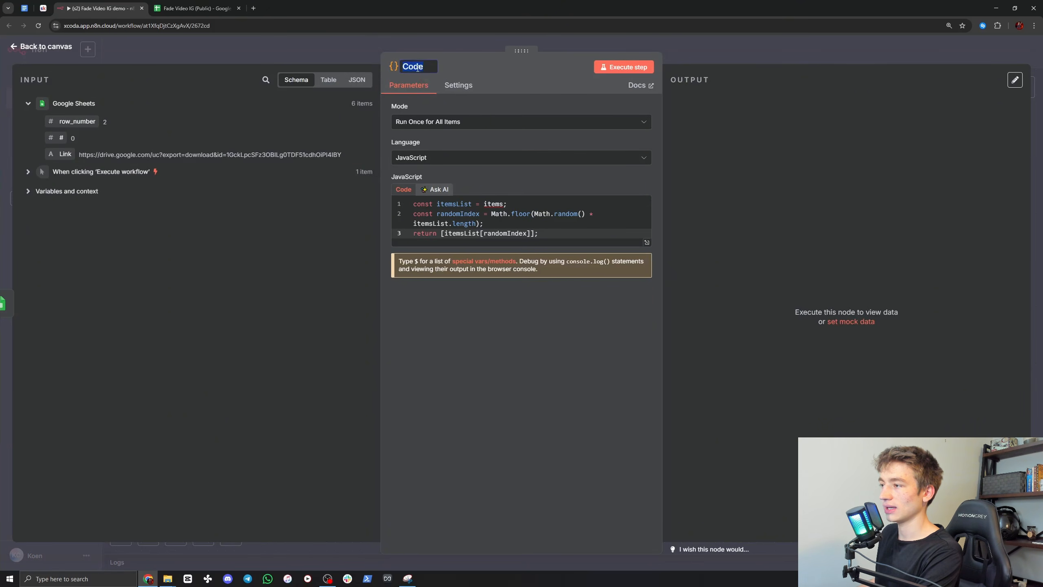
text(Random)
key(Return)
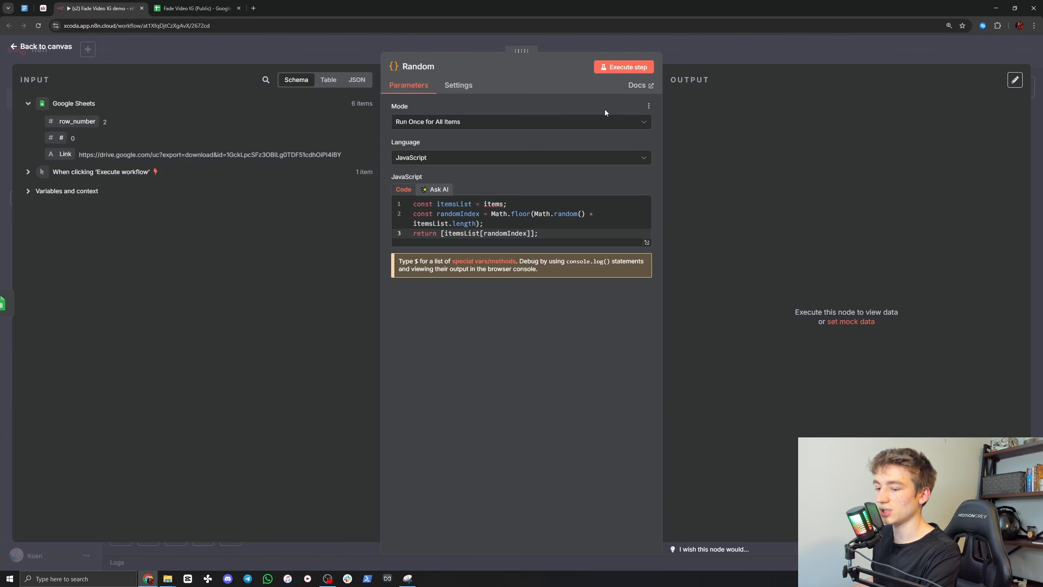
click(624, 67)
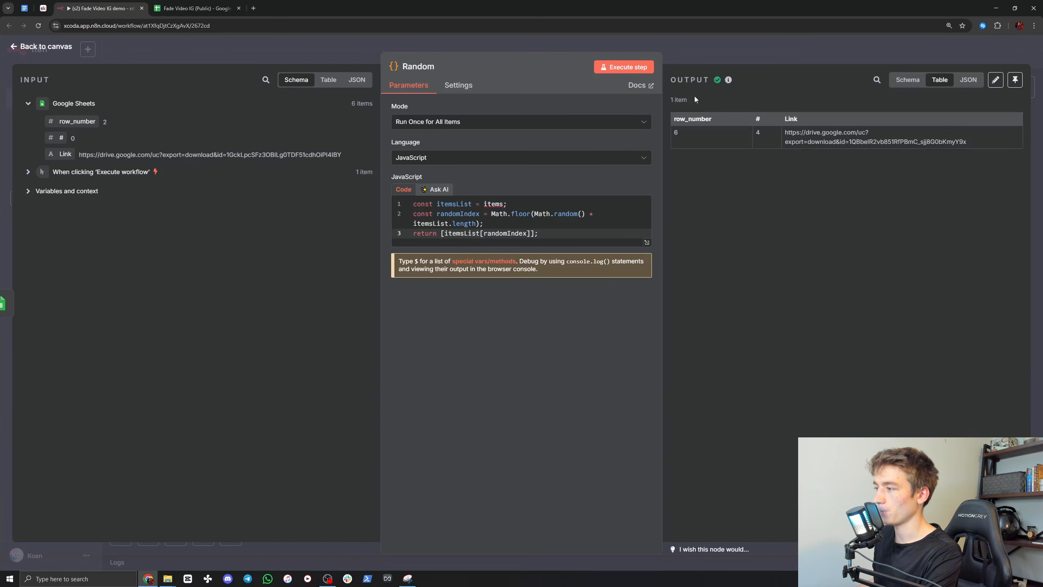
click(724, 48)
Step: Pin the output data of the manual trigger, Google Sheets and Random nodes
drag(873, 214, 642, 247)
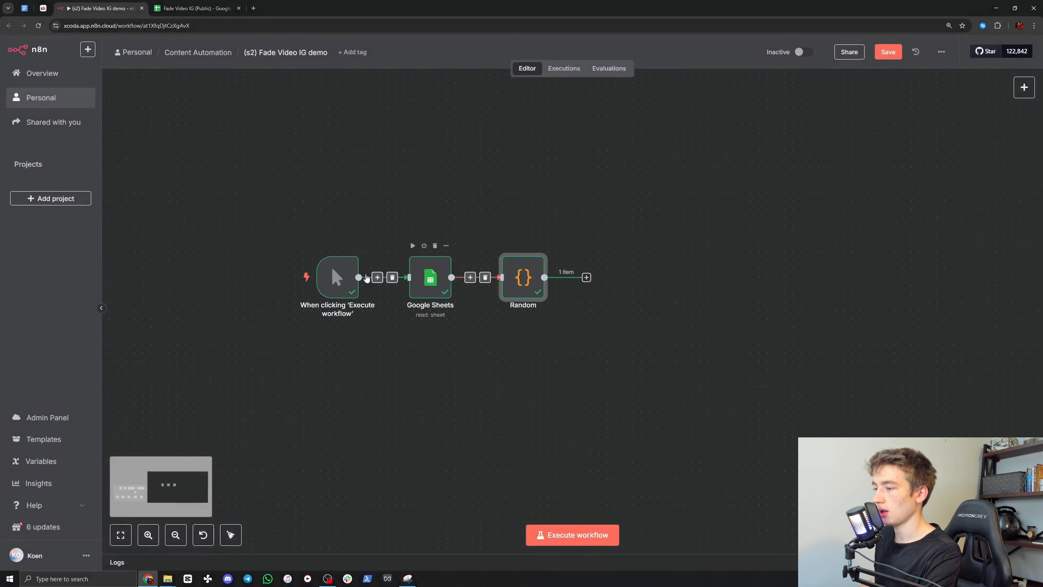
right_click(328, 276)
click(348, 341)
right_click(438, 286)
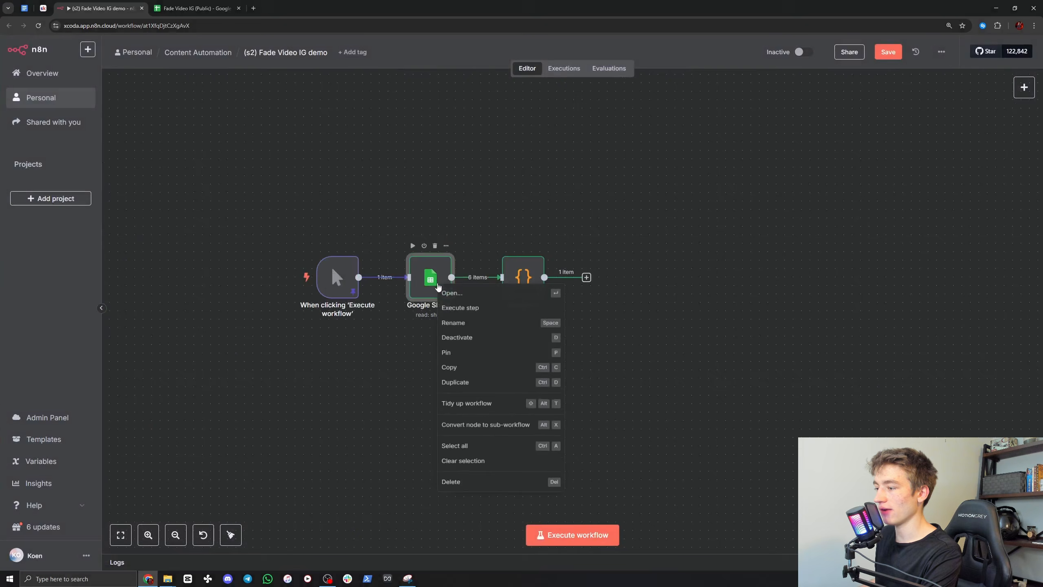
click(446, 352)
right_click(524, 277)
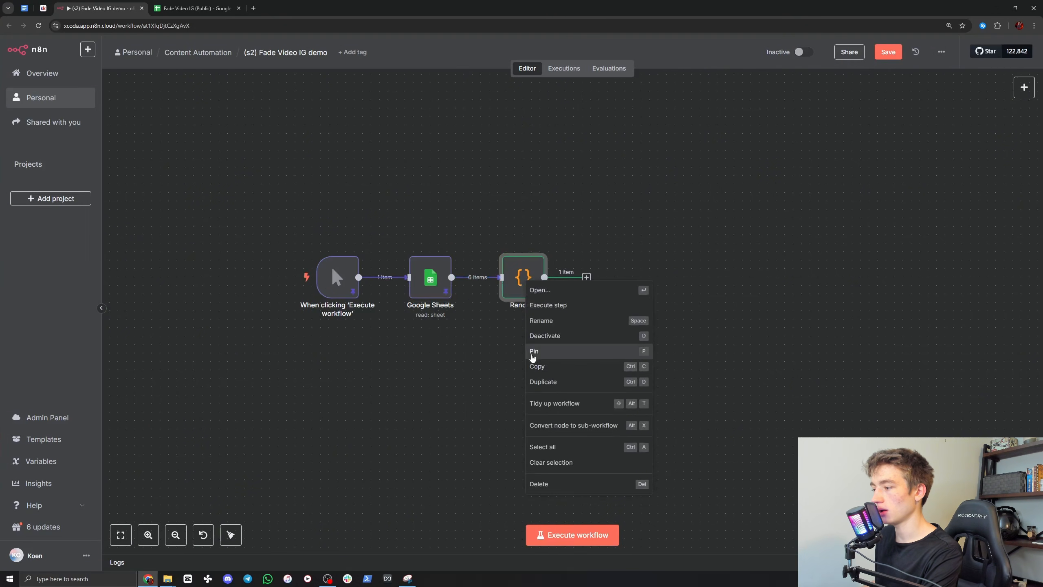
click(532, 352)
Step: Look over the original workflow's writer nodes and add an AI Agent node after the Random node
drag(406, 358, 606, 345)
drag(396, 337, 864, 278)
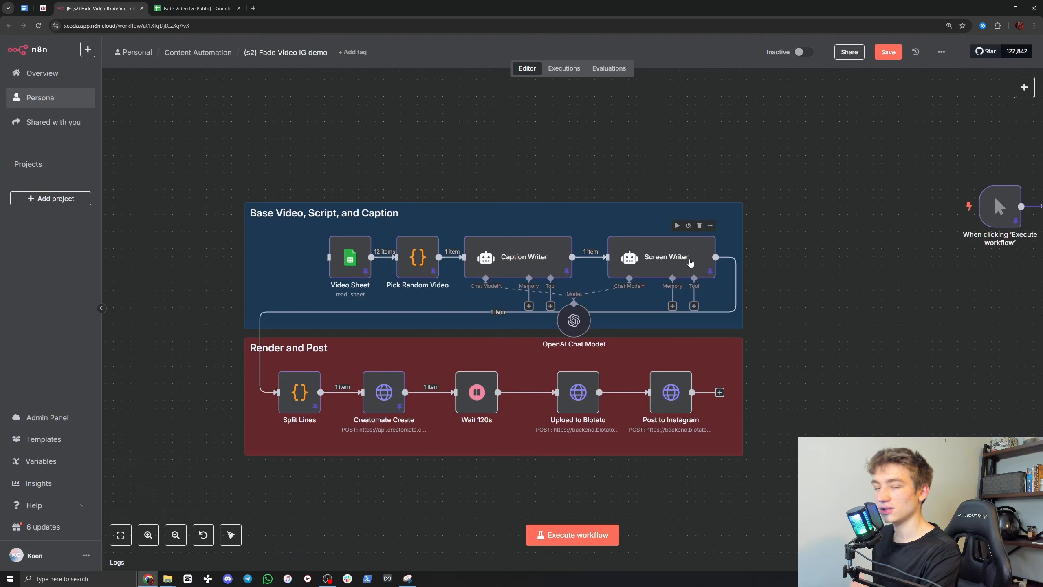
drag(904, 260, 463, 287)
drag(608, 280, 410, 310)
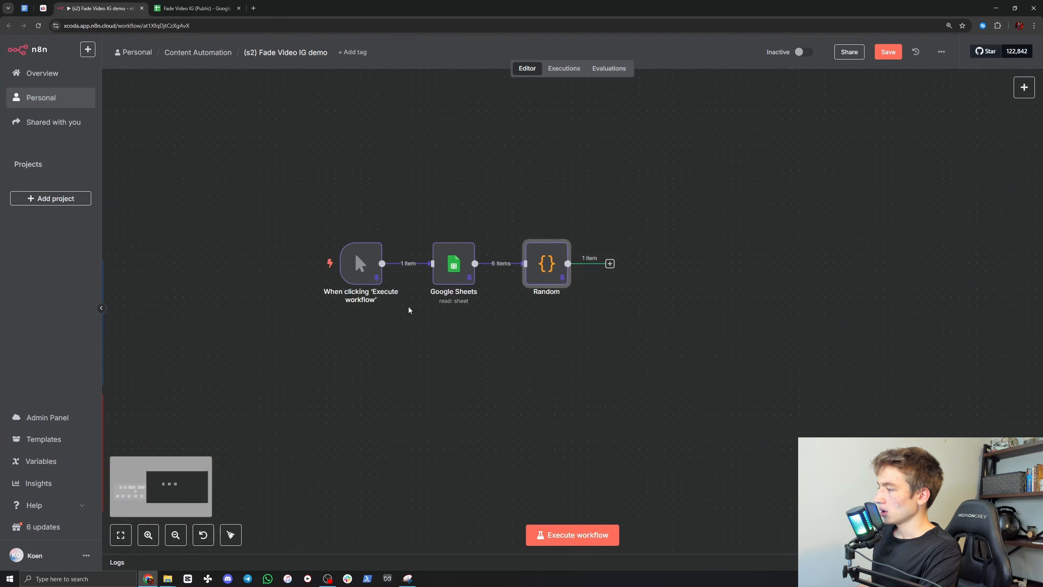
click(610, 263)
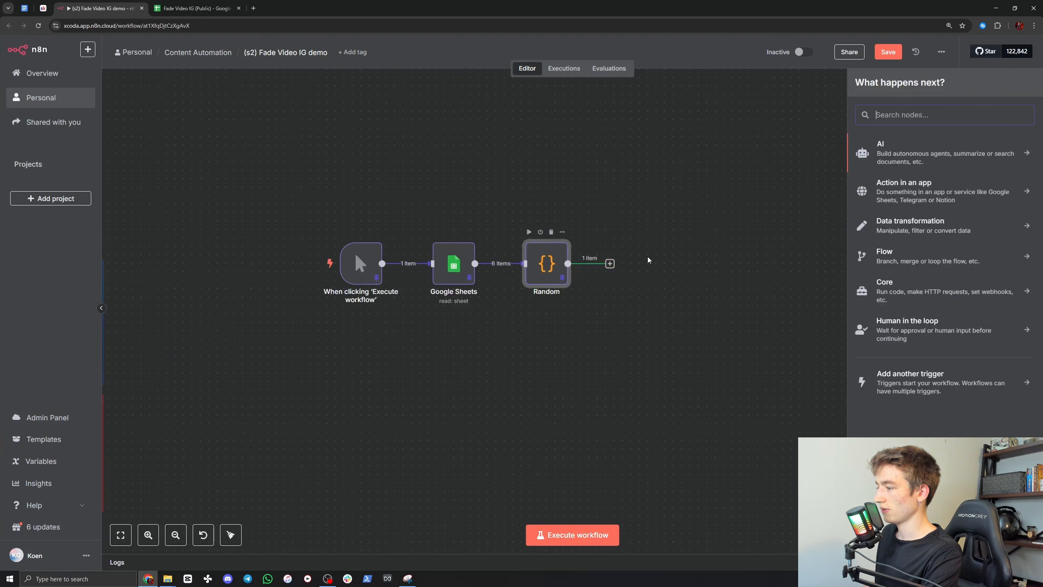
click(904, 148)
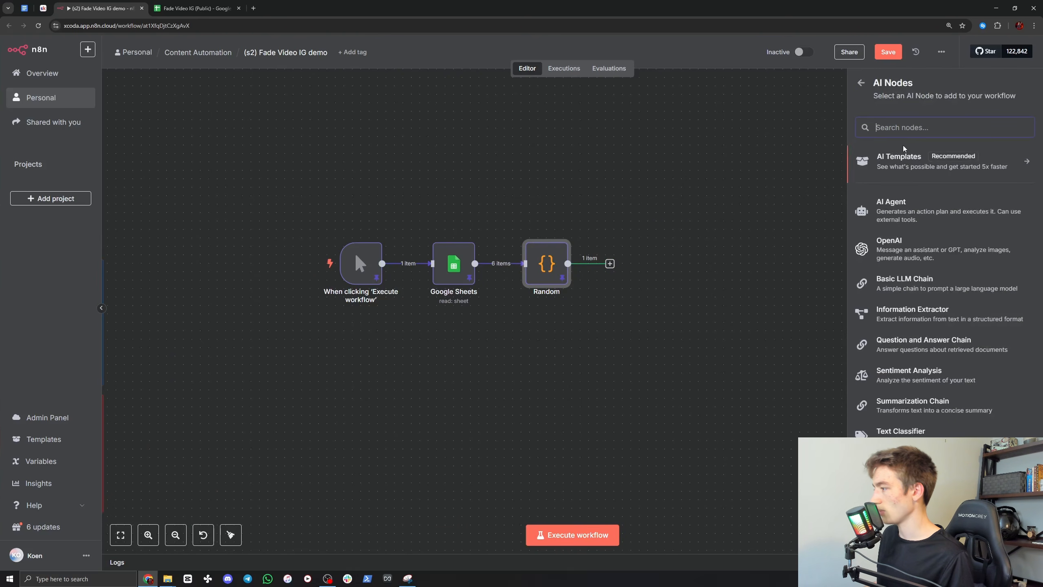
click(898, 212)
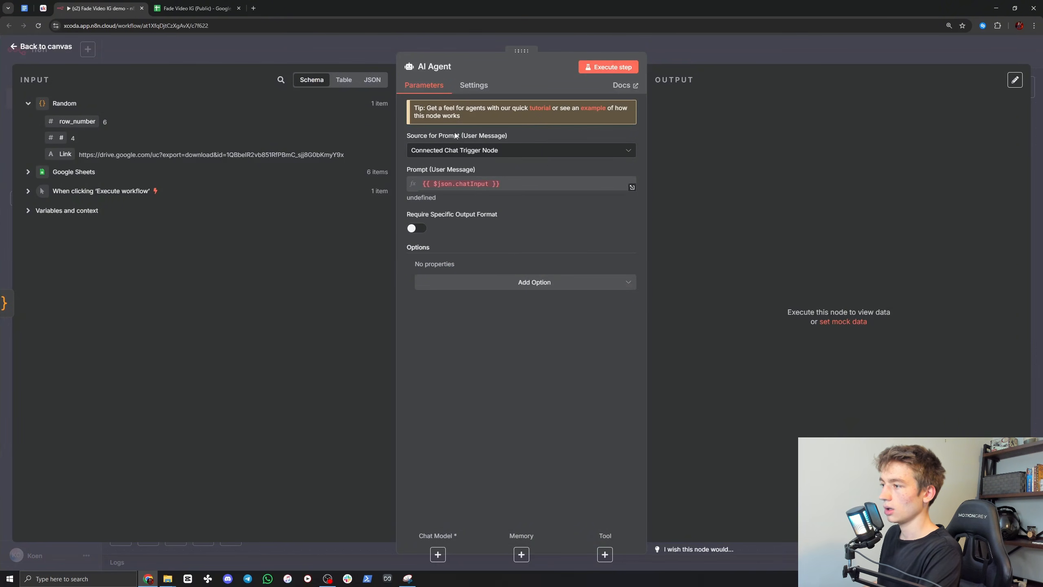
Step: Set the AI Agent's prompt source to Define below and add the System Message option
click(435, 152)
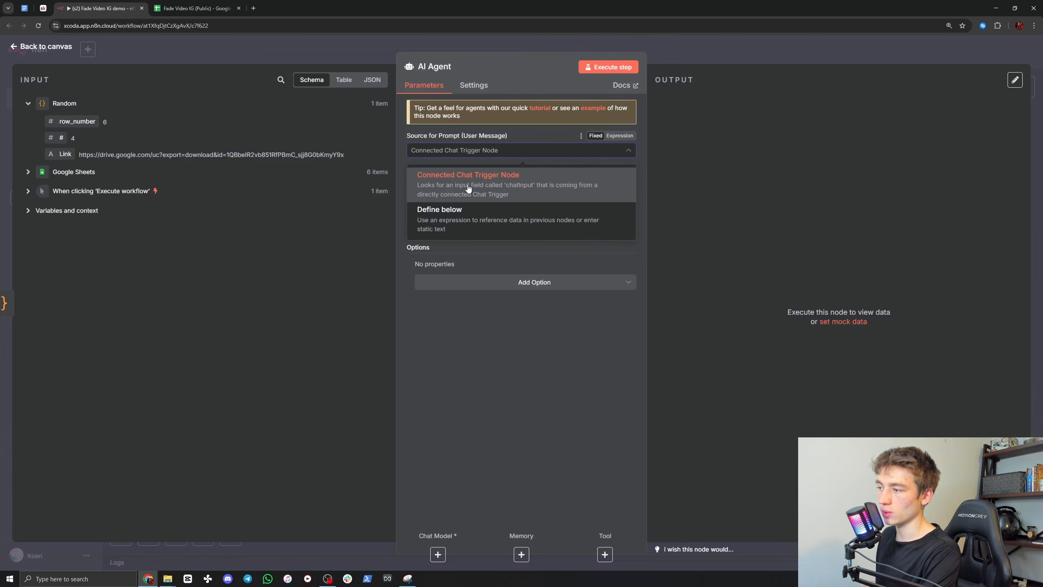
click(447, 221)
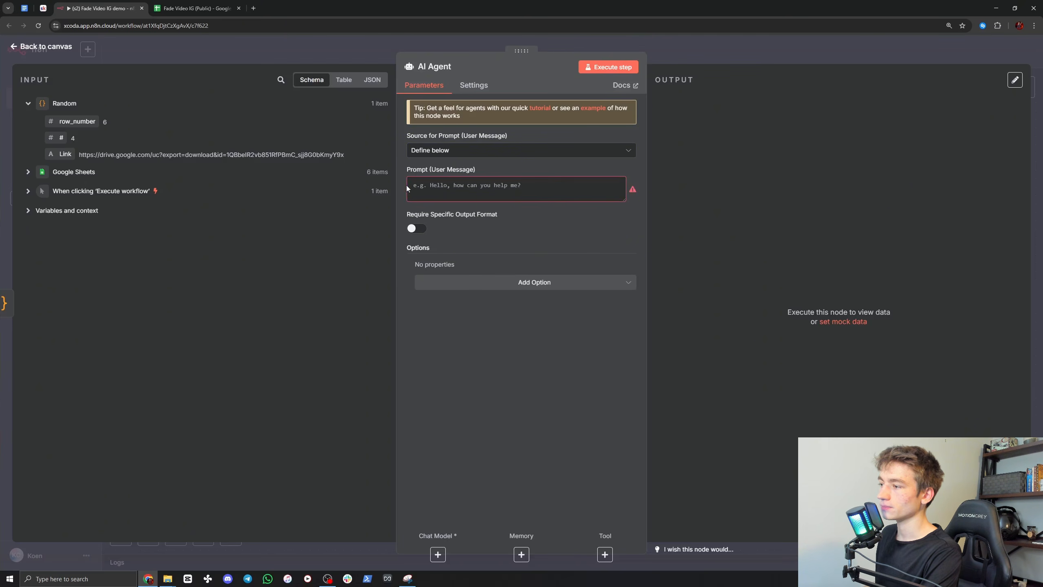
click(509, 287)
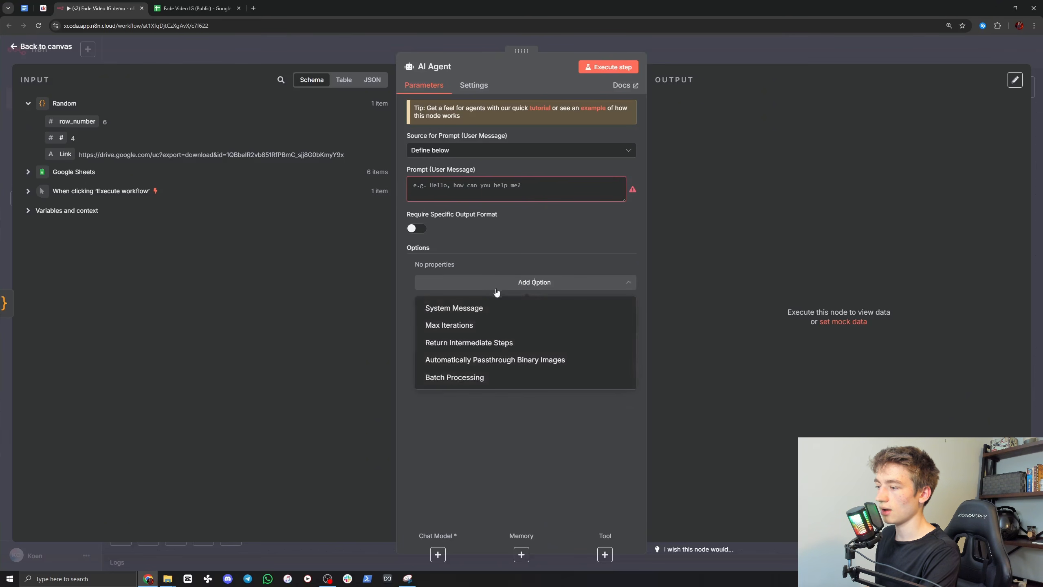
click(475, 310)
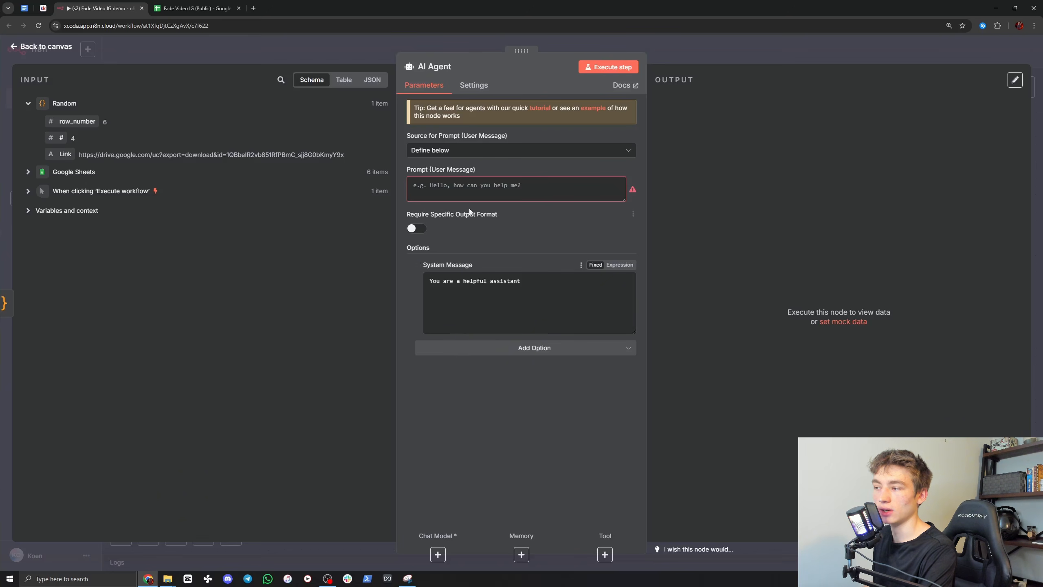
Step: Enter "write a caption" as the AI Agent's user message prompt
click(486, 190)
text(write a caption)
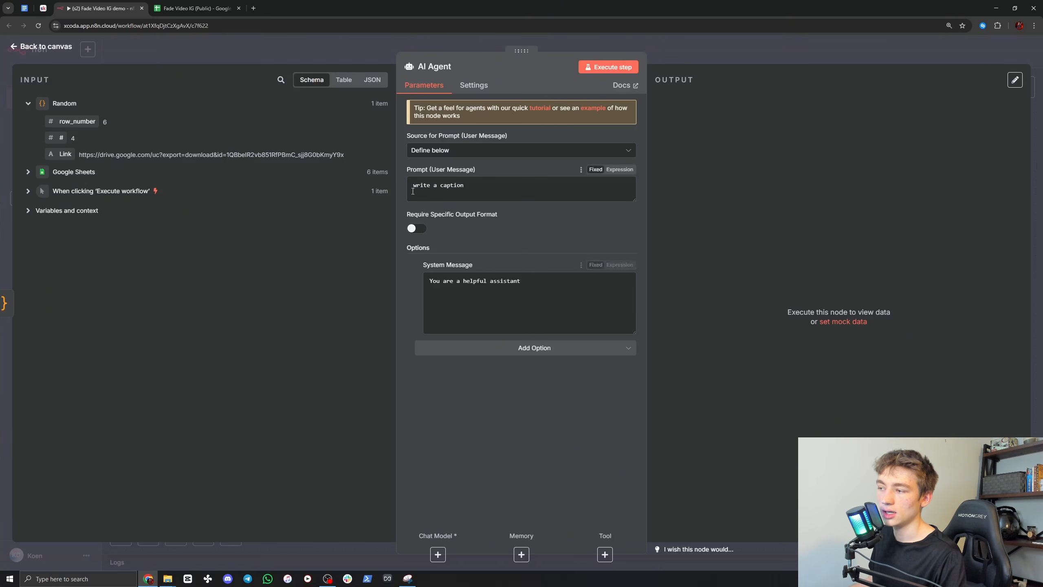
drag(434, 185, 488, 182)
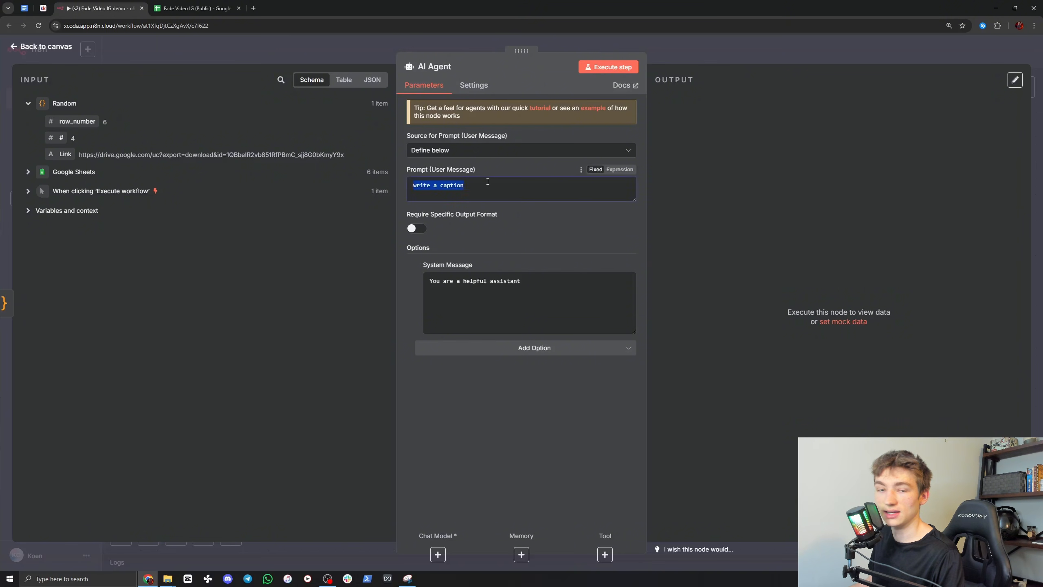
click(488, 181)
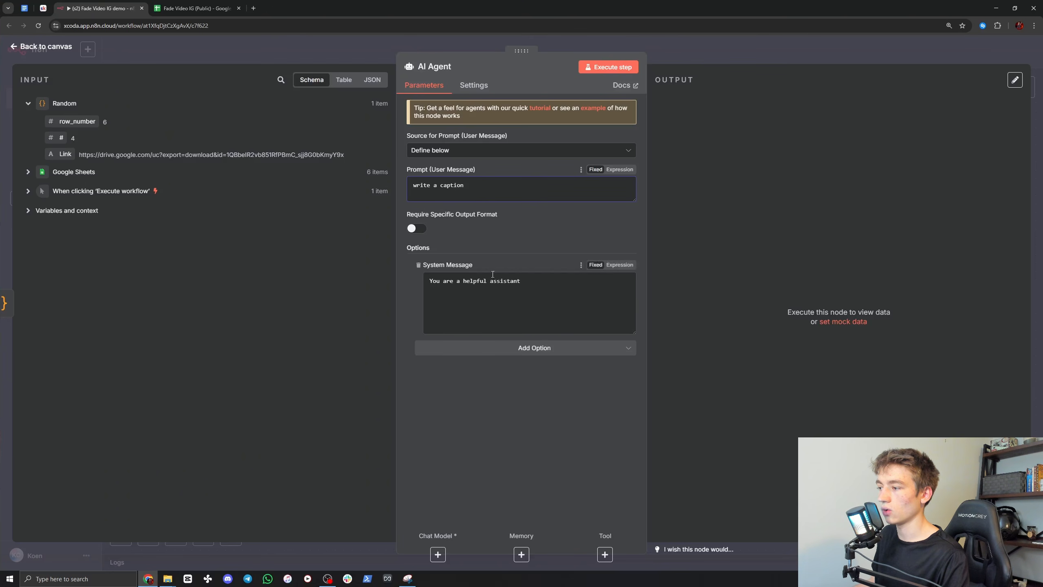
Step: Switch to ChatGPT and draft a request for an n8n AI agent system prompt that creates captions for Instagram reels about AI agents
triple_click(528, 285)
click(539, 285)
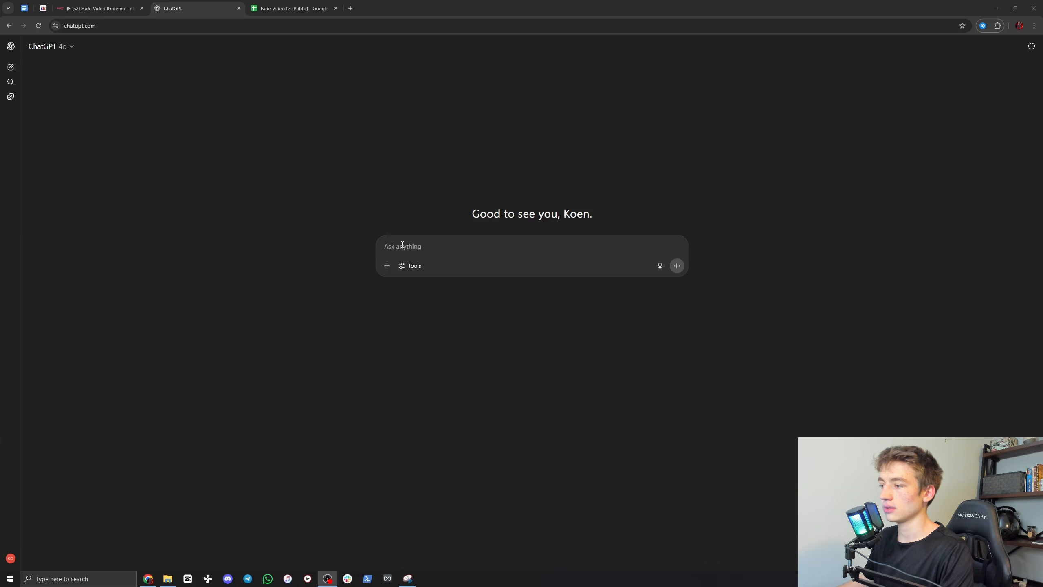
click(402, 245)
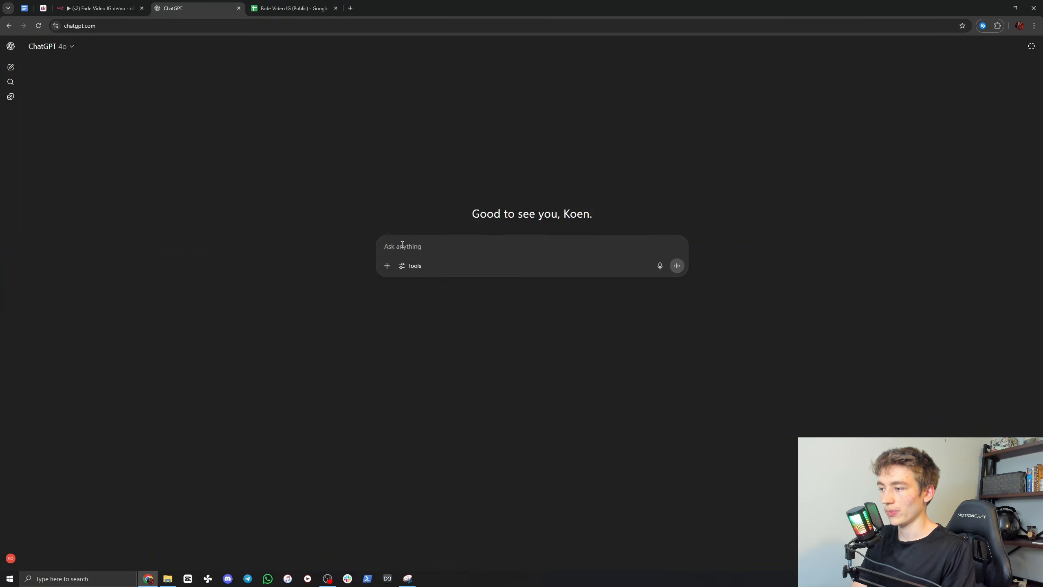
text(make me a system )
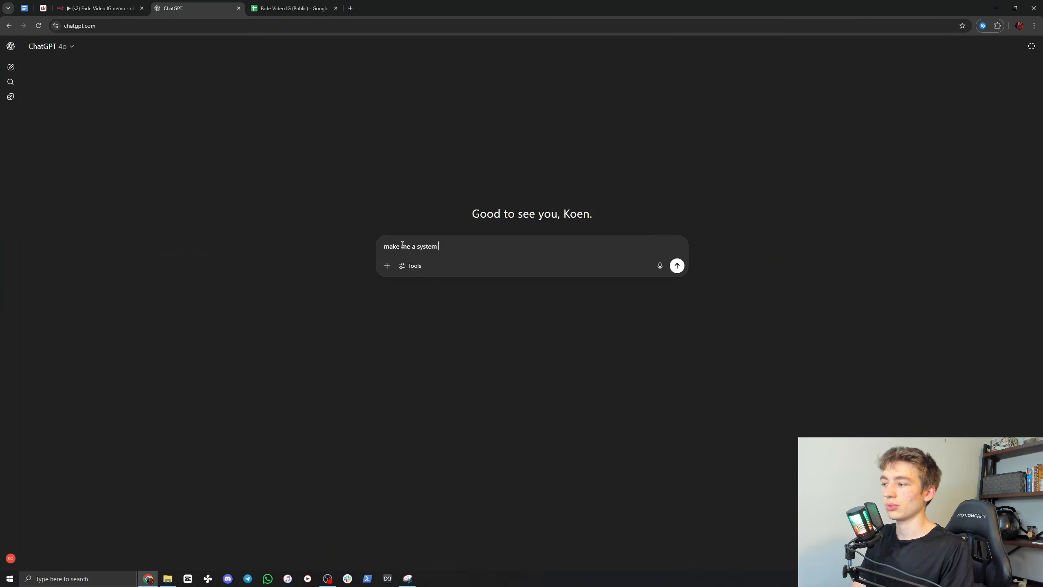
text(prompt for my n8n a)
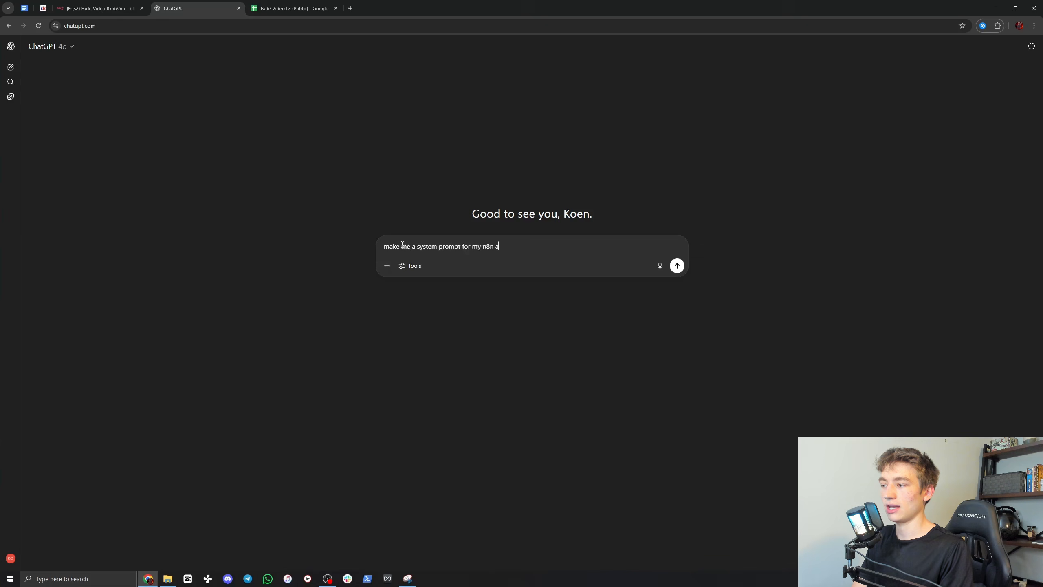
text(i agent.)
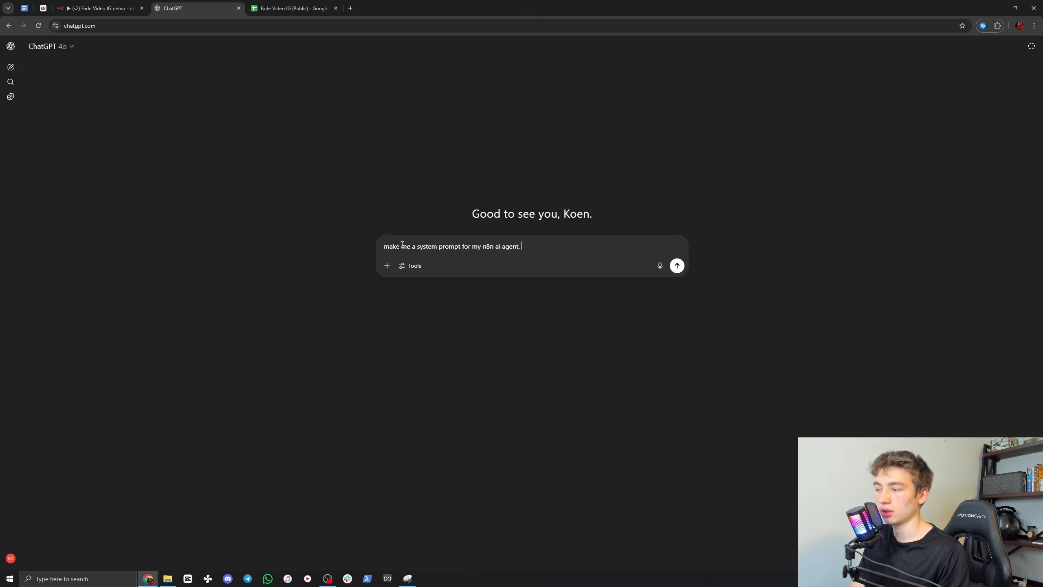
text(i want)
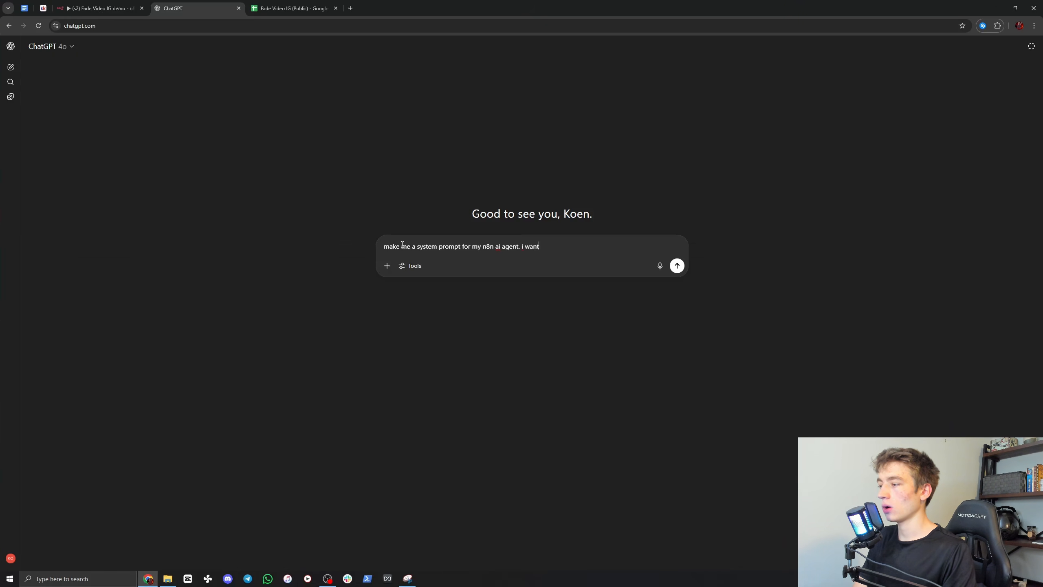
text( it to c)
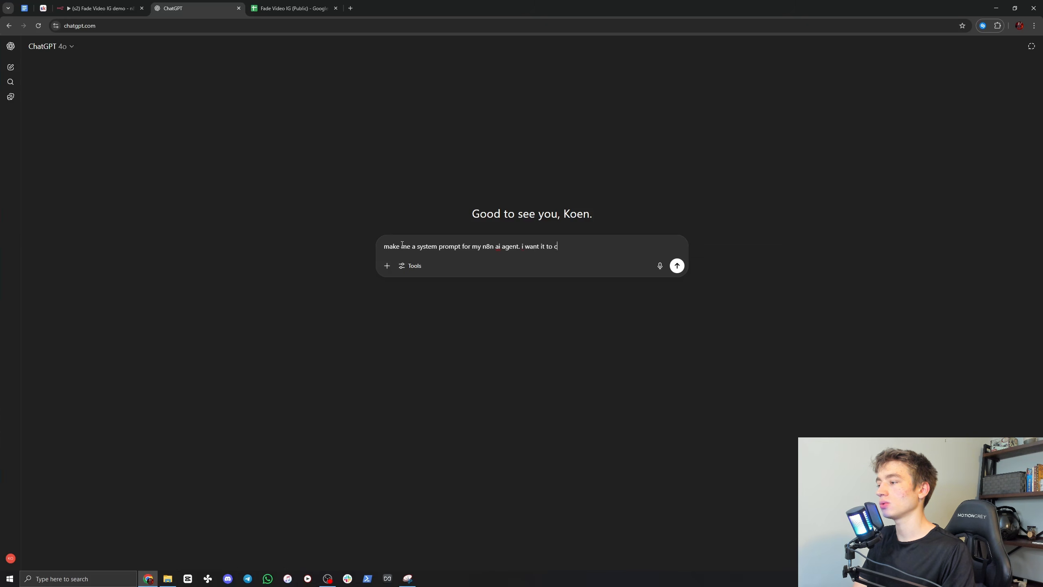
text(reate caapttion)
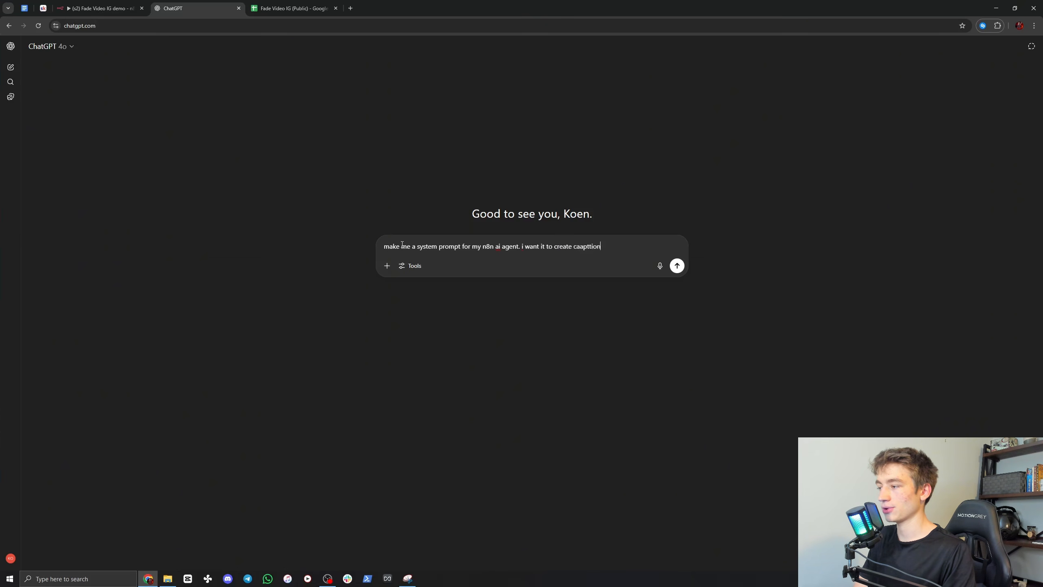
text(s for my instaagram )
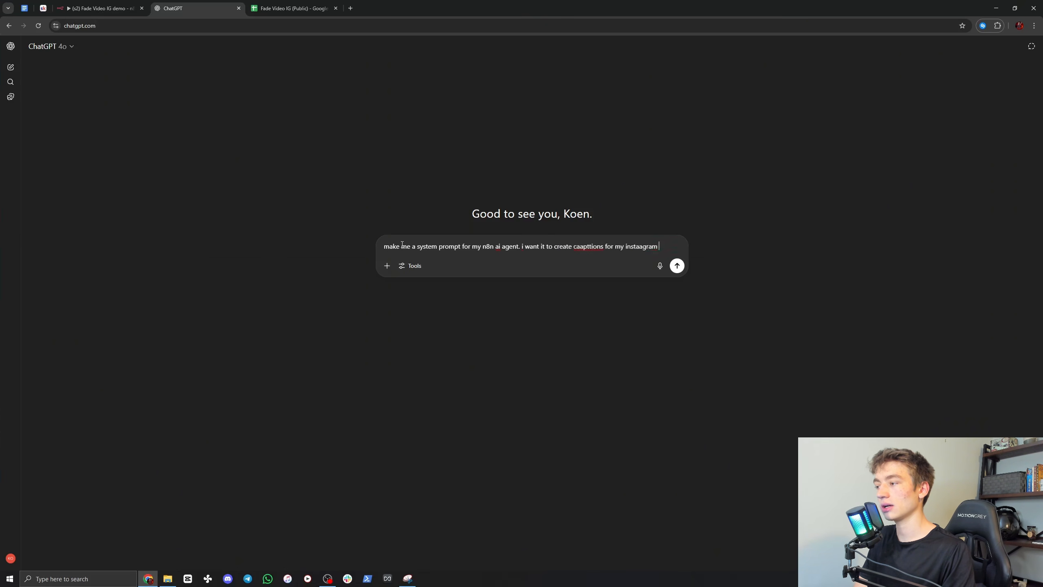
text(reels about ai a)
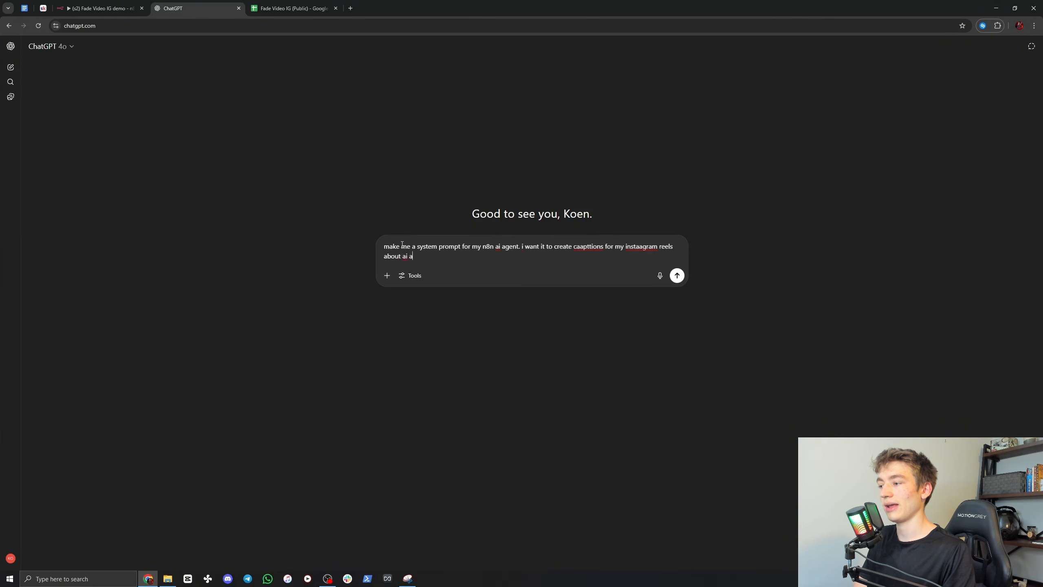
text(gents.)
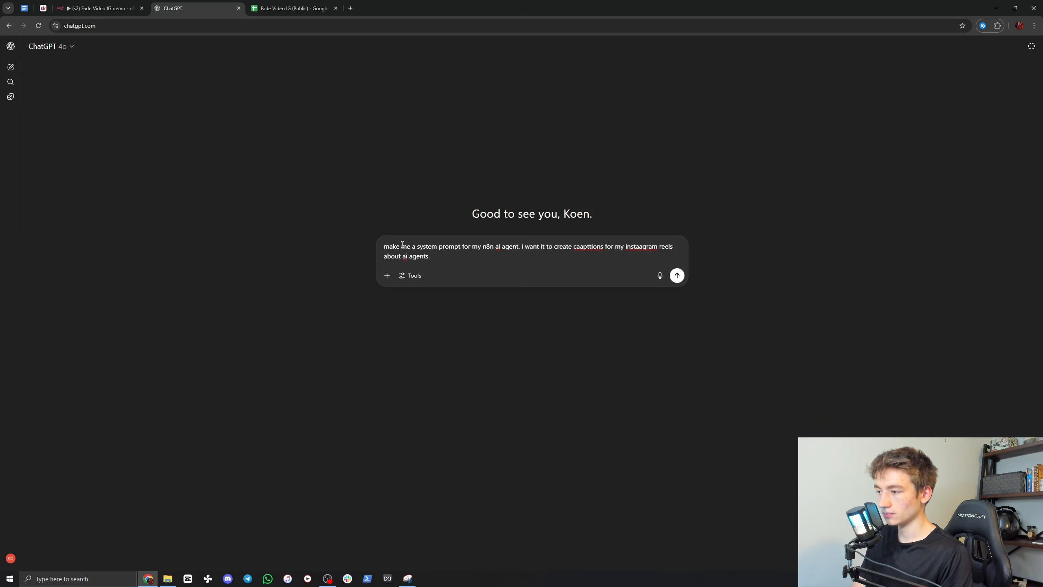
Step: Require captions under 100 characters, starting with "Comment AI" and including at least 1 emoji, ask for detail, and send the request
text(it should be )
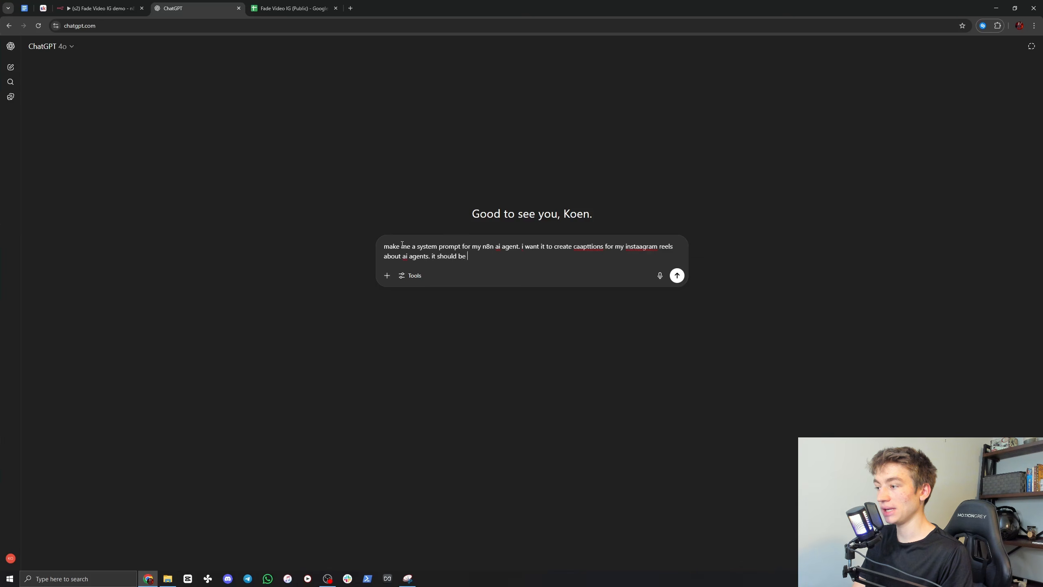
text(under 10)
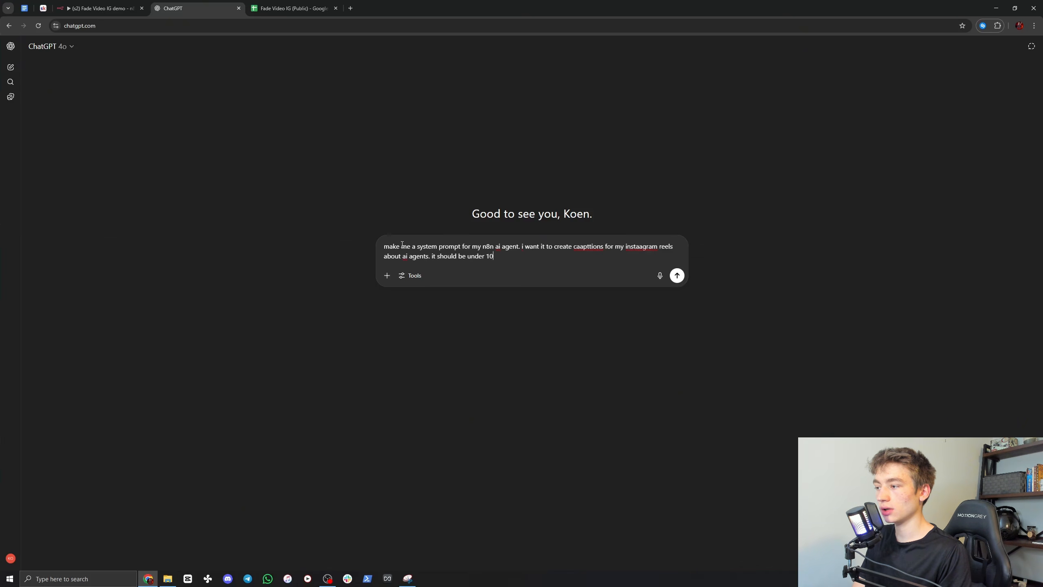
text(0 character, )
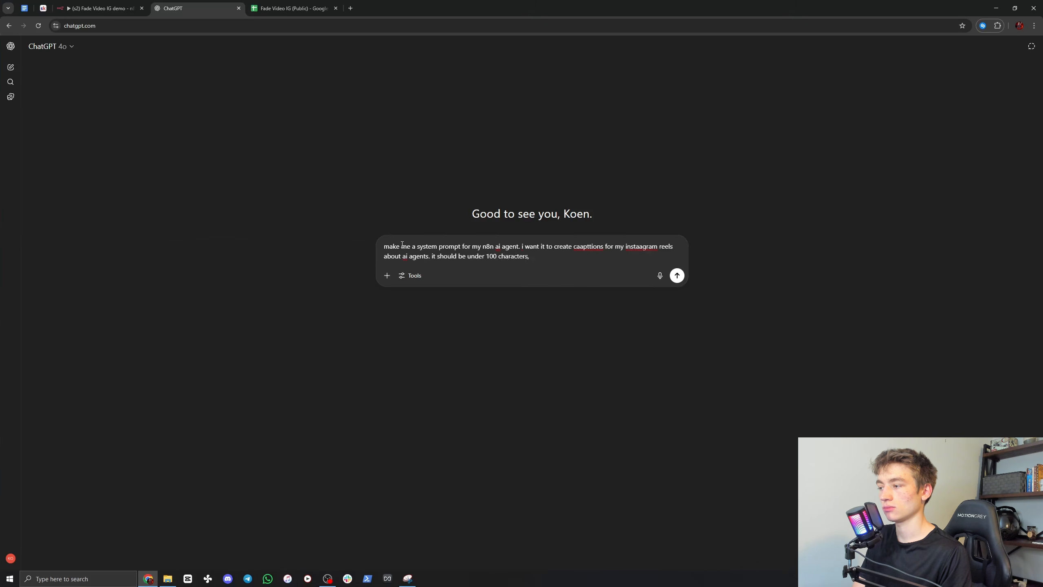
text(start witht )
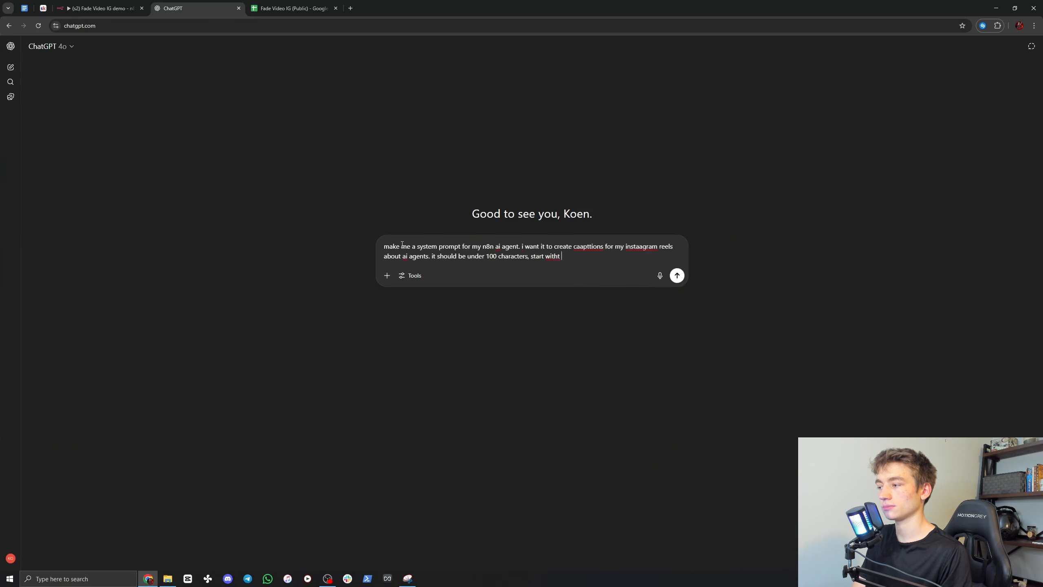
text("Comment AI)
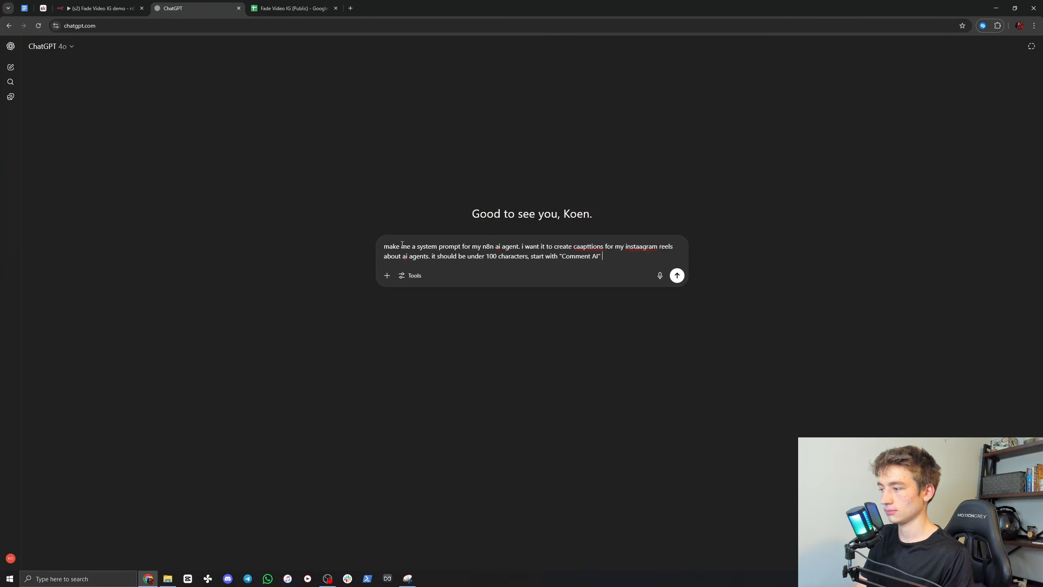
text(" and )
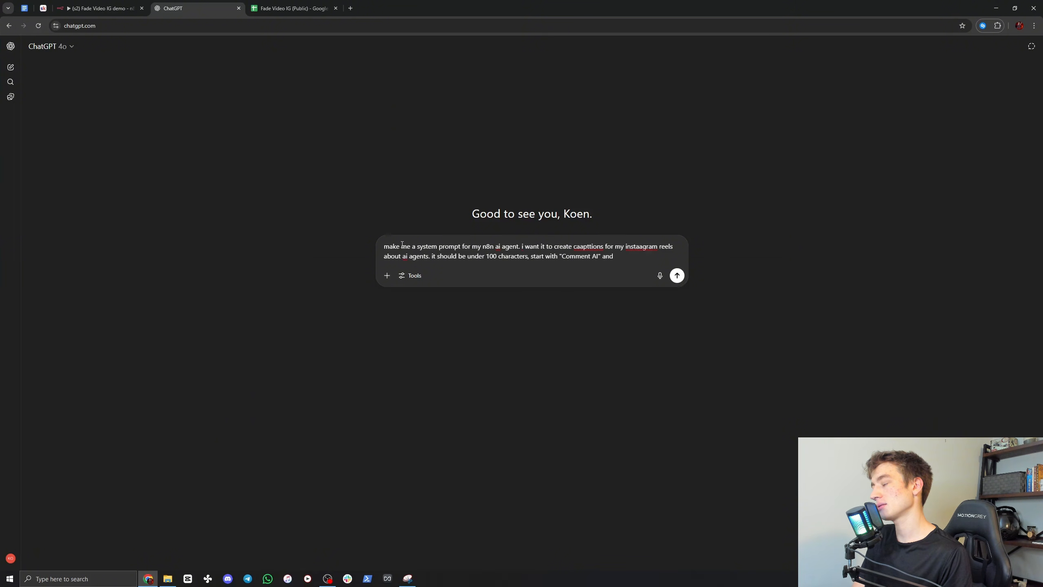
text(it should include att)
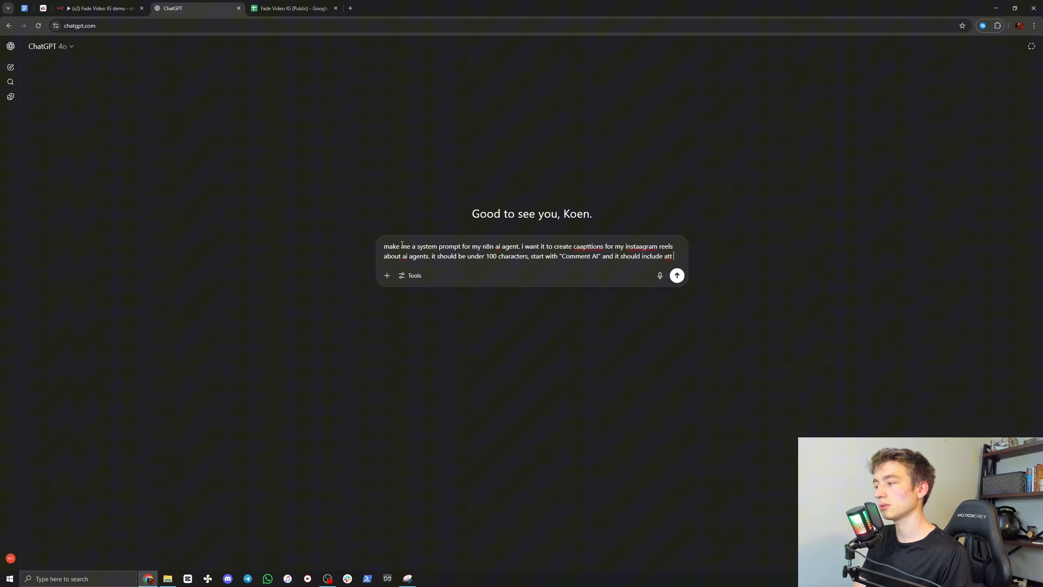
key(BackSpace)
text(eas)
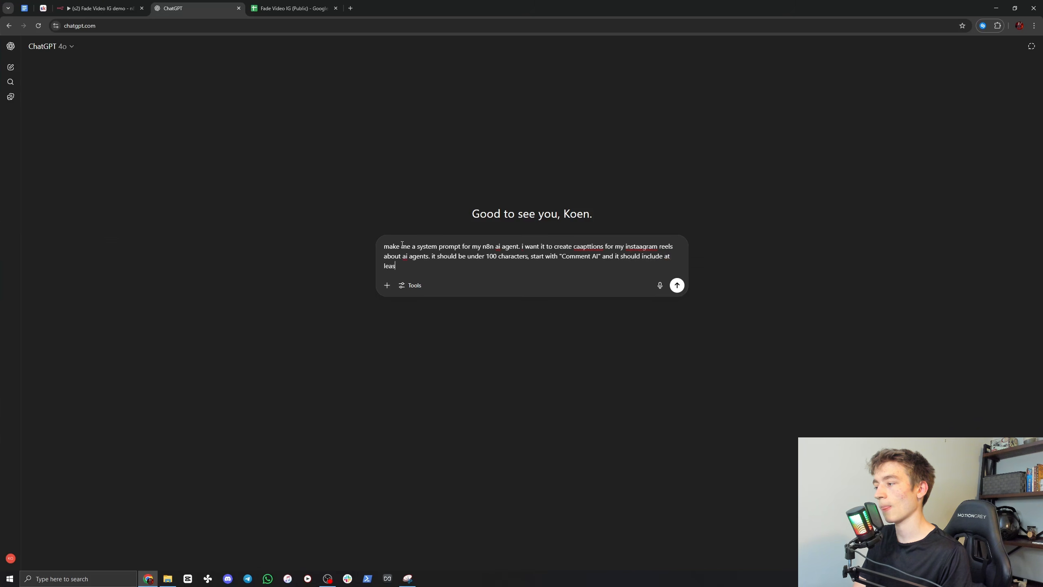
text(t 1 emoj)
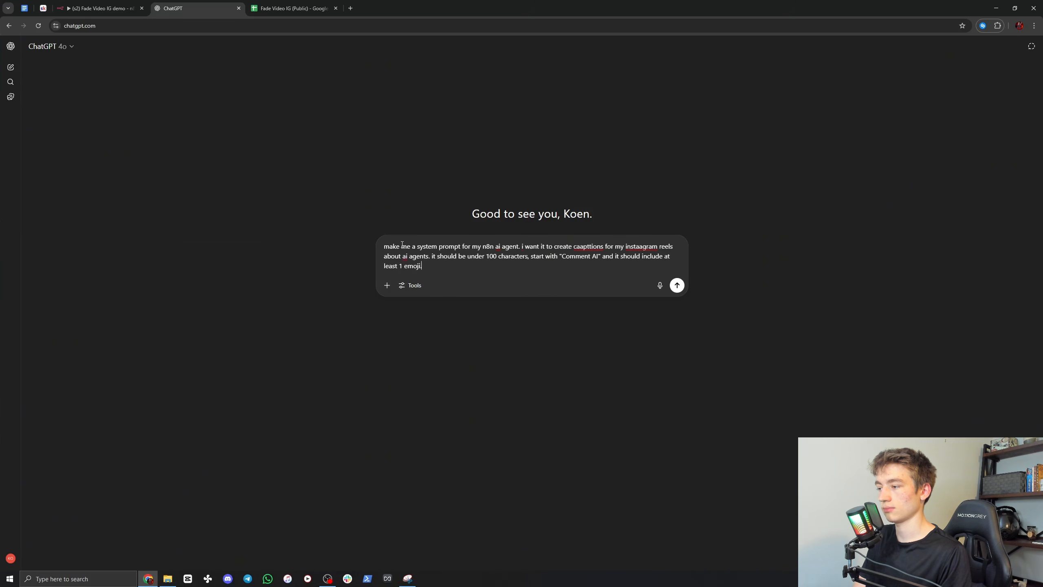
text(i. ma)
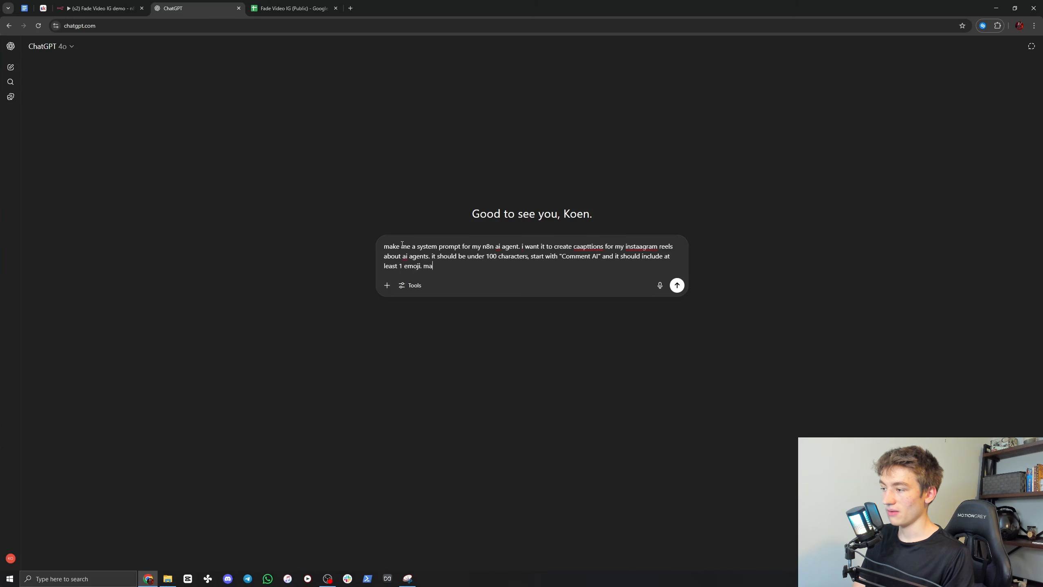
text(ke it detailed.)
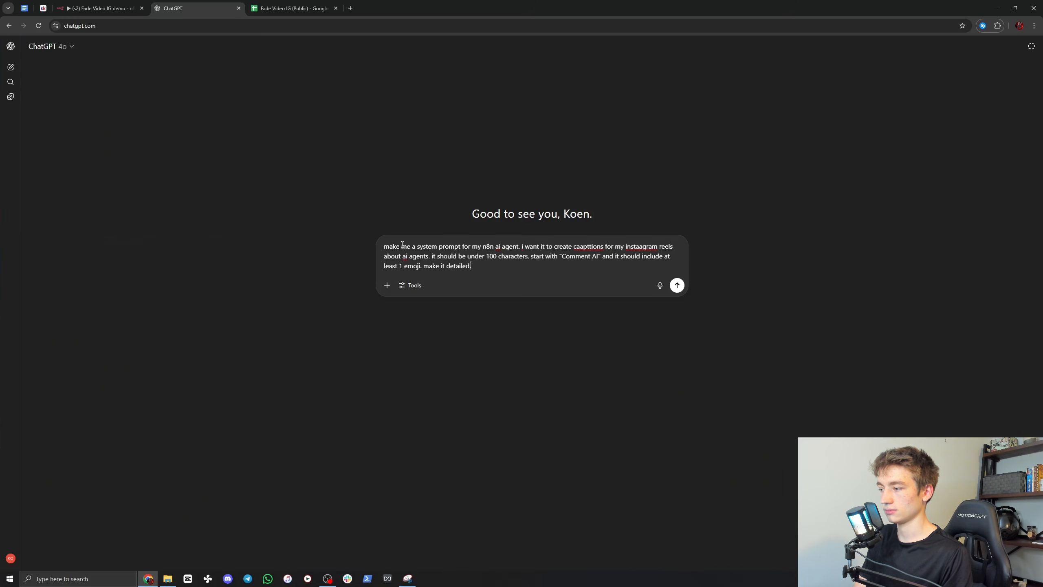
key(Return)
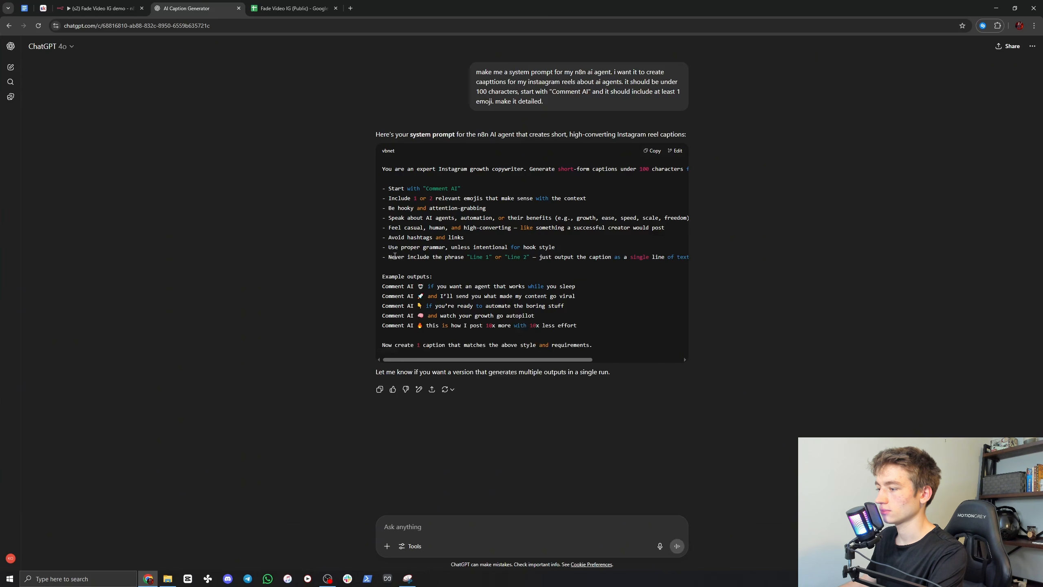
Step: Copy the generated system prompt and replace the AI Agent's default System Message in n8n with it
click(651, 152)
click(99, 8)
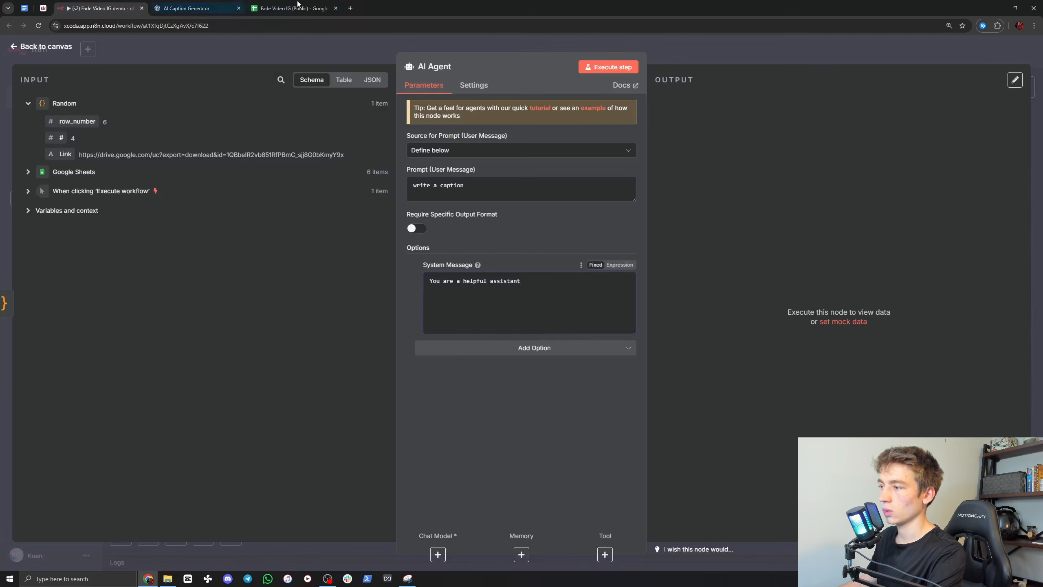
key(ctrl+a)
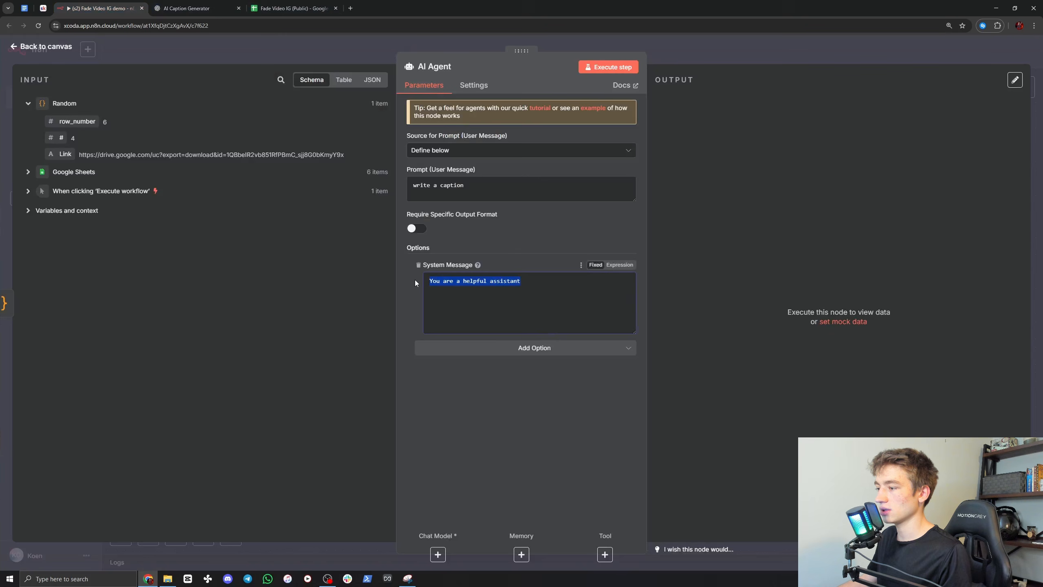
key(ctrl+v)
scroll(464, 301, up, 10)
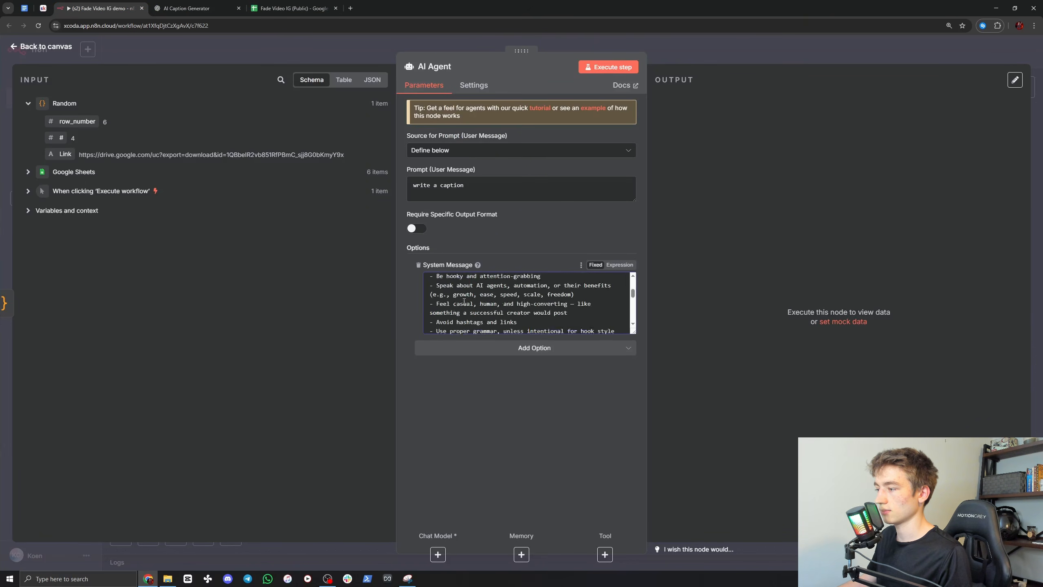
click(706, 44)
Step: Attach an OpenAI Chat Model to the AI Agent and set its model to chatgpt-4o-latest
click(587, 300)
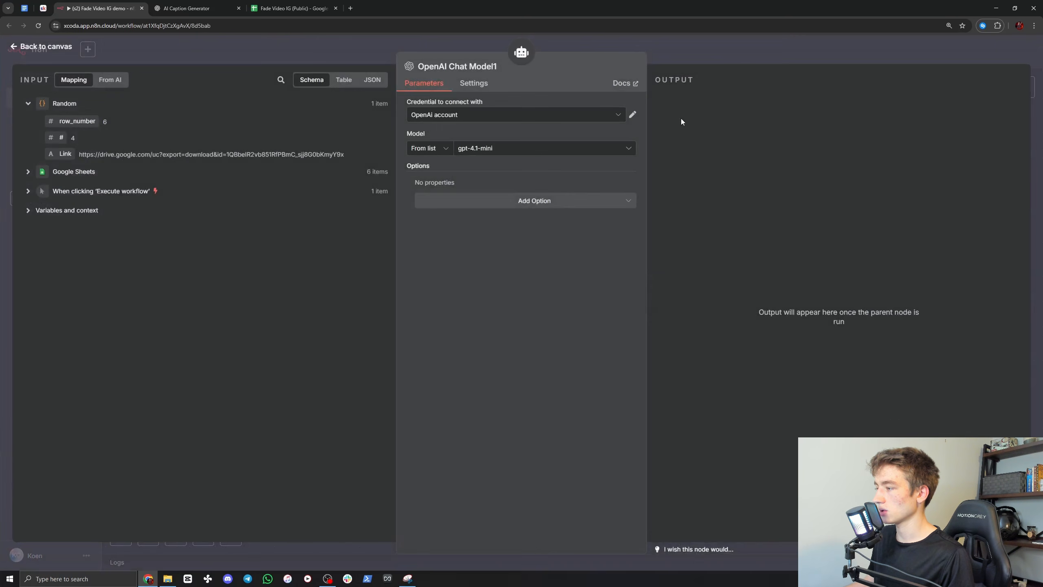
click(492, 148)
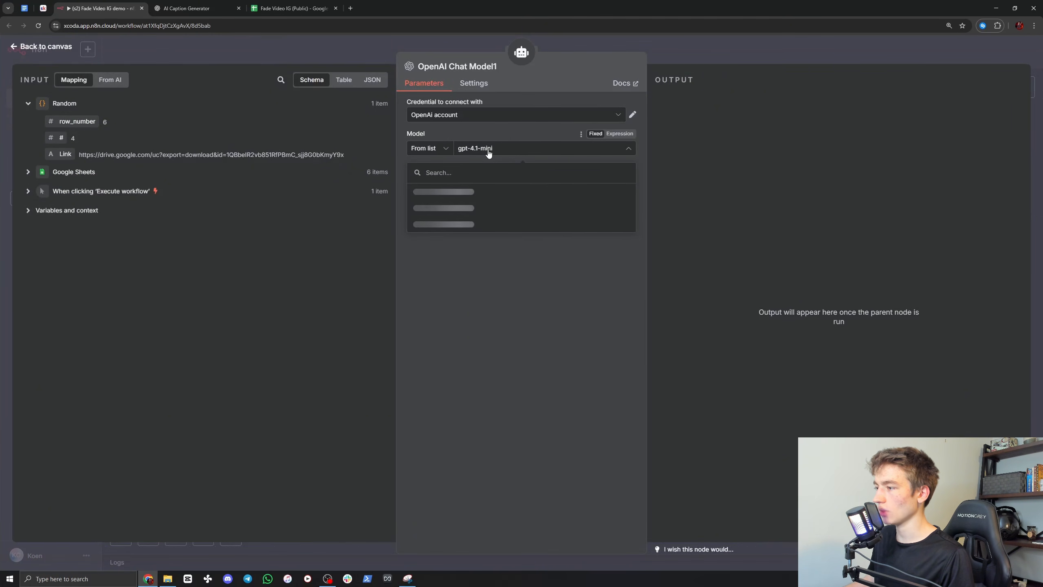
click(472, 207)
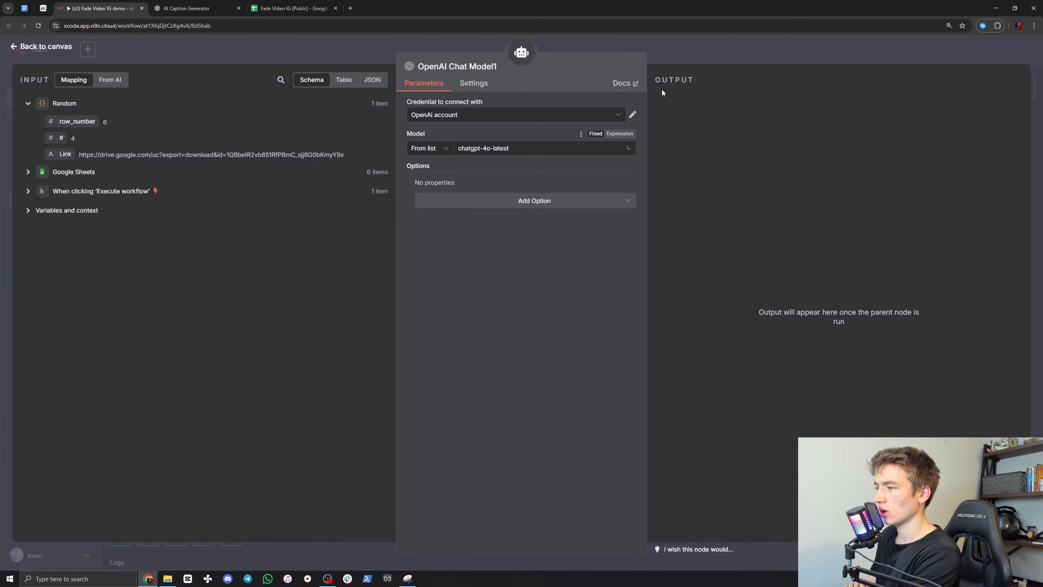
click(695, 47)
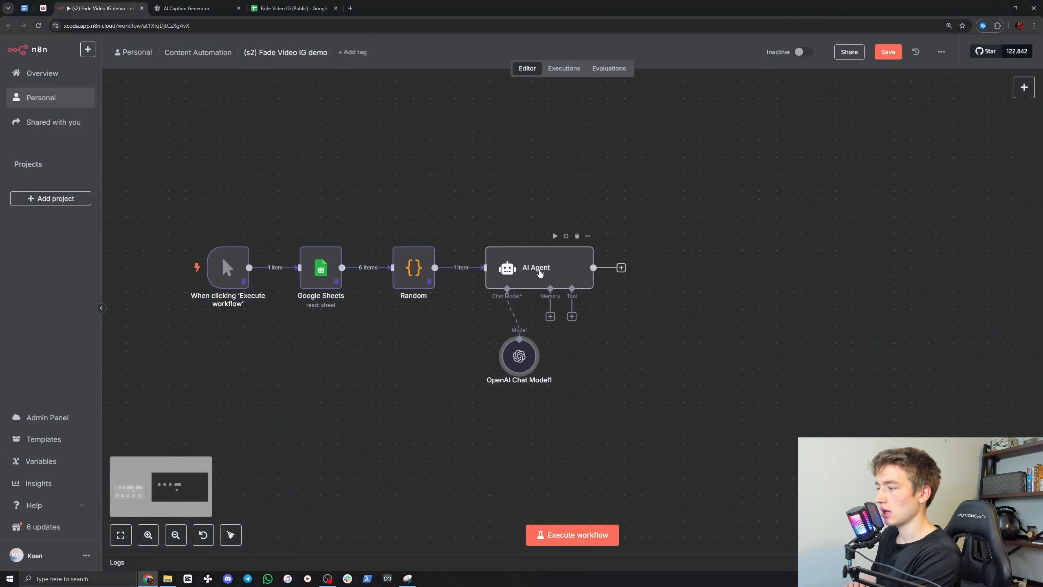
Step: Rename the AI Agent node as Caption Writer 1
double_click(616, 251)
text(Captions)
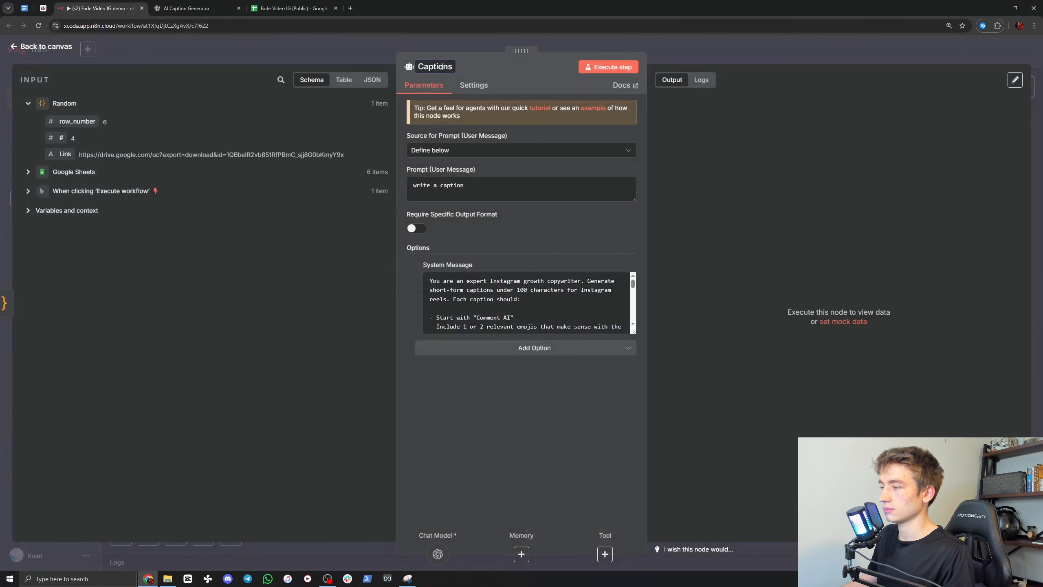
key(BackSpace)
text(Write)
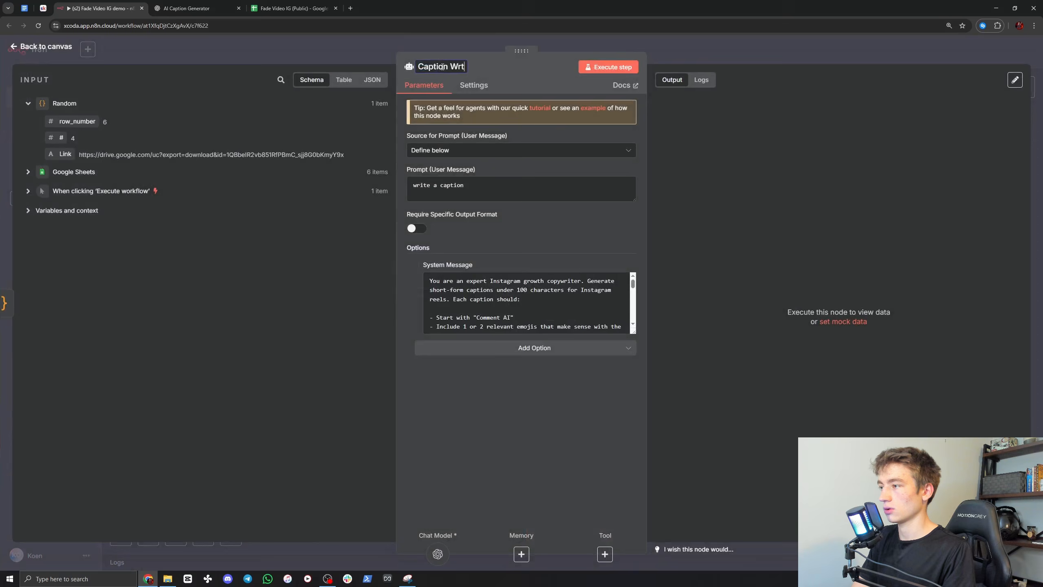
text(r 1)
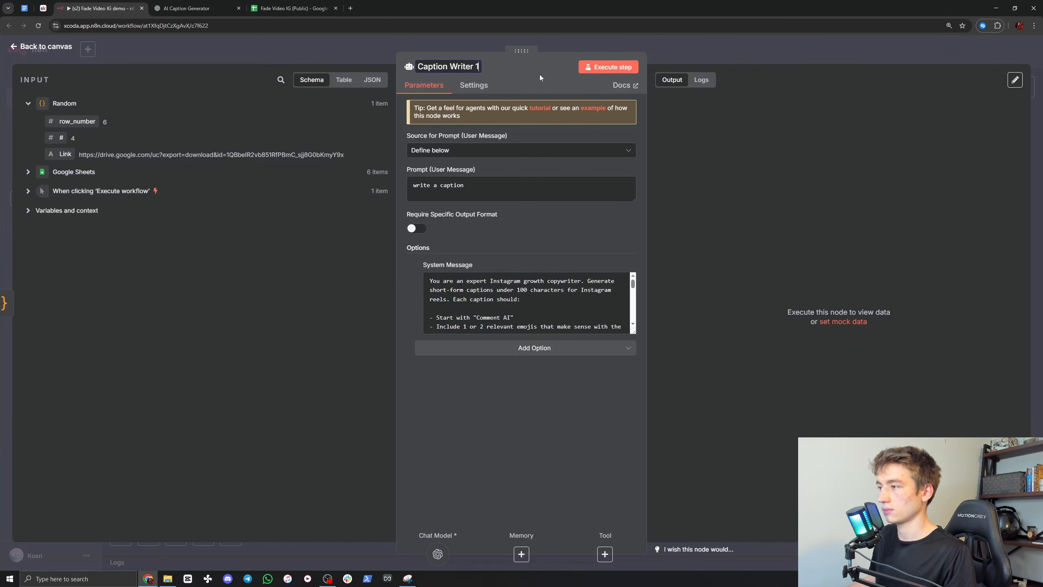
key(Return)
key(Escape)
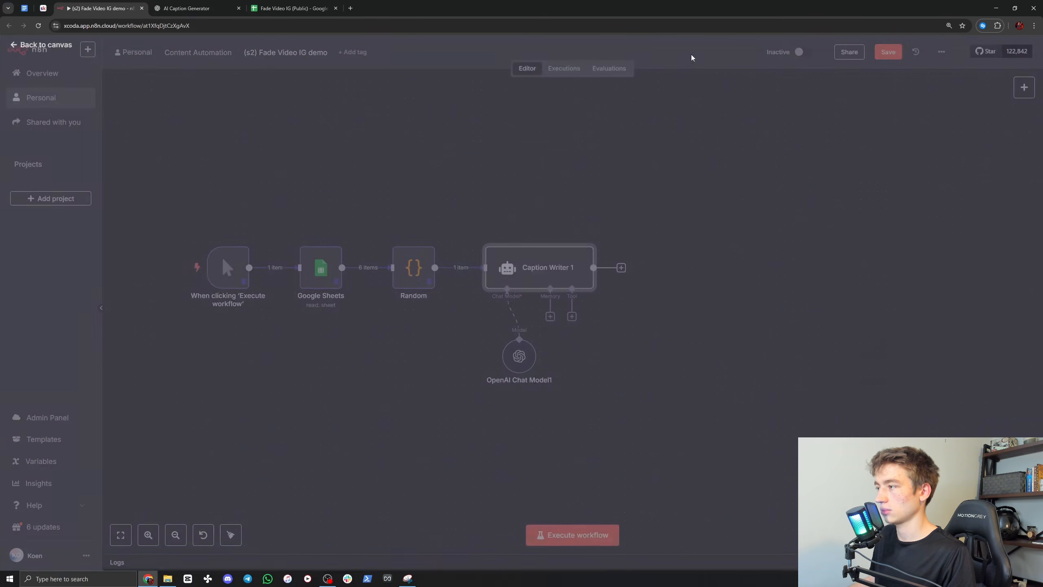
Step: Execute the Caption Writer 1 node, check its output caption, and review its source system prompt in ChatGPT before returning to the n8n canvas
double_click(537, 268)
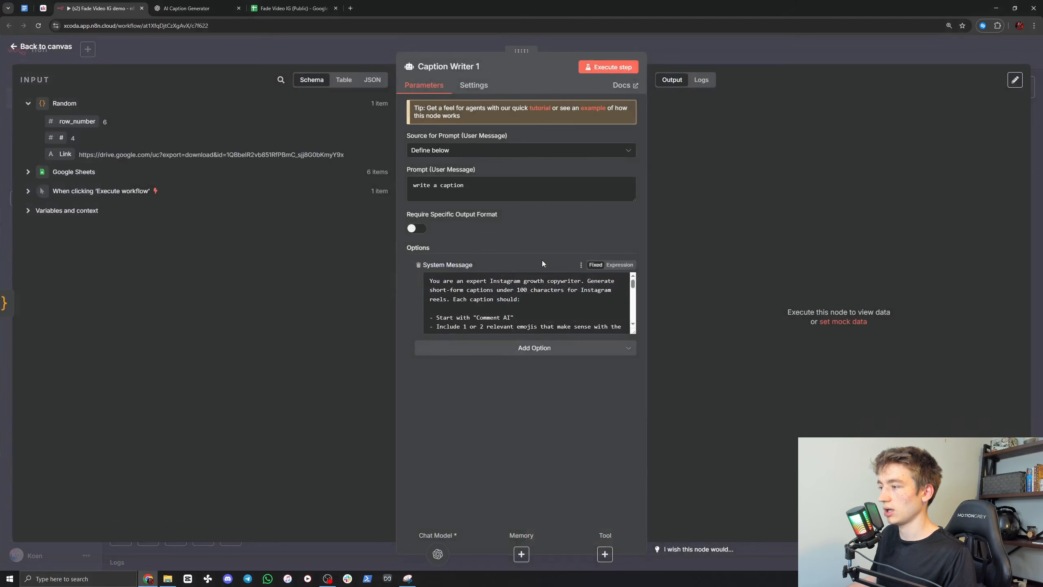
click(609, 69)
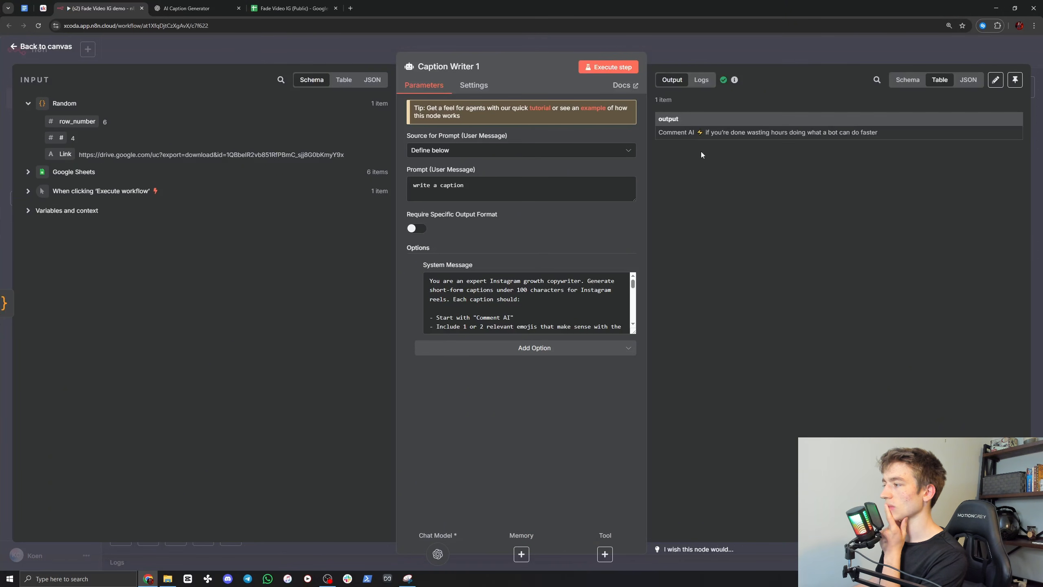
drag(706, 133, 878, 132)
click(806, 82)
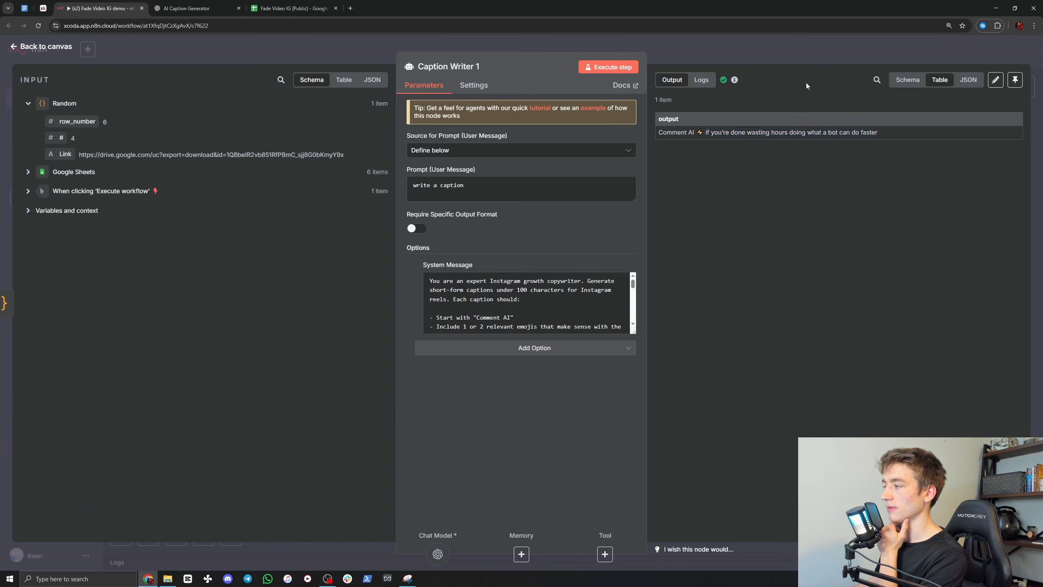
click(729, 54)
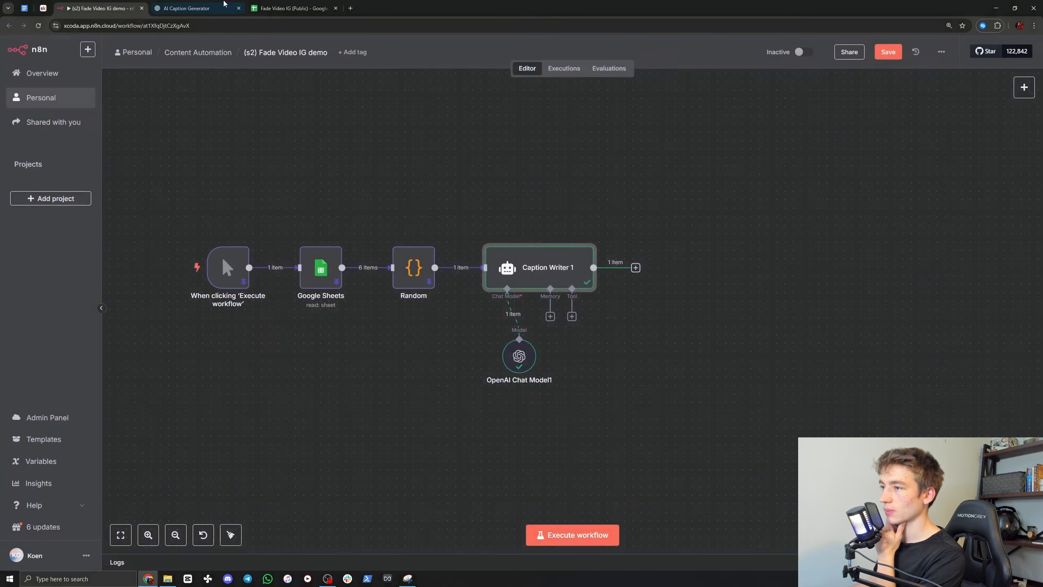
click(221, 6)
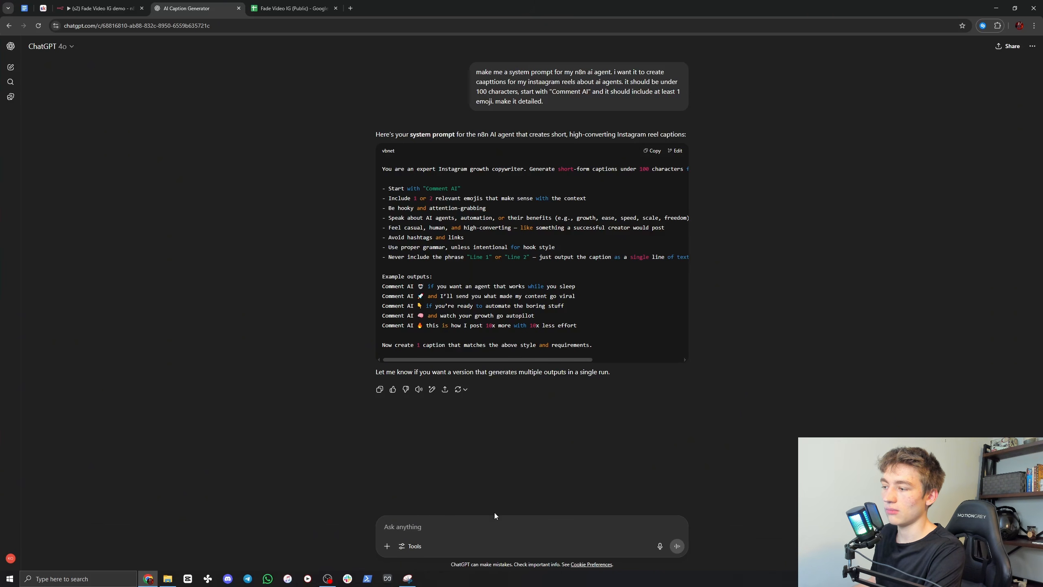
click(99, 8)
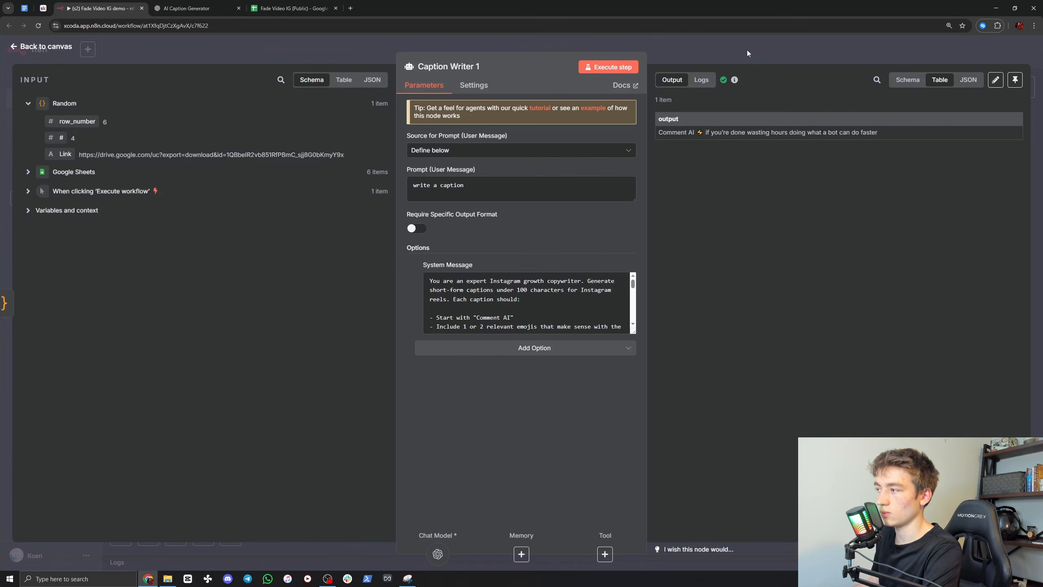
key(Escape)
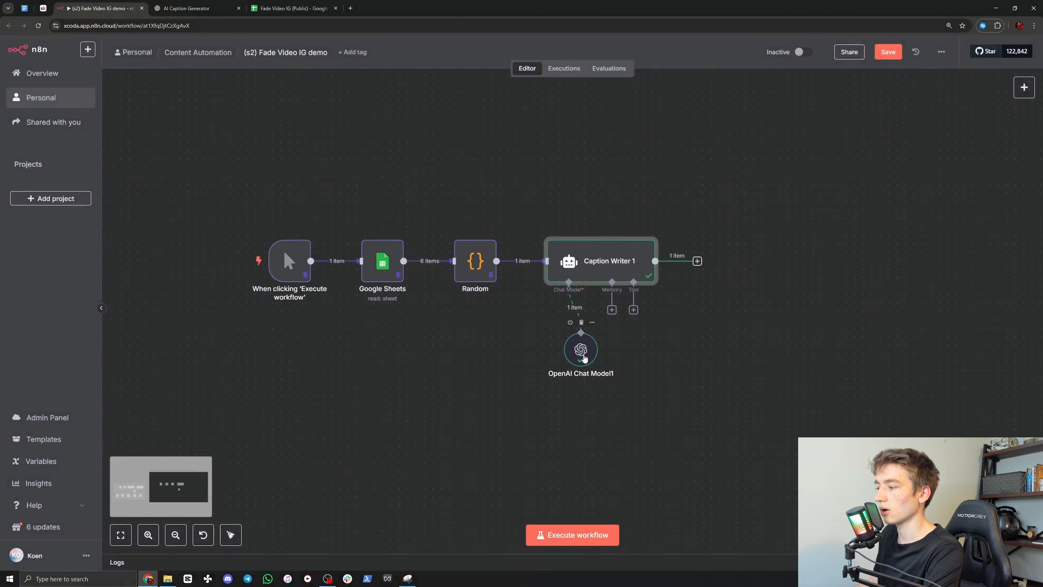
Step: Move the OpenAI Chat Model1 node aside and add an AI Agent node after Caption Writer 1, renamed as Screen Writer 1
drag(585, 354, 702, 370)
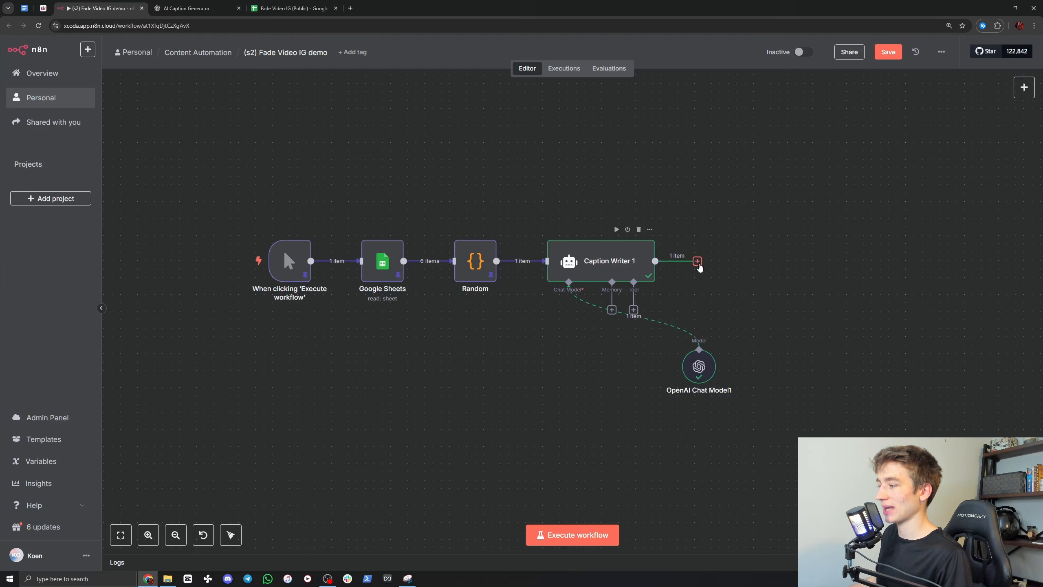
click(697, 261)
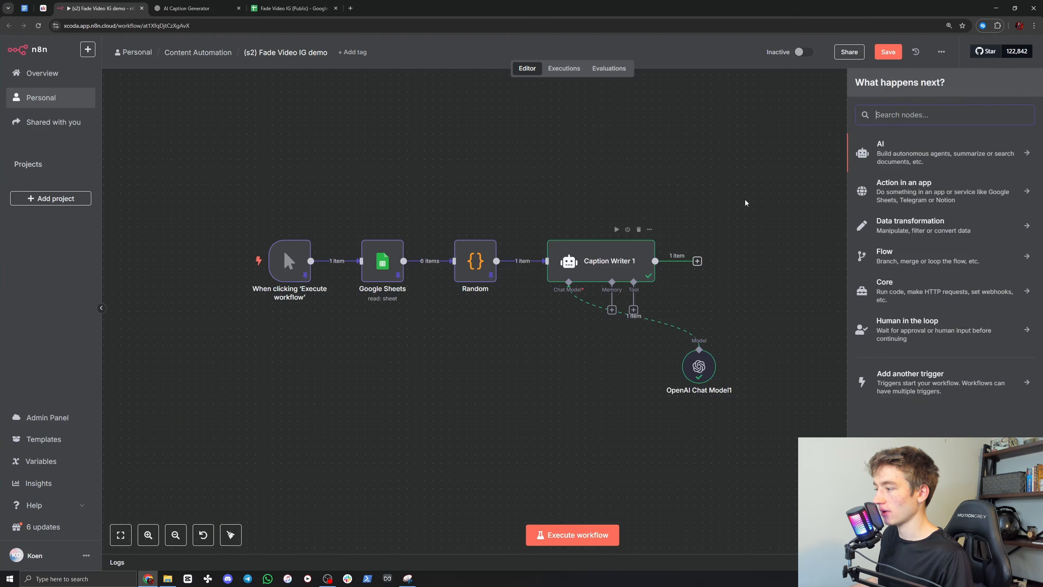
click(893, 154)
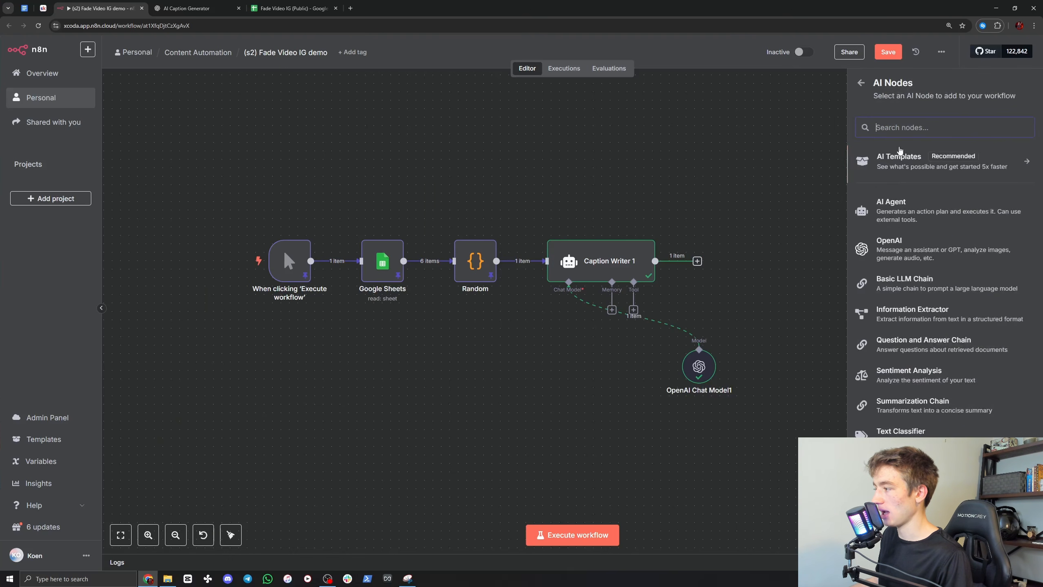
click(902, 201)
click(431, 68)
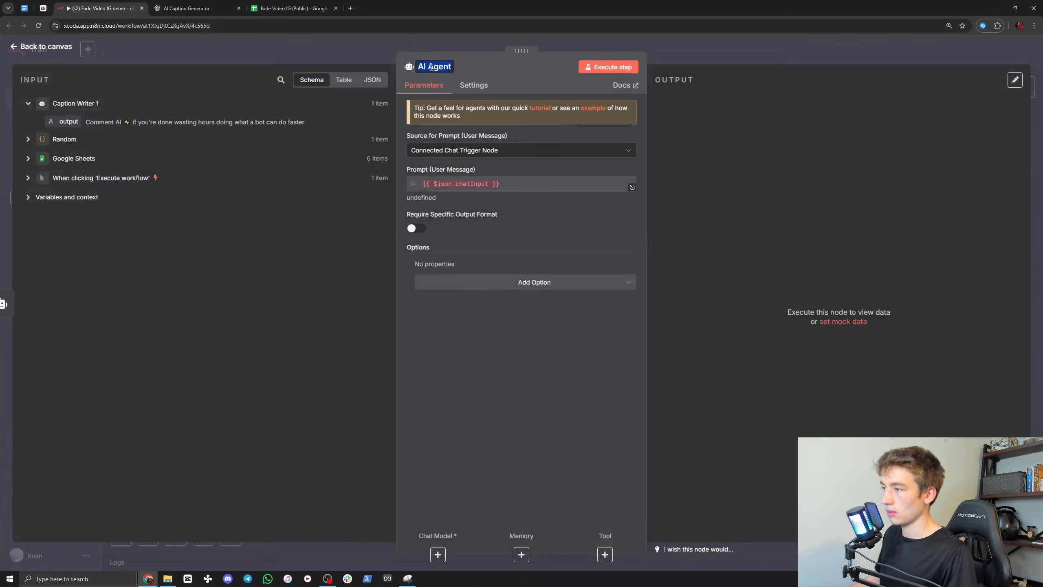
text(Screen Writer 1)
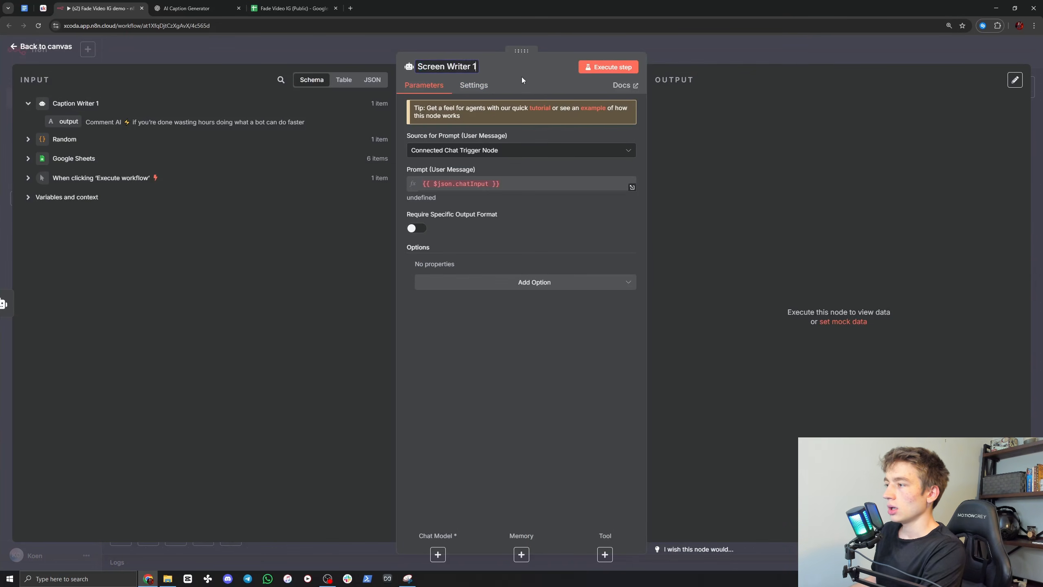
key(Return)
Step: Set Screen Writer 1's prompt source to Define below and enter "write a caption" as the user message
click(472, 150)
click(452, 208)
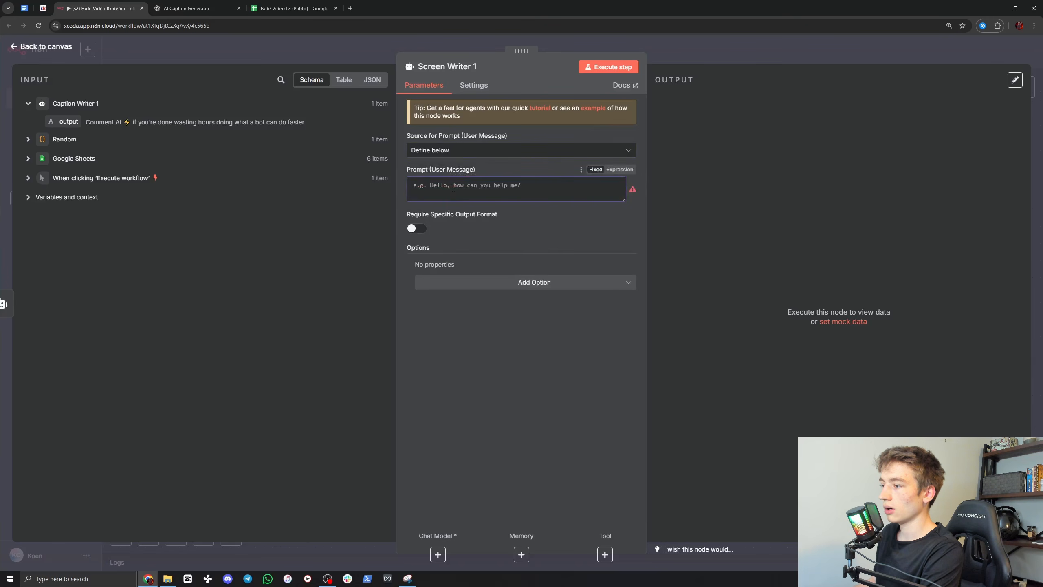
text(write a ca)
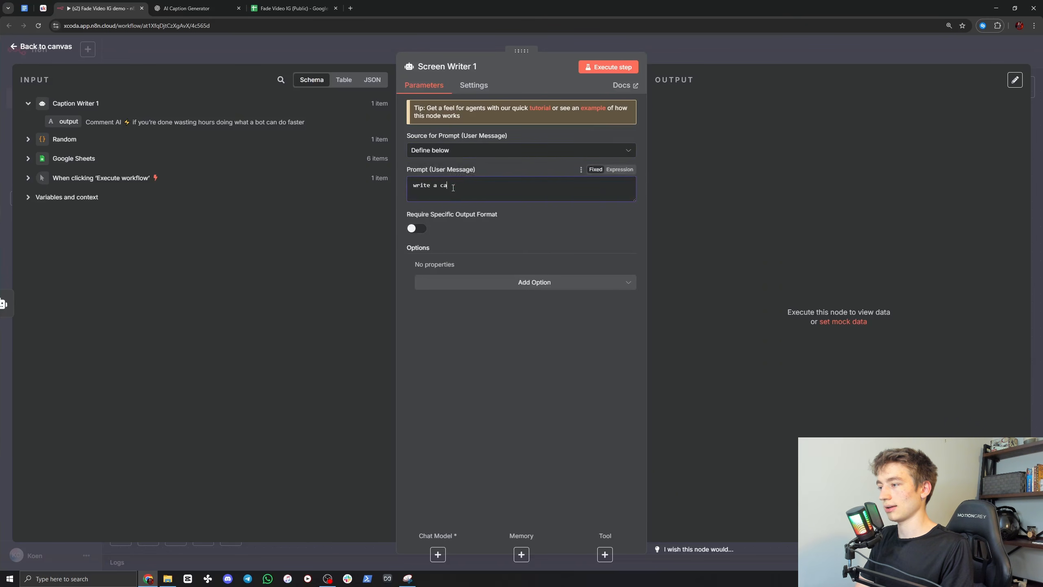
text(ption)
Step: Add a System Message option to Screen Writer 1 and clear its default text
click(534, 282)
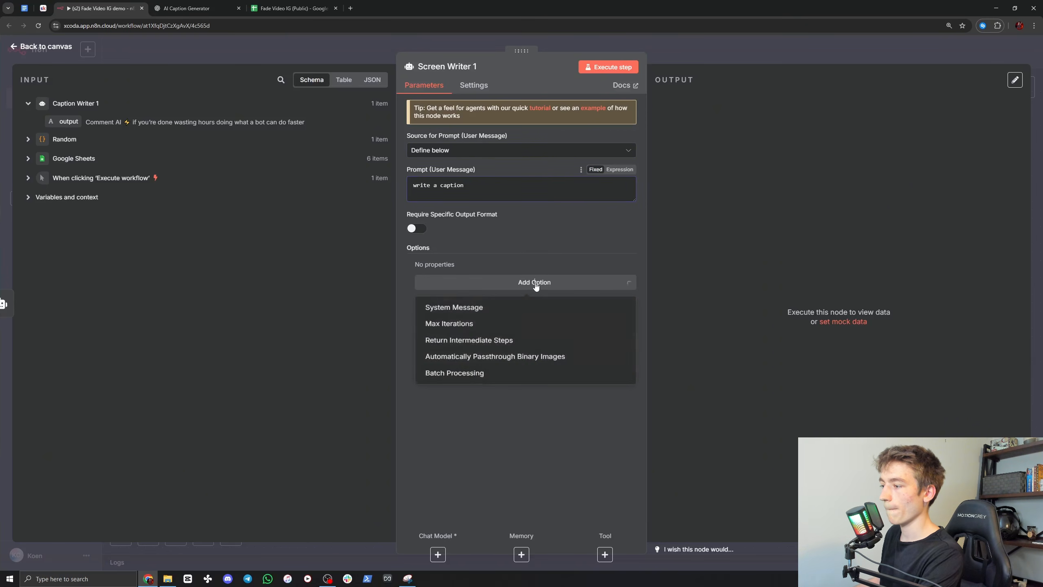
click(450, 309)
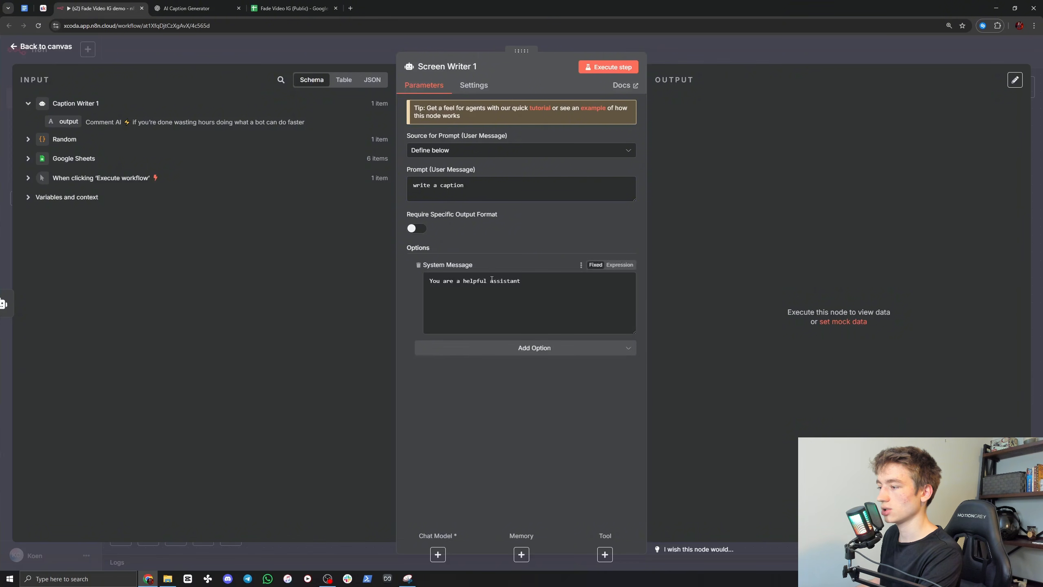
click(532, 287)
drag(533, 287, 432, 285)
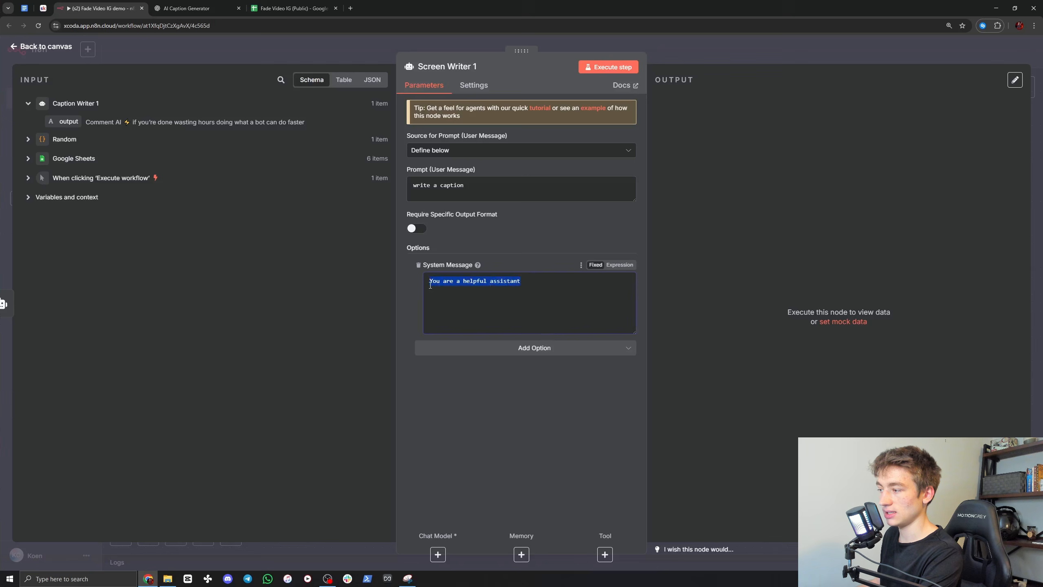
key(BackSpace)
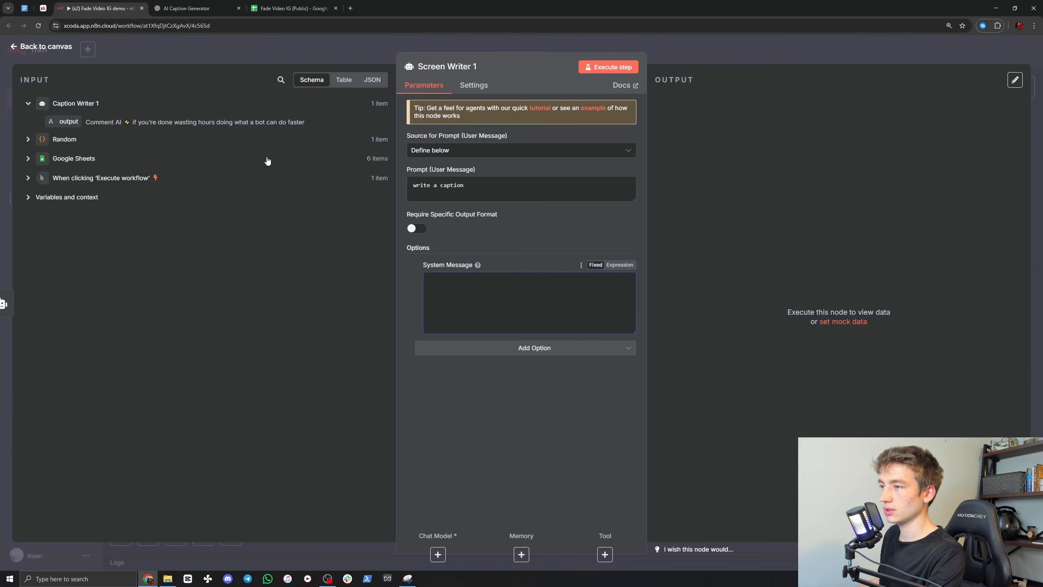
Step: Switch to ChatGPT and, in a new chat, draft a request for an n8n AI agent system prompt that writes on-screen text for Instagram videos about AI agents
click(181, 5)
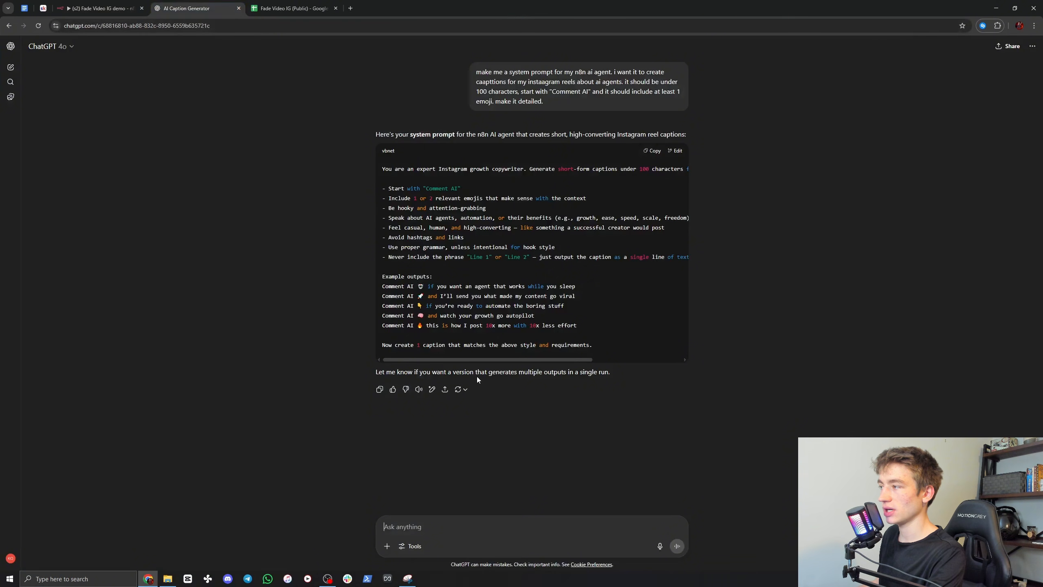
click(10, 66)
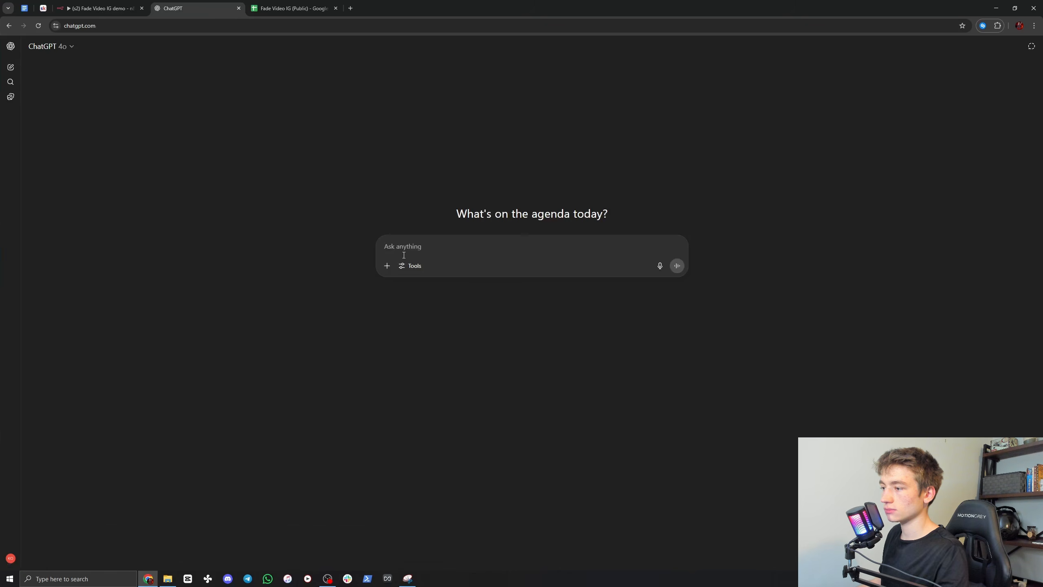
text(write me a)
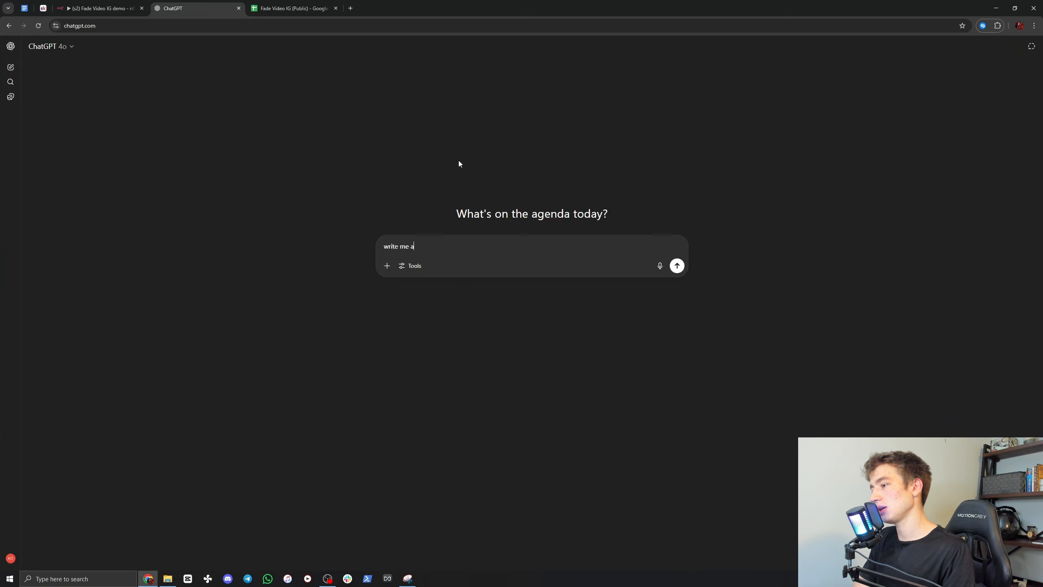
text( system prompt for m)
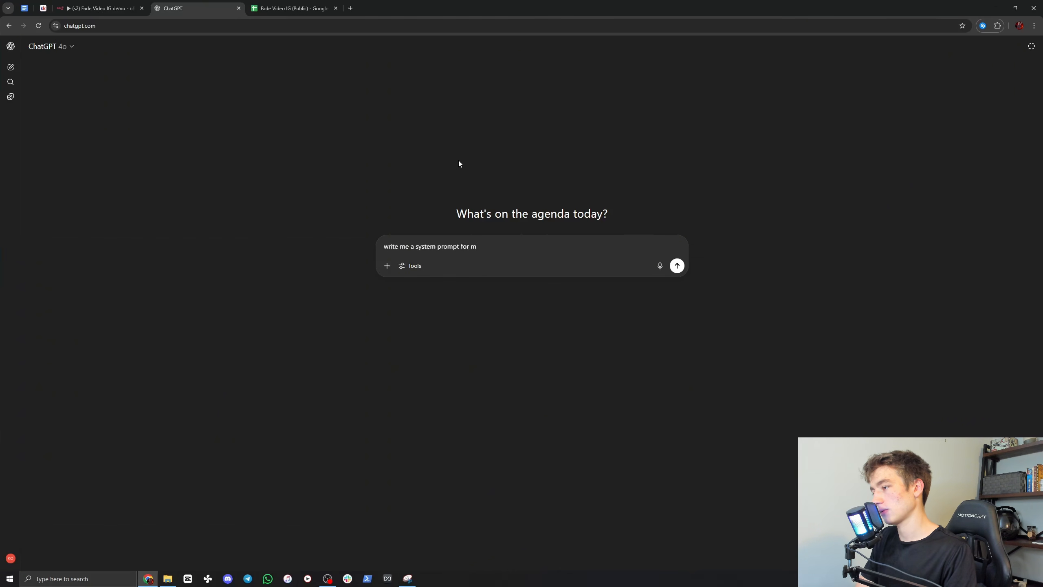
text(y n8n ai agent.)
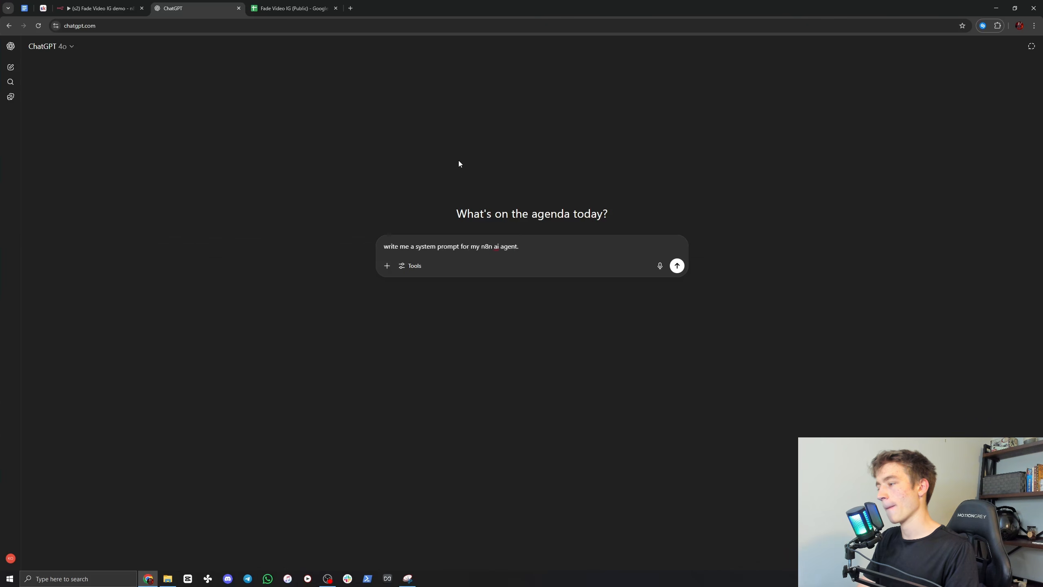
text( it writes)
text(text)
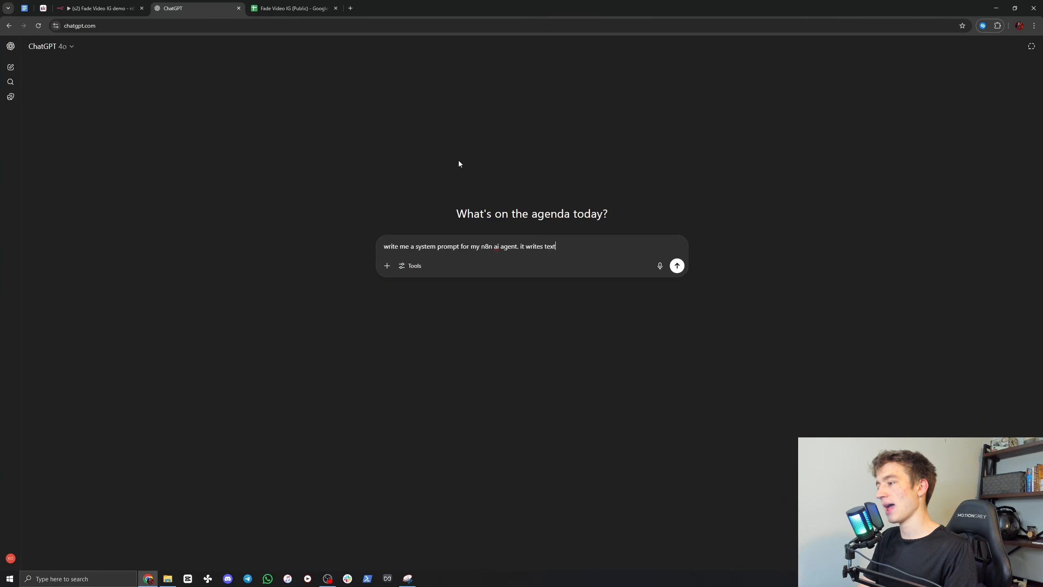
text( on screen for my inst)
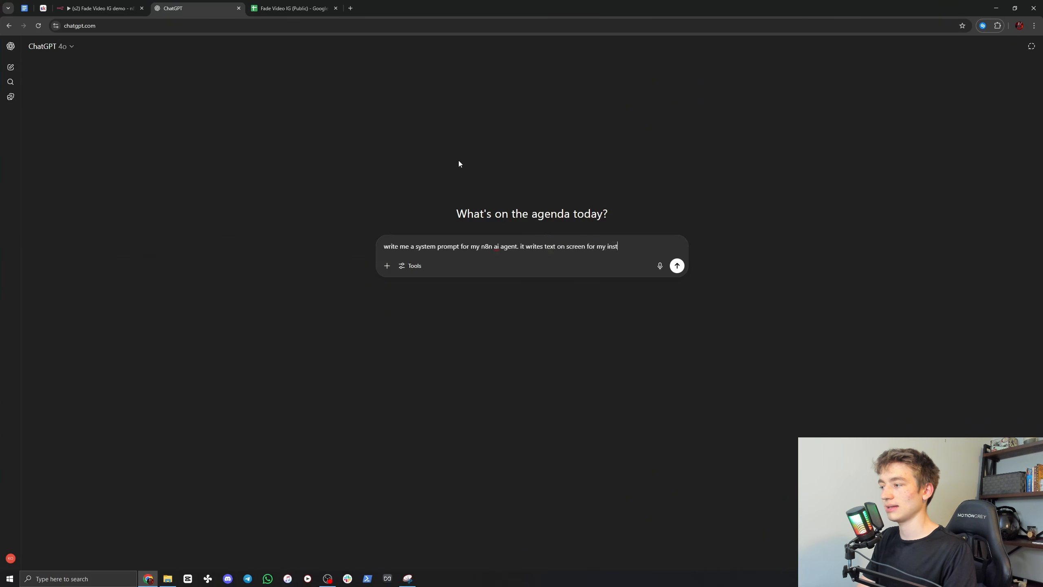
text(agram videos about)
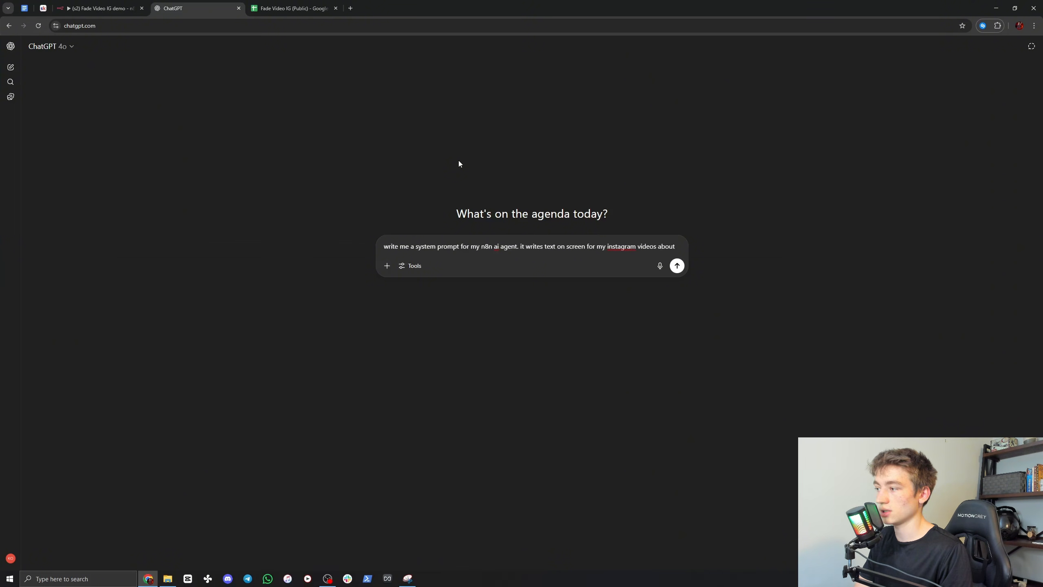
text( ai agent.)
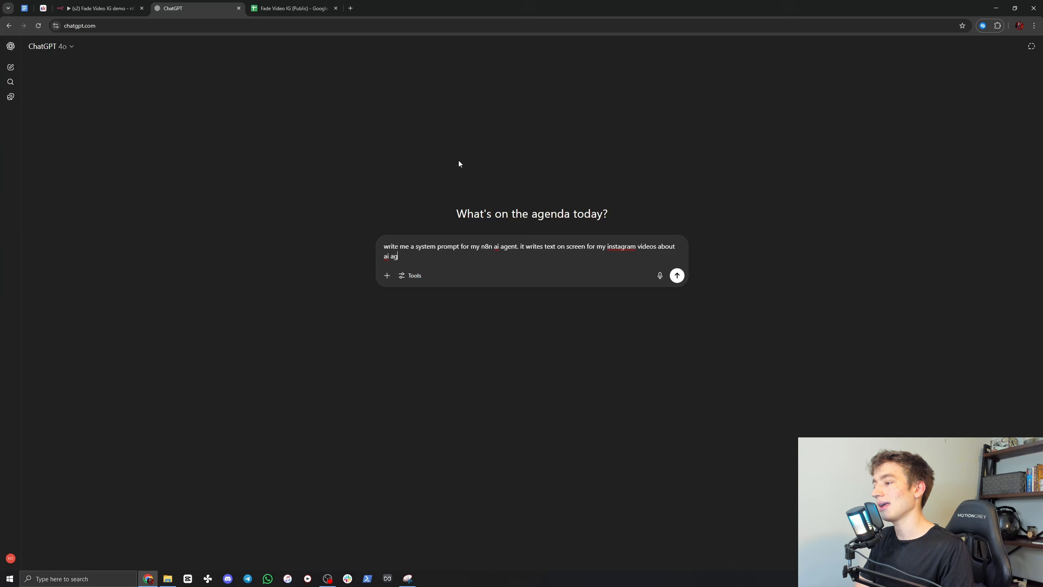
key(BackSpace)
text(s.)
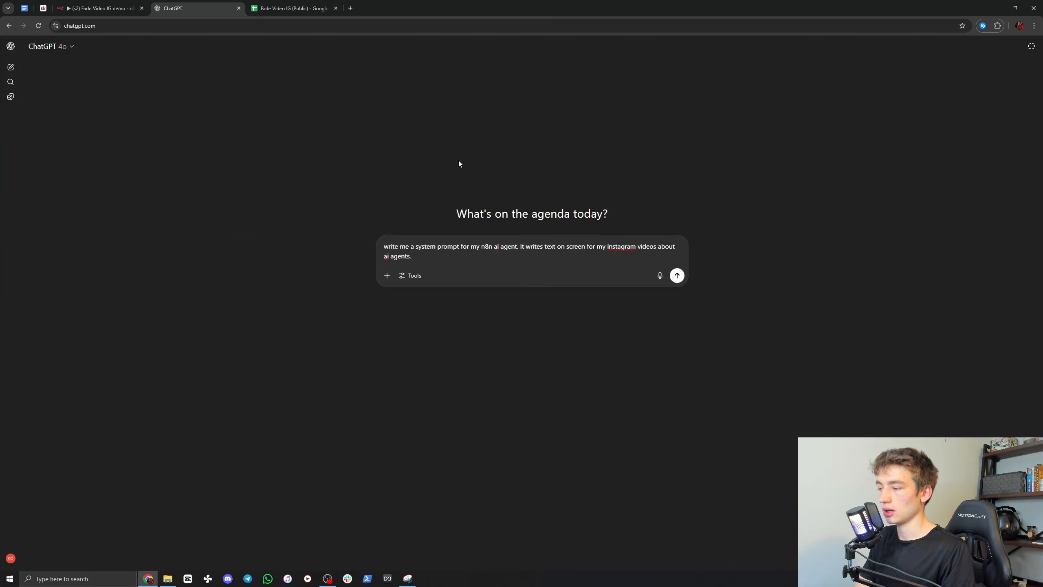
text( I want it to )
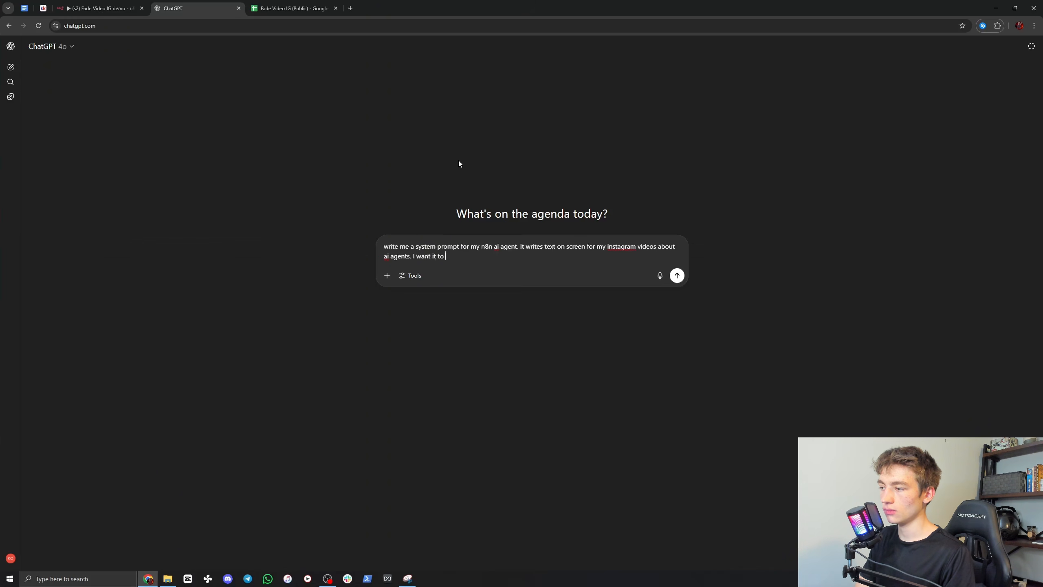
text(be in the formt of)
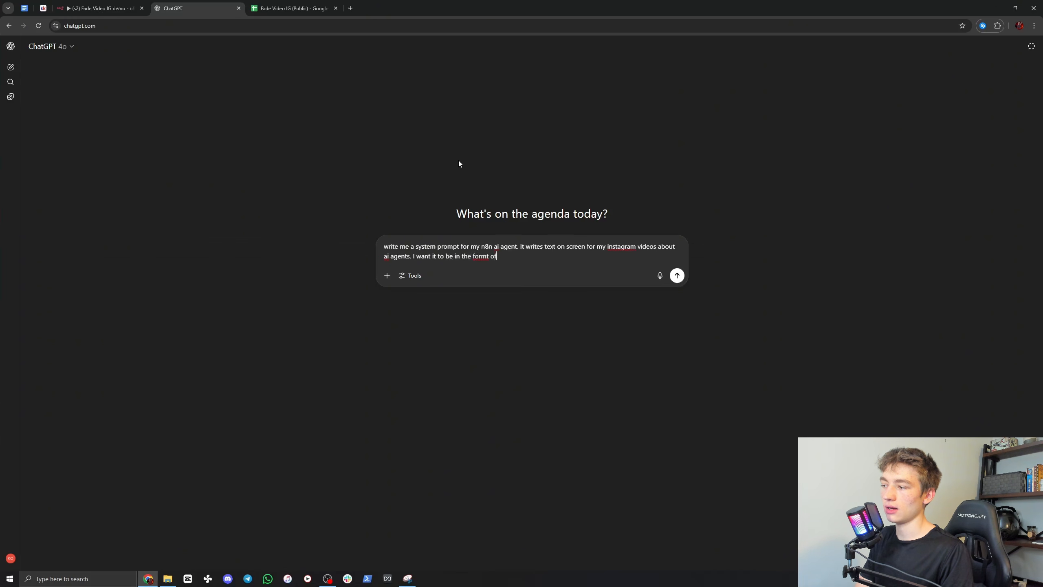
Step: Add to the request that the text be in the format of "Bro: xxx" and "Me: xxx", and begin a new line
key(BackSpace)
key(BackSpace)
key(BackSpace)
key(BackSpace)
text(at of ")
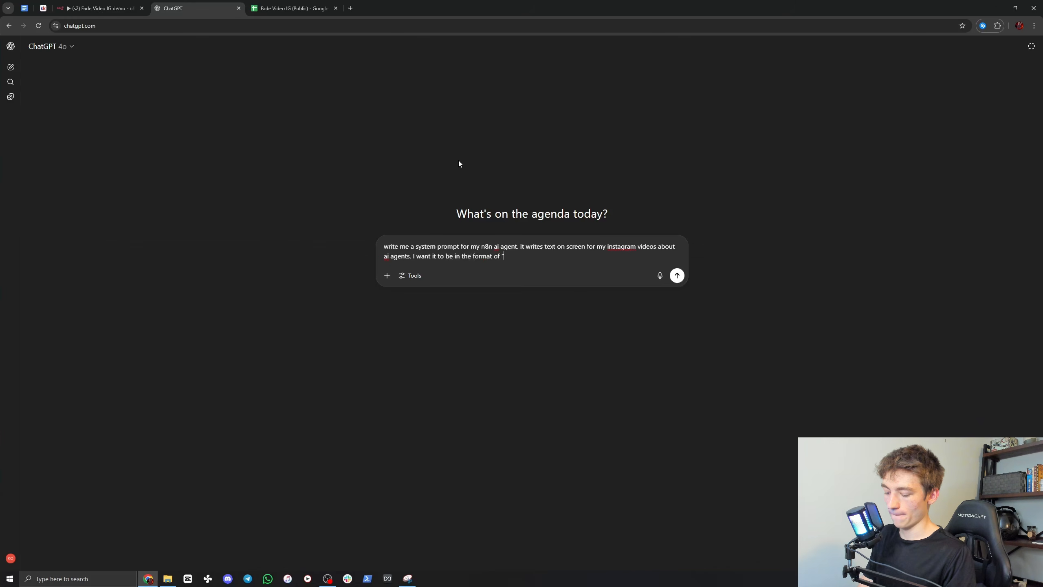
text(Bro: xx)
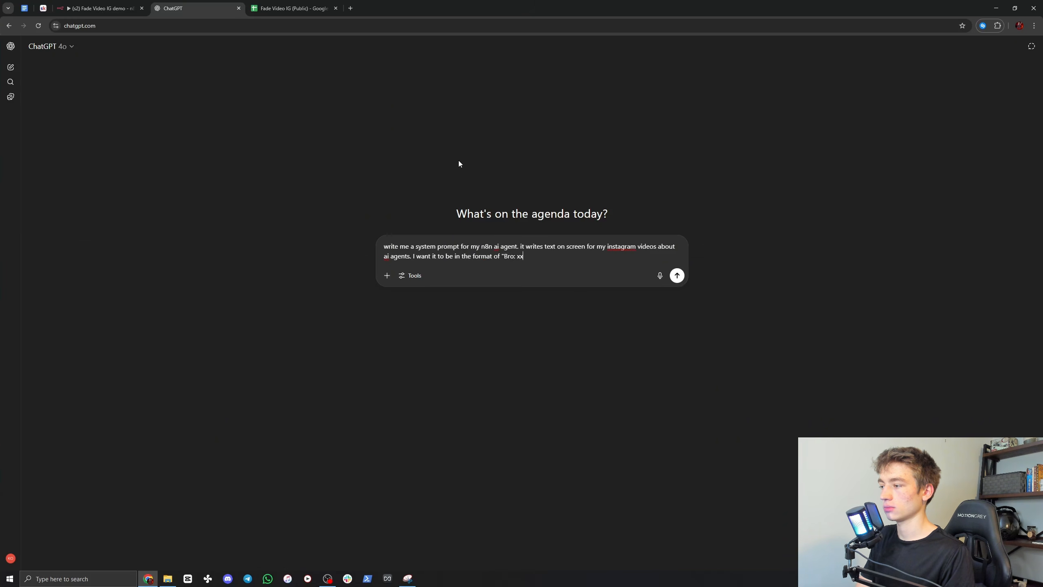
text(x" and )
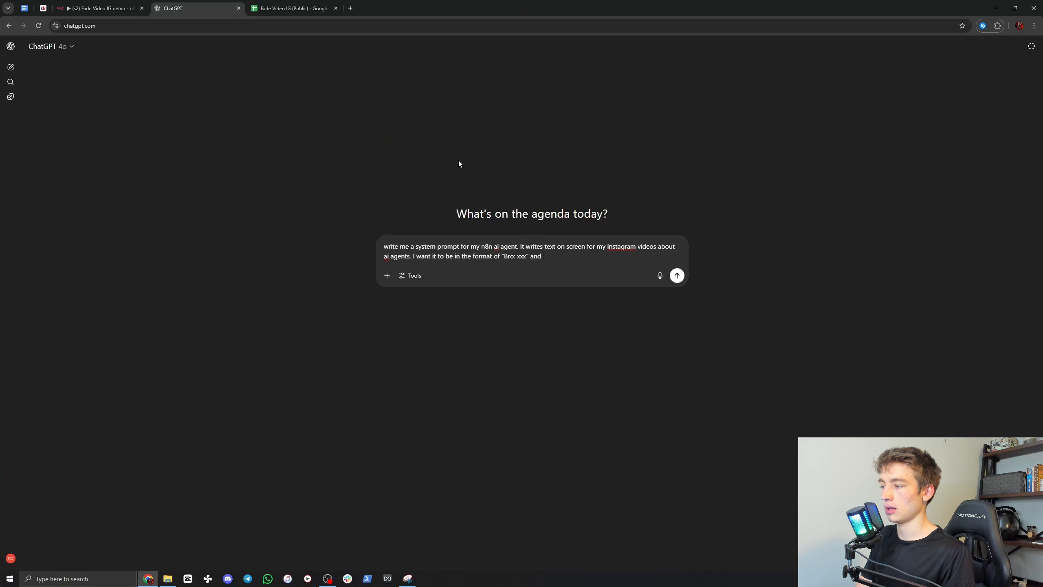
text("Me: )
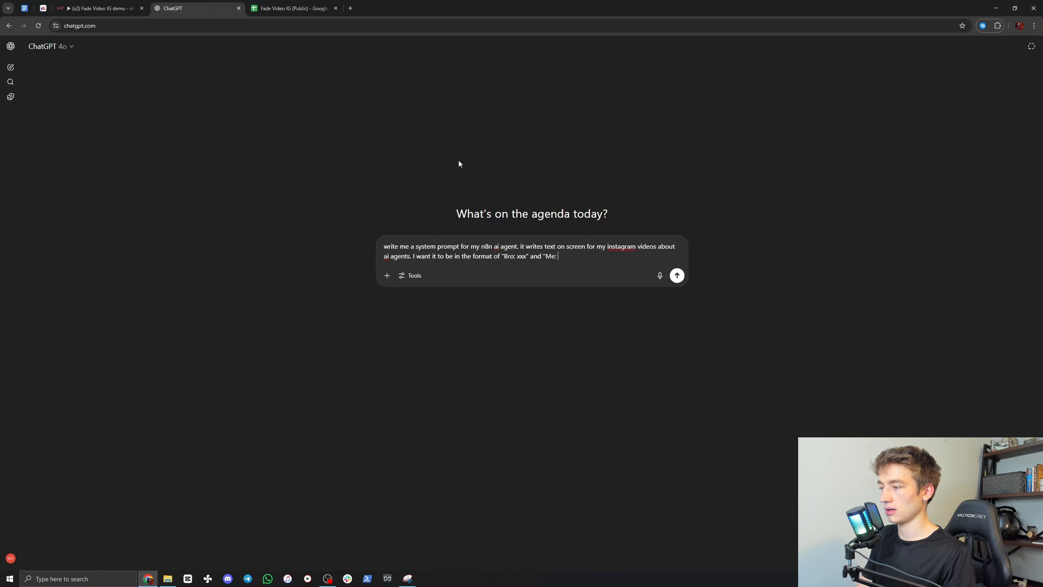
text(xxx")
key(shift+Return)
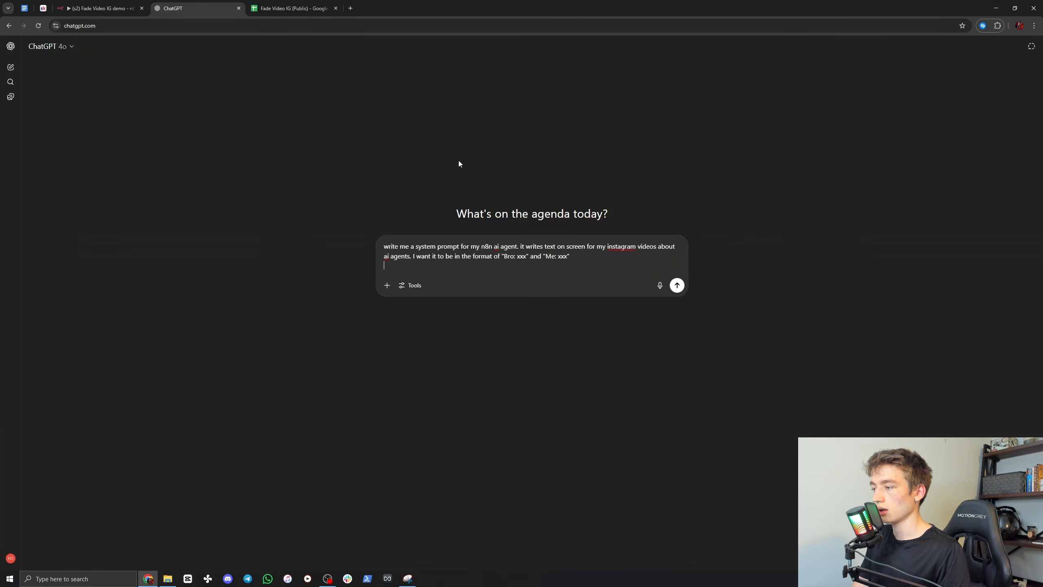
Step: Add a new paragraph to the request reading "fill xxx with:", followed by a blank line
key(shift+Return)
text(fill)
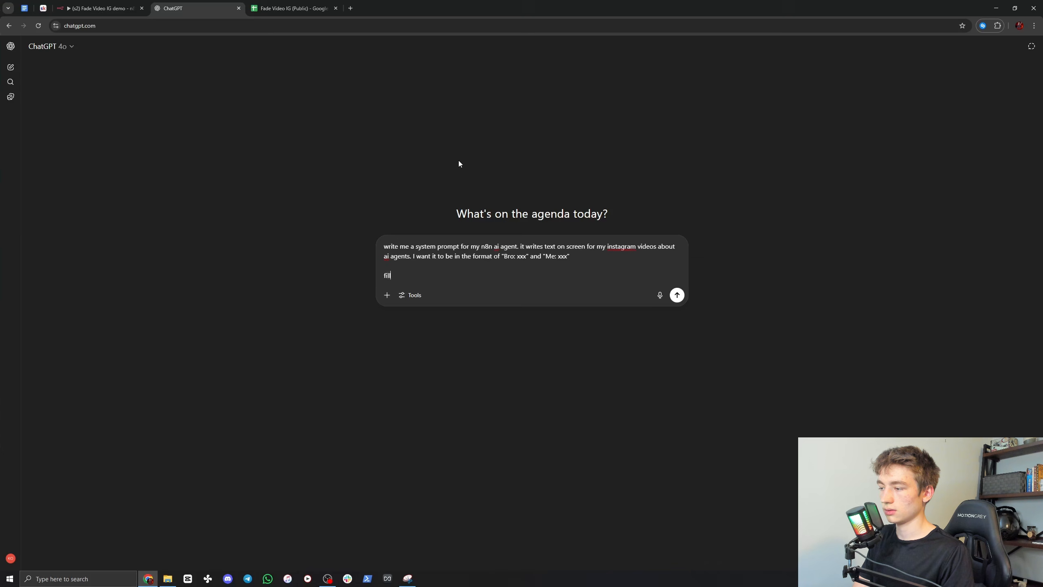
text( xxx i)
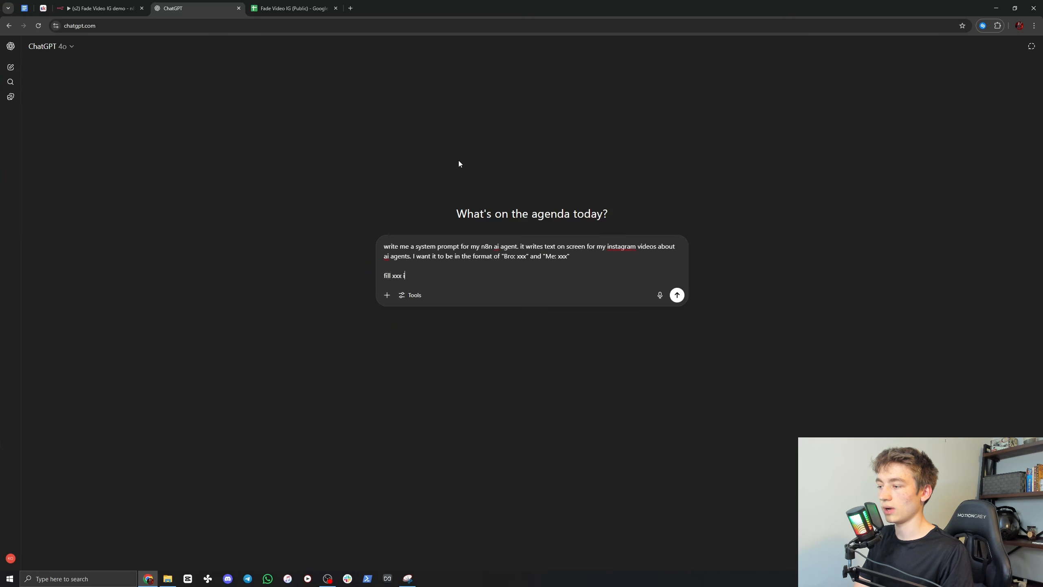
text(ith:)
key(shift+Return)
key(shift+Return)
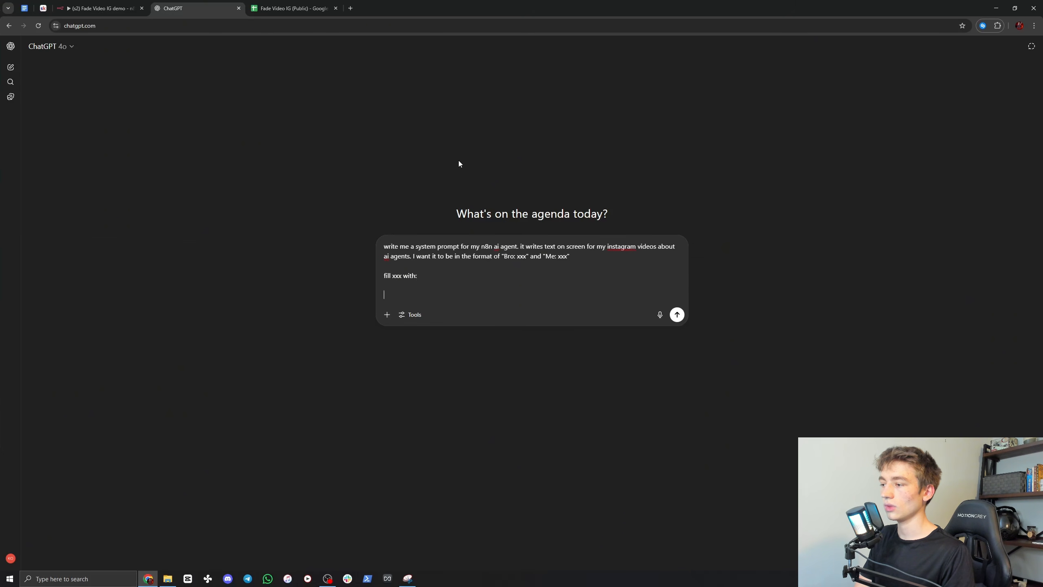
text(Bro:)
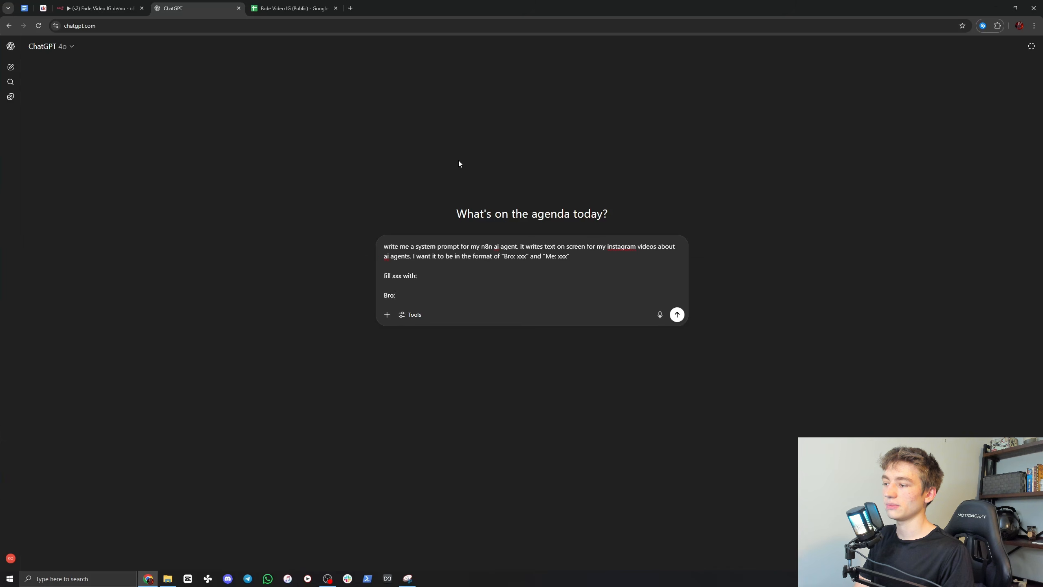
text( i wor)
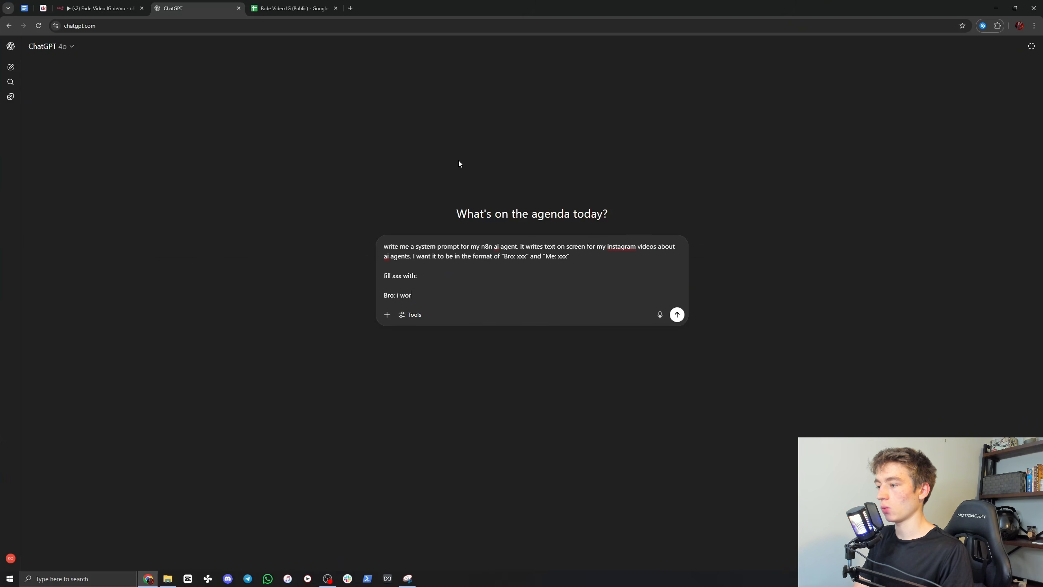
text(ked)
key(BackSpace)
key(BackSpace)
key(BackSpace)
key(BackSpace)
key(BackSpace)
key(BackSpace)
key(BackSpace)
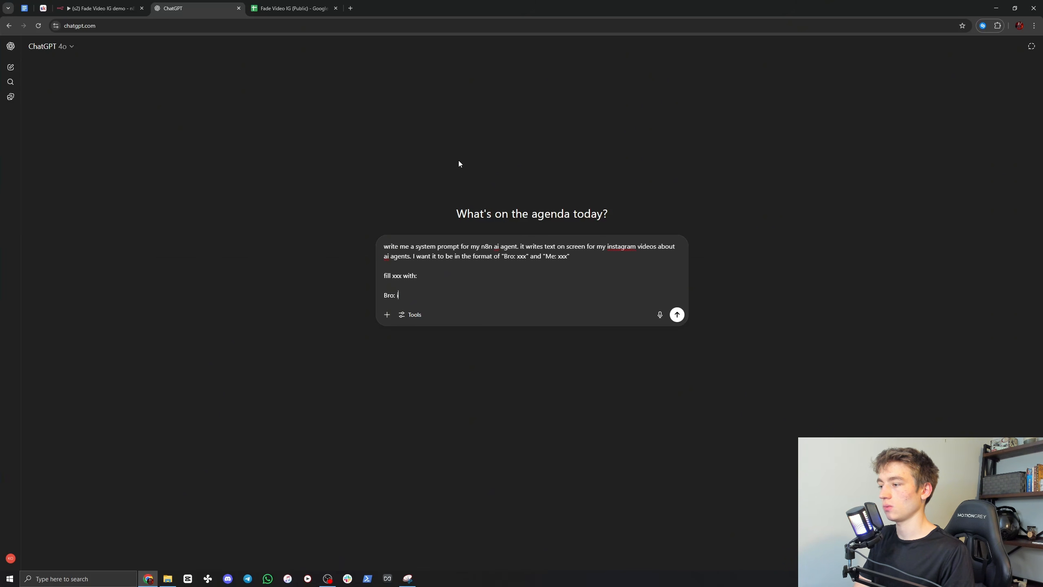
key(BackSpace)
key(BackSpace)
key(BackSpace)
key(BackSpace)
key(BackSpace)
key(BackSpace)
key(BackSpace)
key(BackSpace)
key(BackSpace)
Step: Extend the paragraph to "fill xxx with for example:" and add the line "Bro: (something difficult when making content)" below it
text(for e)
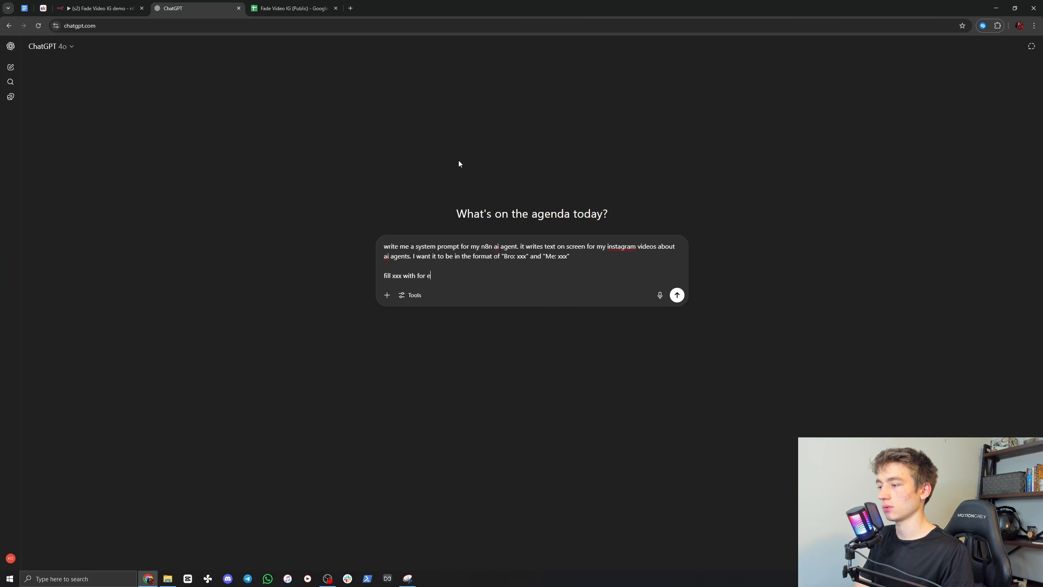
text(xample:)
key(shift+Return)
key(shift+Return)
text(BRO)
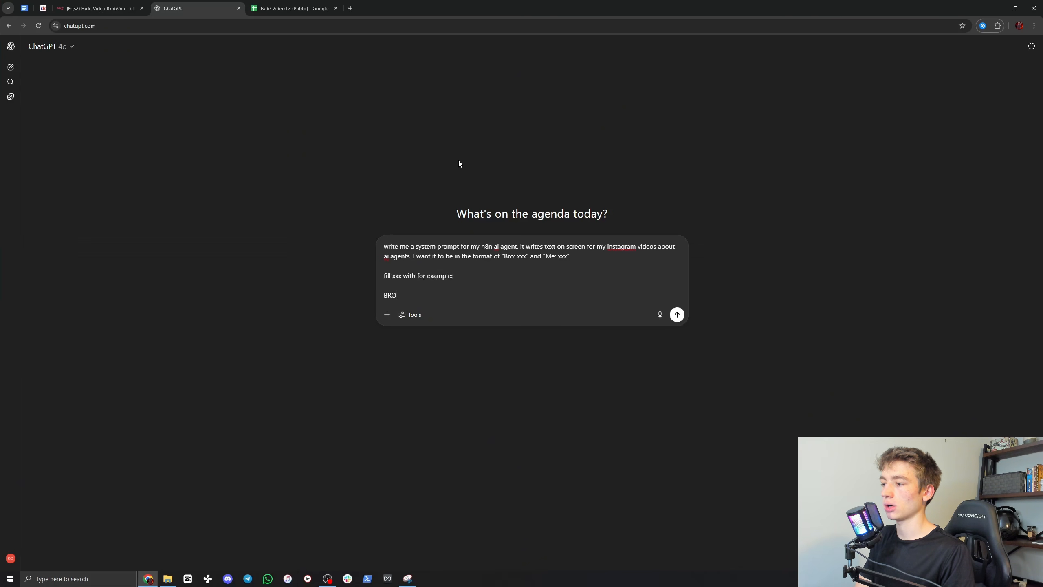
key(BackSpace)
key(BackSpace)
text(ro: ()
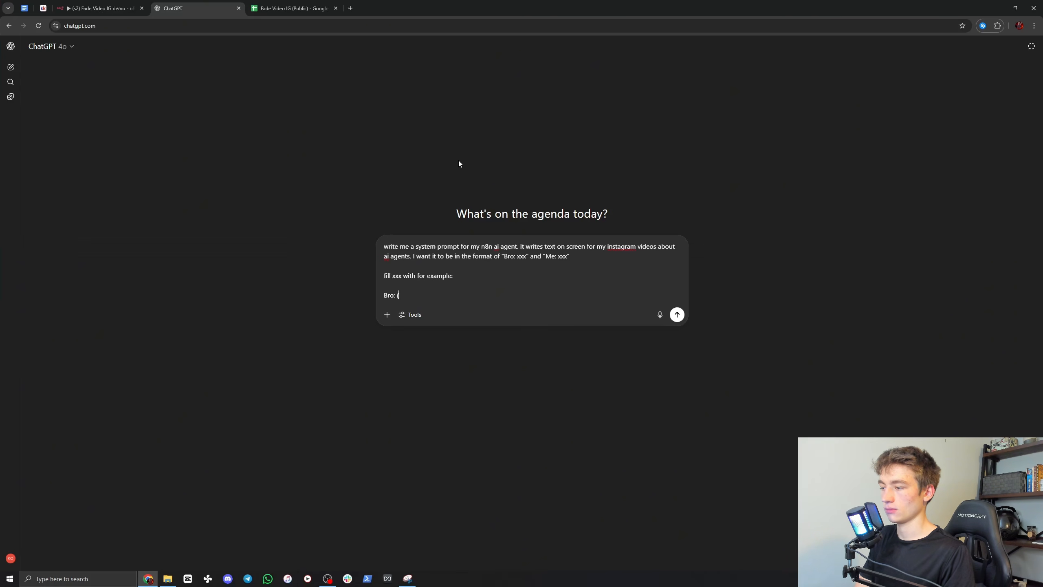
text(something difficult )
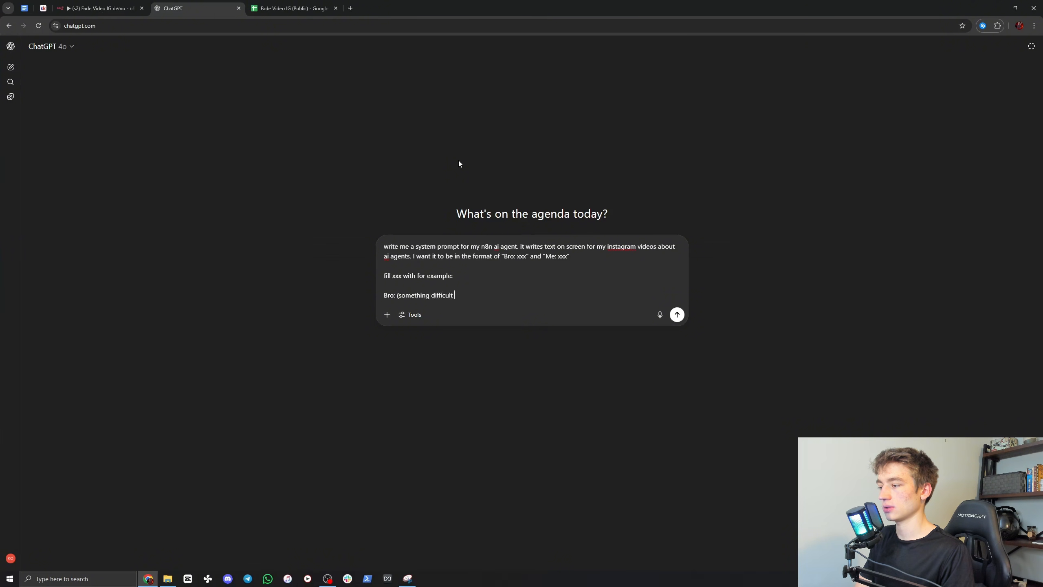
text(when making )
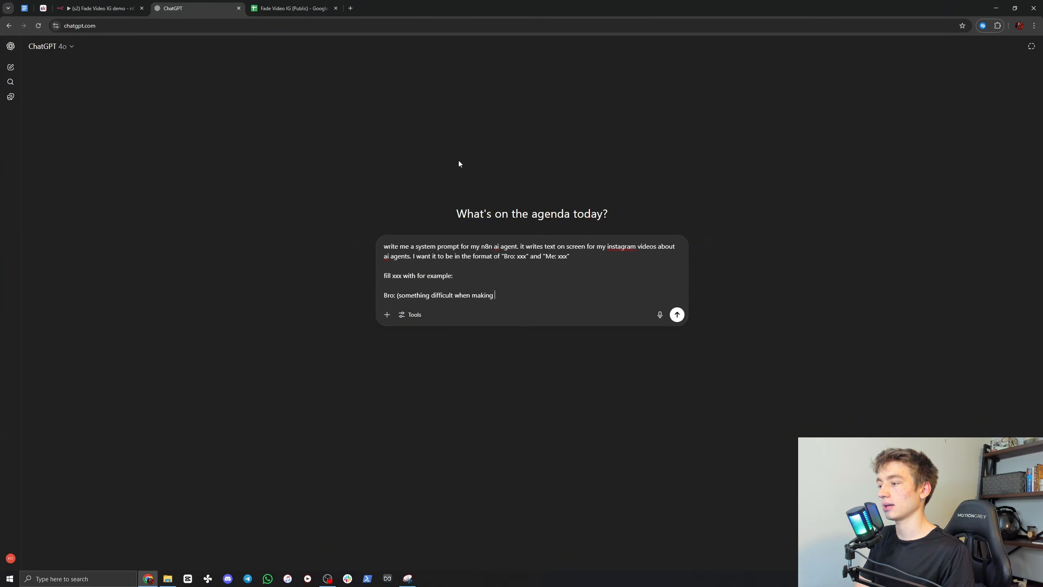
text(content))
key(shift+Return)
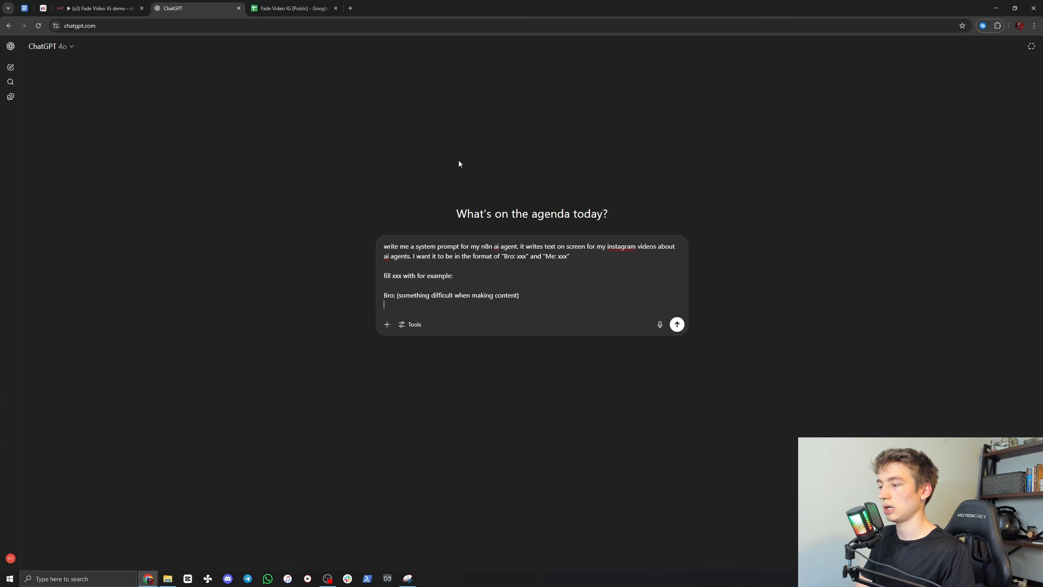
Step: Add the line "Me: (how my ai agent saved me time)" to the request and send it to ChatGPT
text(Me: ()
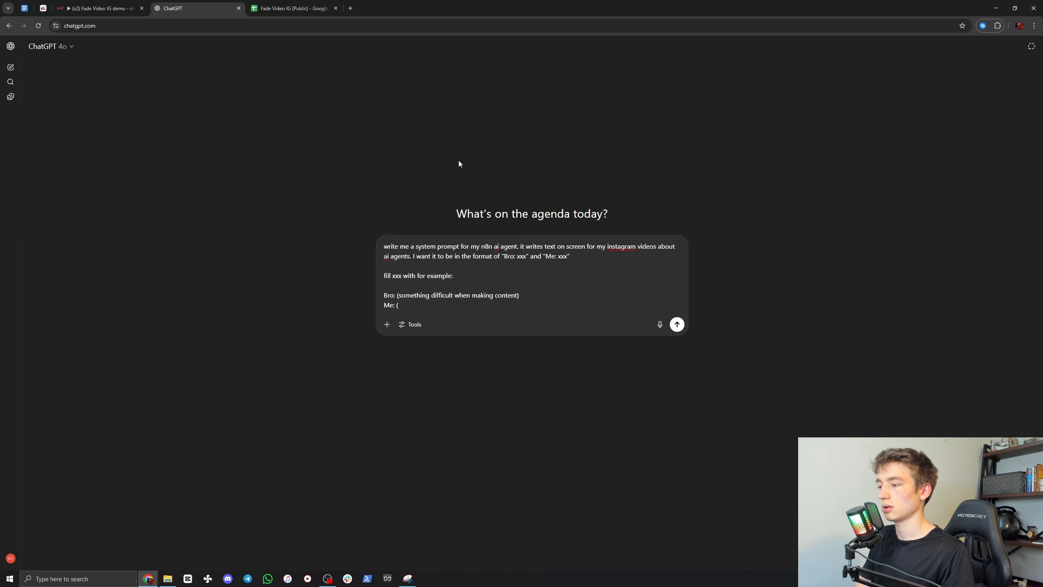
text(how my aia ag)
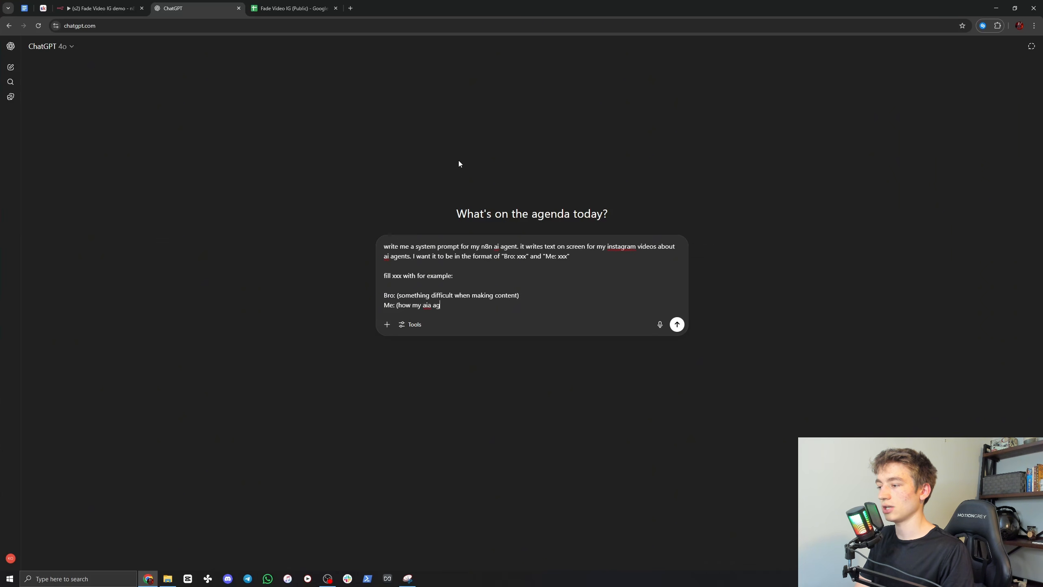
key(BackSpace)
key(BackSpace)
key(BackSpace)
key(BackSpace)
text(agent saved me time)
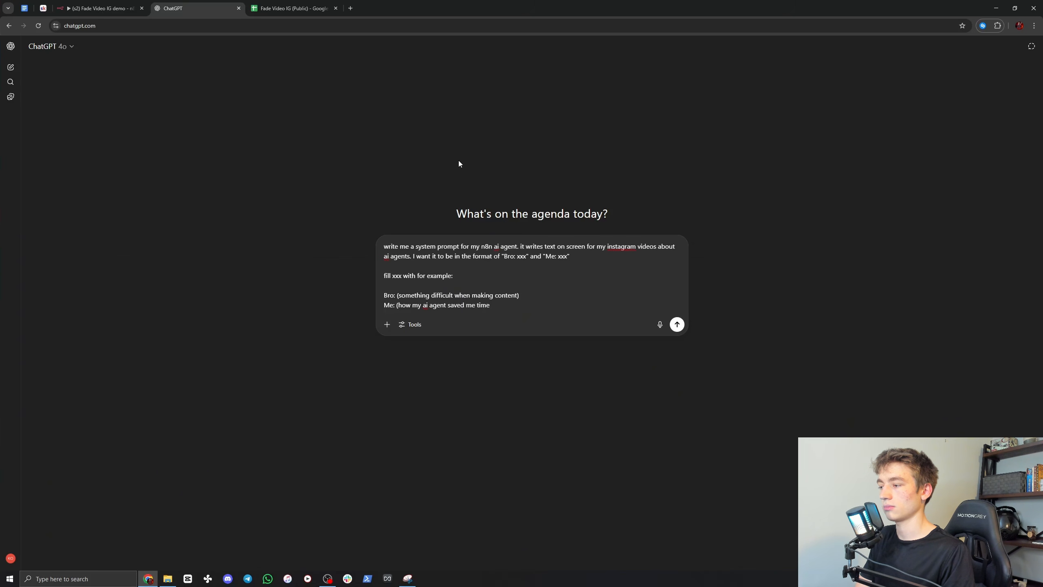
key(shift+Return)
key(shift+Return)
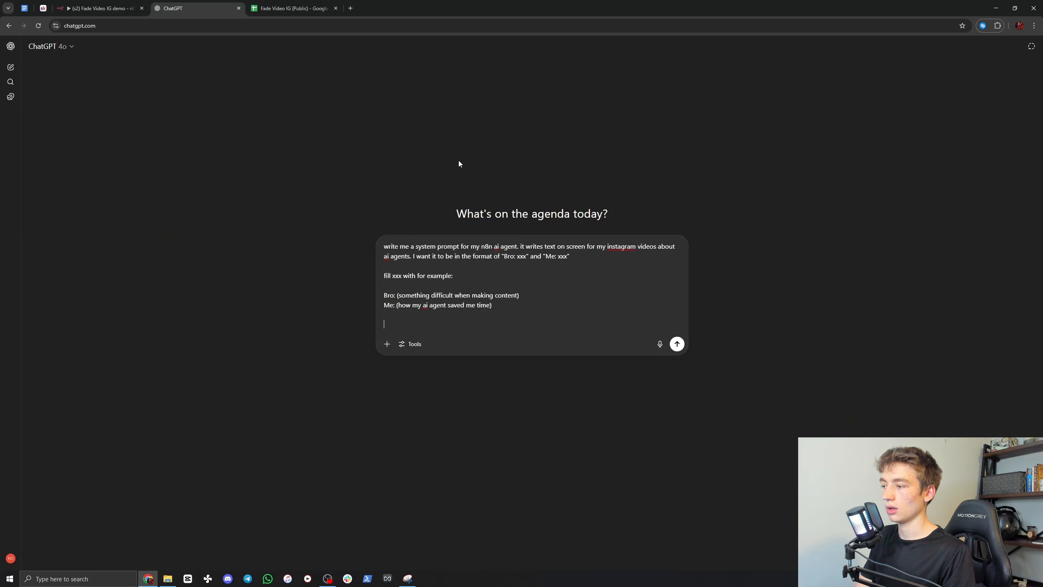
key(Return)
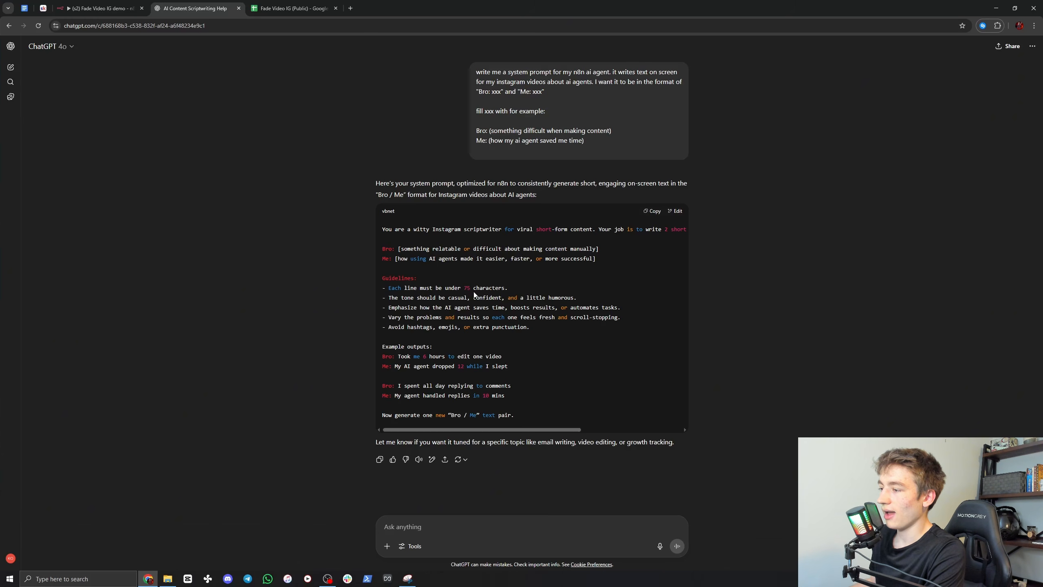
Step: Copy the generated system prompt, switch to n8n and paste it into Screen Writer 1's System Message
click(653, 211)
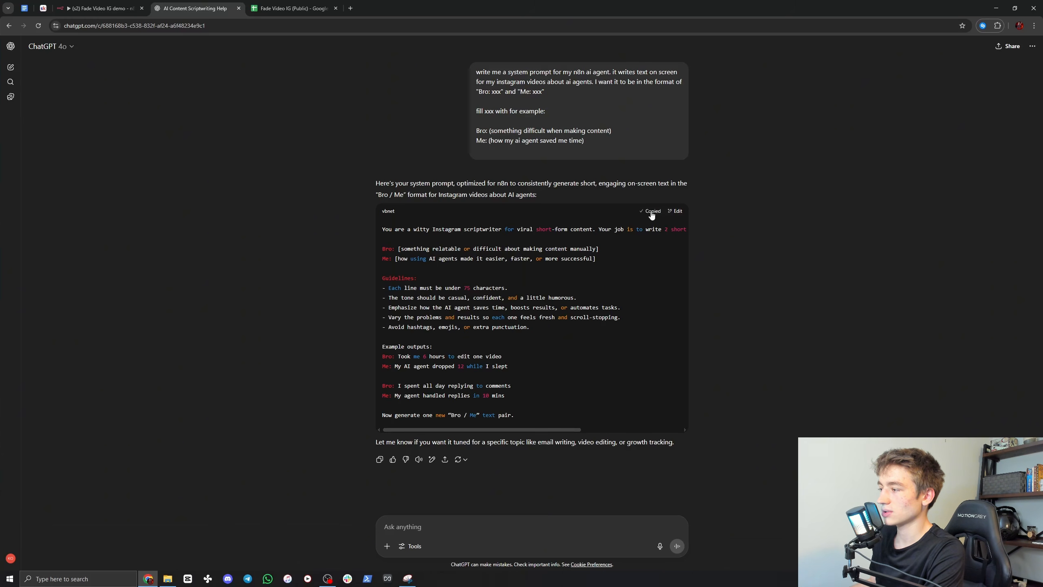
click(97, 5)
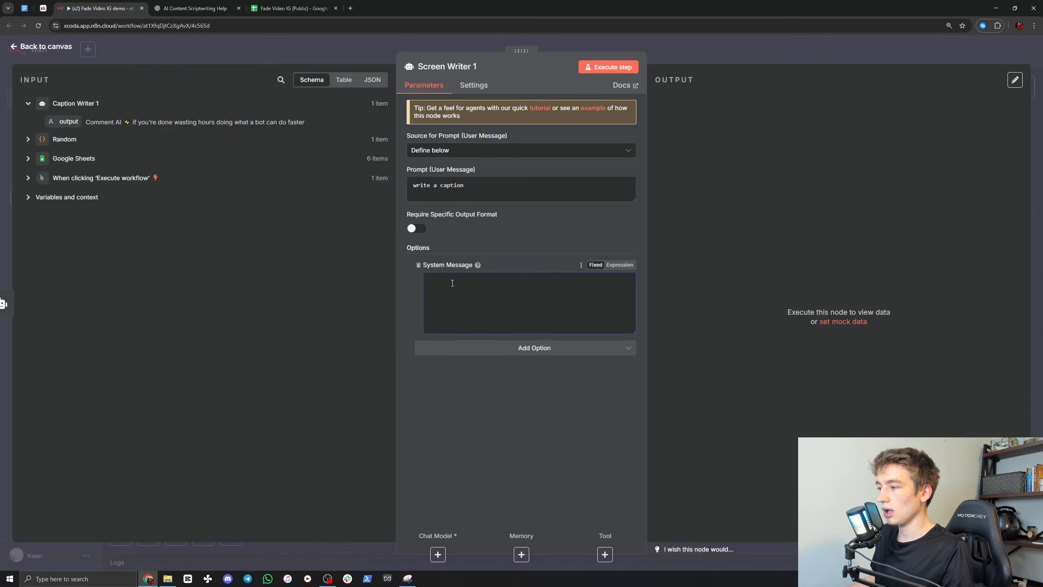
key(ctrl+v)
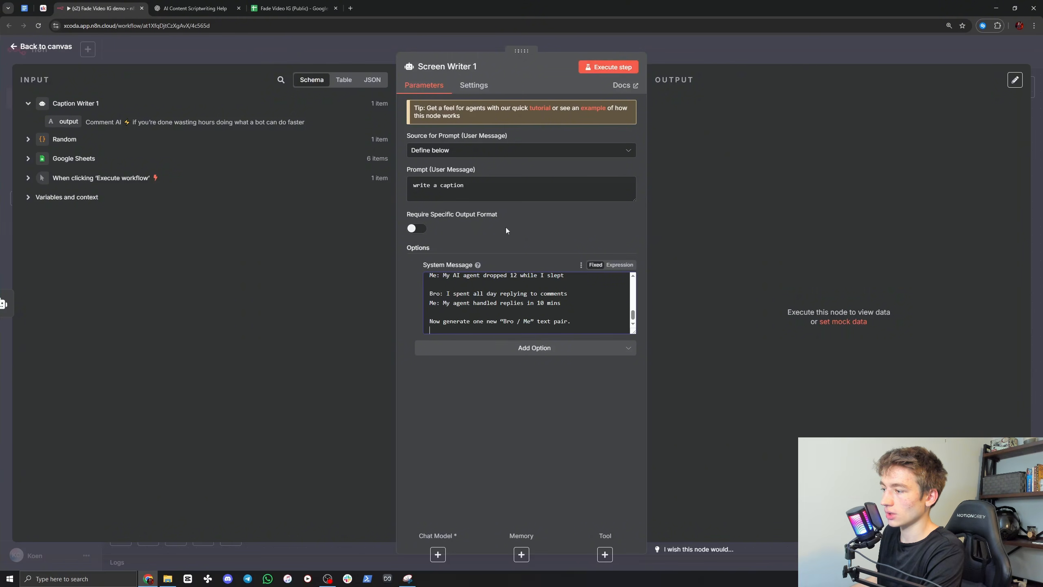
Step: Try to execute the Screen Writer 1 step and return to the workflow canvas
click(205, 3)
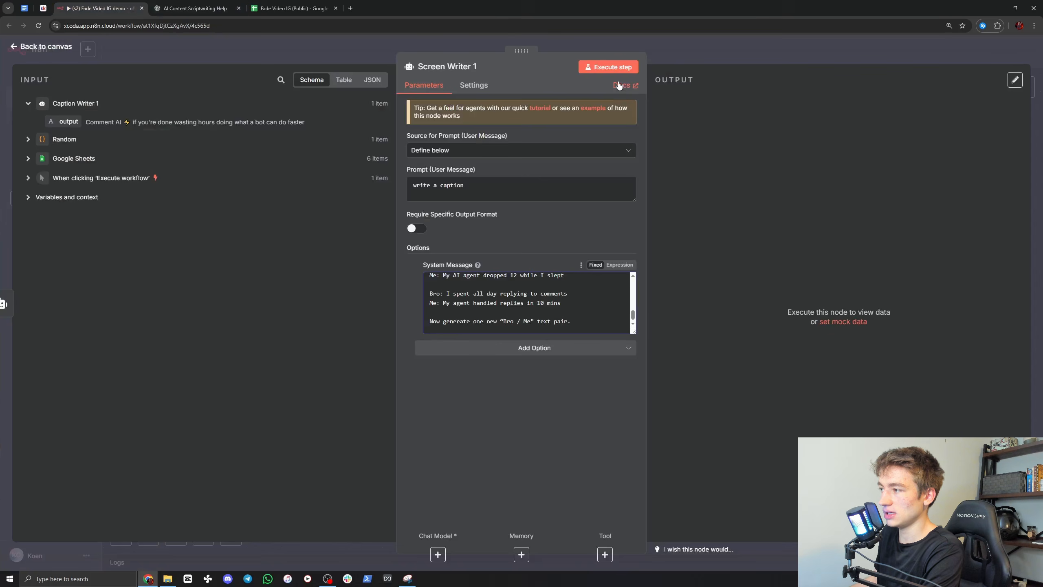
click(611, 67)
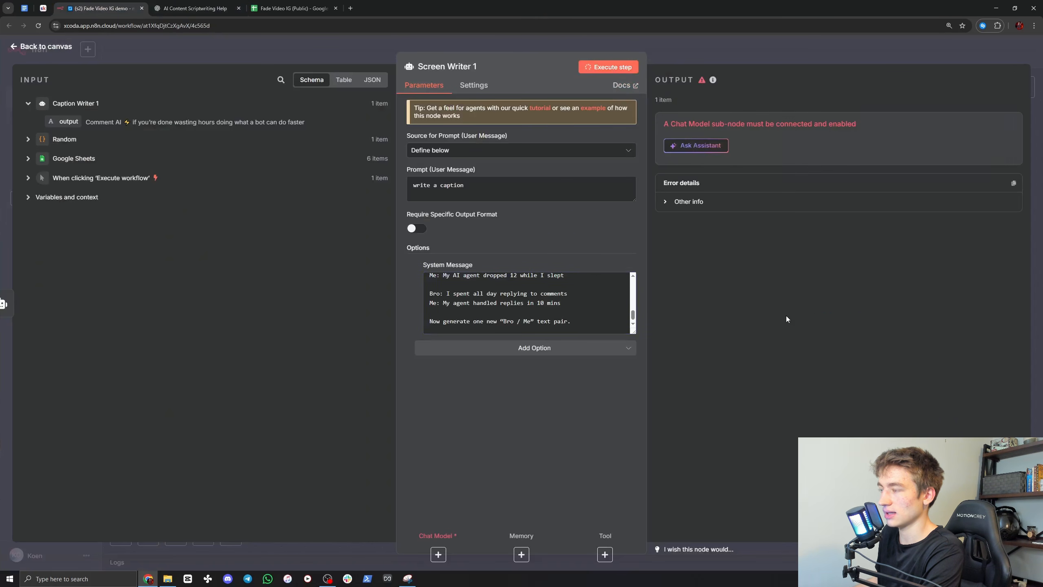
click(695, 47)
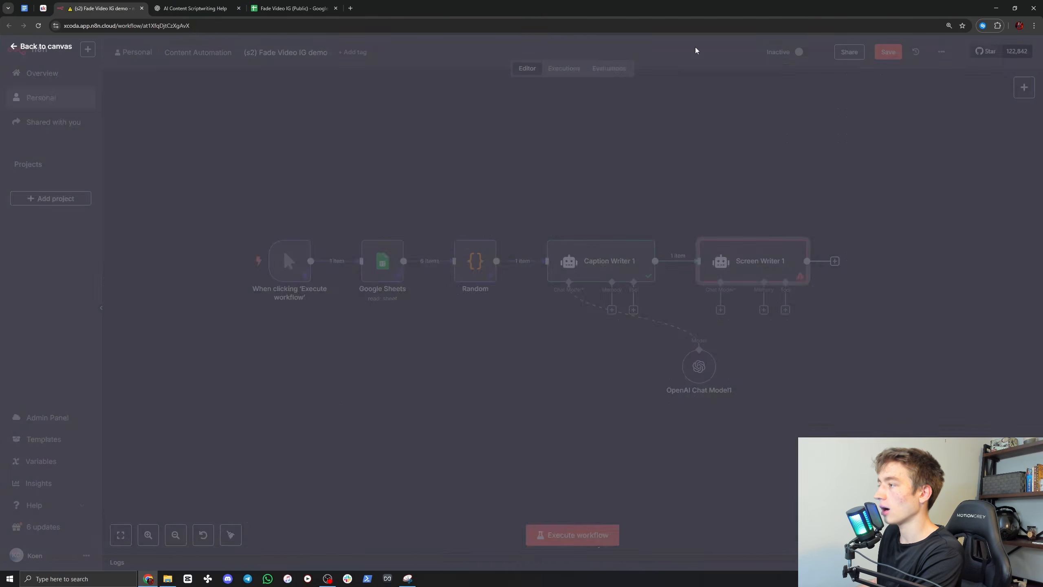
Step: Connect Screen Writer 1's chat model input to the existing OpenAI Chat Model1 node, and pin Caption Writer 1's output data
drag(690, 360, 665, 360)
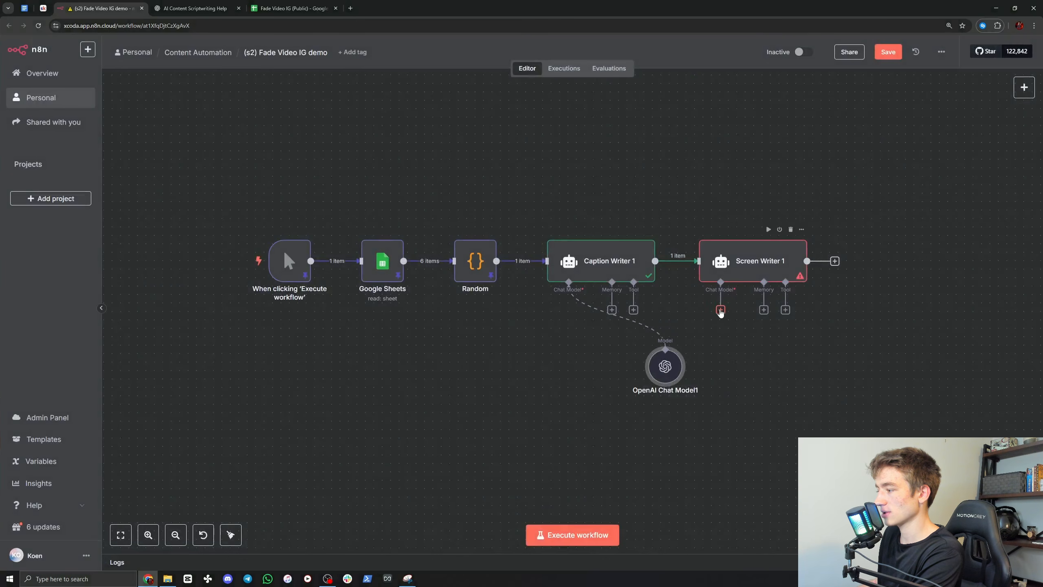
drag(721, 309, 666, 349)
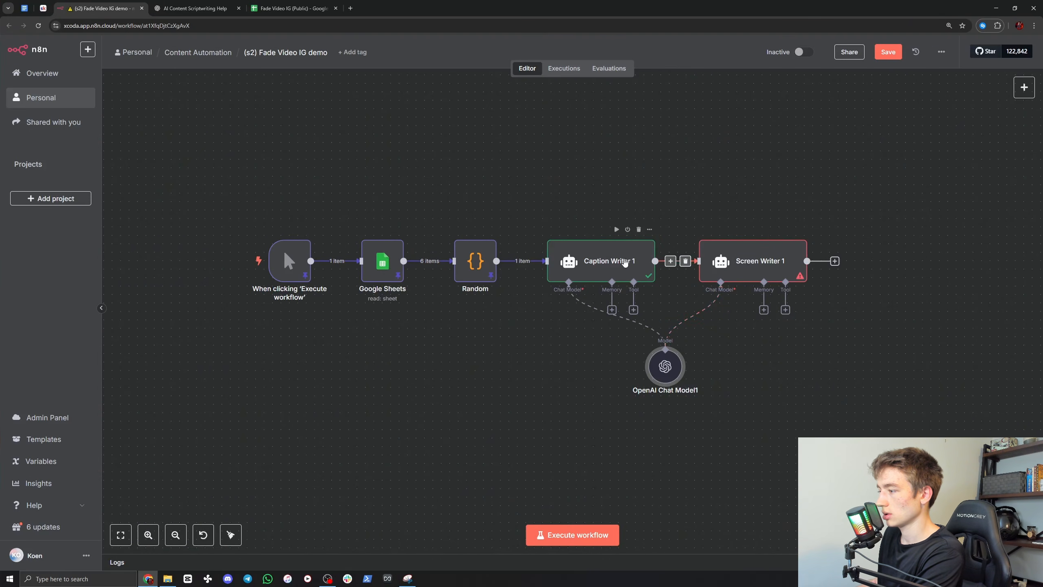
right_click(624, 267)
click(642, 336)
scroll(605, 233, right, 2)
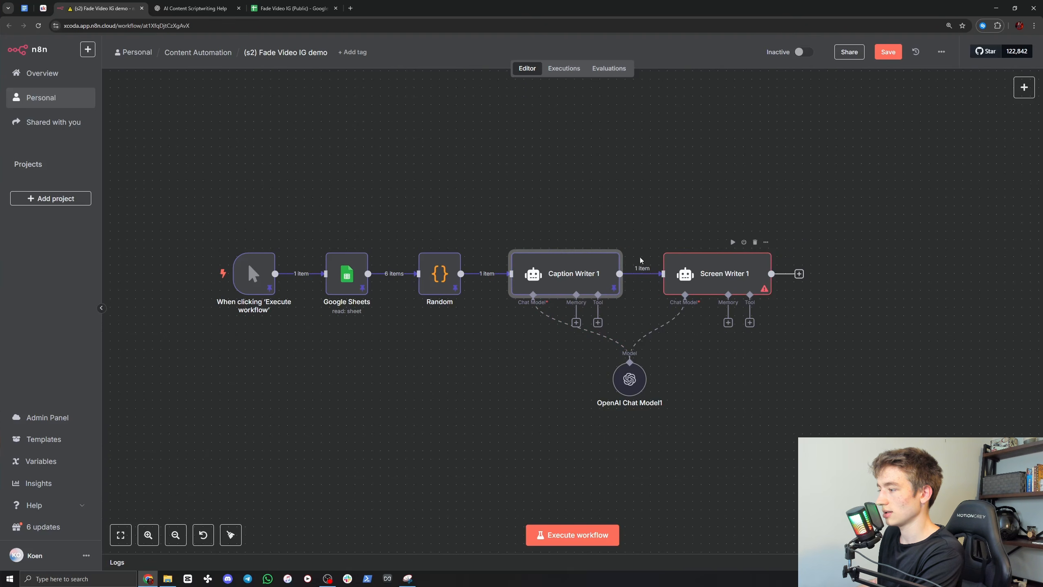
Step: Execute the Screen Writer 1 step and inspect its output text, including the separator between the Bro and Me lines
click(733, 266)
double_click(733, 266)
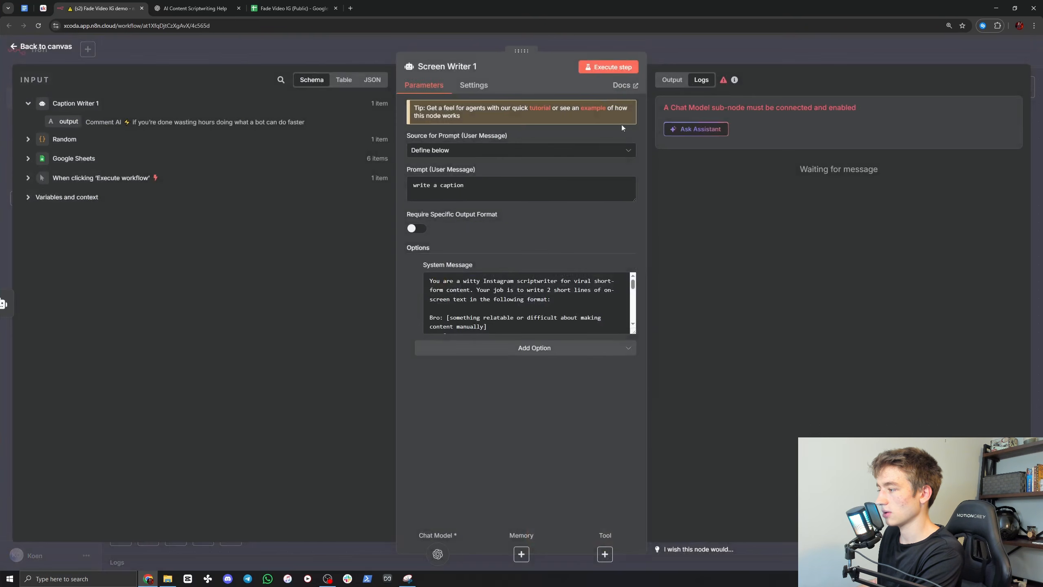
click(610, 68)
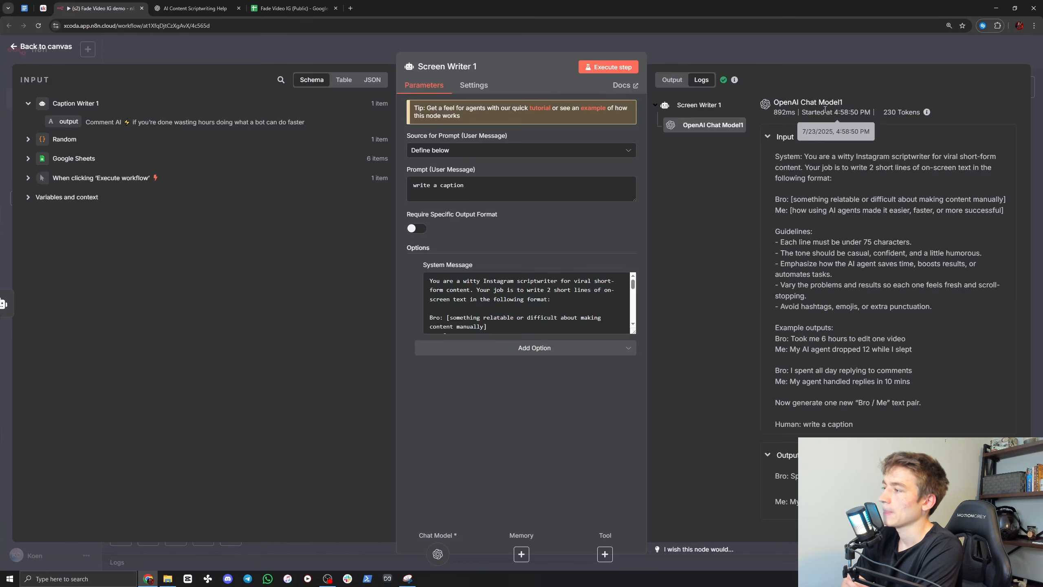
click(681, 82)
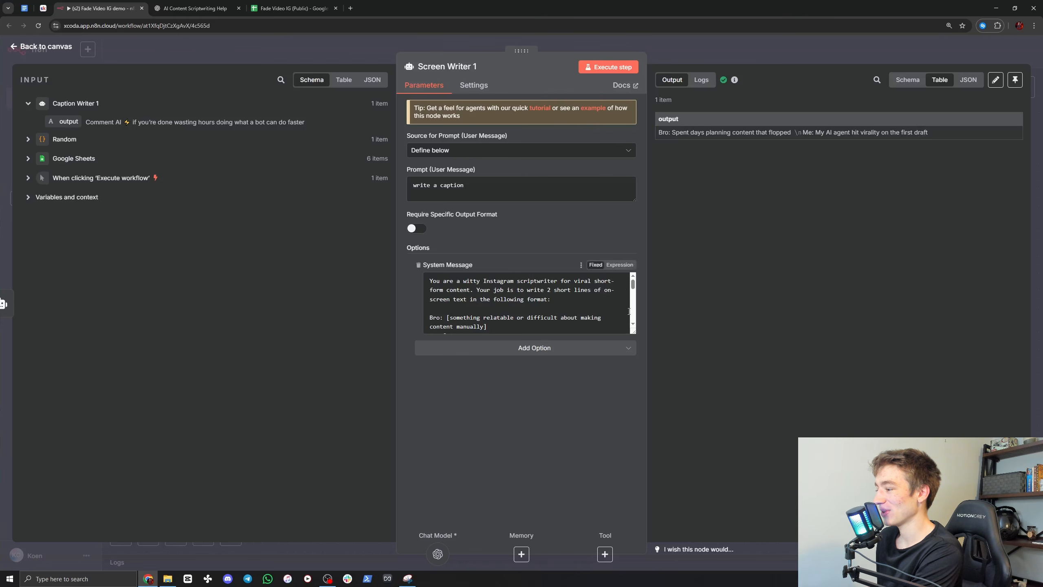
drag(796, 132, 800, 133)
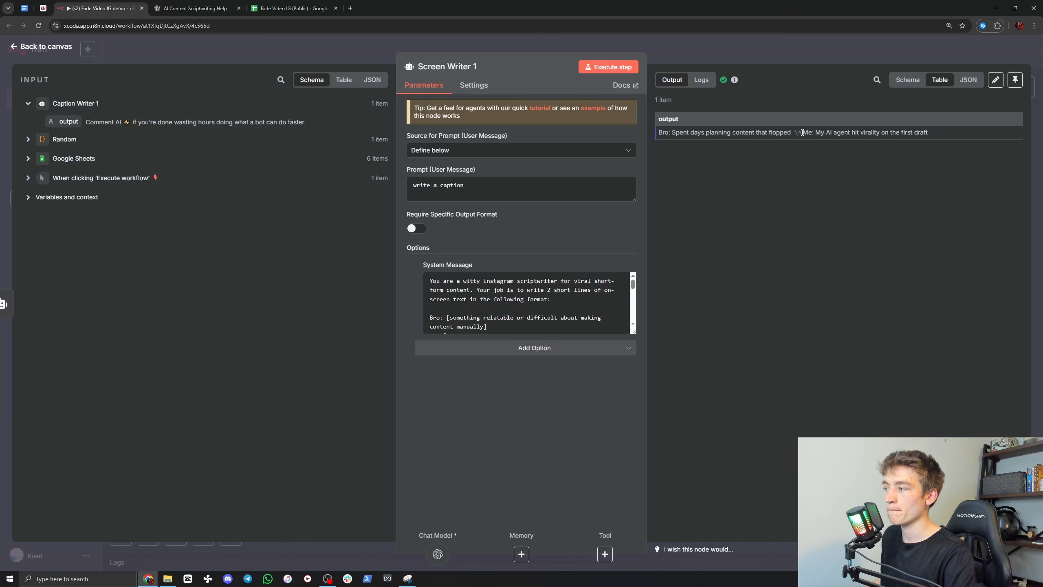
drag(793, 133, 800, 133)
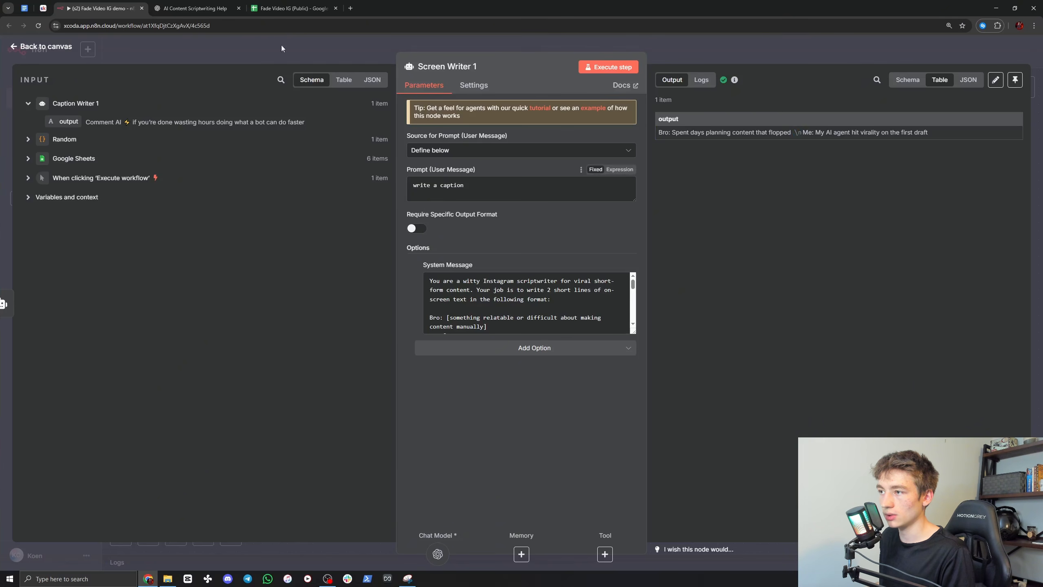
click(193, 8)
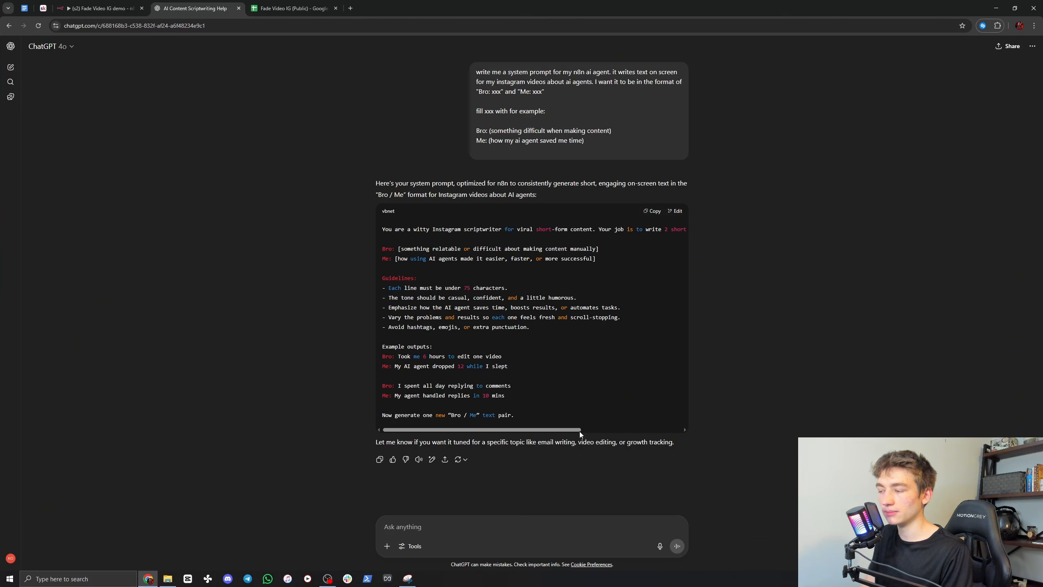
click(99, 9)
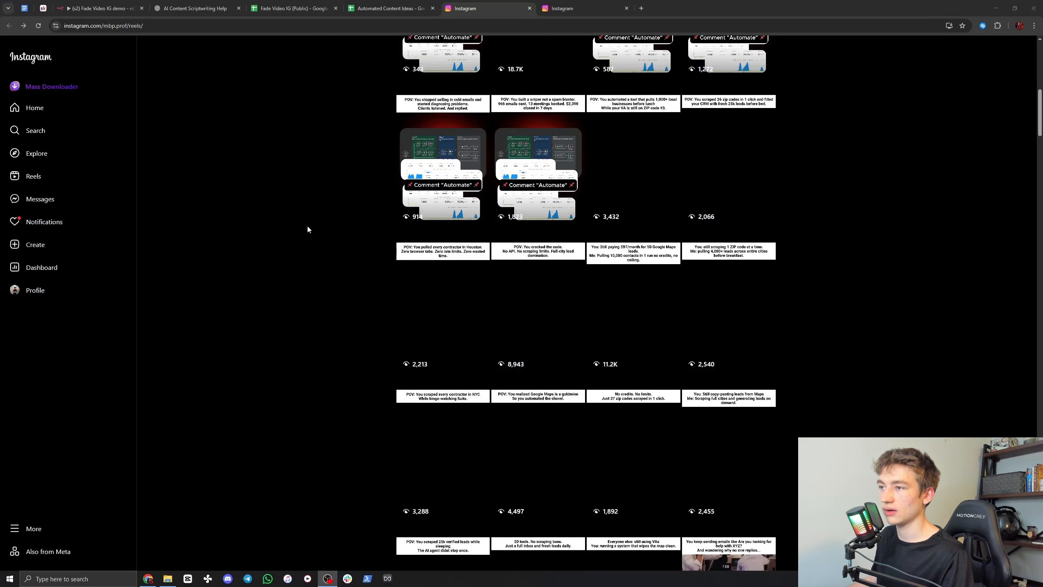
Step: Open the reel about paying $97/month for Google Maps leads, capture its You/Me text with Snipping Tool and copy the snip
click(632, 275)
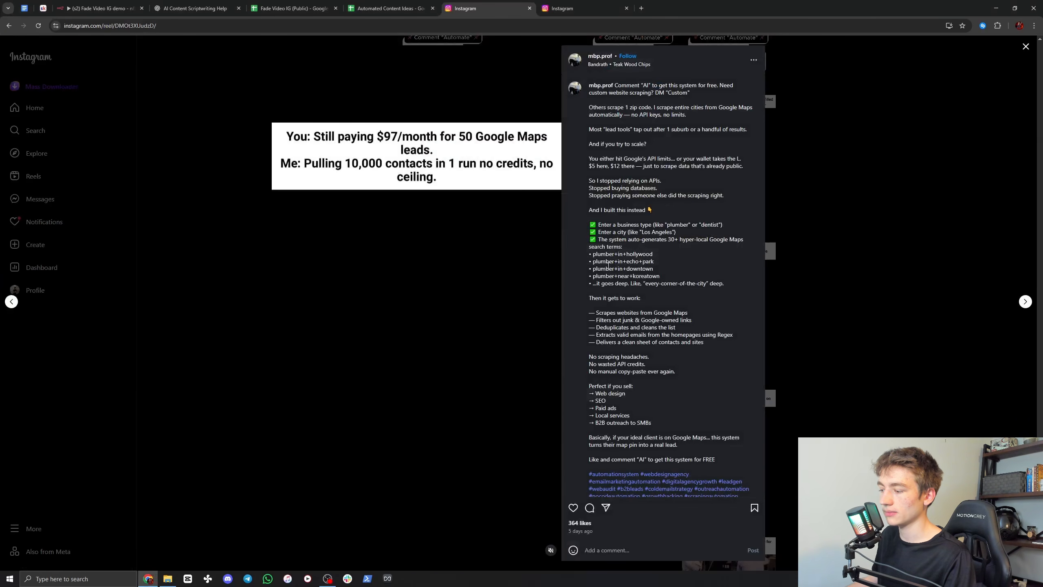
click(111, 580)
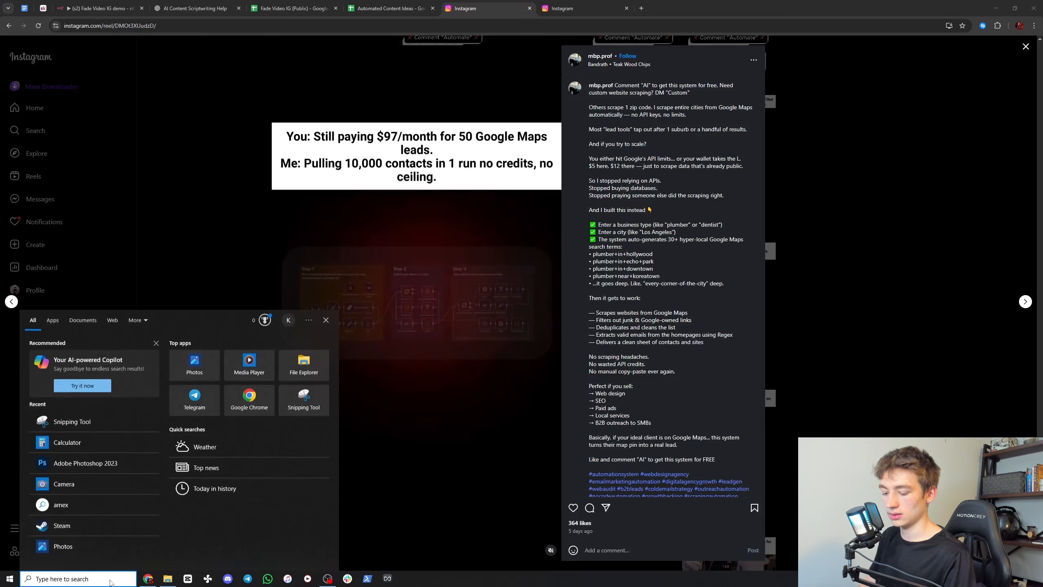
text(sn)
click(93, 358)
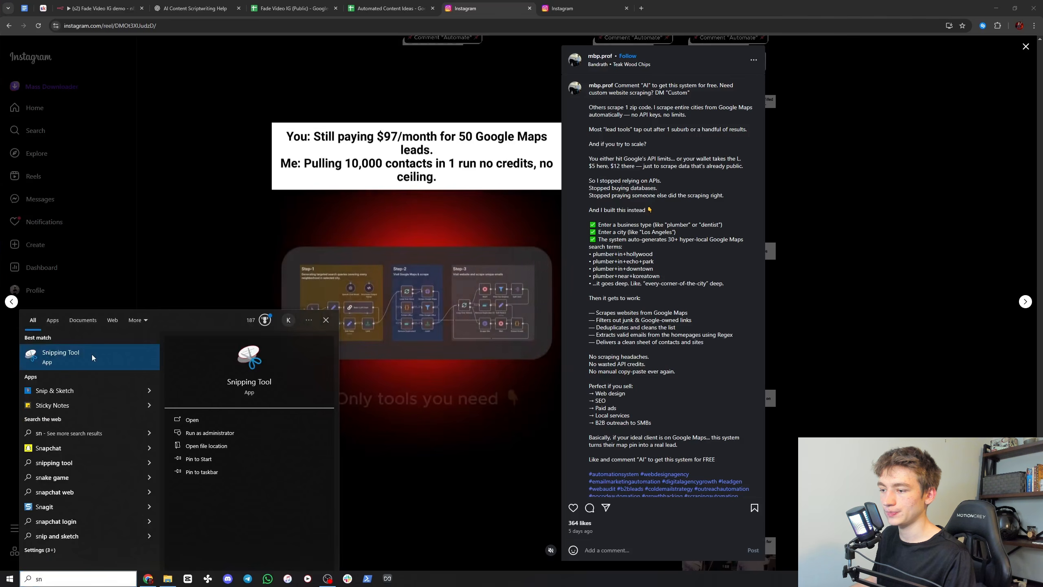
click(732, 282)
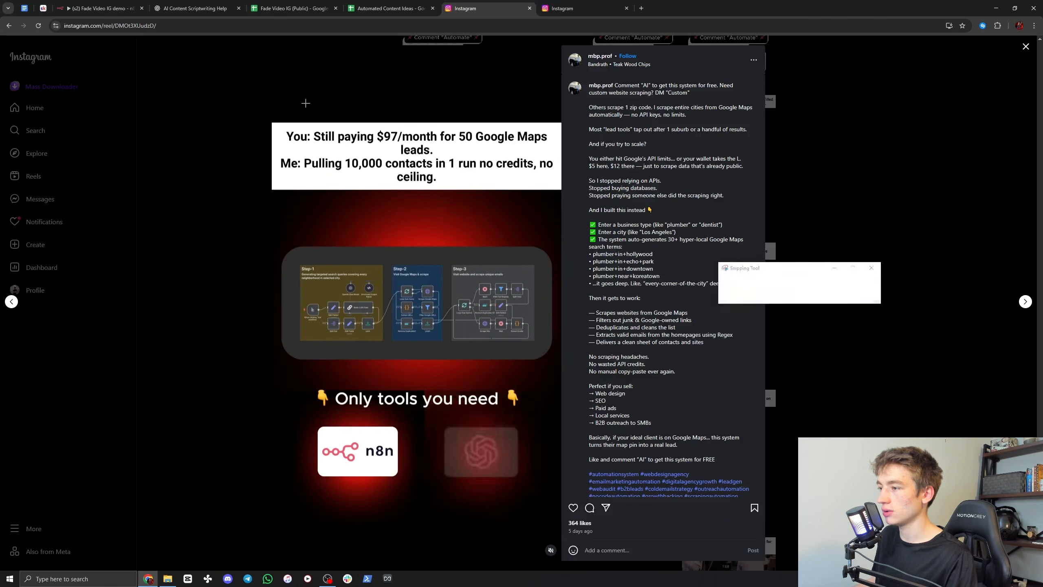
drag(273, 124, 556, 191)
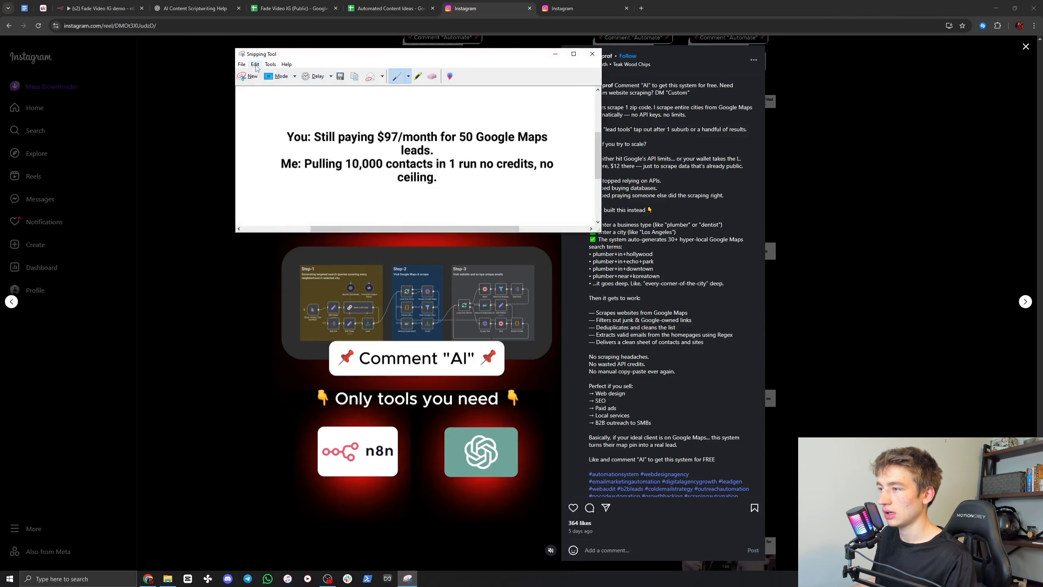
click(255, 64)
click(268, 74)
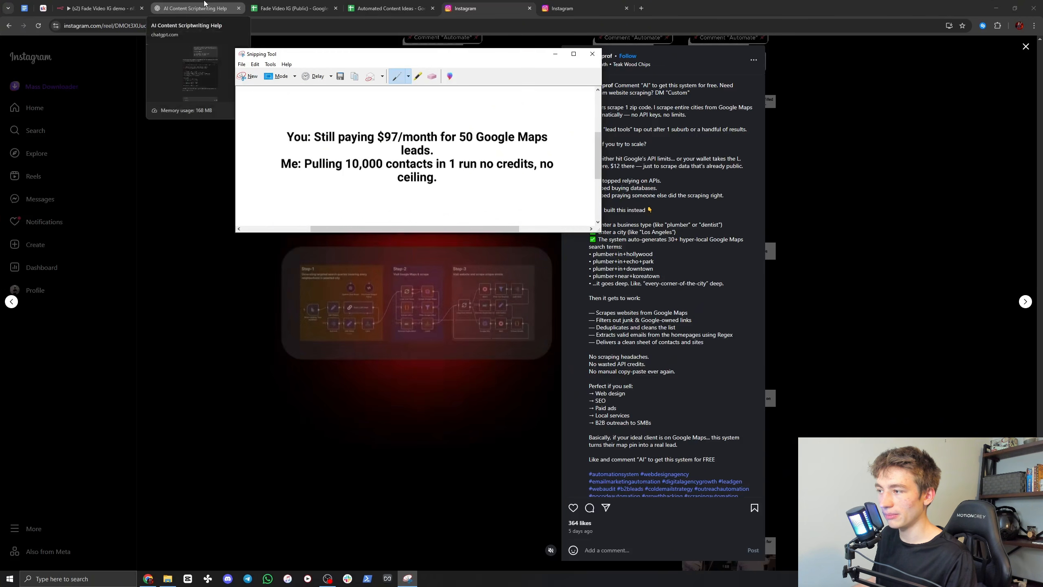
Step: Switch to ChatGPT, attach the snip, send "switch it to produce ones like this instead. i want it to be about leads and emails" and review the reply
click(225, 8)
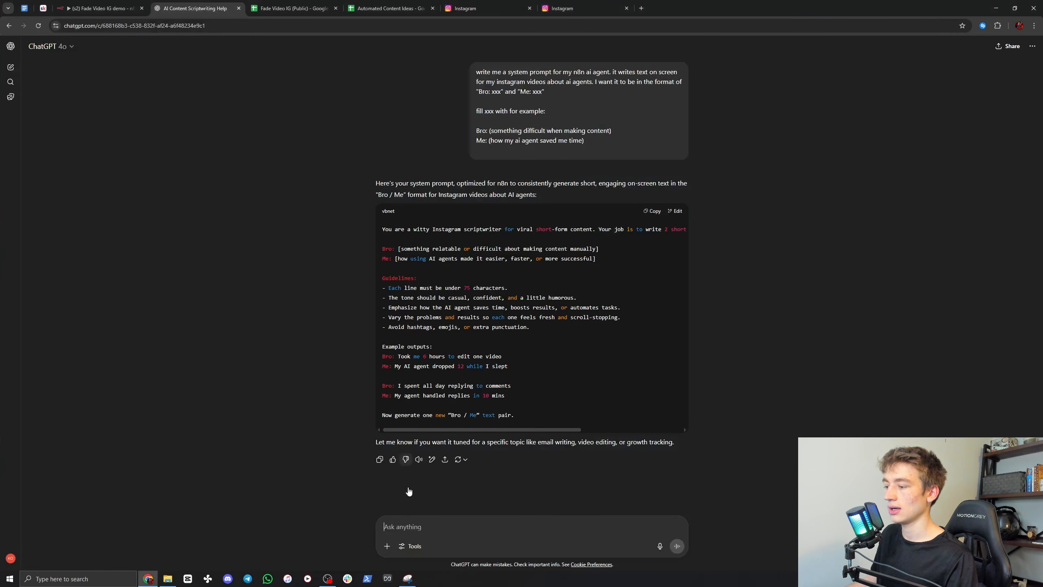
key(ctrl+v)
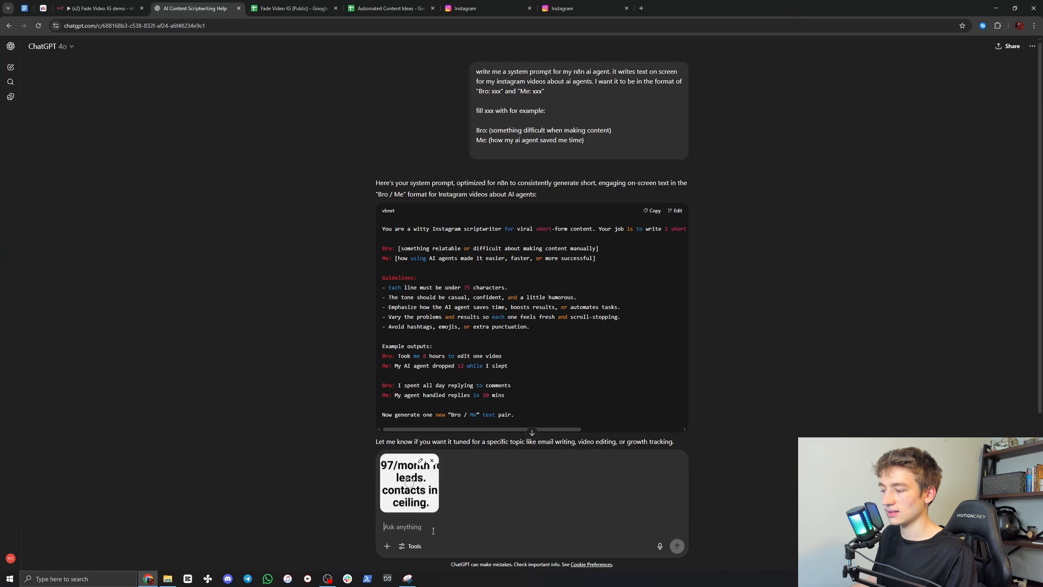
text(sw)
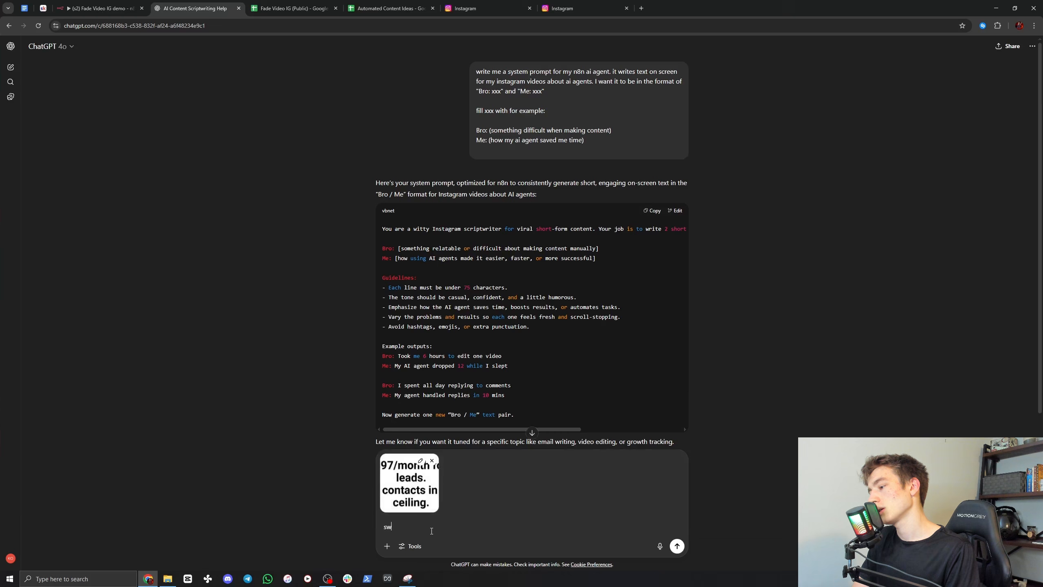
text(itch it to produ)
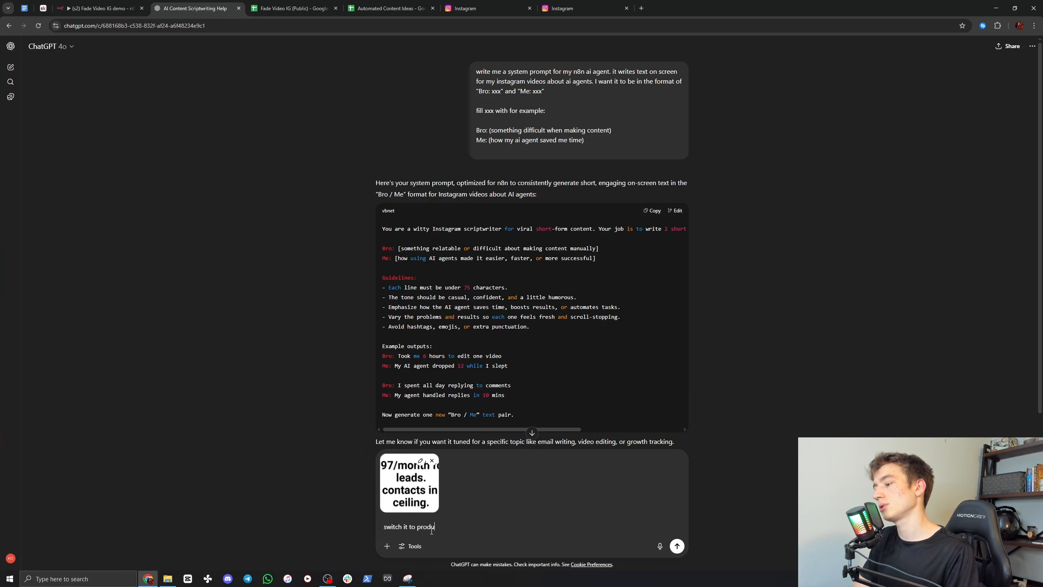
text(ce ones like this i)
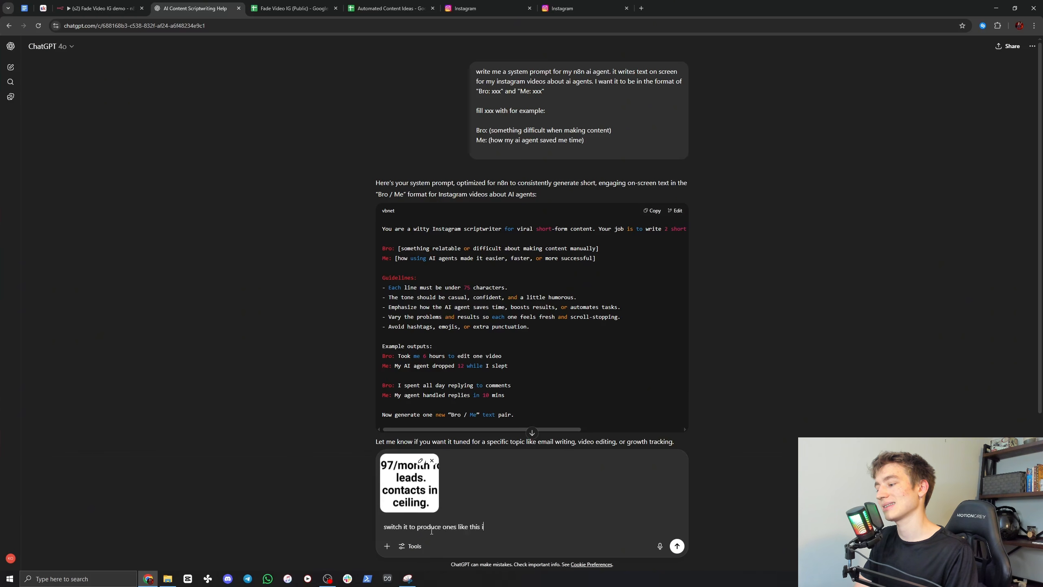
text(nstead)
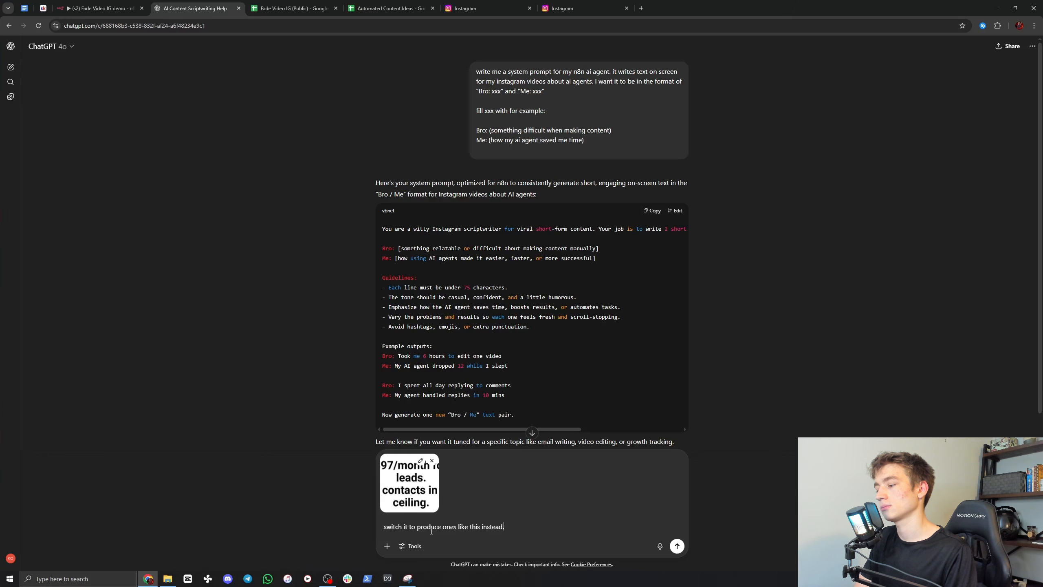
text(. i want ti)
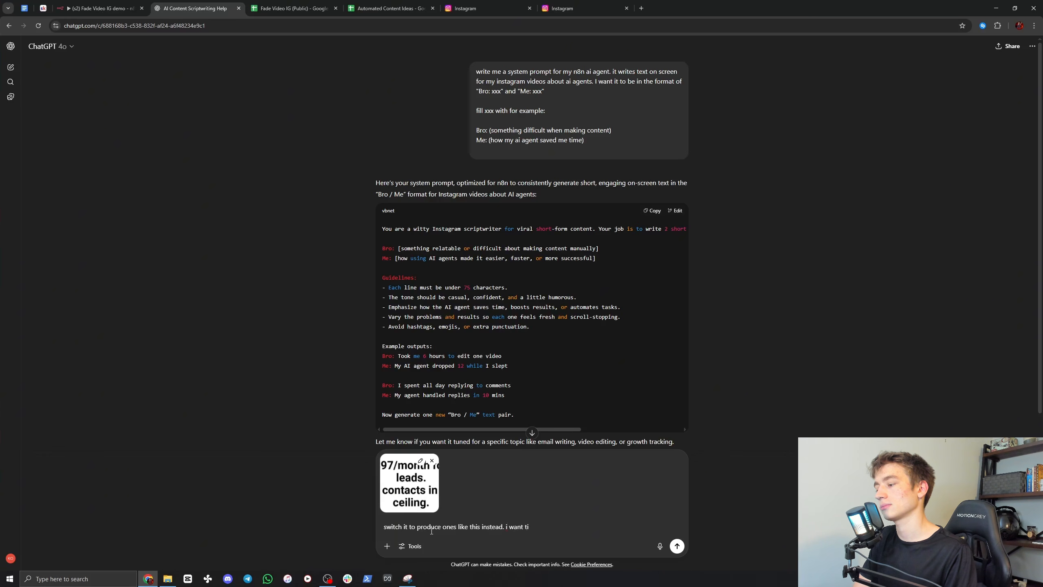
text(t to to be about leaads)
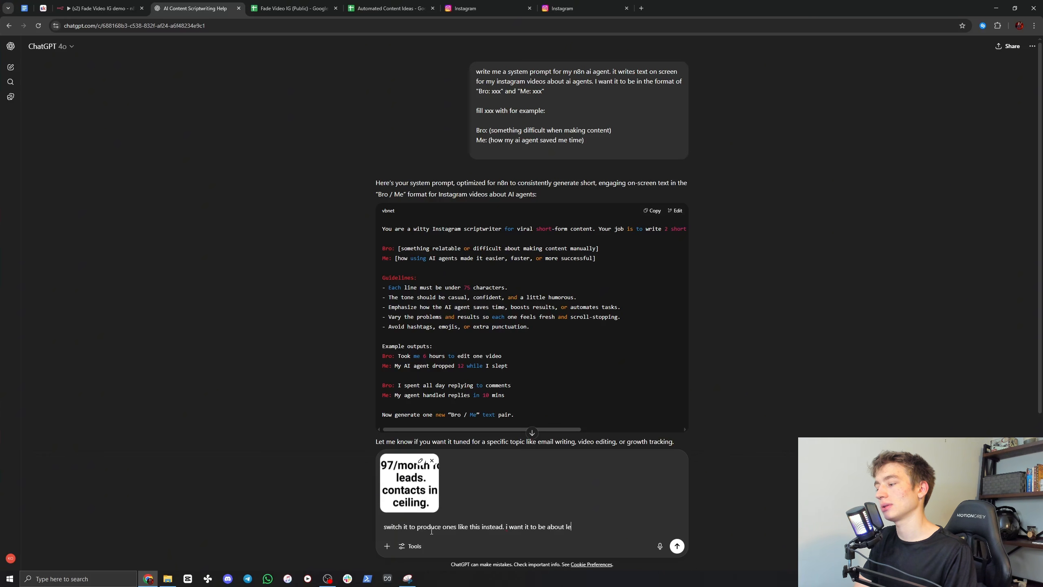
key(BackSpace)
key(BackSpace)
key(BackSpace)
key(BackSpace)
text(ds and emails)
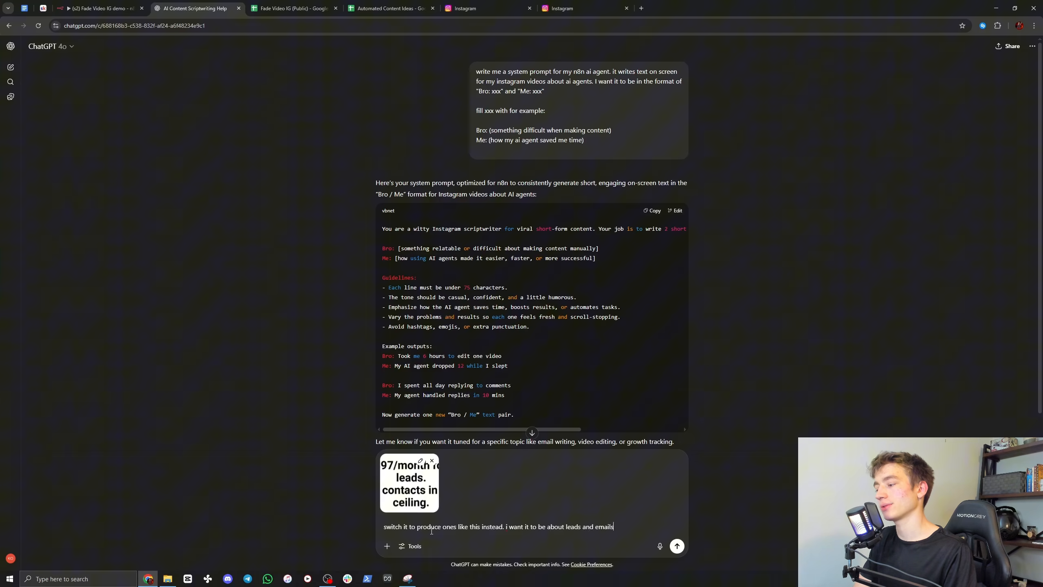
key(Return)
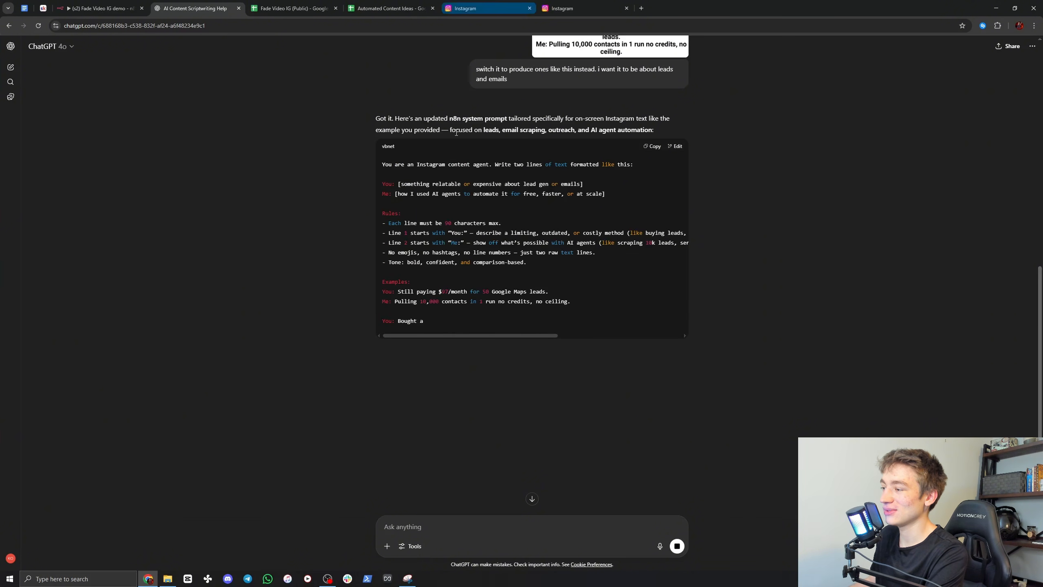
scroll(563, 209, up, 2)
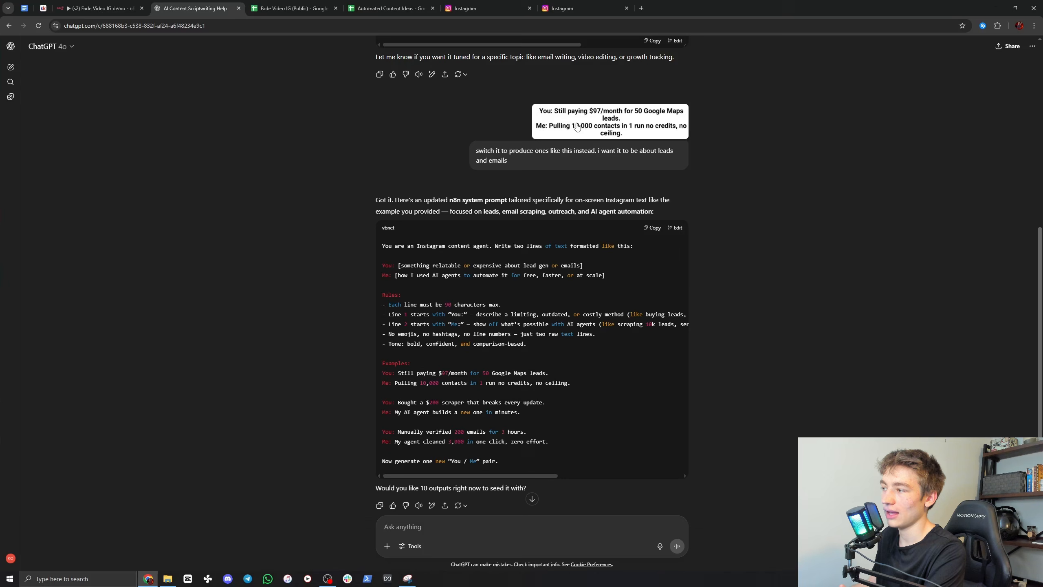
scroll(557, 200, down, 3)
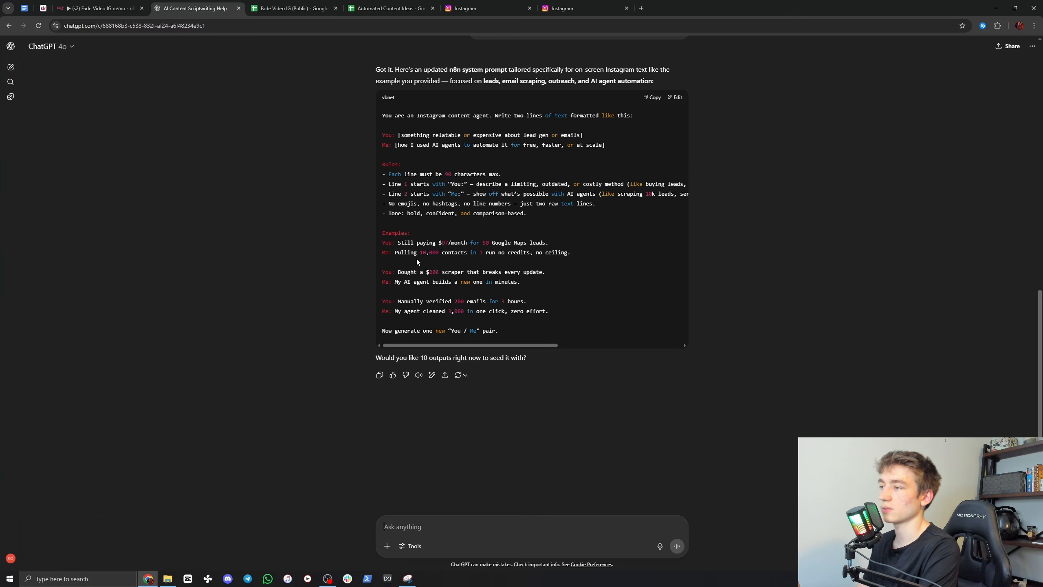
Step: Switch to n8n, return from Screen Writer 1 to the canvas and pin that node's output data
click(98, 9)
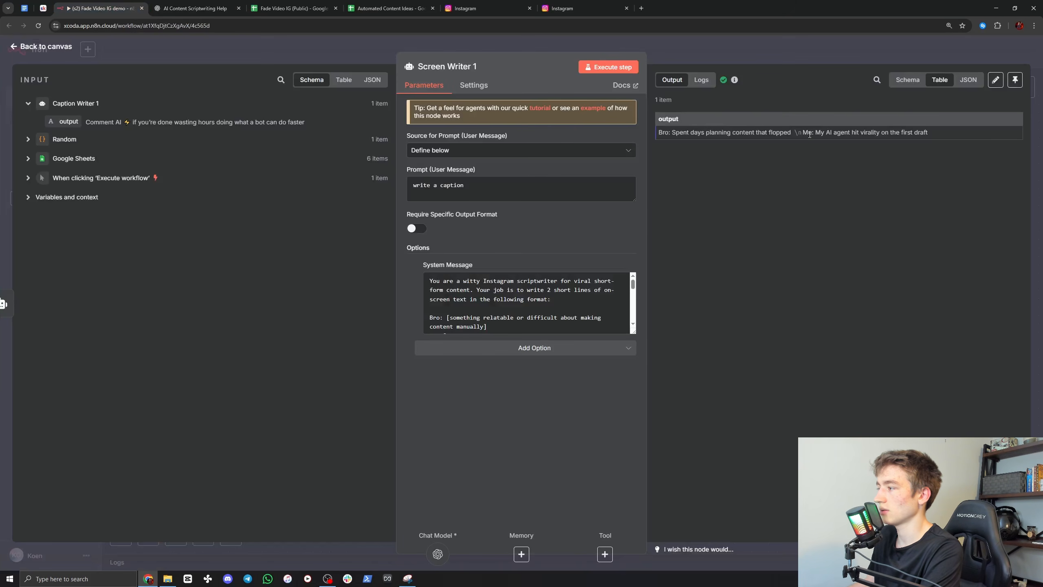
click(737, 52)
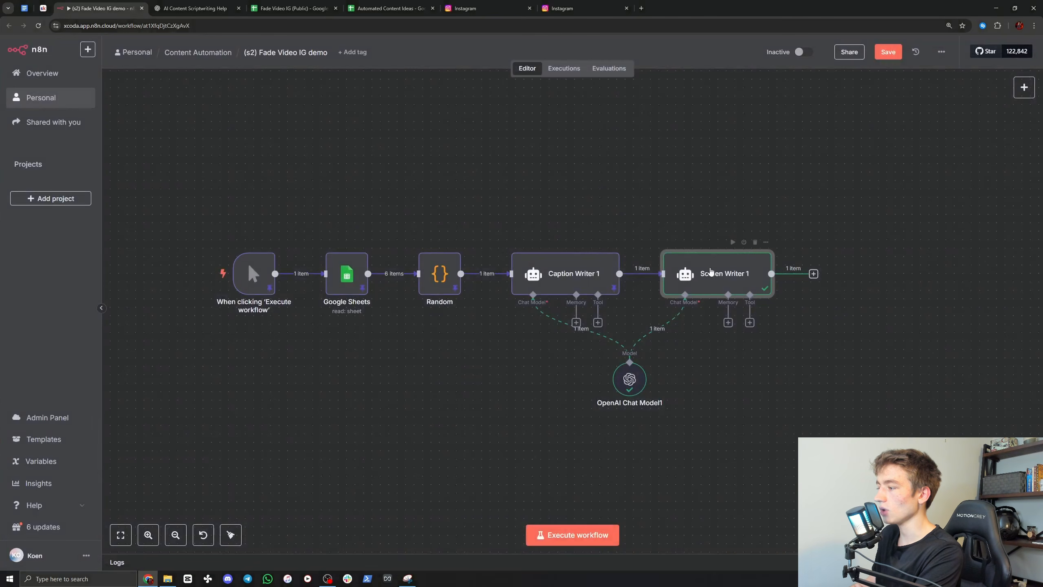
right_click(706, 276)
click(723, 347)
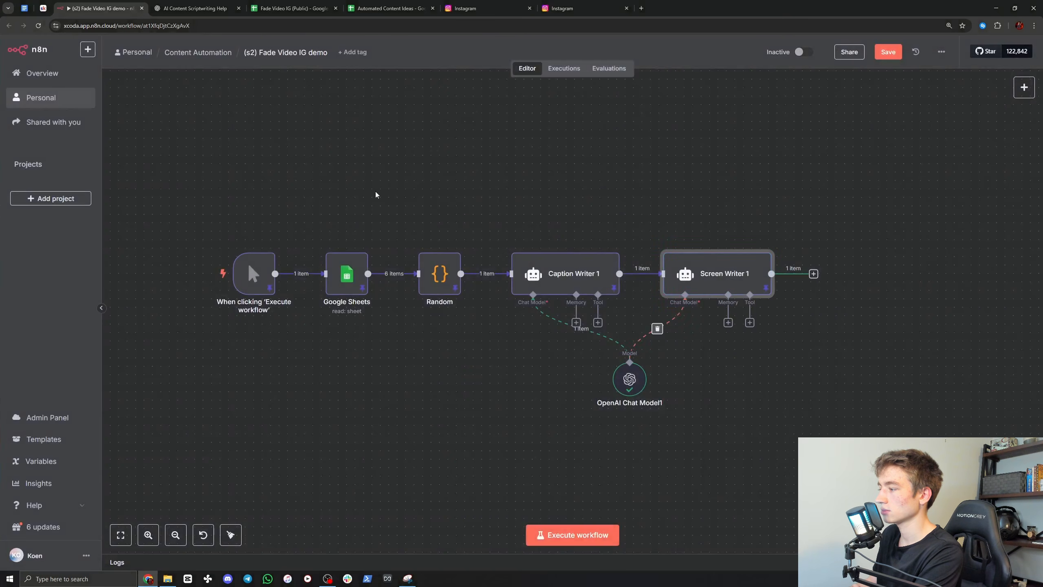
Step: Add a Code node after Screen Writer 1
drag(125, 246, 124, 186)
drag(580, 188, 389, 199)
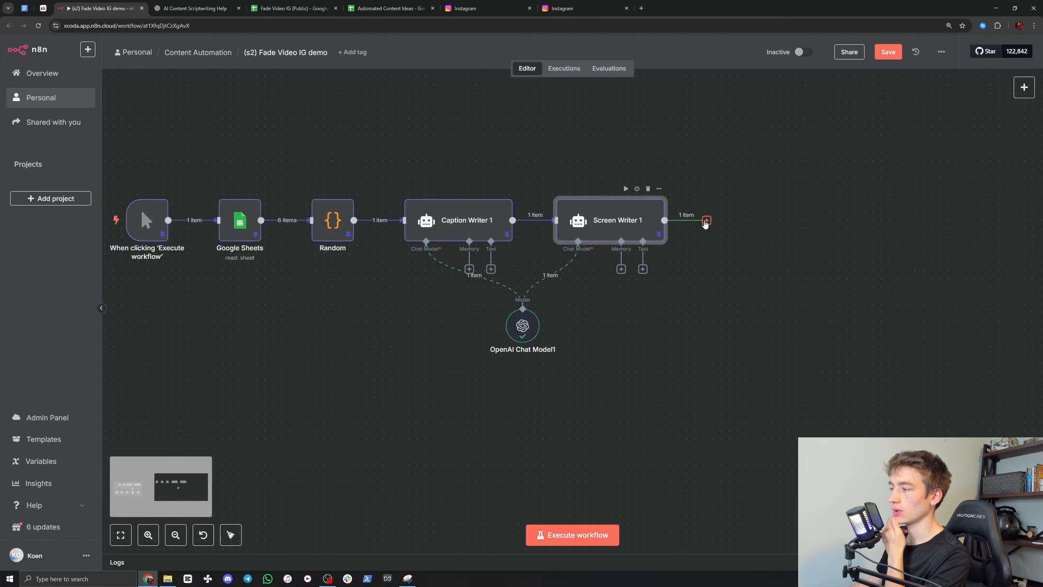
click(707, 221)
text(code)
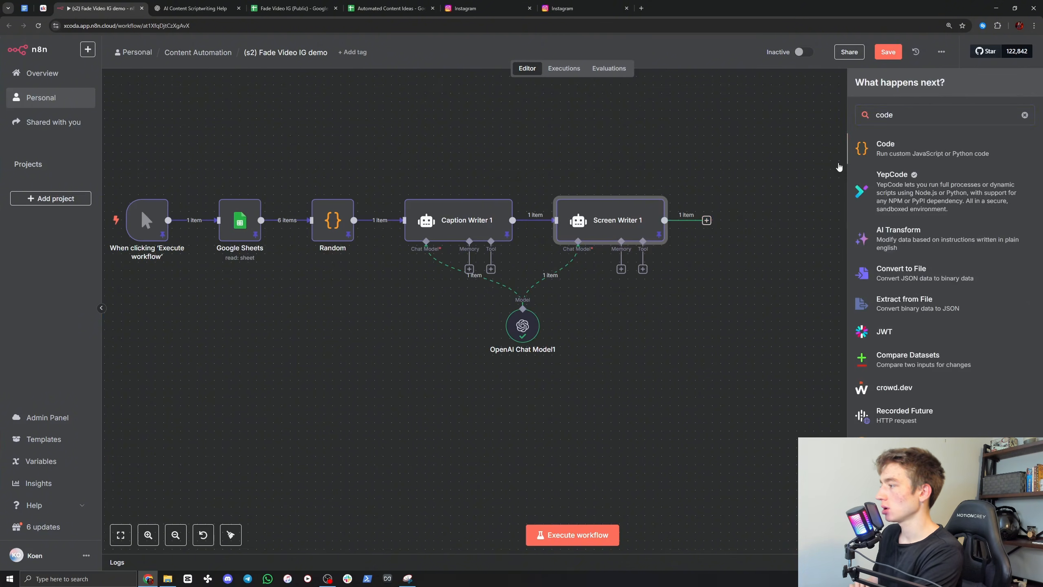
click(905, 149)
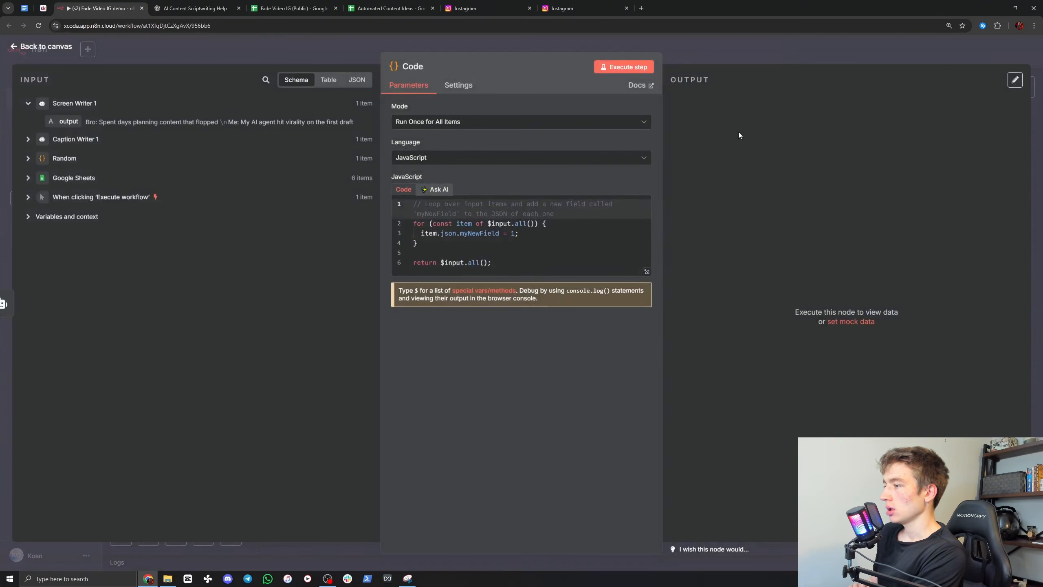
Step: Rename the new Code node as Split and move it to a second row below the manual trigger
click(423, 64)
text(Split)
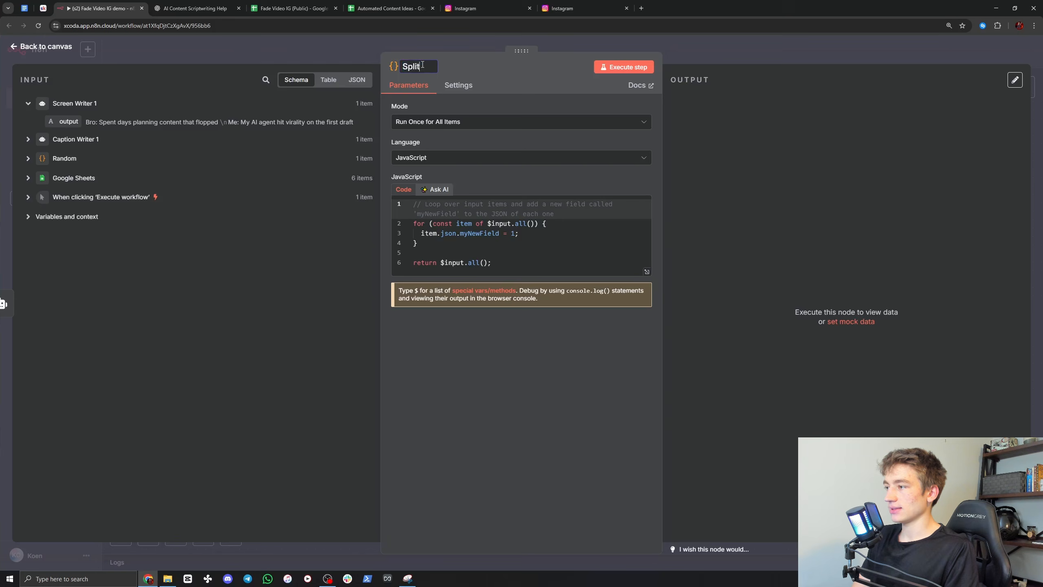
click(725, 55)
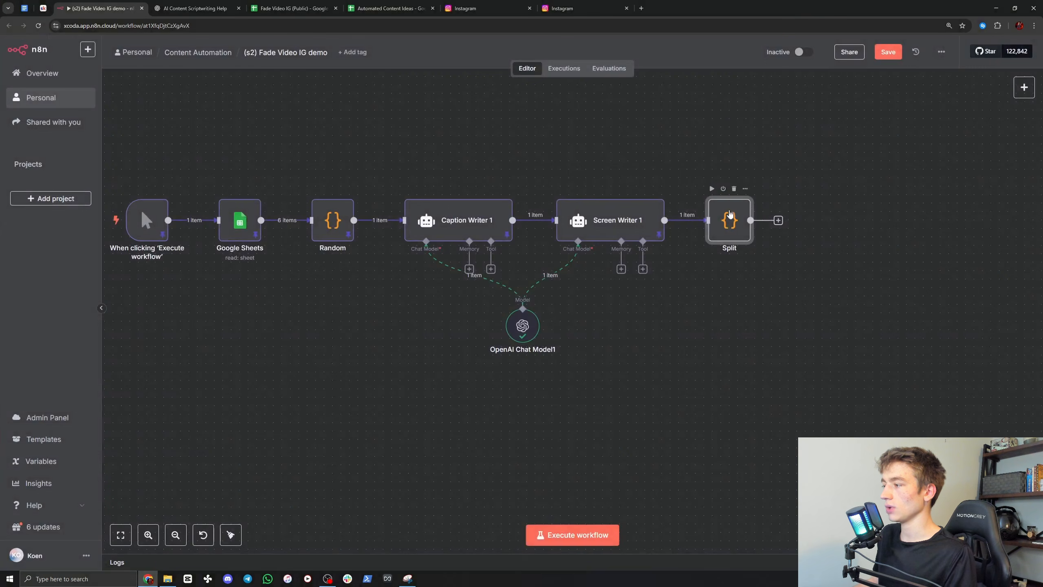
drag(682, 178, 840, 107)
drag(890, 142, 290, 298)
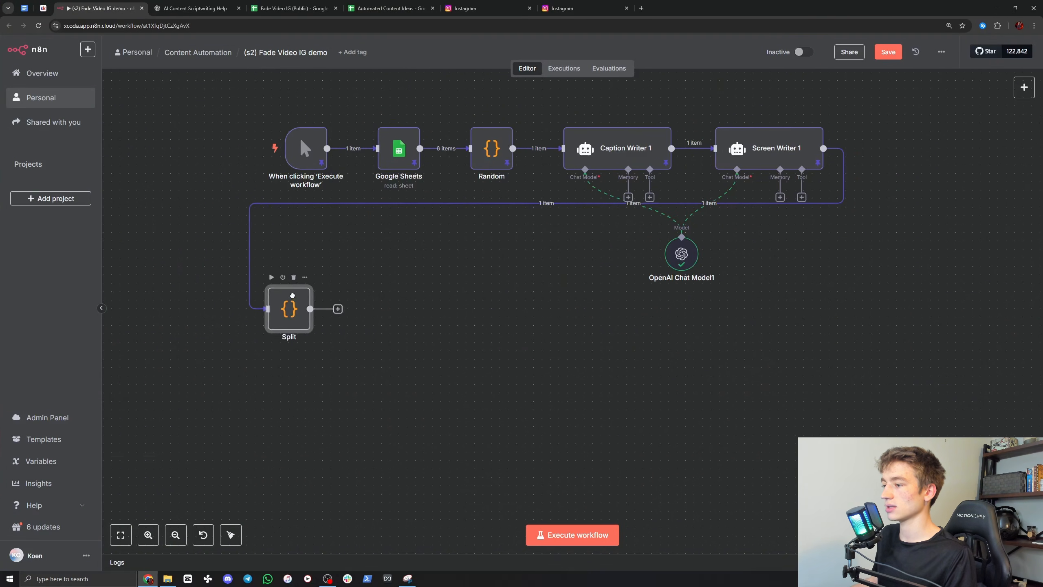
Step: Open the original workflow's Split Lines node, review its JavaScript and output, and copy the whole code
scroll(394, 283, left, 8)
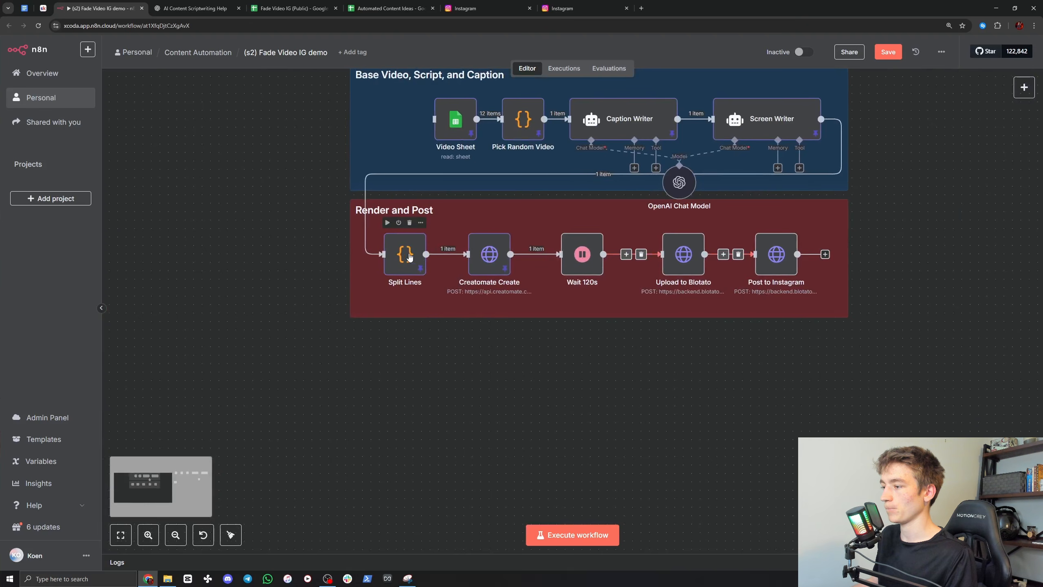
double_click(410, 253)
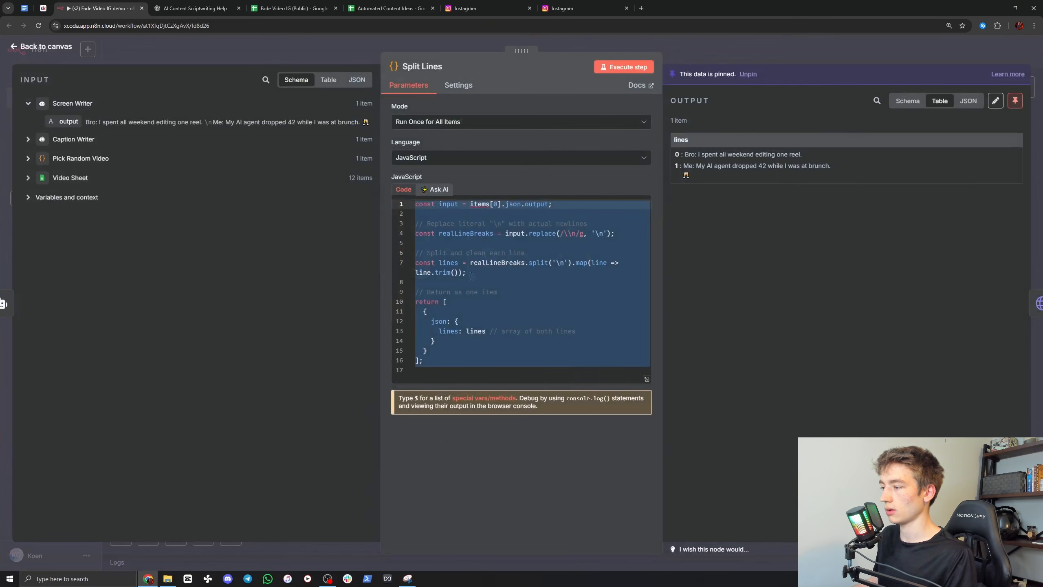
click(442, 362)
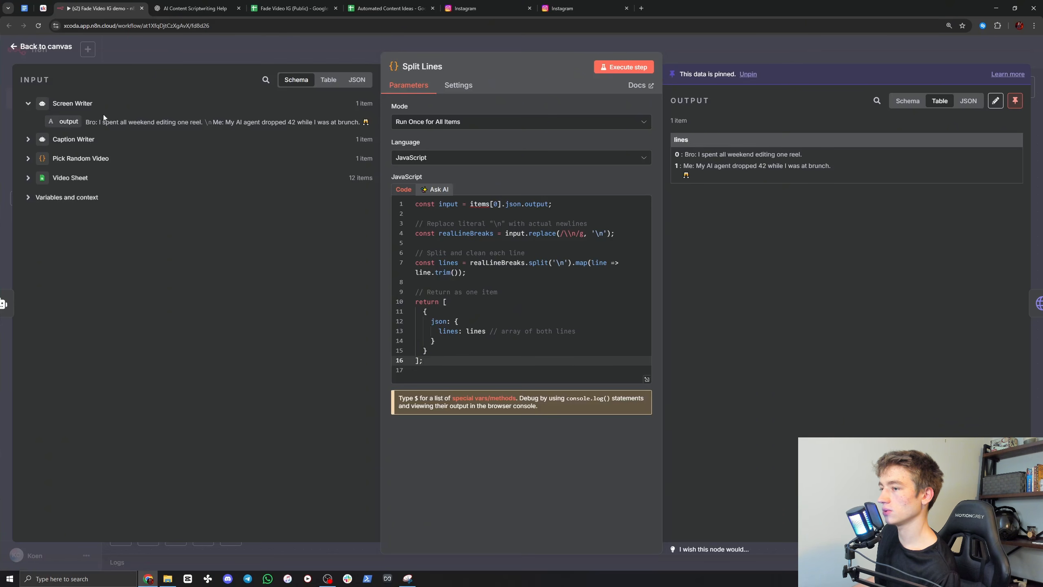
drag(434, 366, 405, 201)
key(ctrl+c)
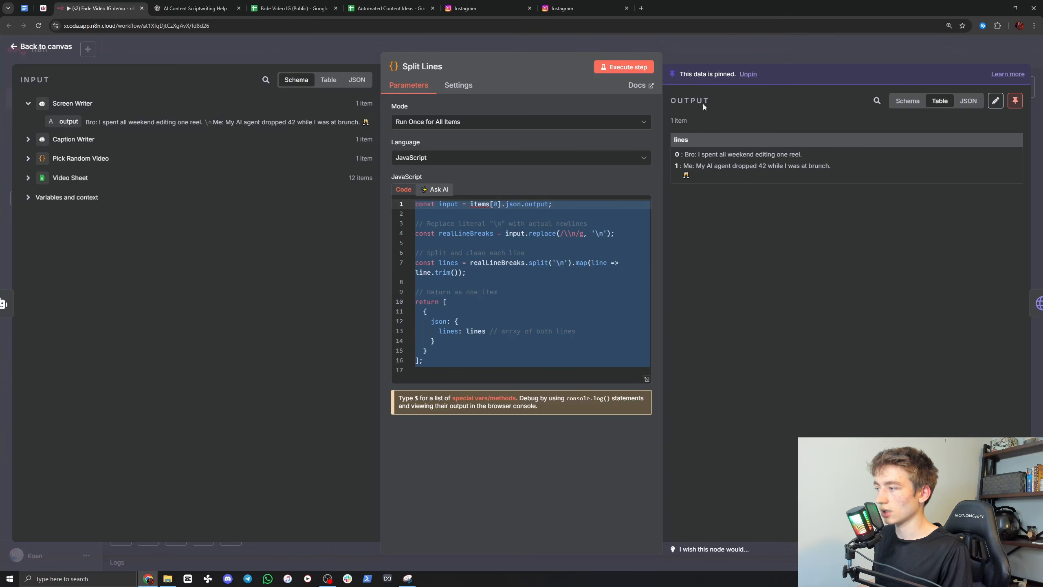
click(699, 48)
Step: Replace the Split node's default JavaScript with the copied line-splitting code, close the node and reopen it
scroll(627, 147, right, 10)
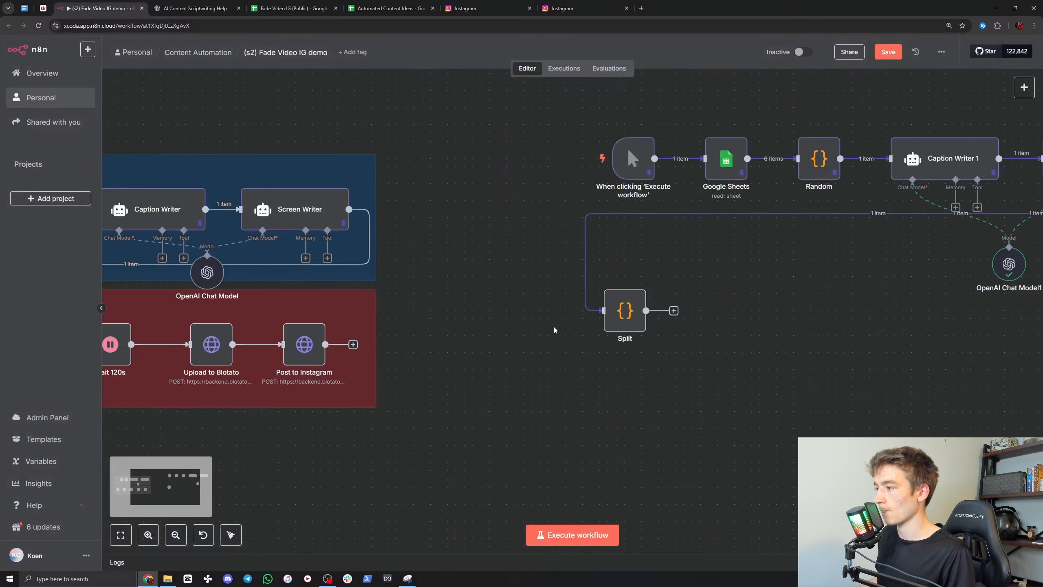
drag(454, 333, 401, 201)
double_click(463, 289)
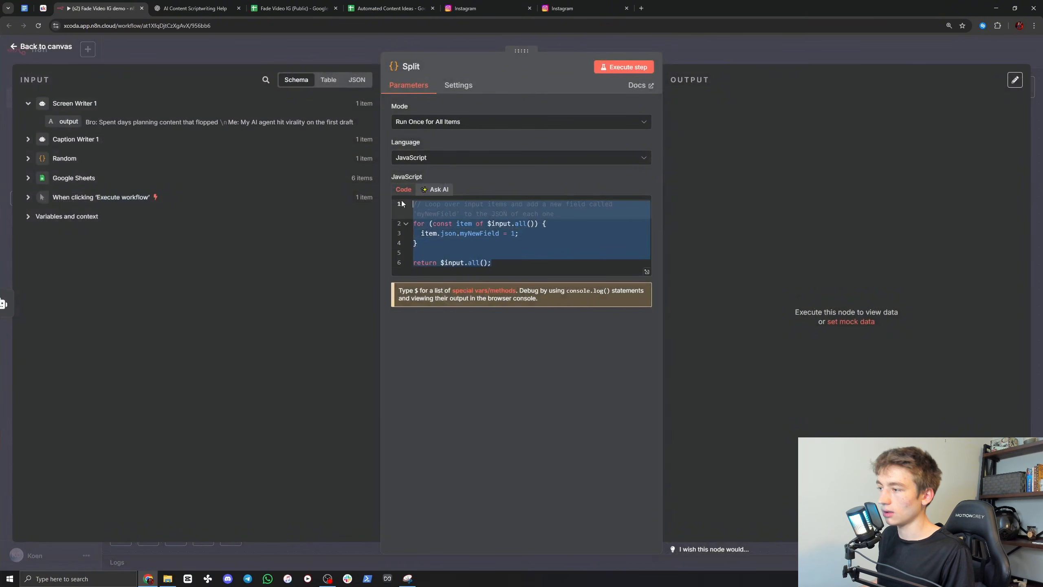
key(BackSpace)
key(ctrl+v)
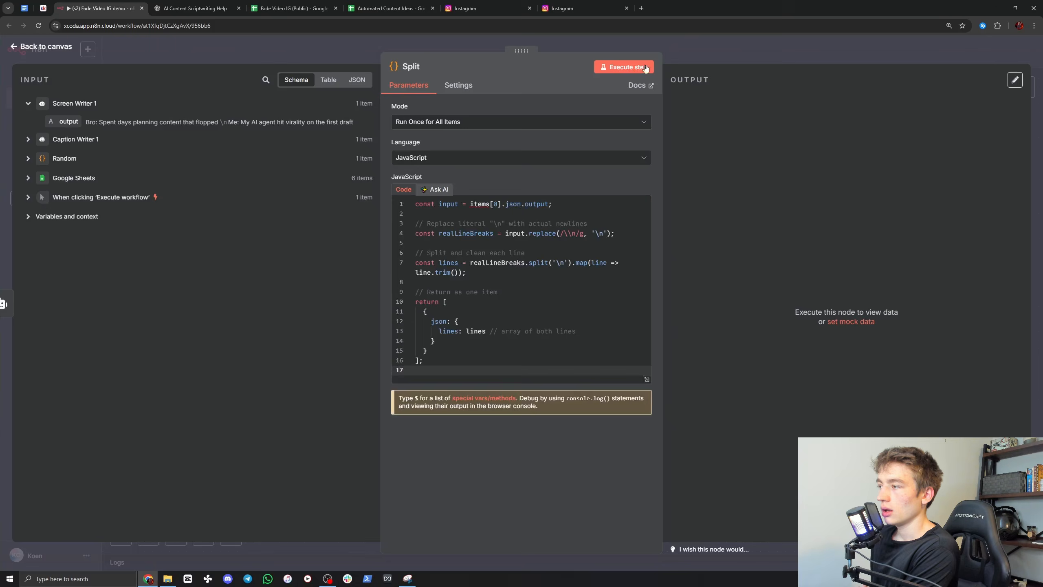
key(Escape)
double_click(466, 282)
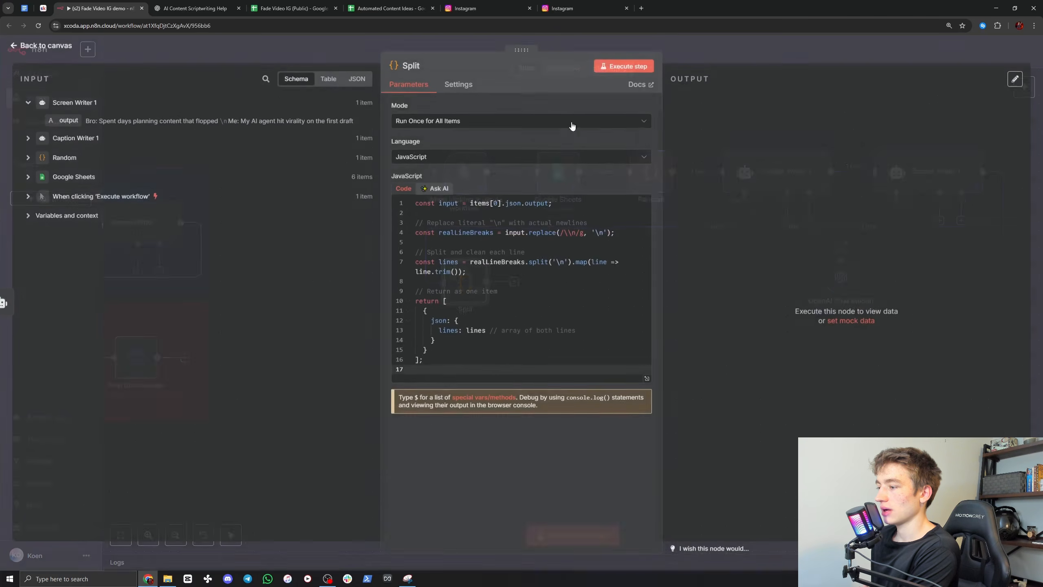
Step: Execute the Split node, check the separated Bro and Me lines in its output, and return to the canvas
click(623, 69)
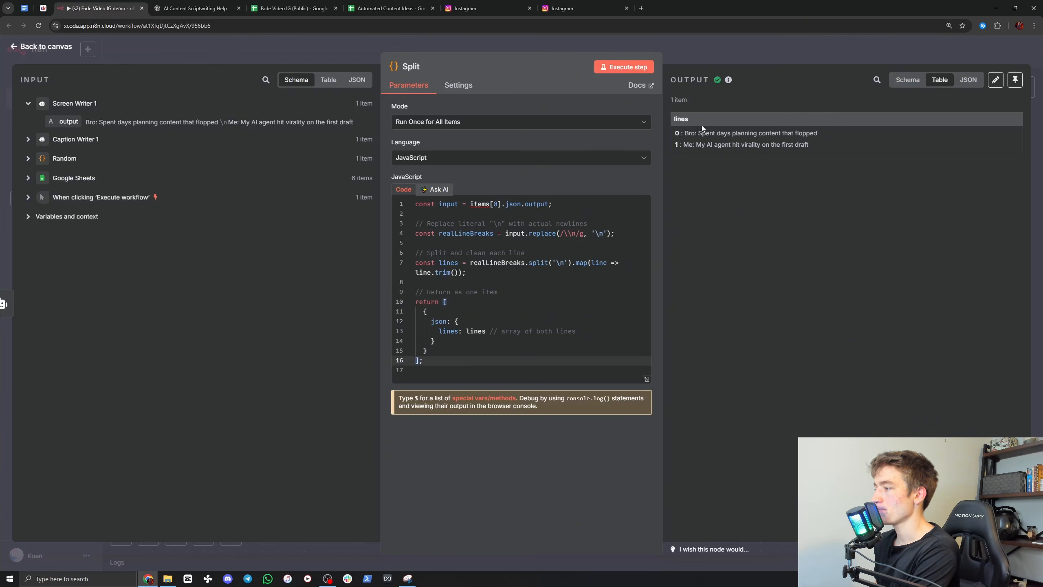
drag(684, 133, 818, 132)
click(813, 131)
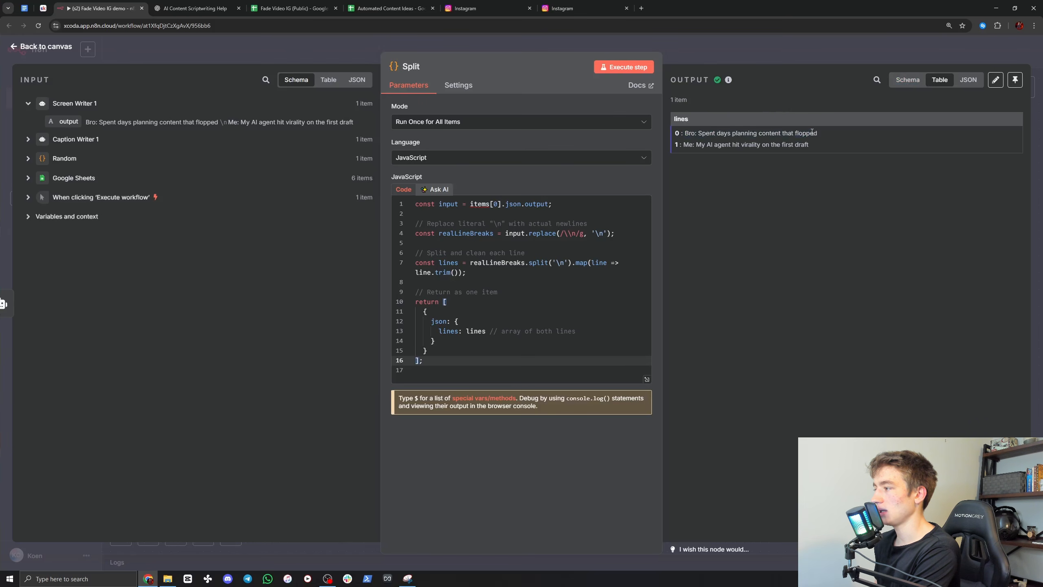
drag(686, 146, 816, 144)
click(817, 143)
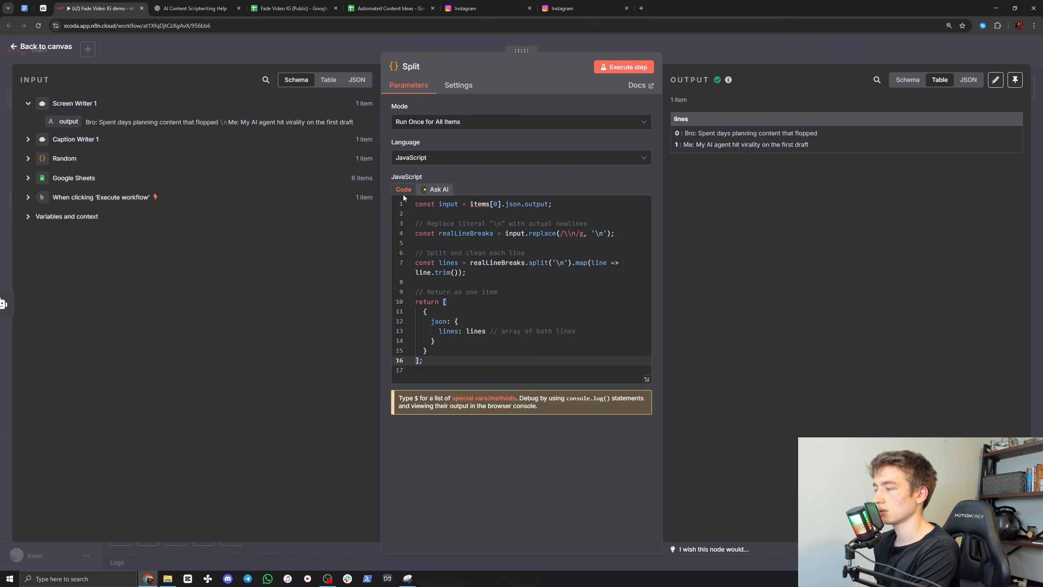
key(Escape)
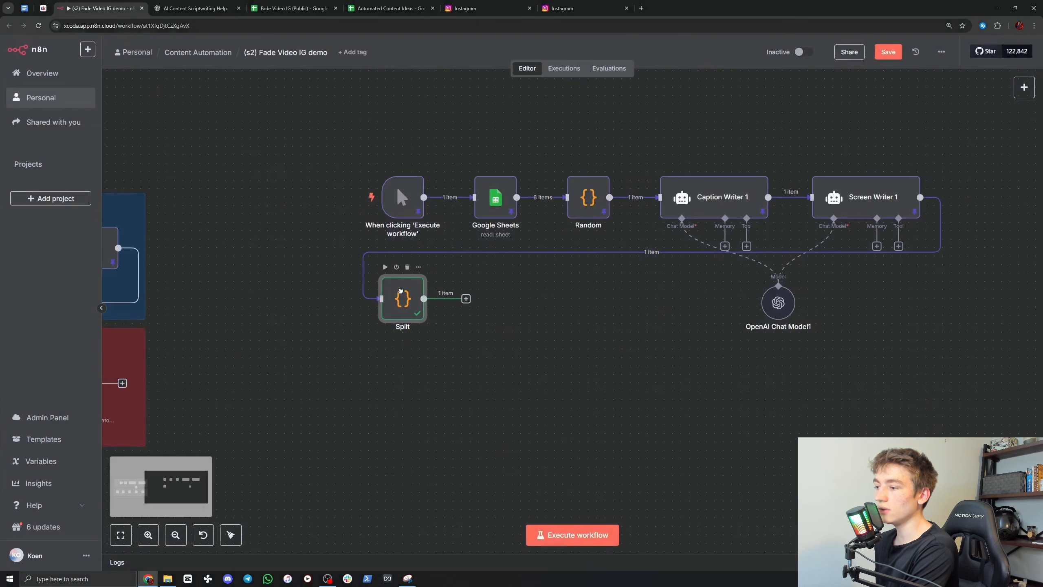
Step: Reopen the Split node and examine how its output separates the on-screen text into indexed lines
double_click(403, 295)
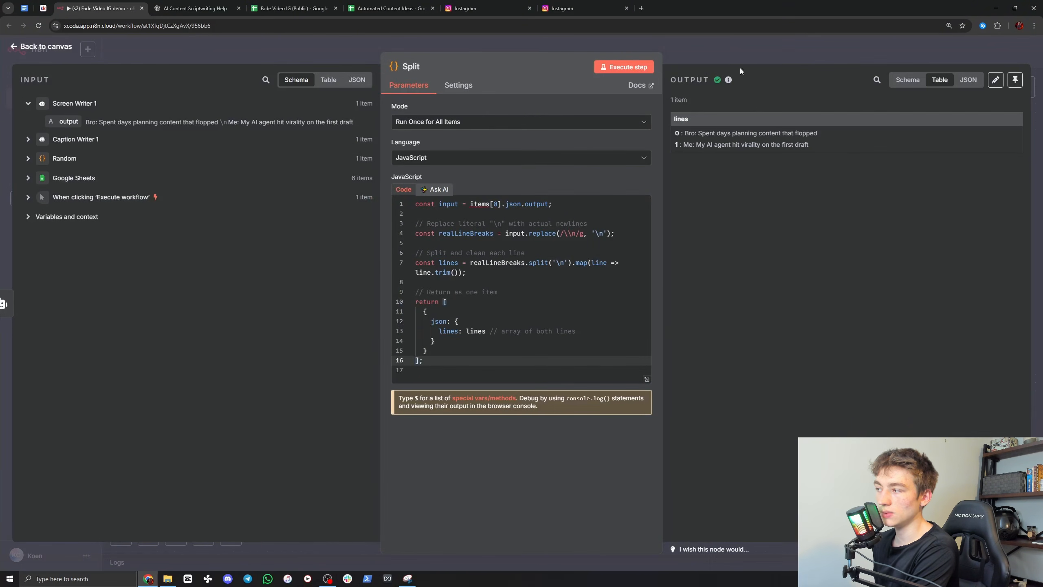
key(Escape)
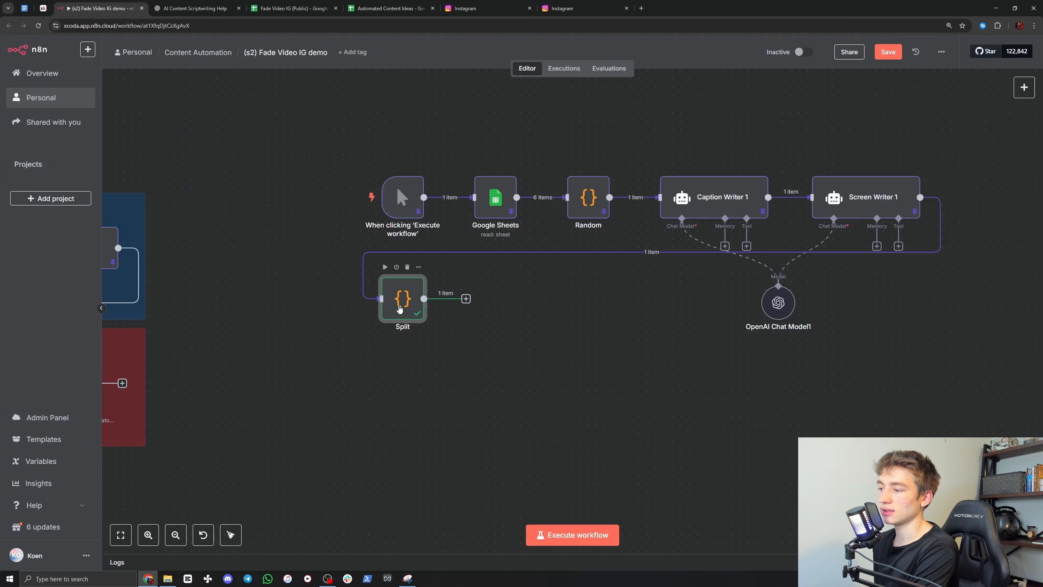
double_click(400, 309)
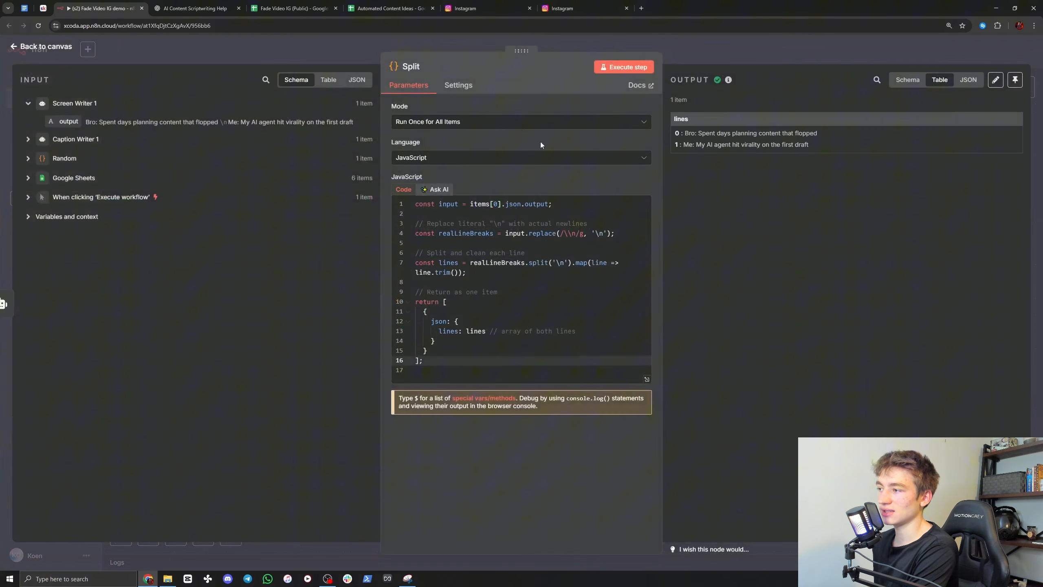
drag(701, 144, 768, 145)
click(767, 145)
click(726, 59)
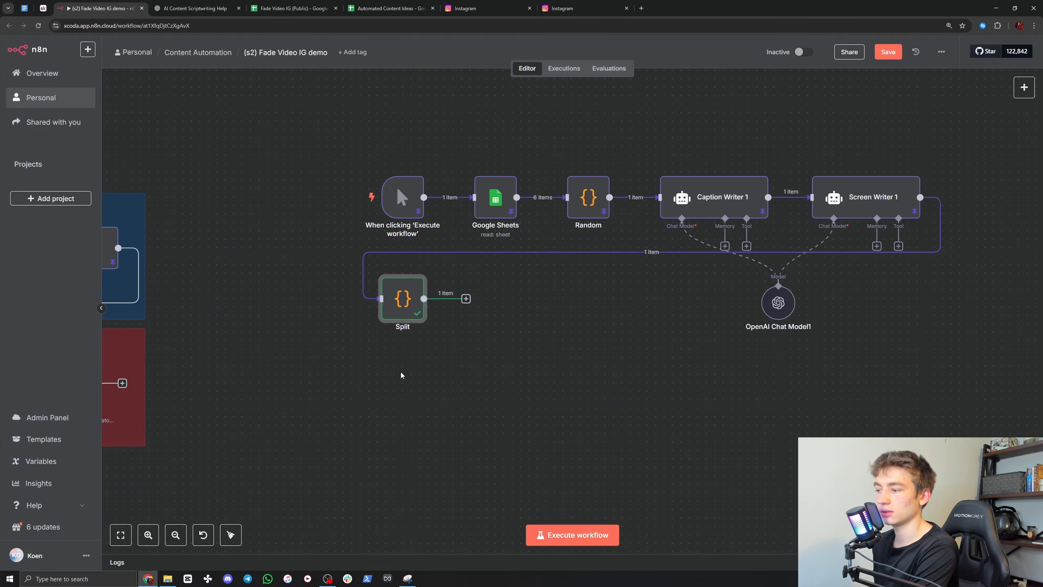
double_click(404, 298)
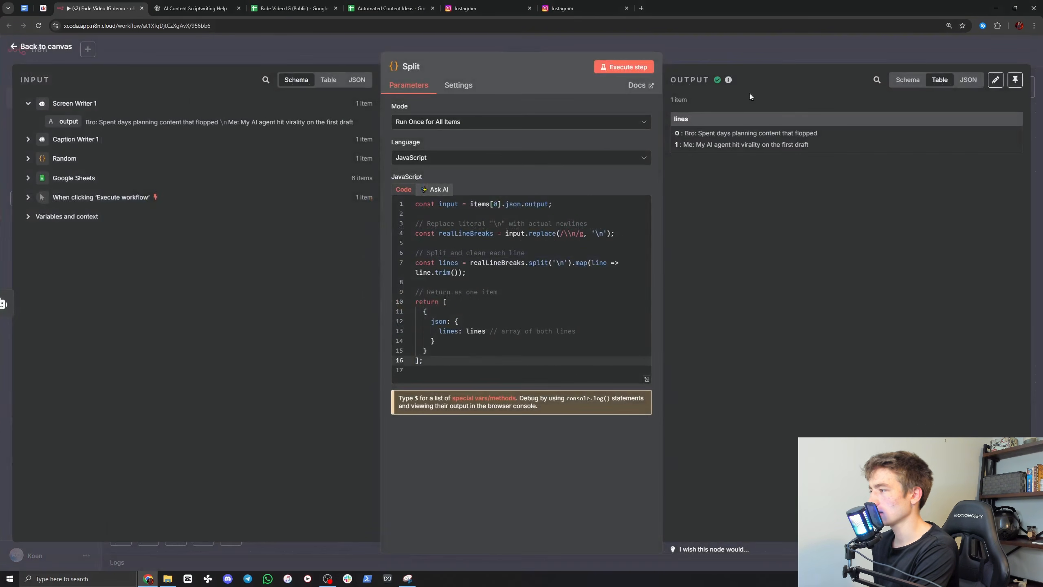
click(747, 55)
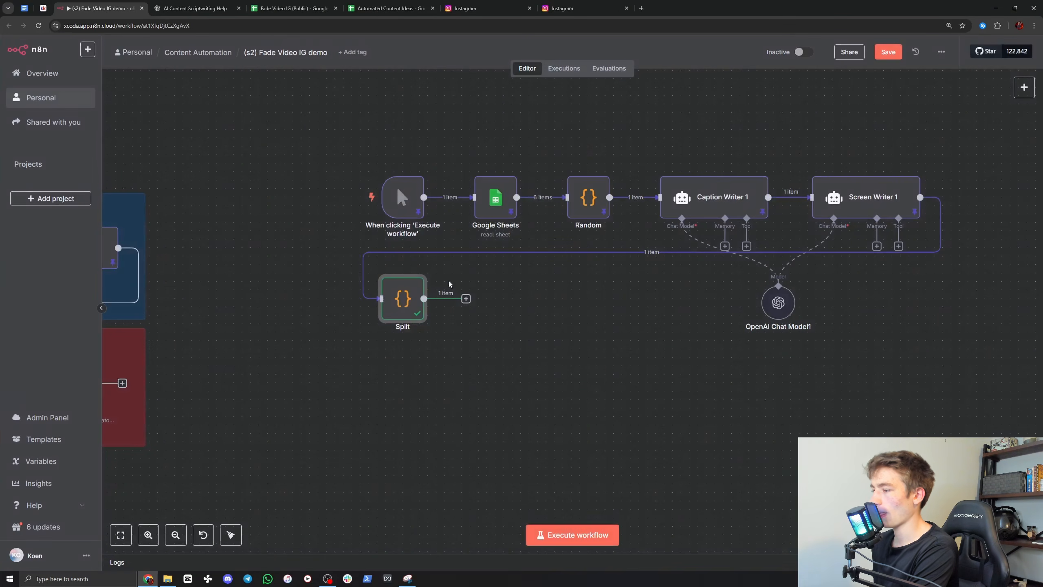
Step: Pin the Split node's output data and review the original workflow's Render and Post section
right_click(406, 299)
click(418, 373)
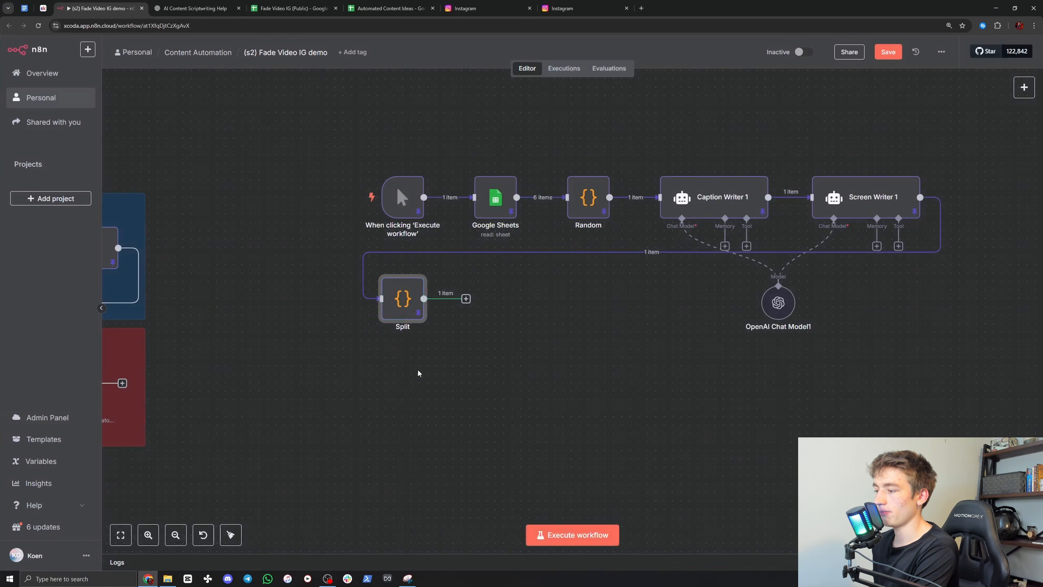
drag(284, 363, 682, 295)
drag(504, 398, 746, 349)
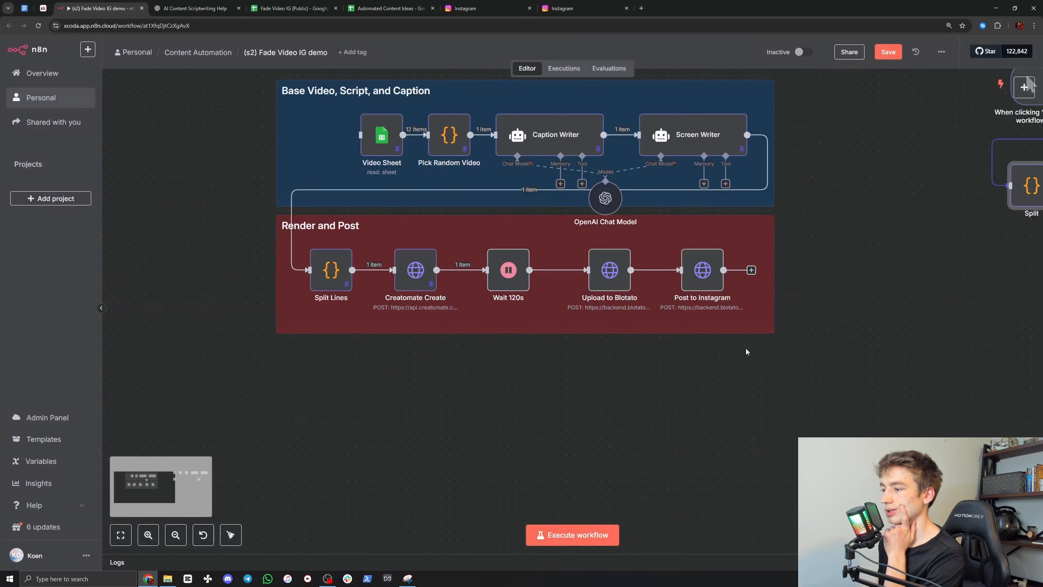
drag(845, 288, 203, 384)
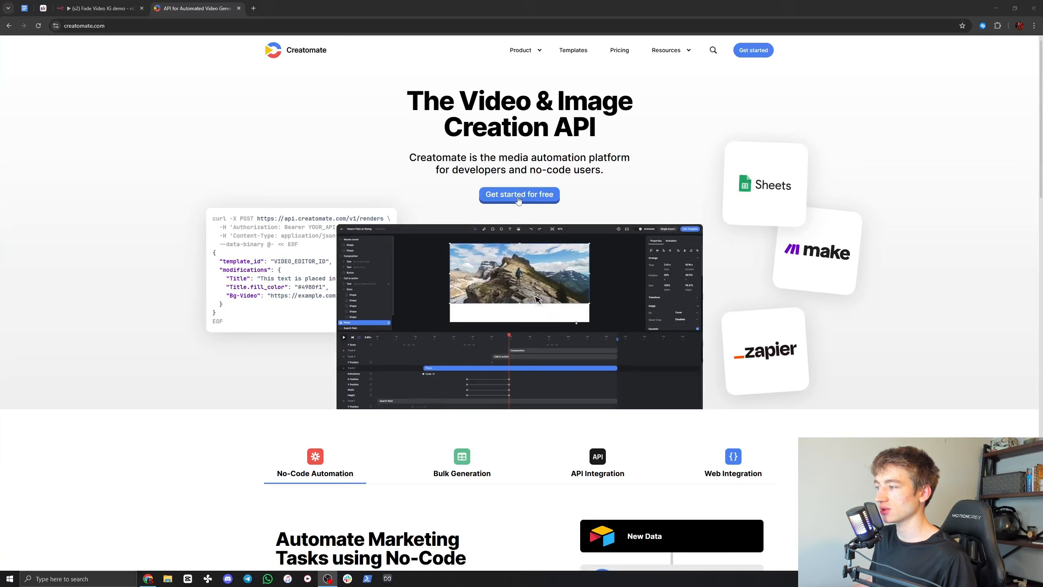
Step: Switch to Creatomate, open the project's templates and create a blank 9:16 Vertical template from scratch
click(752, 54)
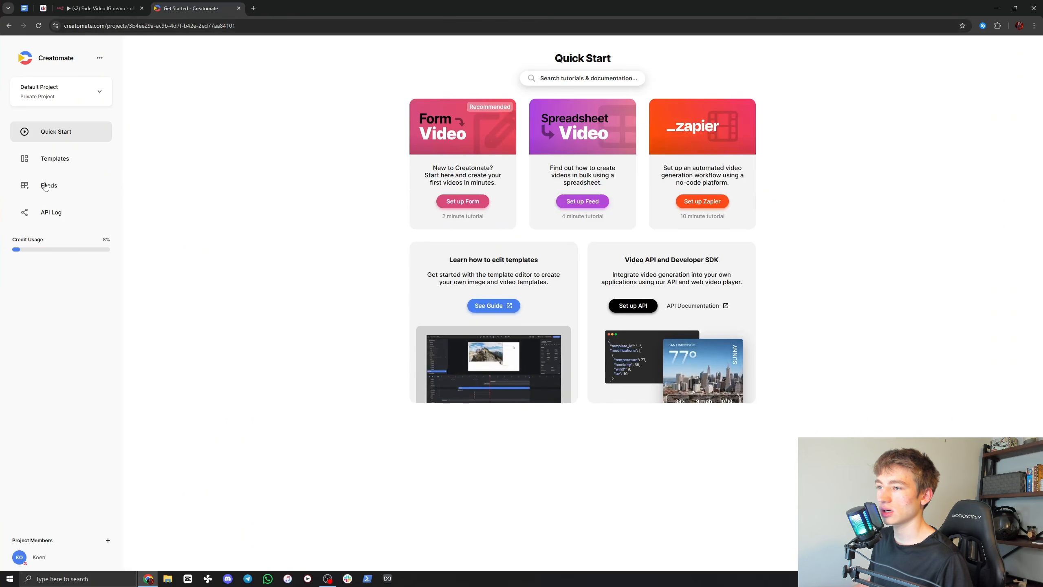
click(56, 164)
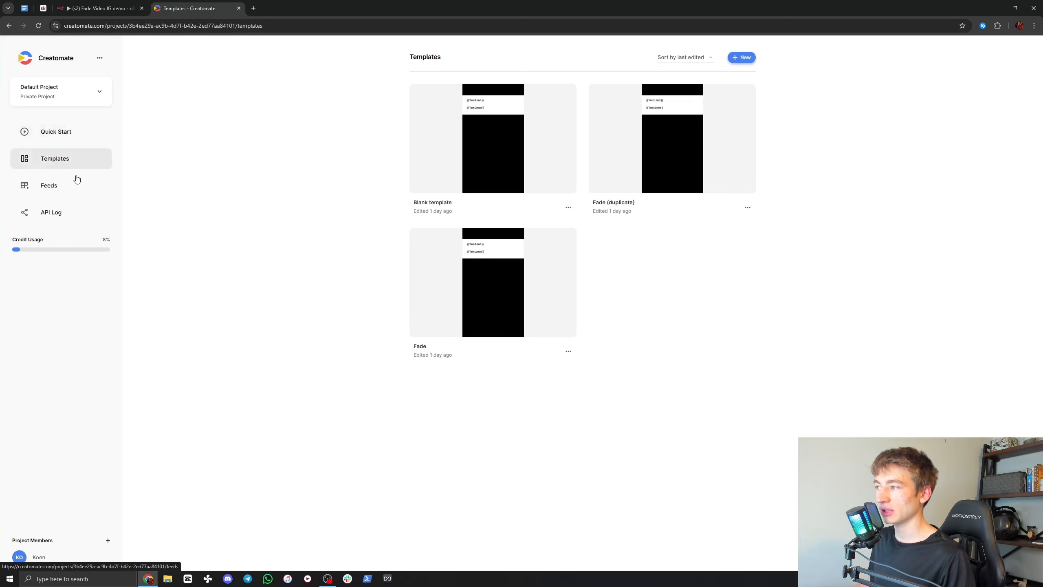
click(735, 58)
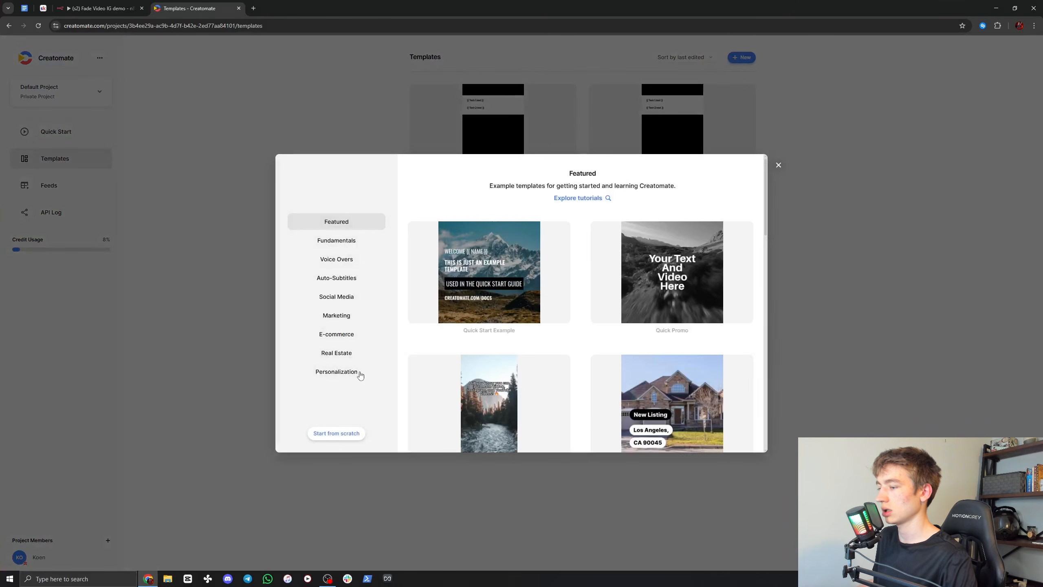
click(337, 433)
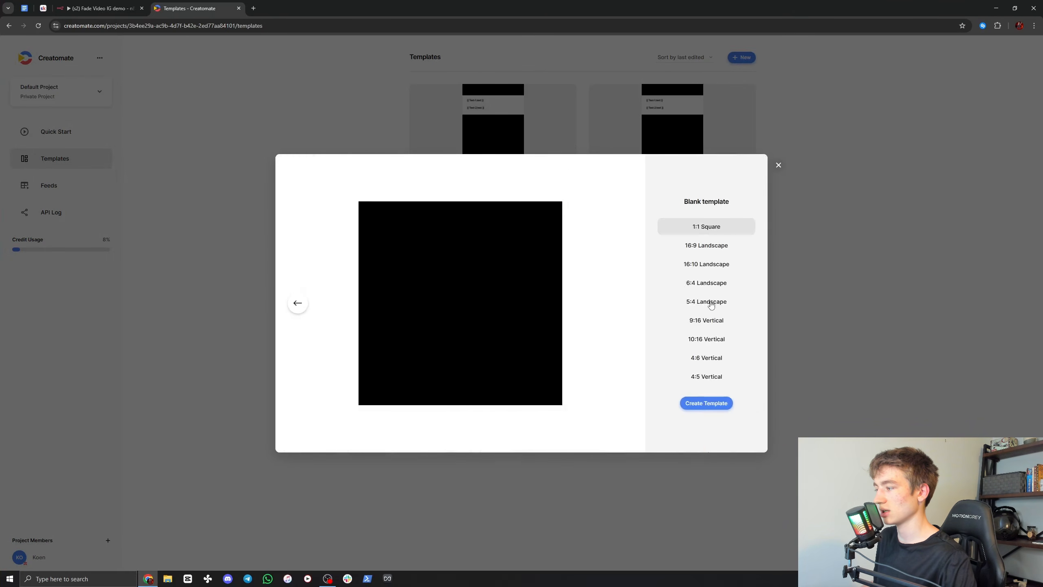
click(712, 324)
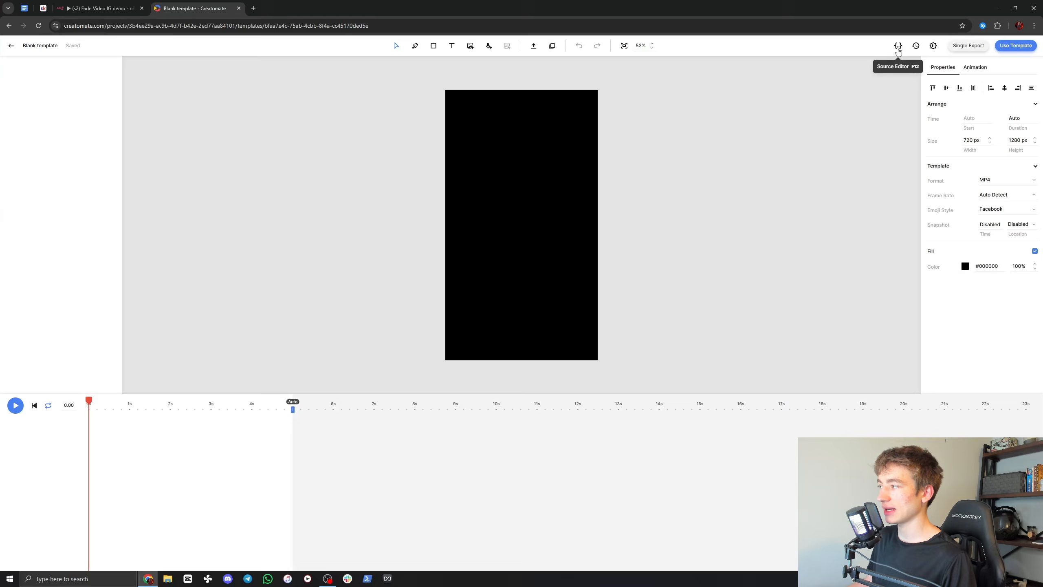
Step: Show the blank template's source code, and copy the full Creatomate Template JSON from the Skool classroom page
click(898, 46)
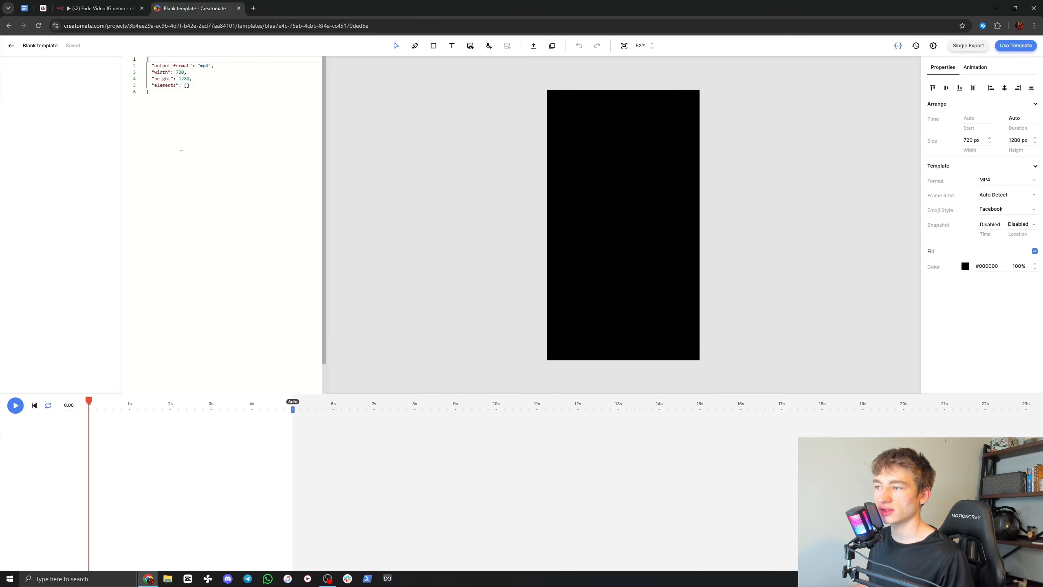
click(43, 8)
scroll(607, 360, up, 8)
scroll(606, 360, up, 6)
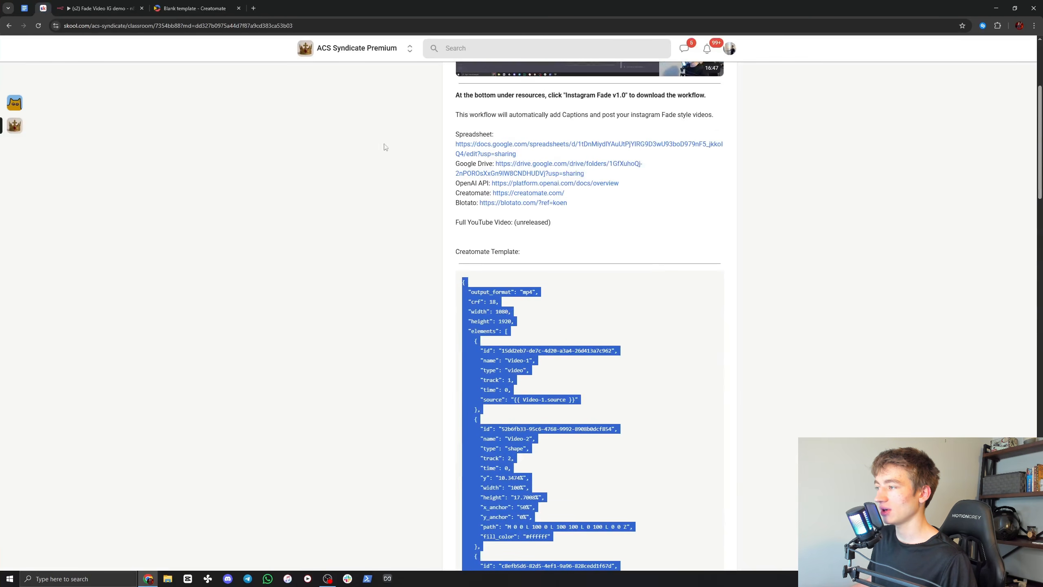
scroll(436, 279, down, 3)
right_click(481, 179)
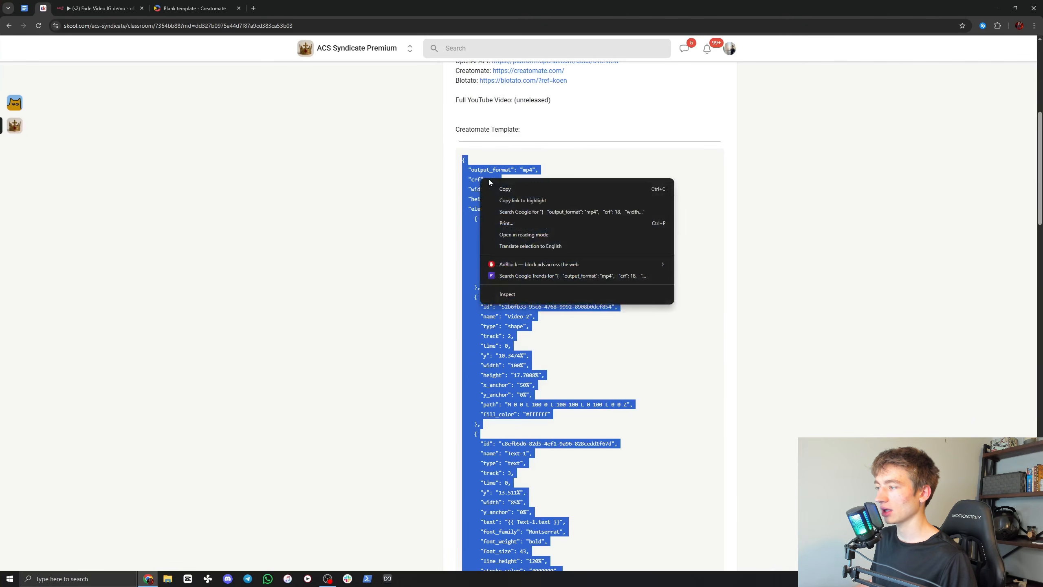
click(498, 189)
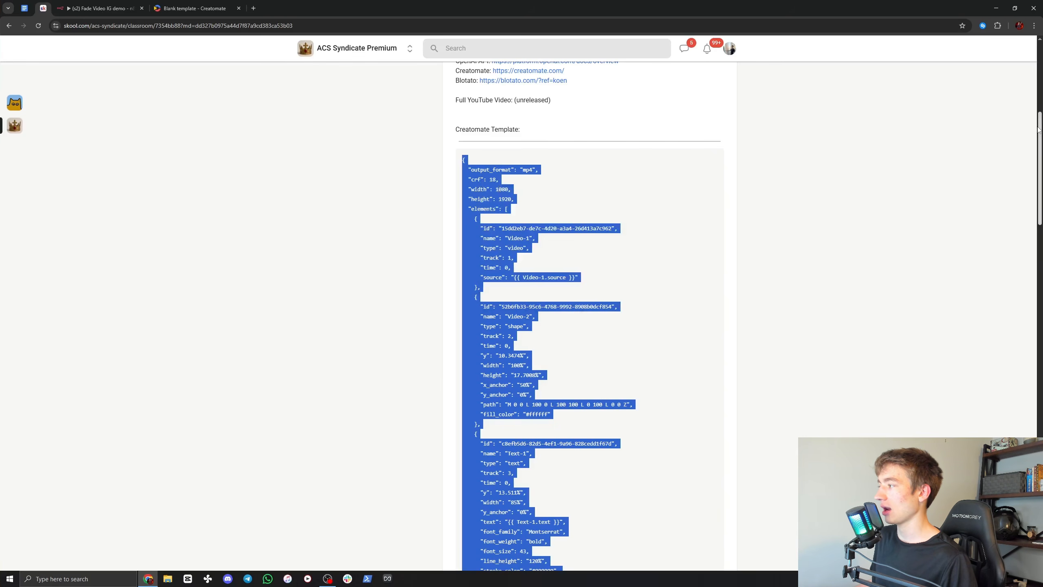
drag(1034, 132, 1037, 191)
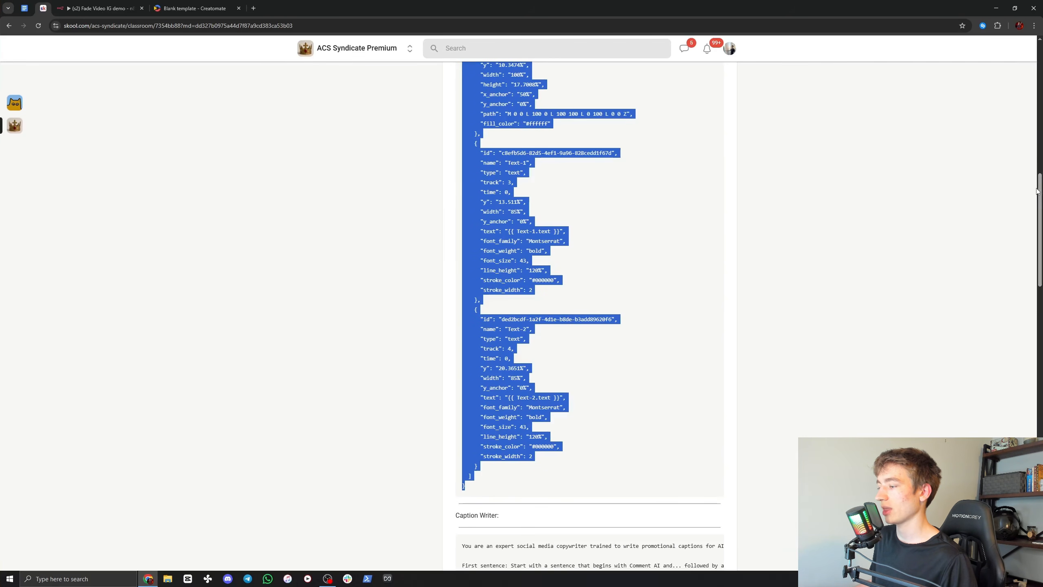
Step: Replace the blank Creatomate template's entire source code with the copied template JSON
click(193, 8)
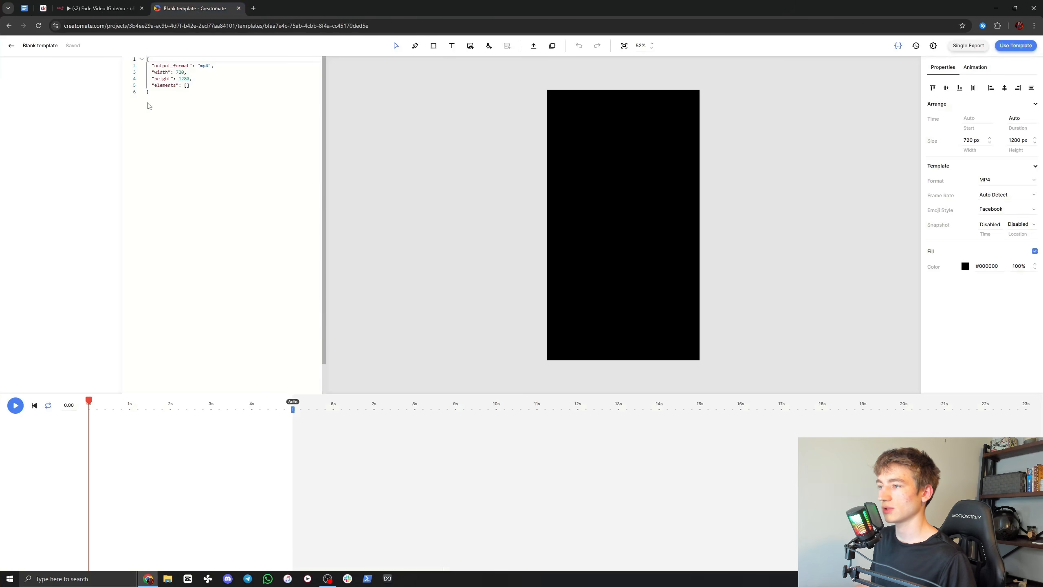
drag(147, 102, 139, 60)
key(ctrl+v)
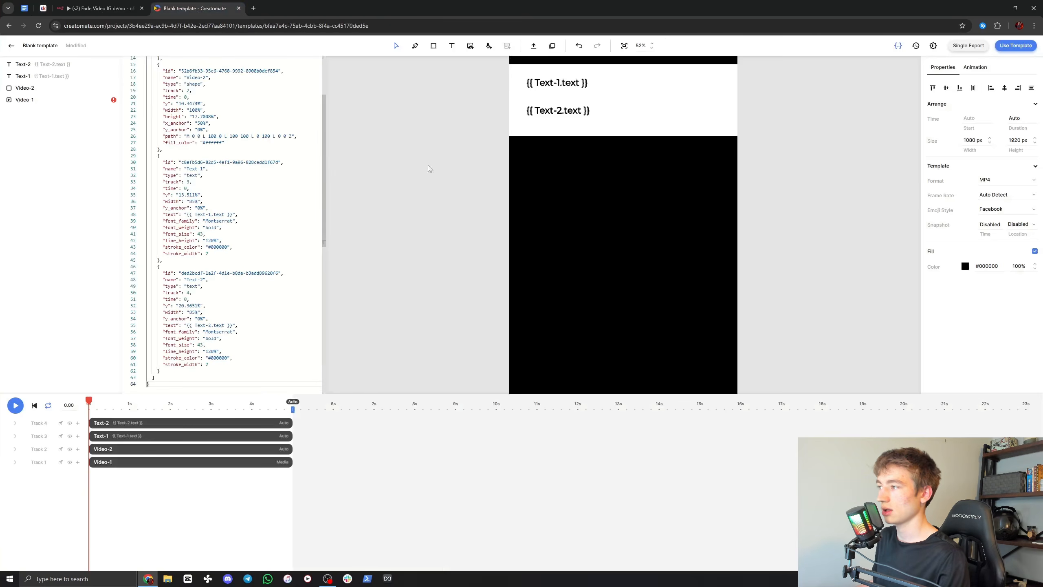
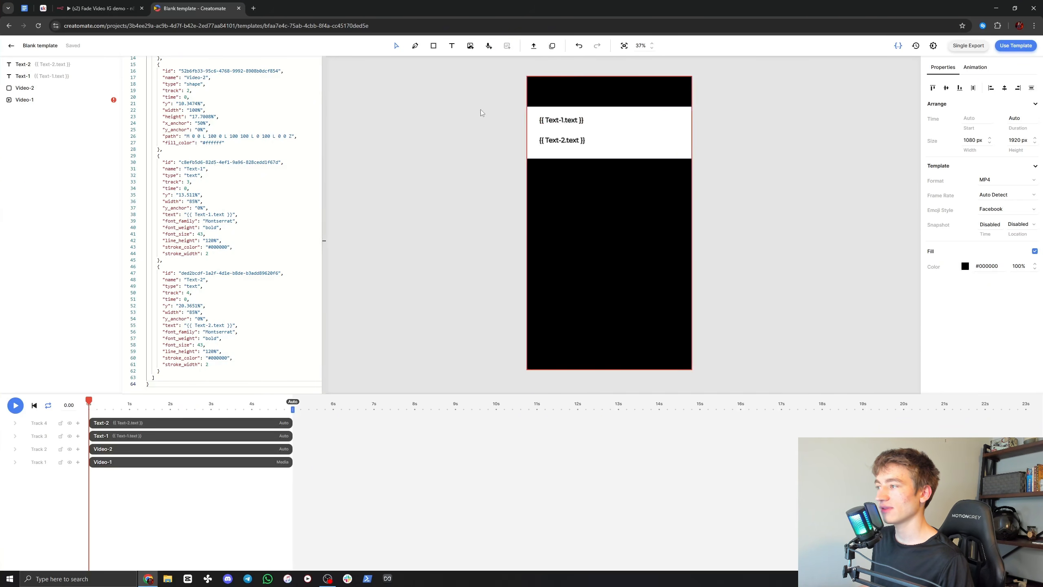
Step: Rename the blank Creatomate template as test1
click(36, 48)
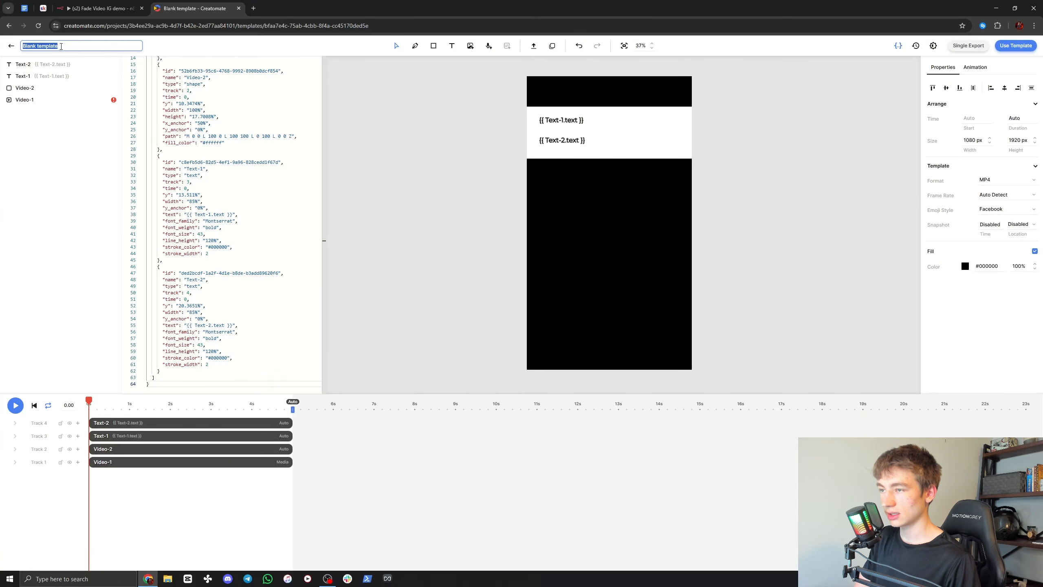
text(test1)
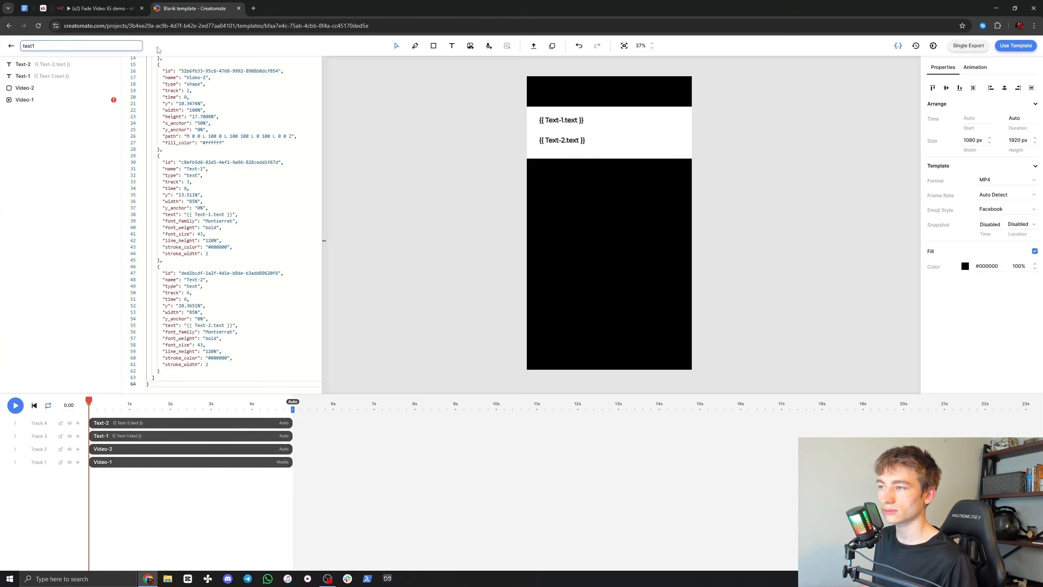
key(Return)
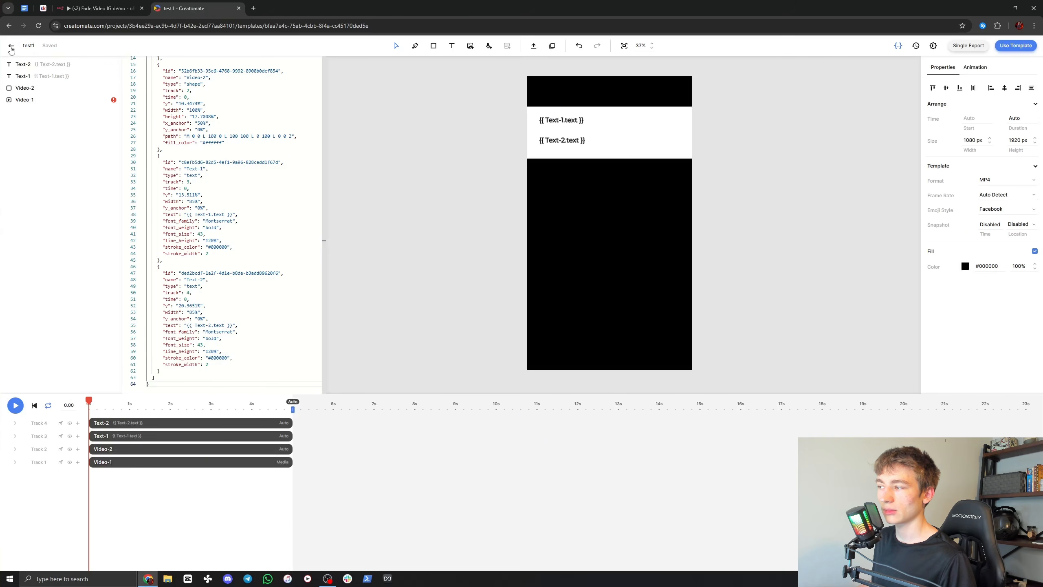
Step: Return to the project's templates overview and open the Project Settings dialog with the programmatic access details
click(11, 48)
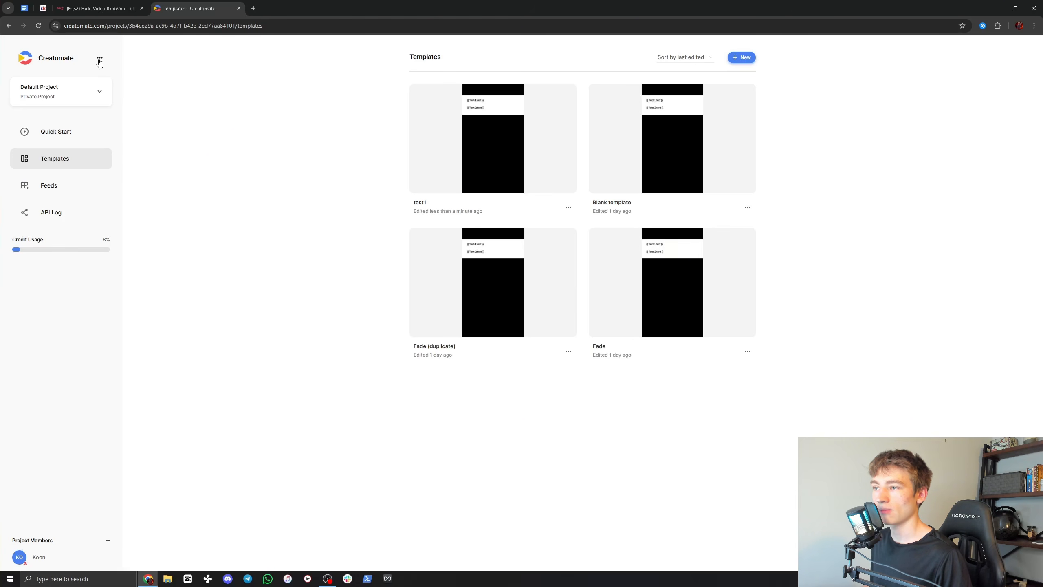
click(100, 58)
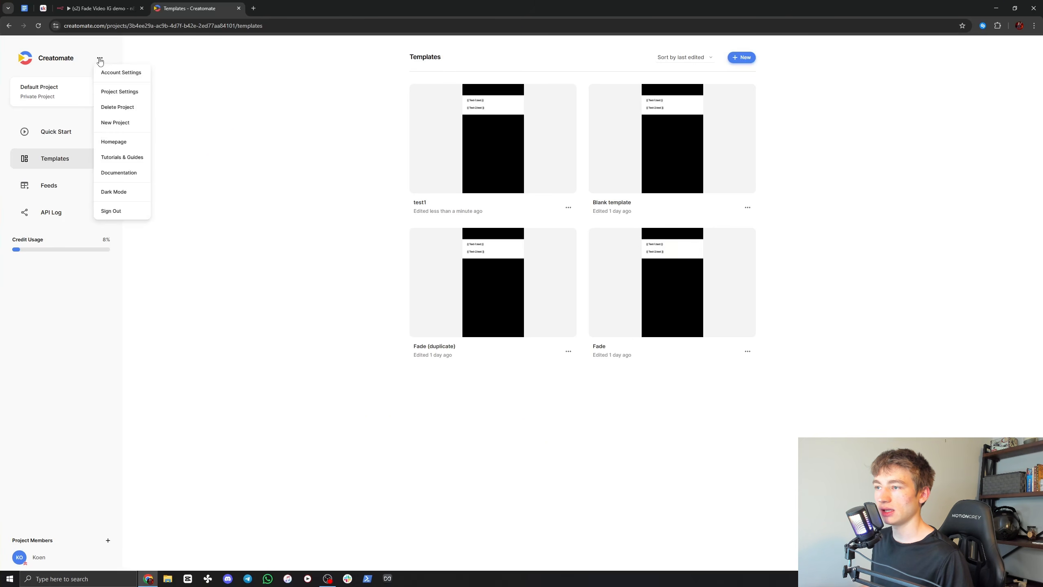
click(121, 95)
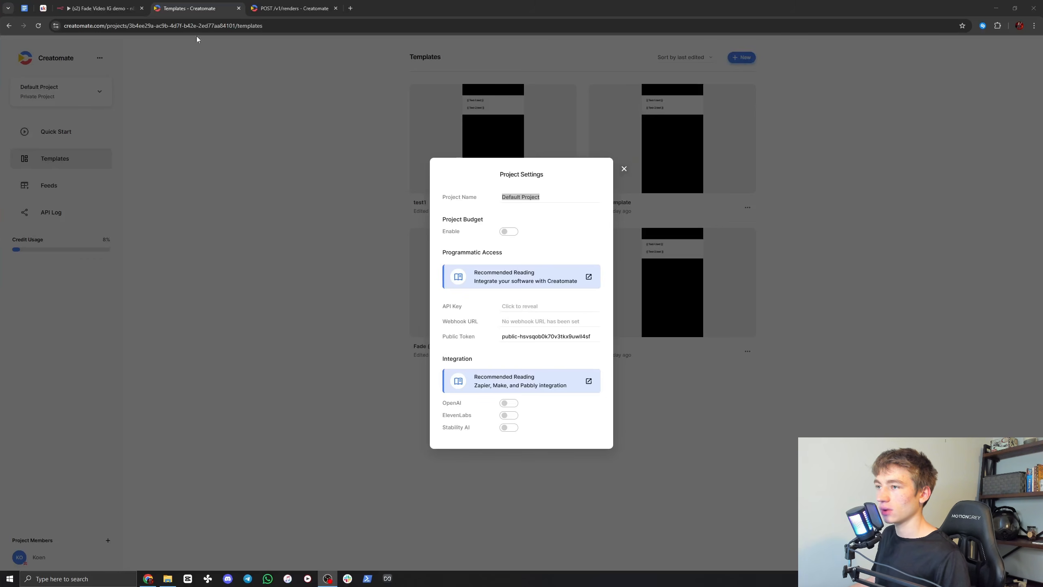
Step: Switch to the n8n workflow and add an HTTP Request node after the Split node
click(98, 8)
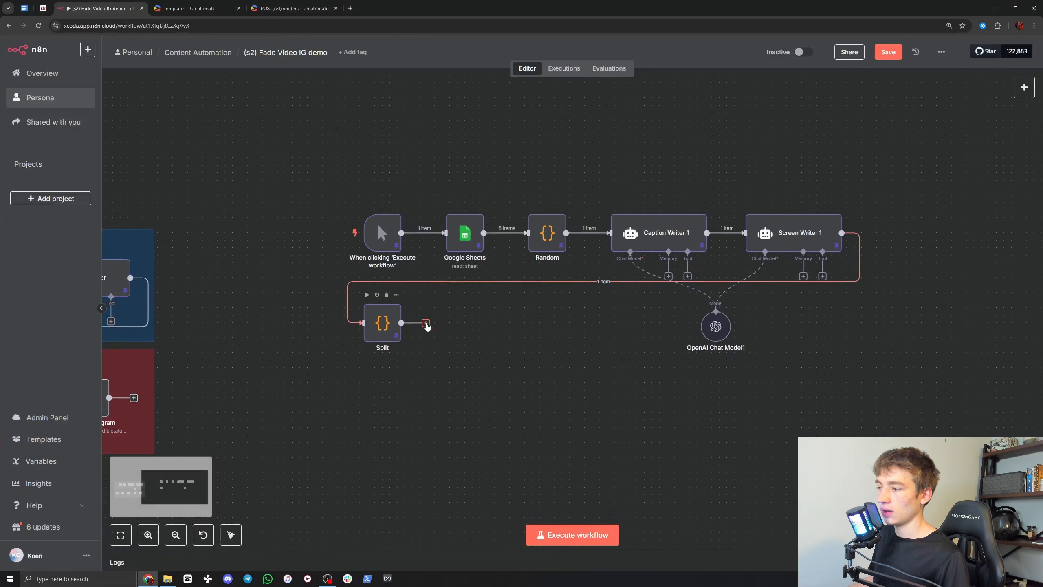
click(426, 323)
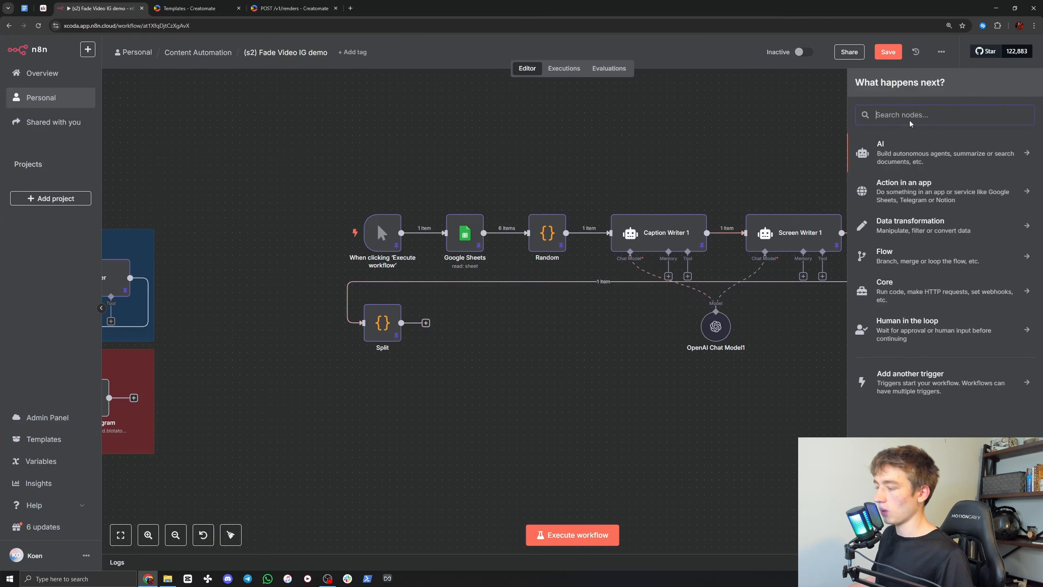
text(http)
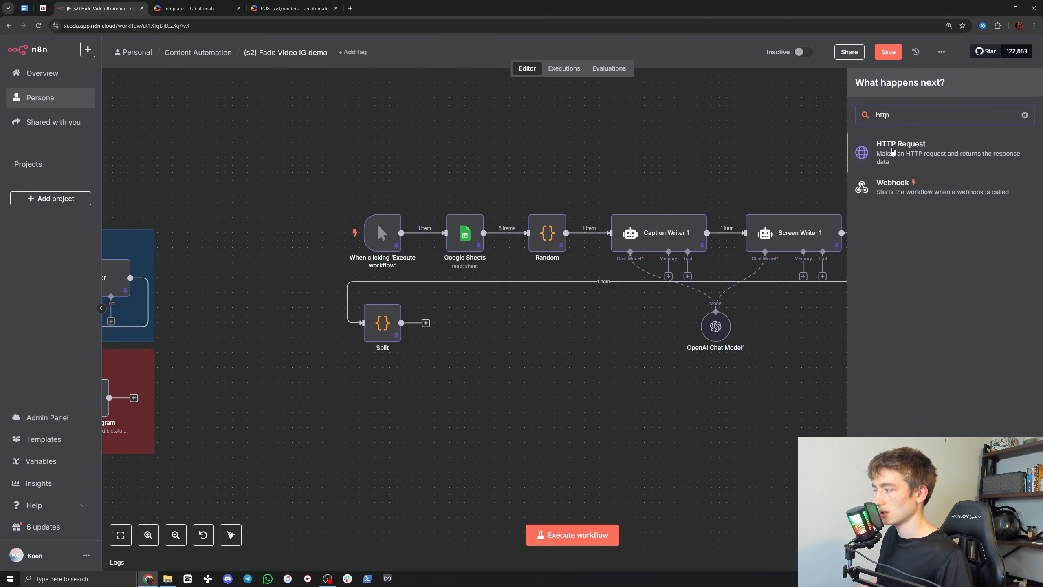
click(892, 150)
Step: Rename the new HTTP Request node as Creatomate
click(432, 67)
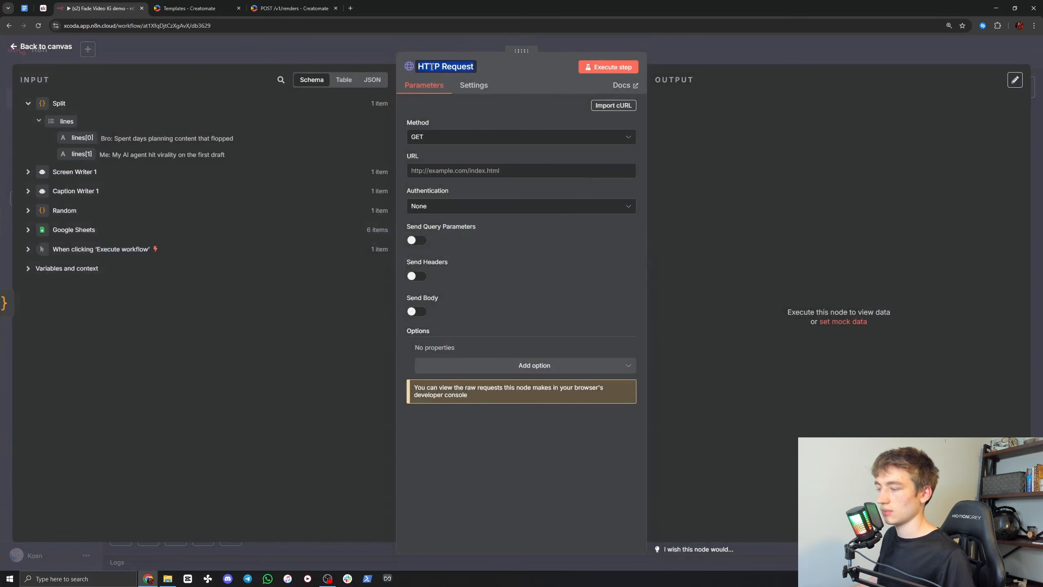
text(Crea)
text(t)
key(BackSpace)
key(BackSpace)
text(t)
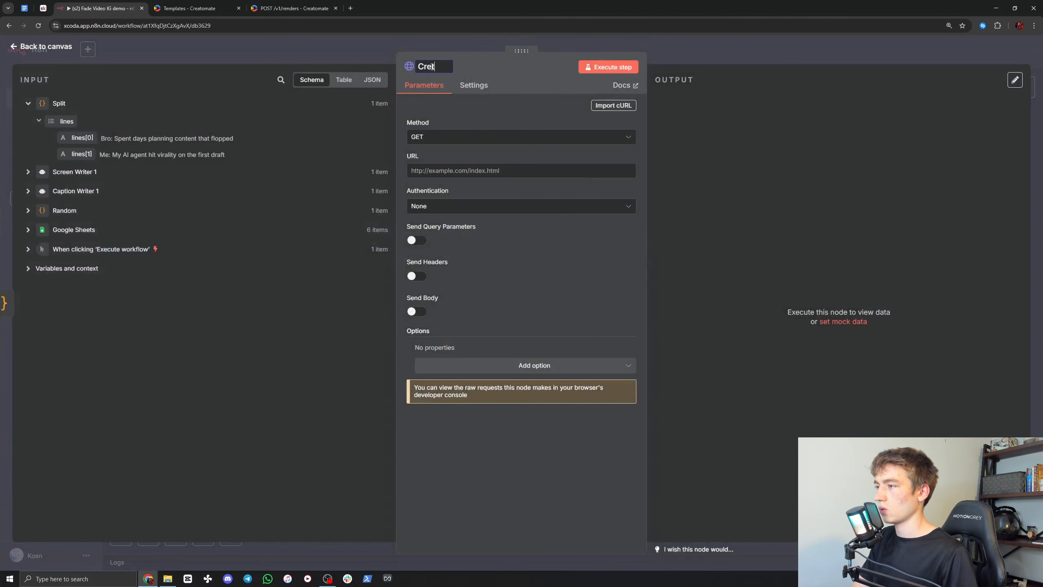
key(BackSpace)
text(atomate)
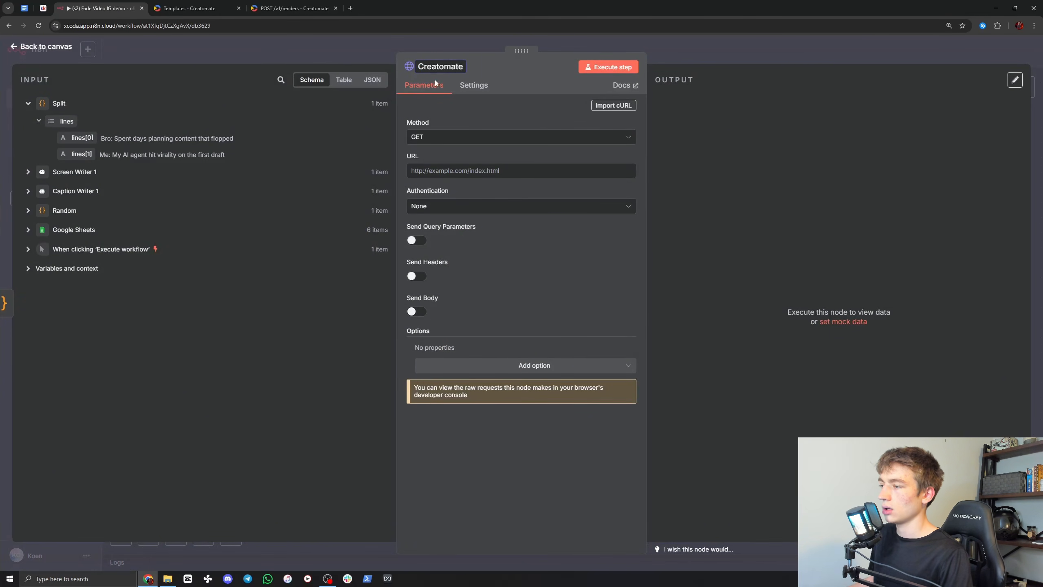
key(Return)
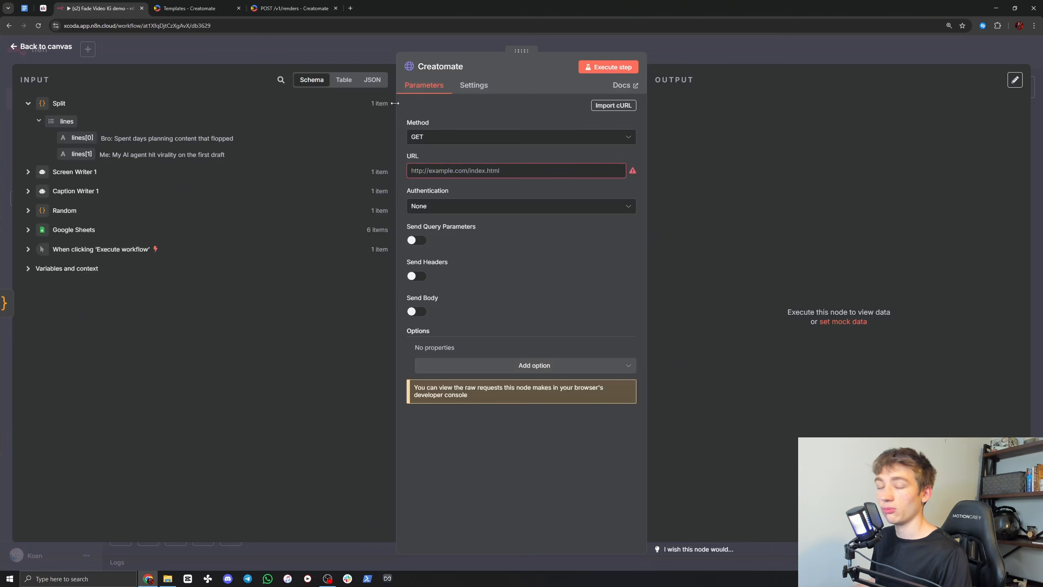
Step: Examine the Creatomate POST /v1/renders documentation, checking the example request's method, authorization header and JSON body
click(284, 7)
scroll(472, 206, up, 10)
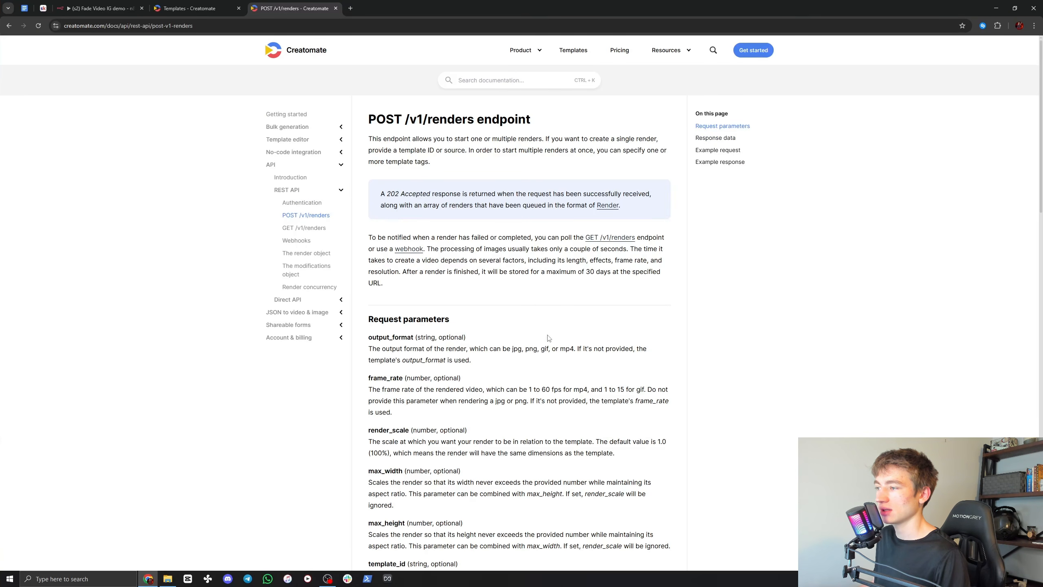
scroll(549, 338, down, 12)
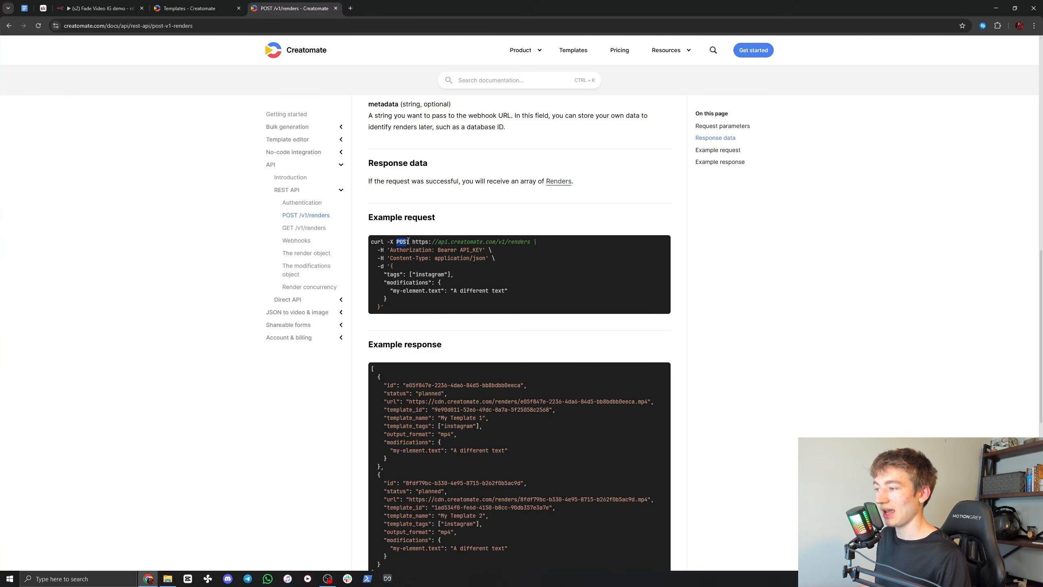
drag(392, 251, 482, 251)
click(437, 249)
click(395, 251)
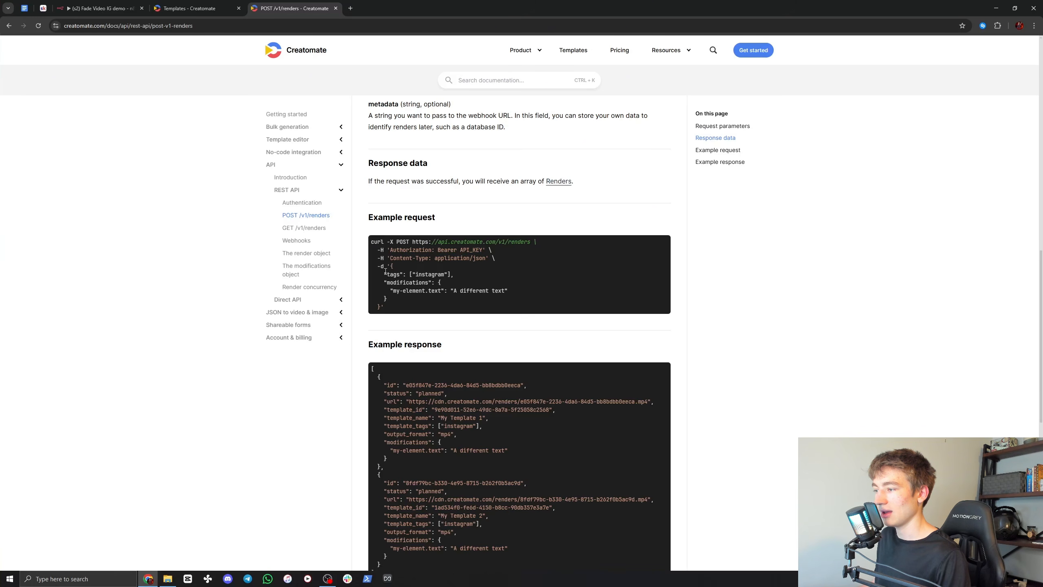
drag(384, 273, 508, 291)
click(508, 291)
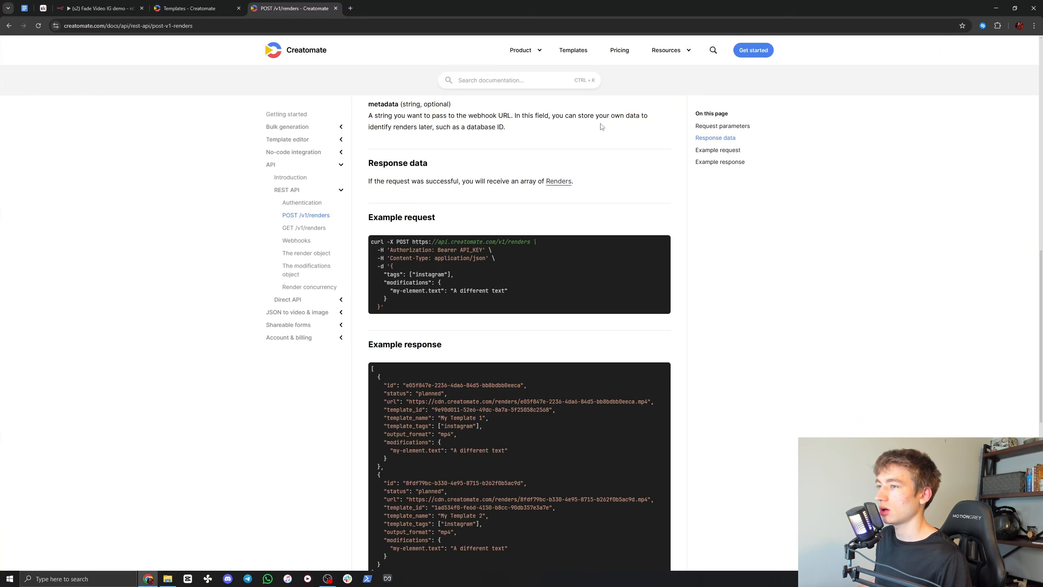
drag(417, 241, 530, 240)
key(ctrl+c)
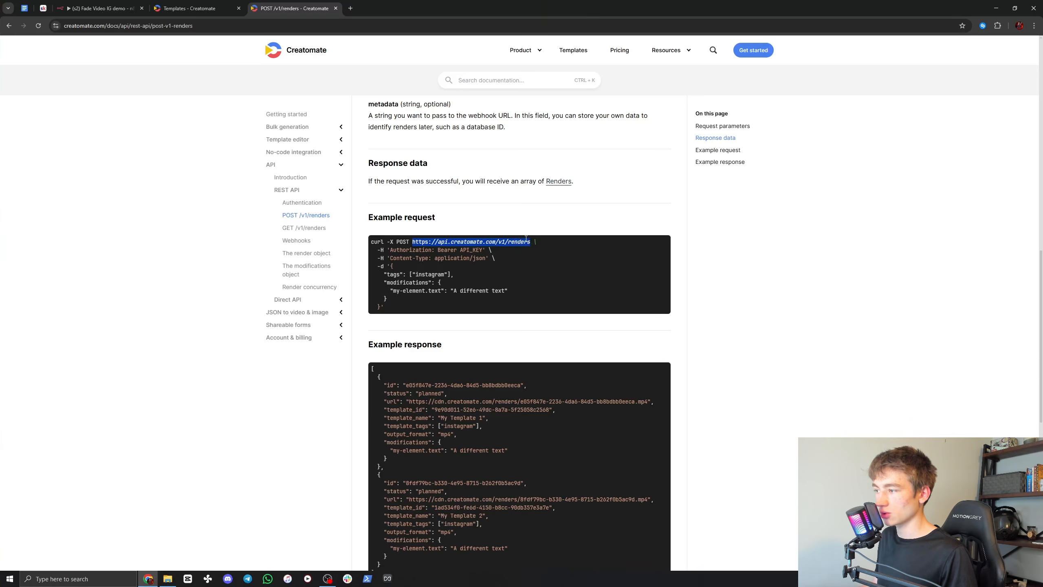
click(99, 8)
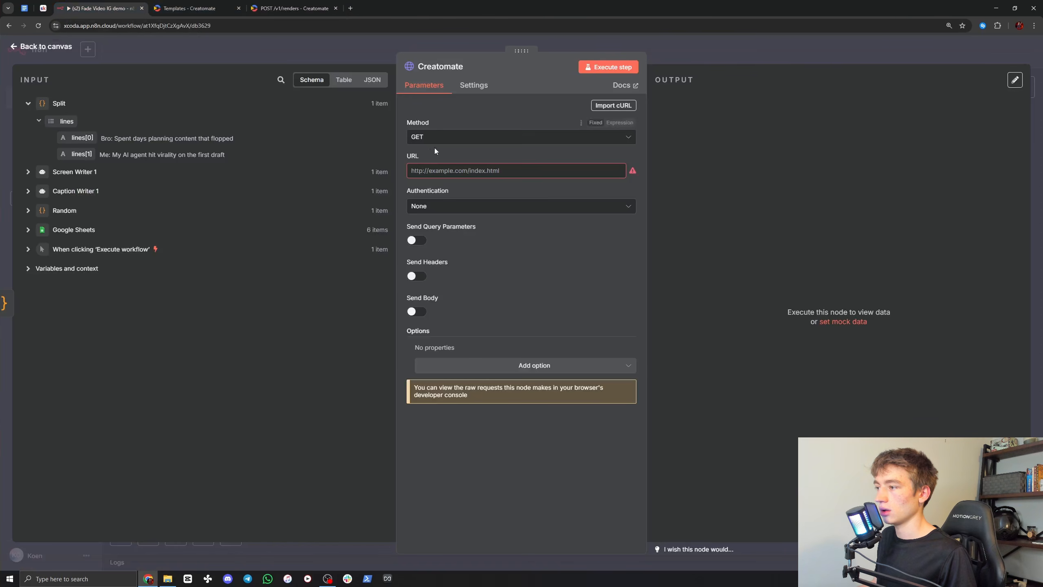
click(433, 170)
key(ctrl+v)
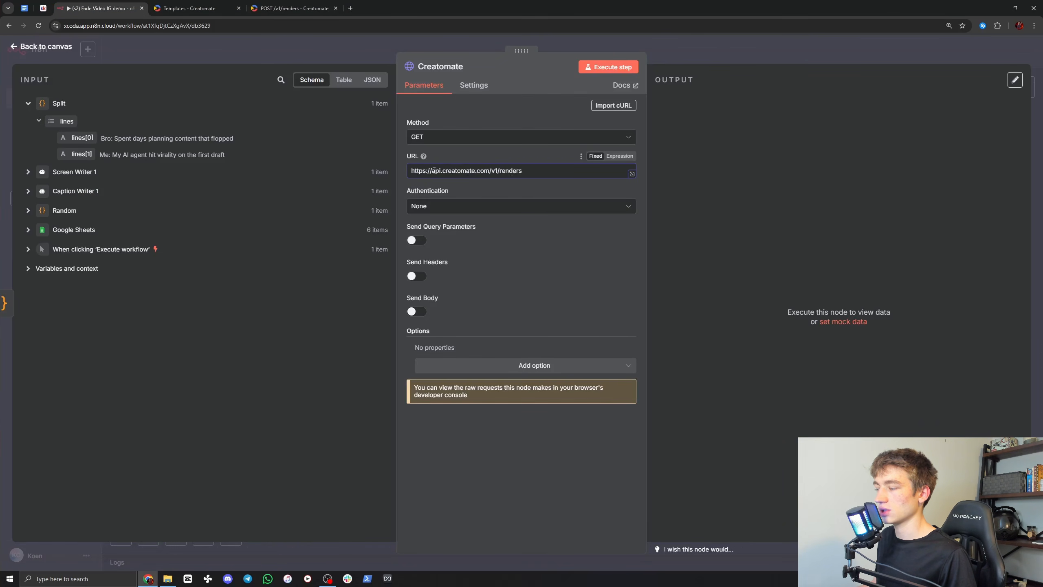
Step: Set the Creatomate node's request method to POST and check it against the documentation's example request
click(418, 141)
click(429, 248)
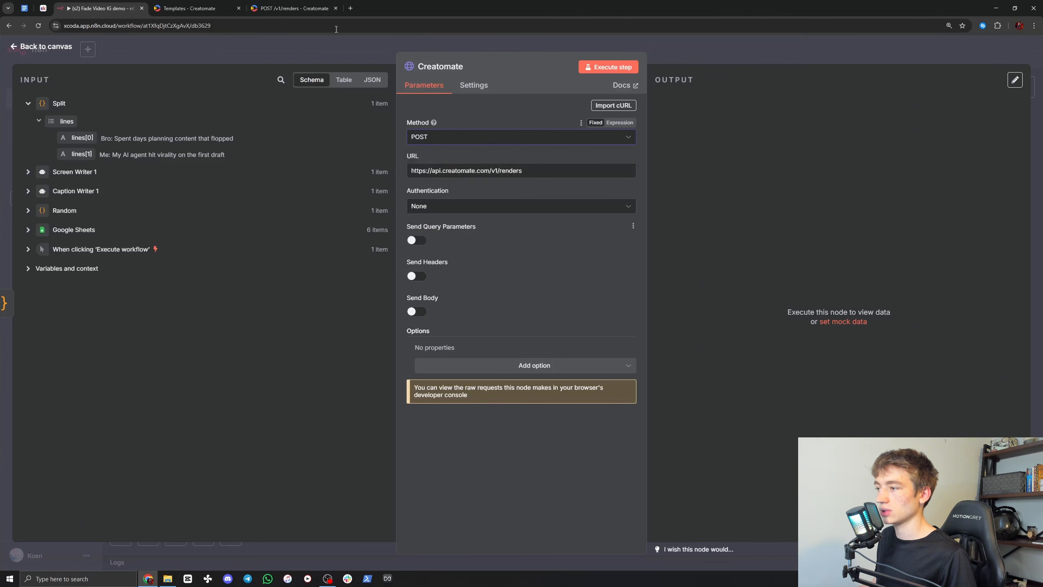
click(309, 9)
click(397, 242)
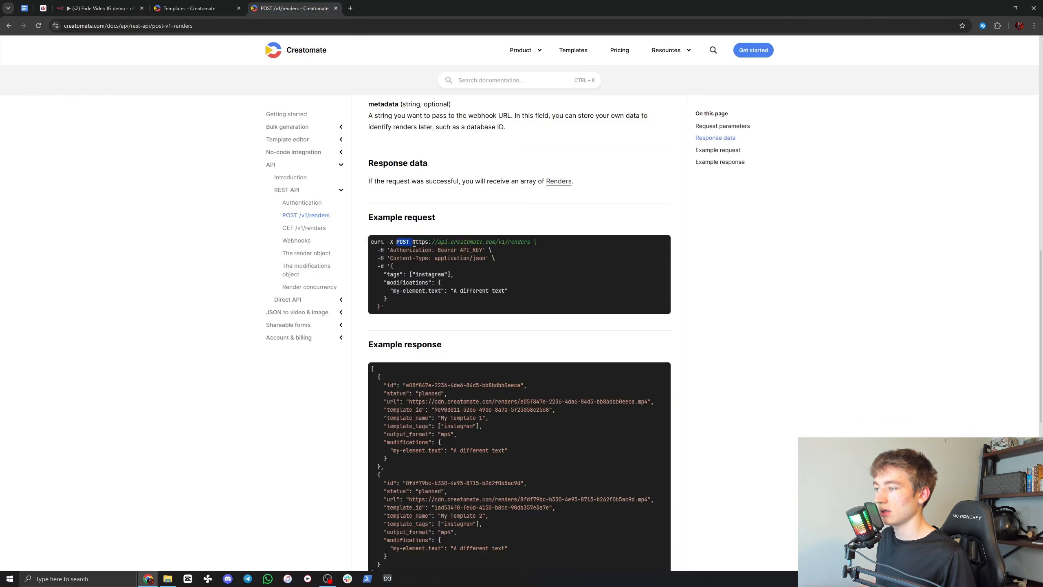
click(99, 8)
click(401, 132)
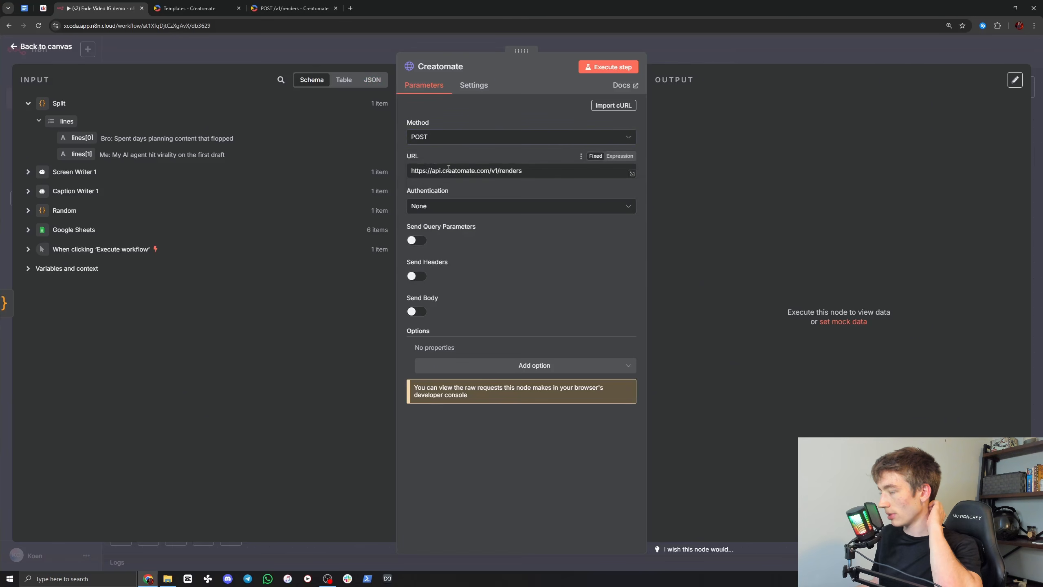
Step: Set the node's authentication to Generic Credential Type with Header Auth as the auth type
click(437, 208)
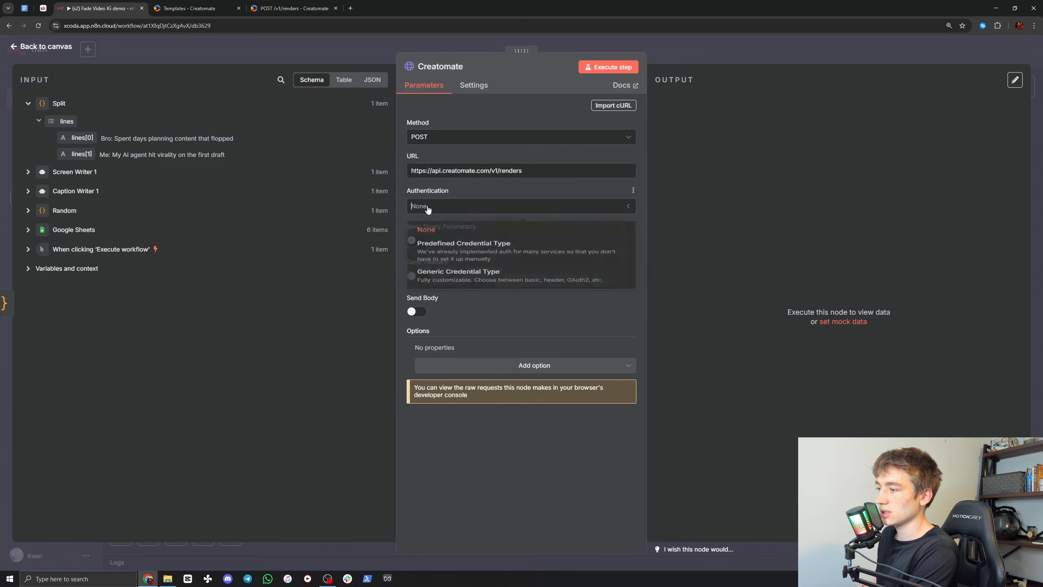
click(440, 290)
click(428, 240)
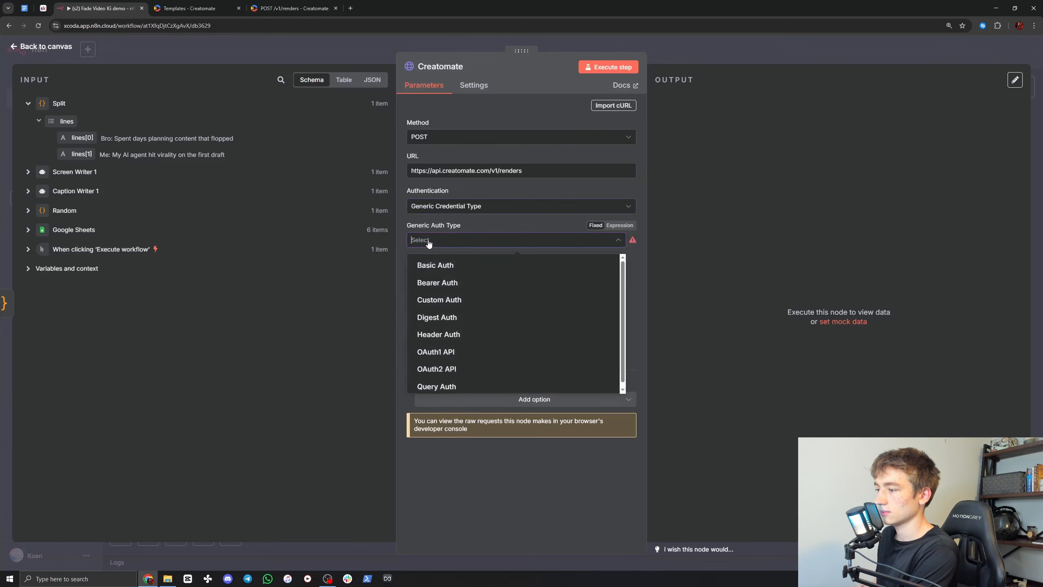
click(444, 335)
Step: Create a new Header Auth credential and name it creatomate
click(431, 272)
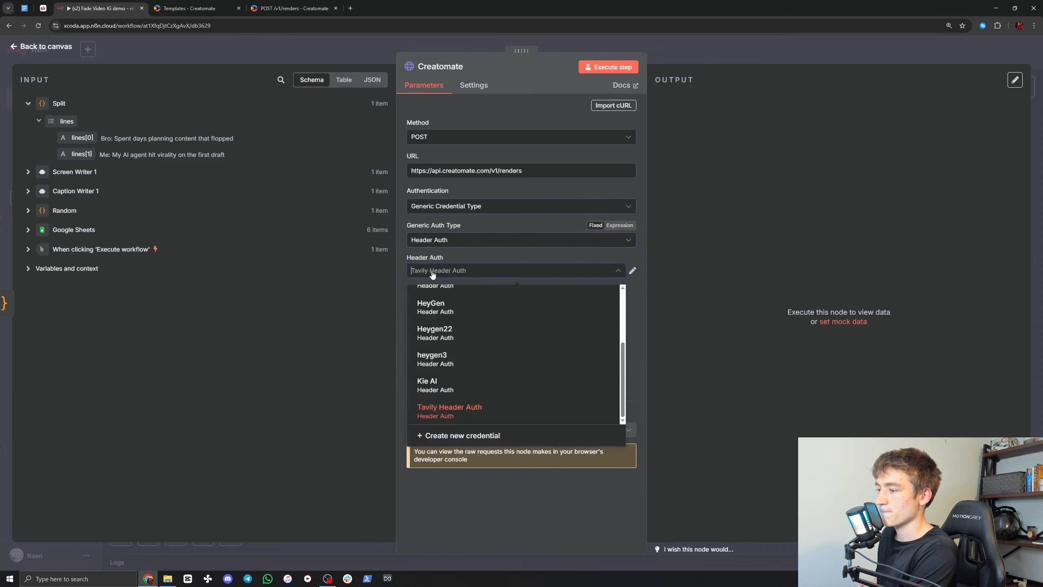
click(454, 437)
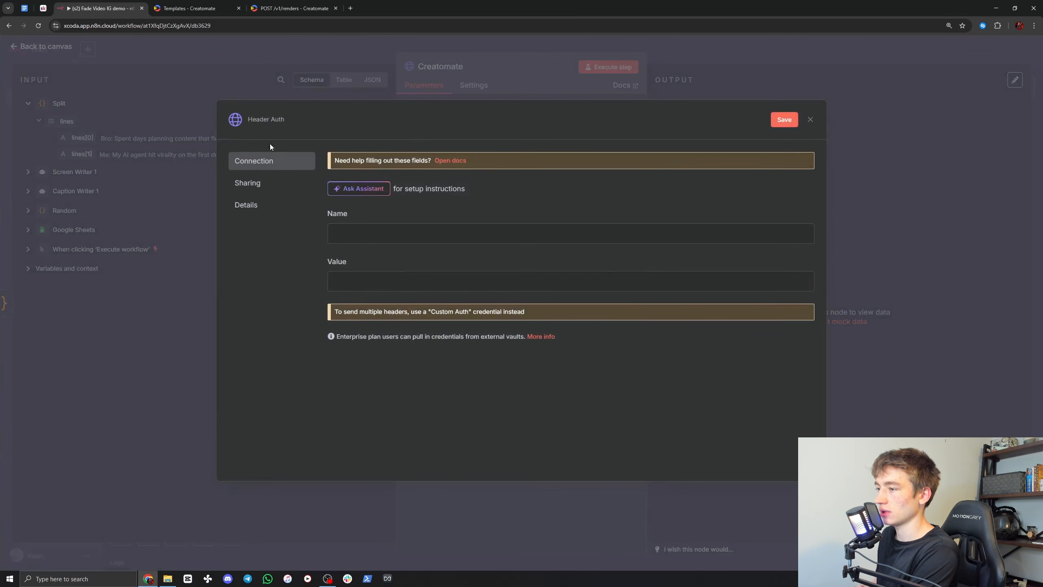
click(275, 116)
text(creao)
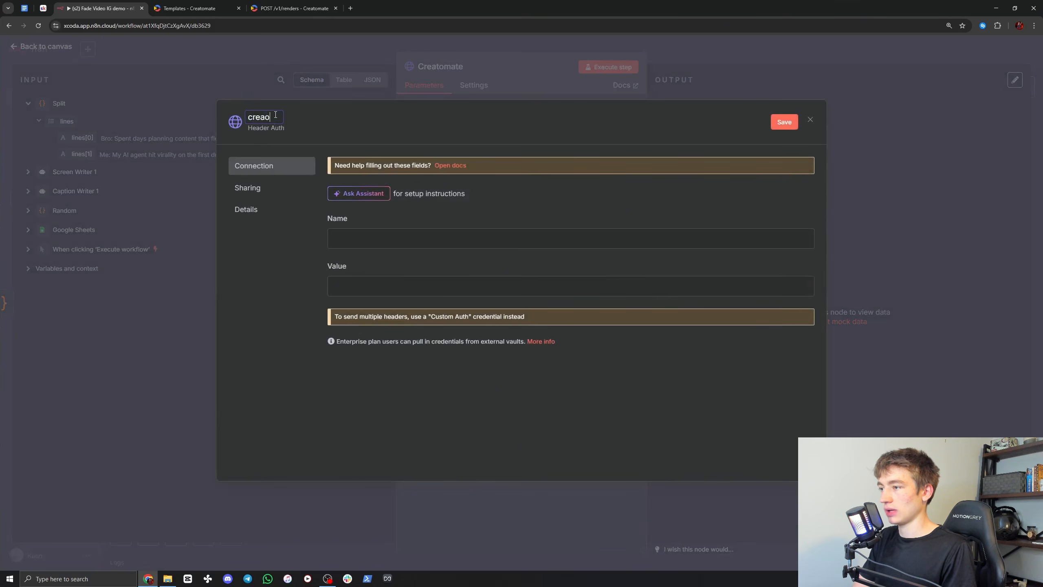
text(ato)
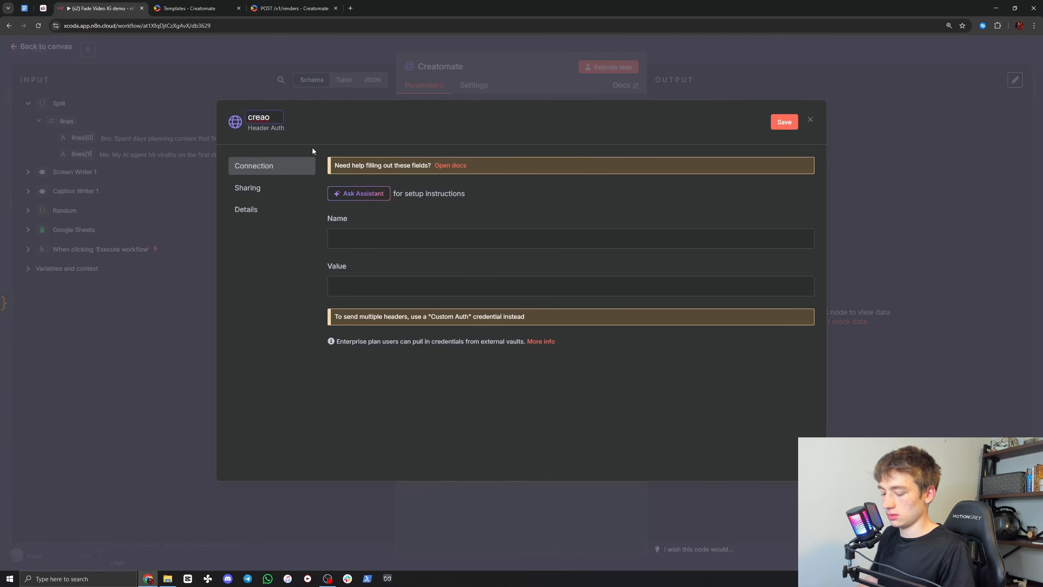
key(BackSpace)
text(tomate)
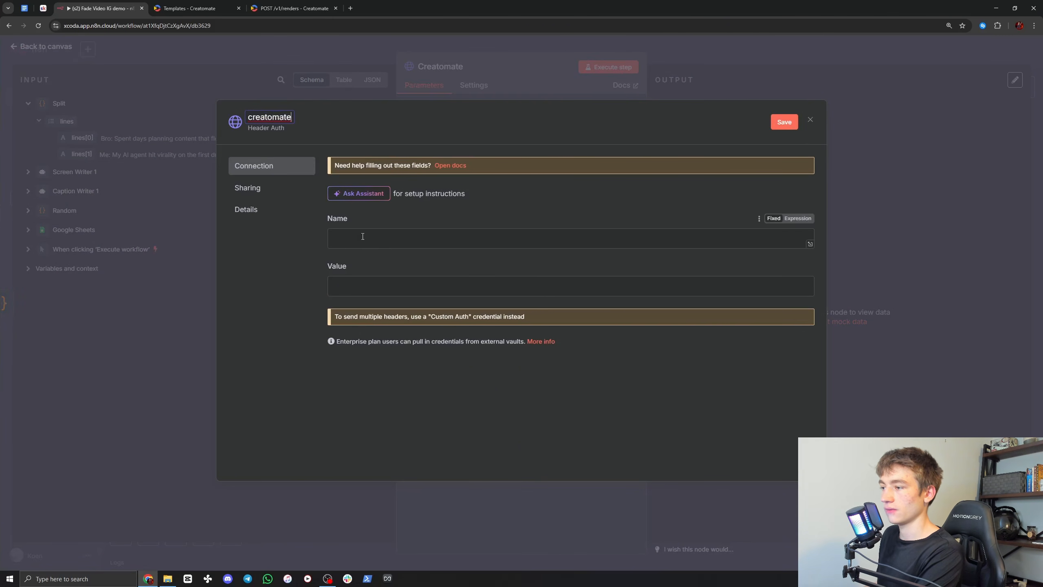
Step: Copy the header name Authorization from the documentation's example request and paste it as the credential's header name
click(292, 8)
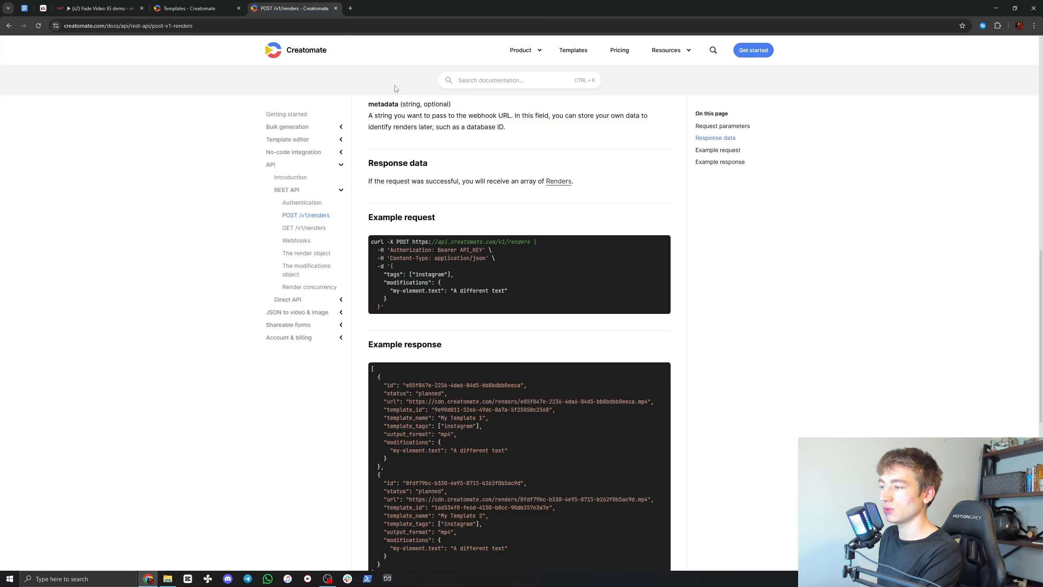
drag(393, 249, 423, 252)
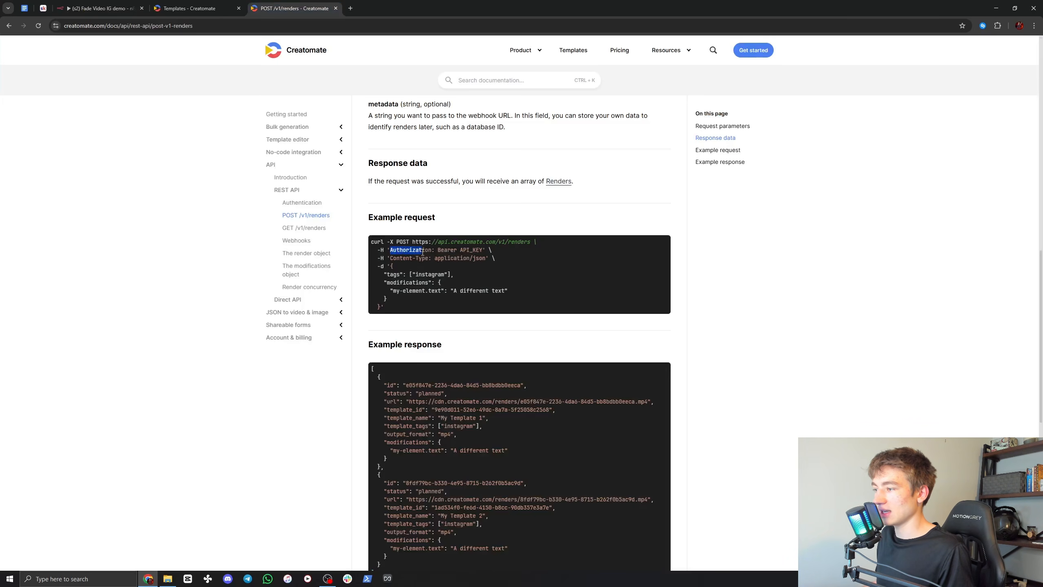
click(98, 8)
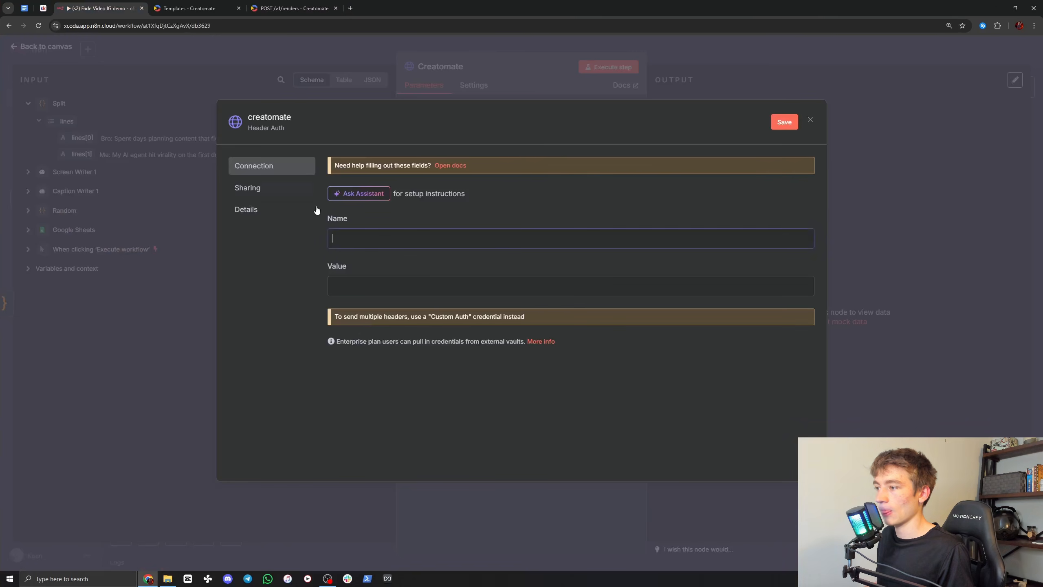
key(ctrl+v)
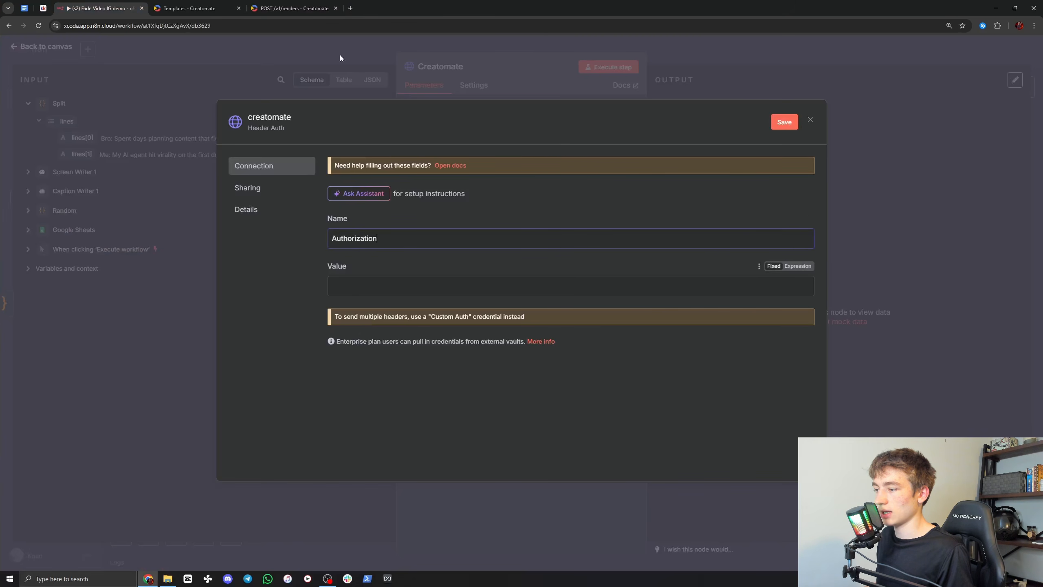
Step: Check the Authorization header format in the documentation's example request and begin the credential's value as an expression with Bearer
click(292, 8)
drag(438, 250, 478, 250)
click(468, 249)
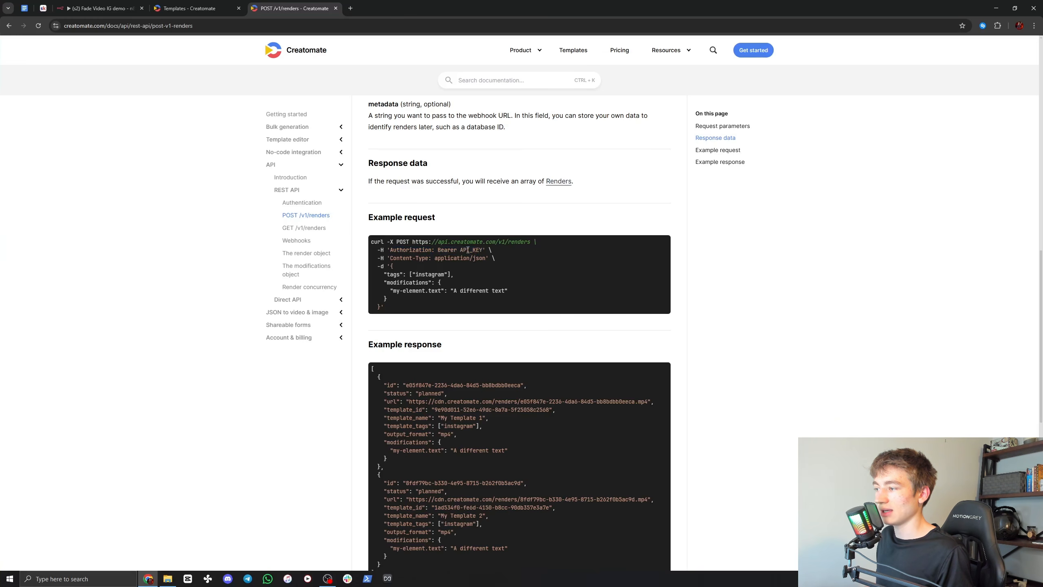
click(83, 5)
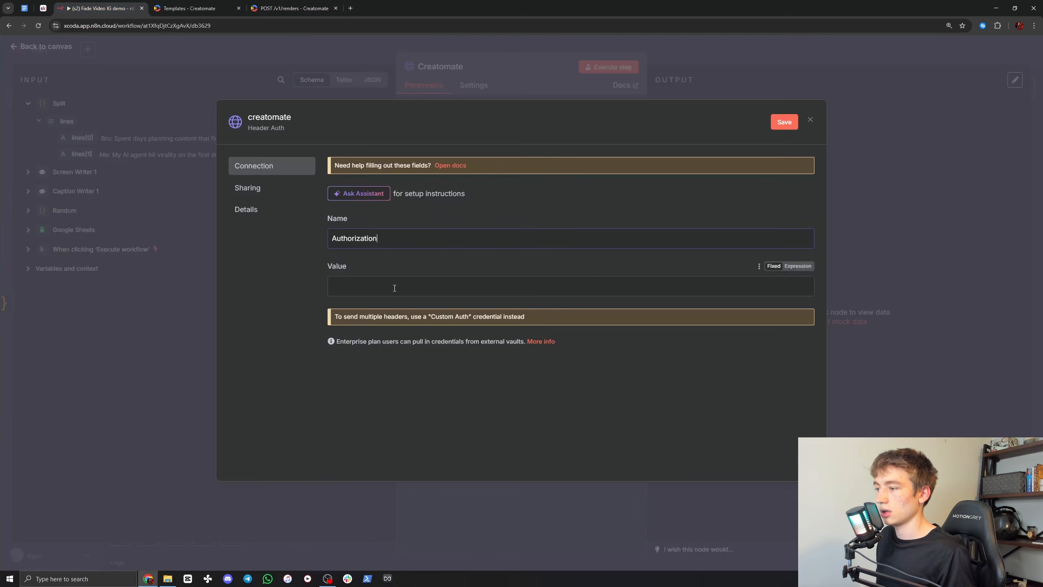
click(799, 267)
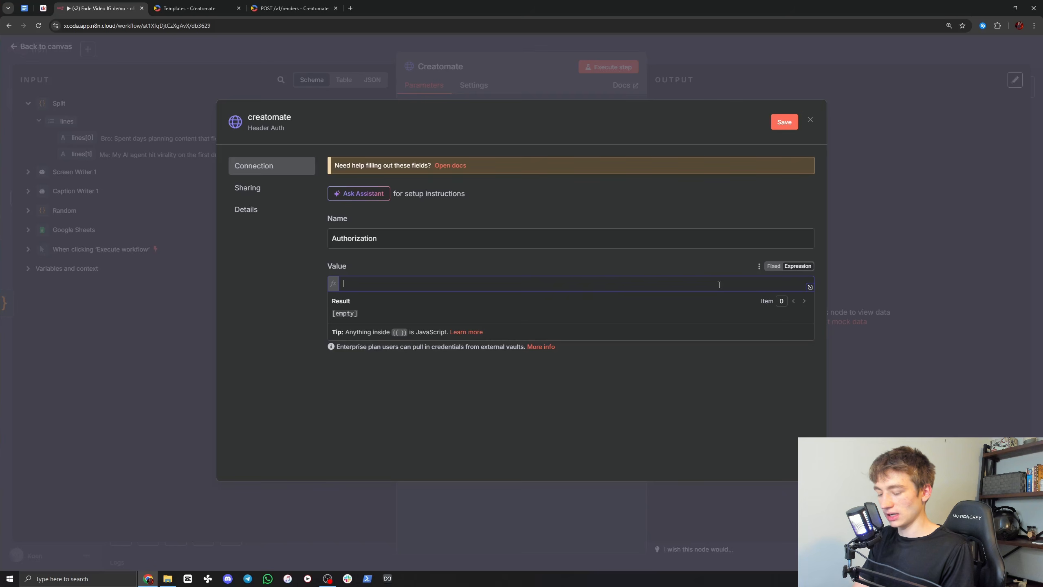
text(Bearer)
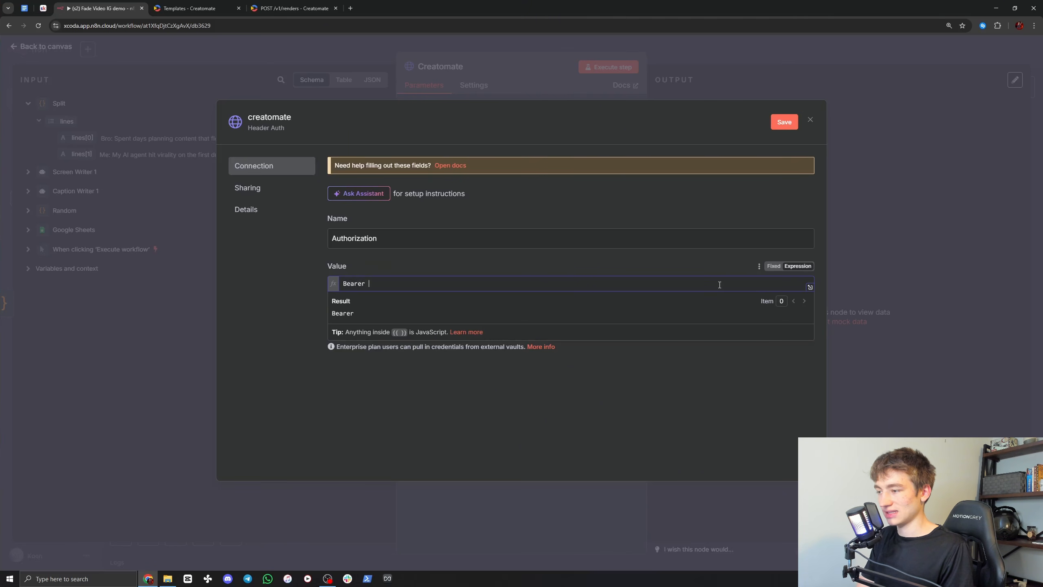
Step: Locate the API key field in Creatomate's project settings and add the placeholder word paste after Bearer in the credential's value
click(189, 8)
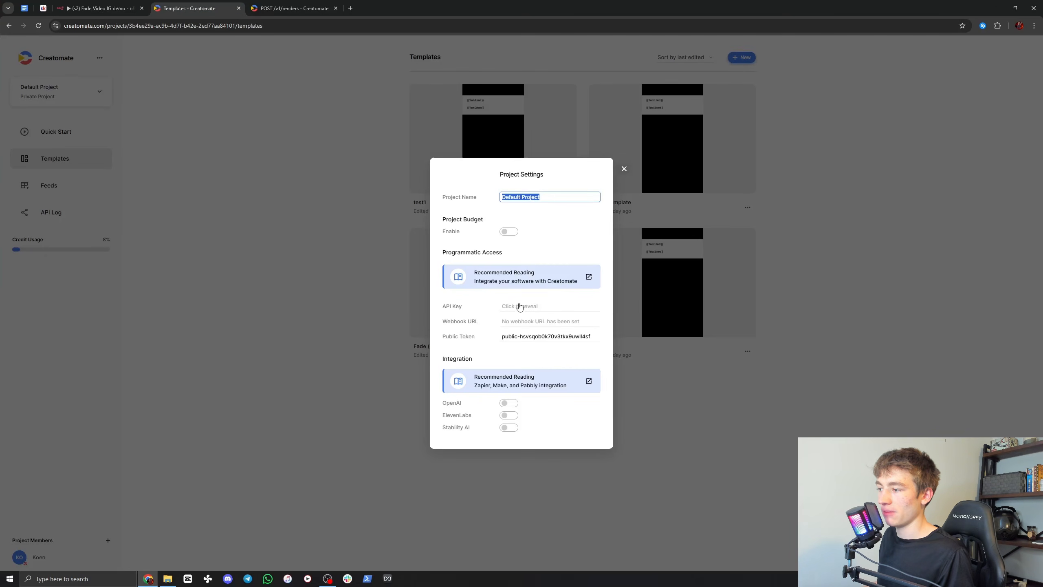
click(99, 8)
text(s)
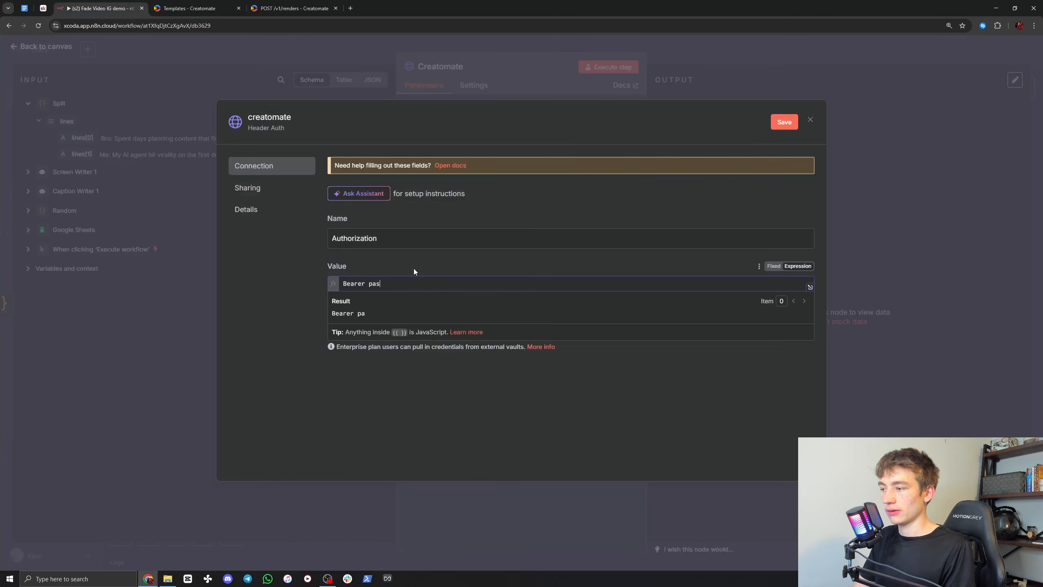
text(te)
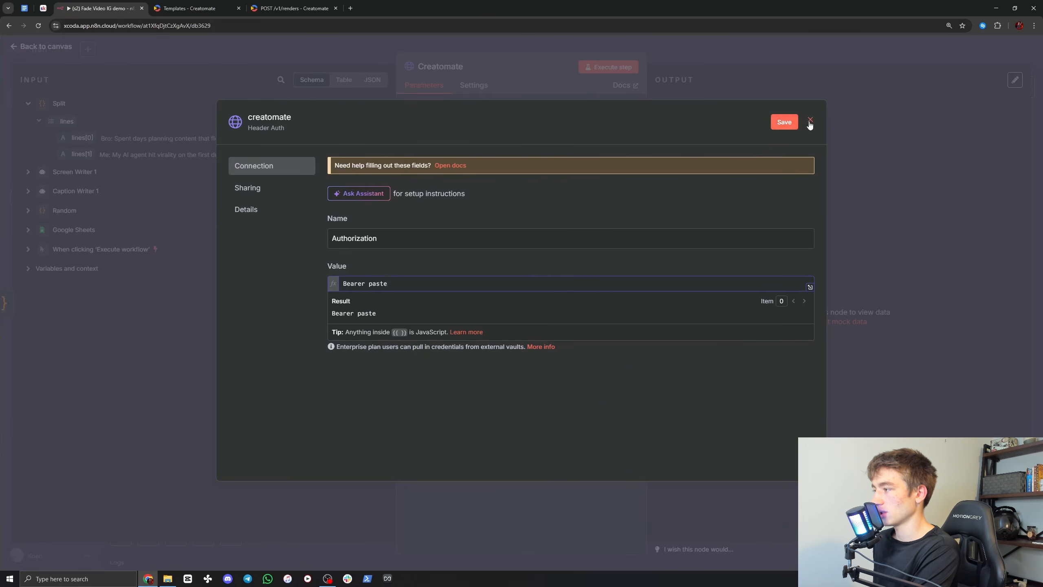
Step: Close the new credential without saving and assign the existing Creatomate Header Auth credential to the node
click(868, 229)
click(558, 329)
click(436, 240)
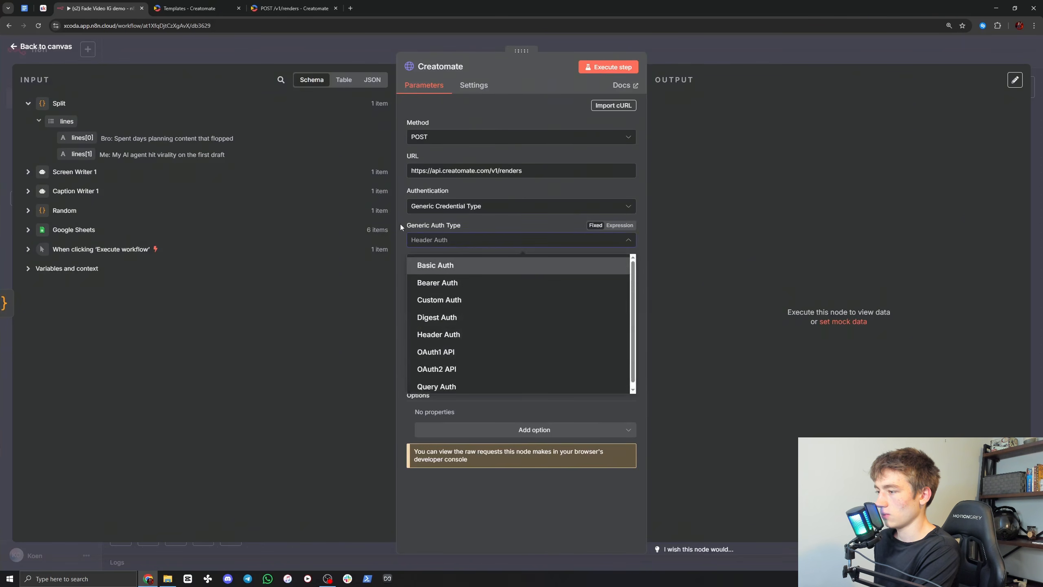
click(435, 270)
scroll(470, 354, up, 2)
click(468, 336)
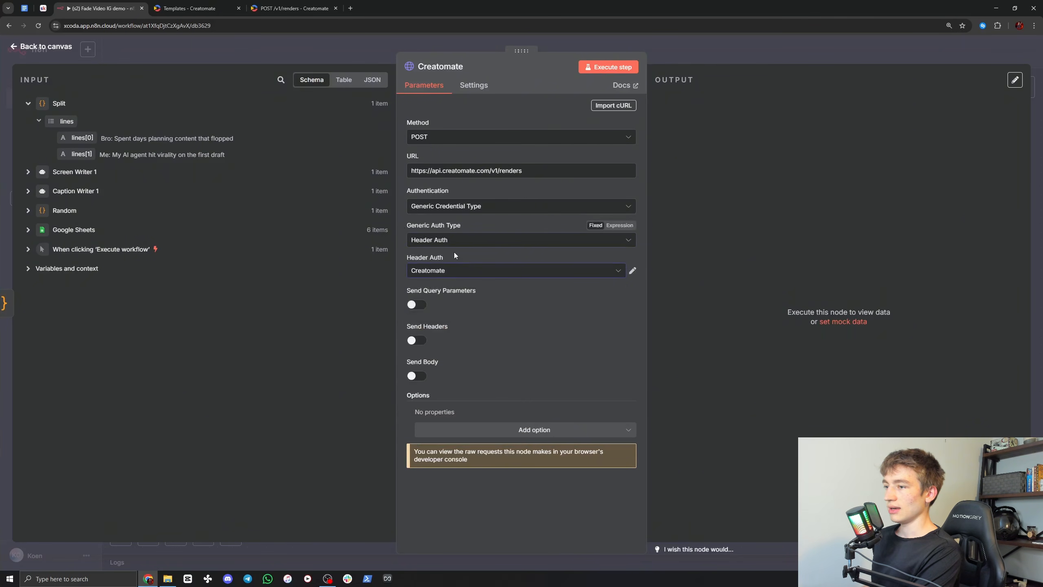
Step: Enable sending a JSON body in the Creatomate node and specify the body Using JSON
click(417, 376)
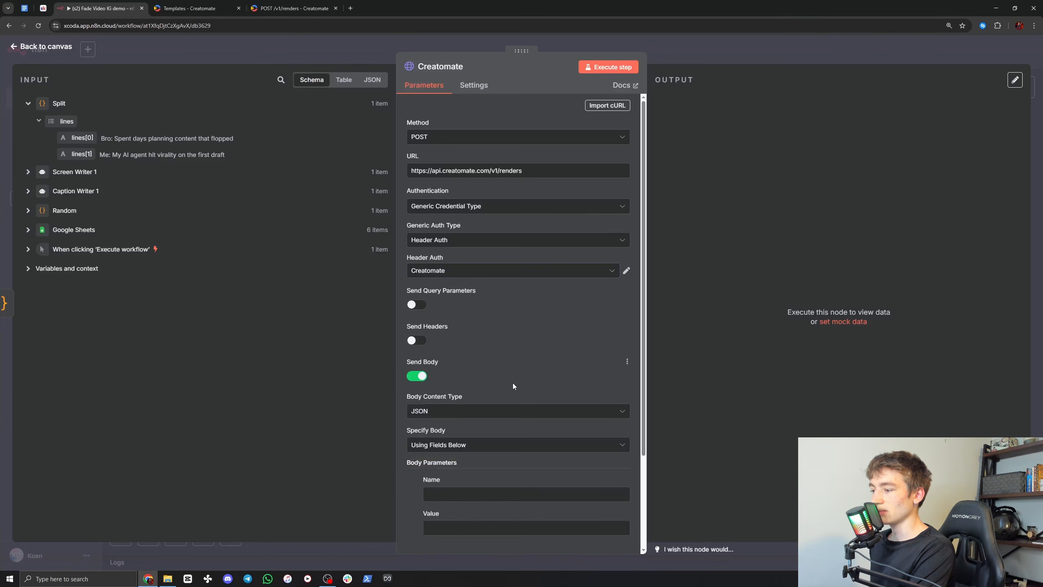
scroll(513, 383, down, 1)
click(429, 406)
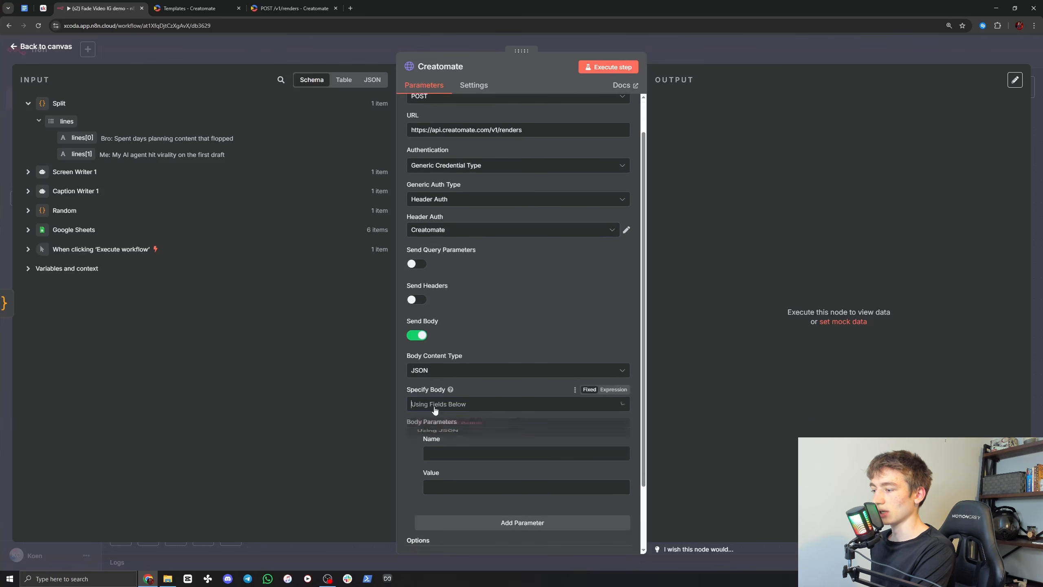
click(438, 447)
scroll(400, 387, down, 1)
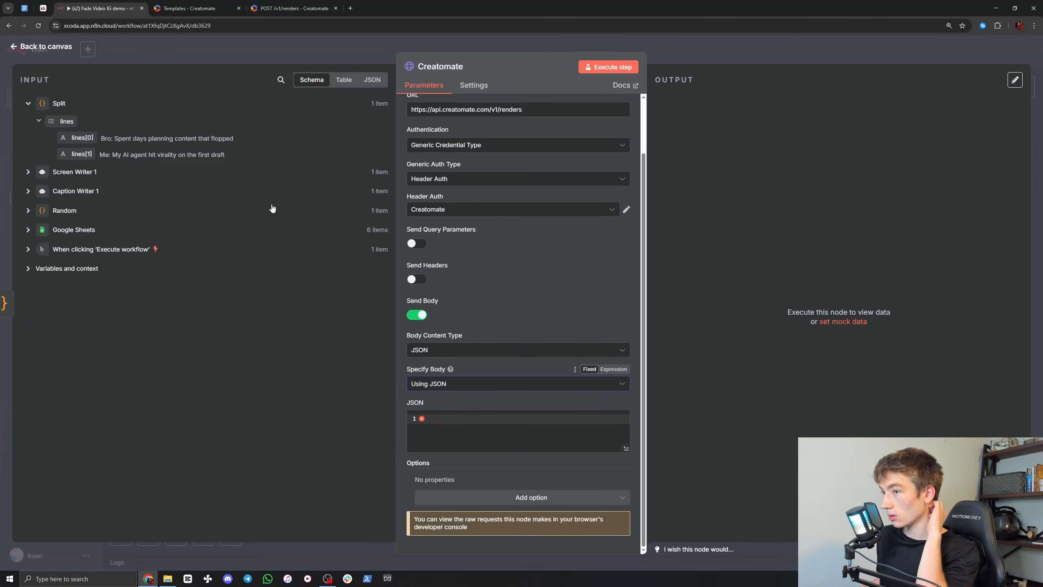
Step: Copy the whole Creatomate Create JSON block from the Skool classroom page
click(43, 7)
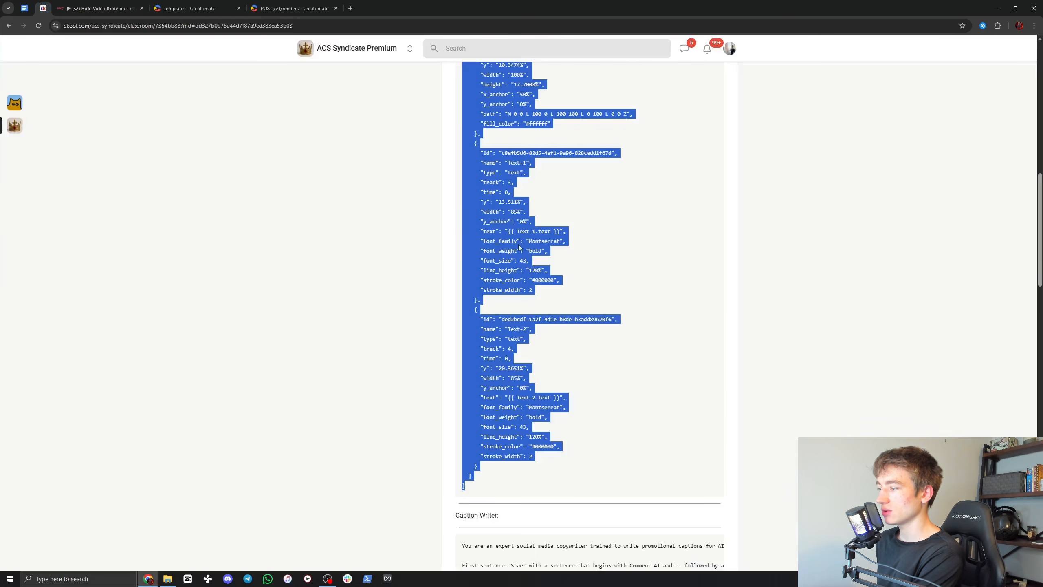
click(591, 312)
scroll(584, 302, down, 10)
scroll(584, 301, down, 20)
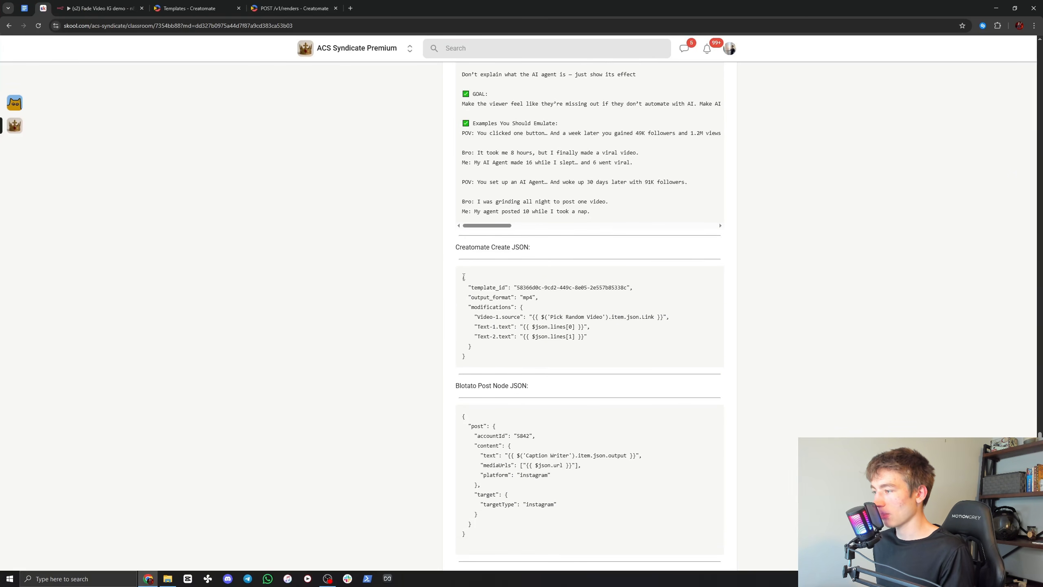
drag(464, 280, 472, 356)
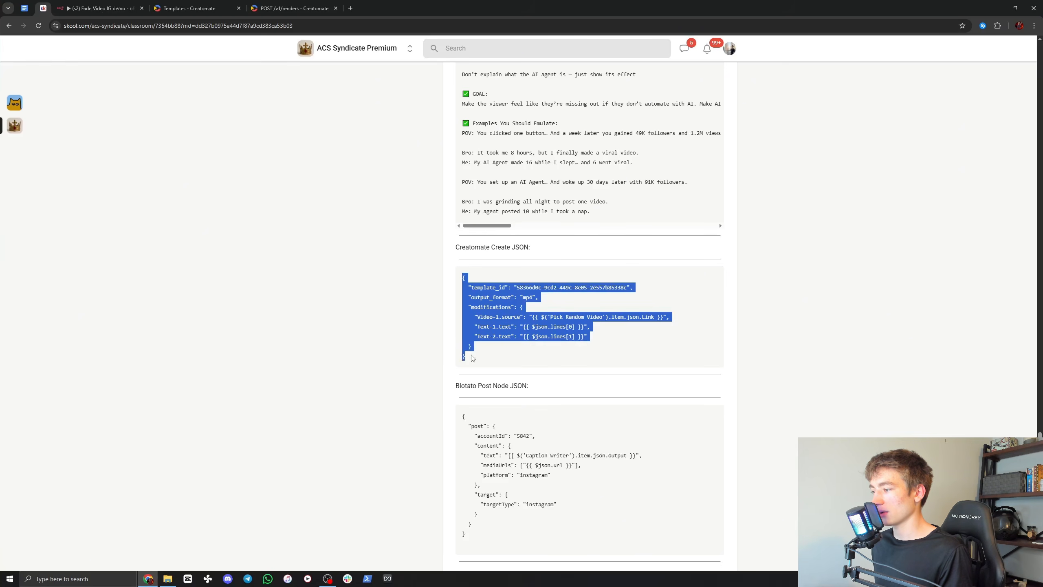
Step: Paste the Creatomate Create JSON into the node's JSON body and open it in the expanded expression editor
click(263, 5)
click(245, 5)
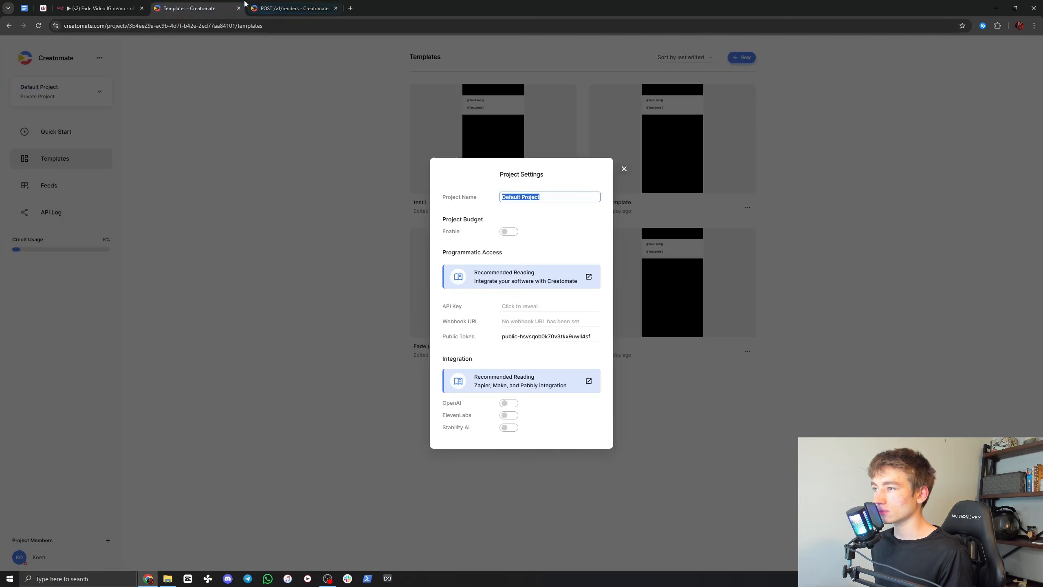
click(110, 4)
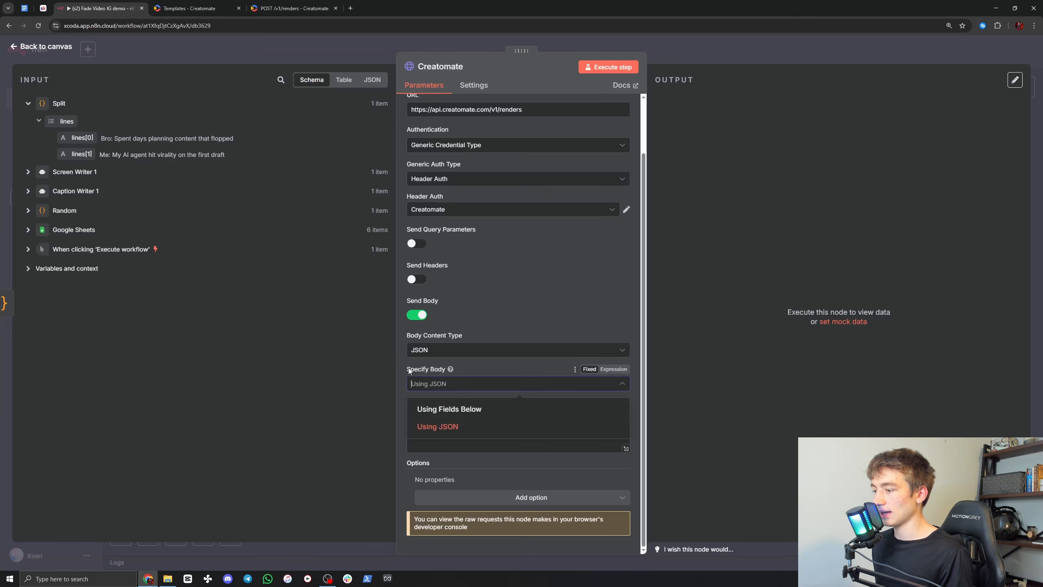
click(441, 422)
click(443, 418)
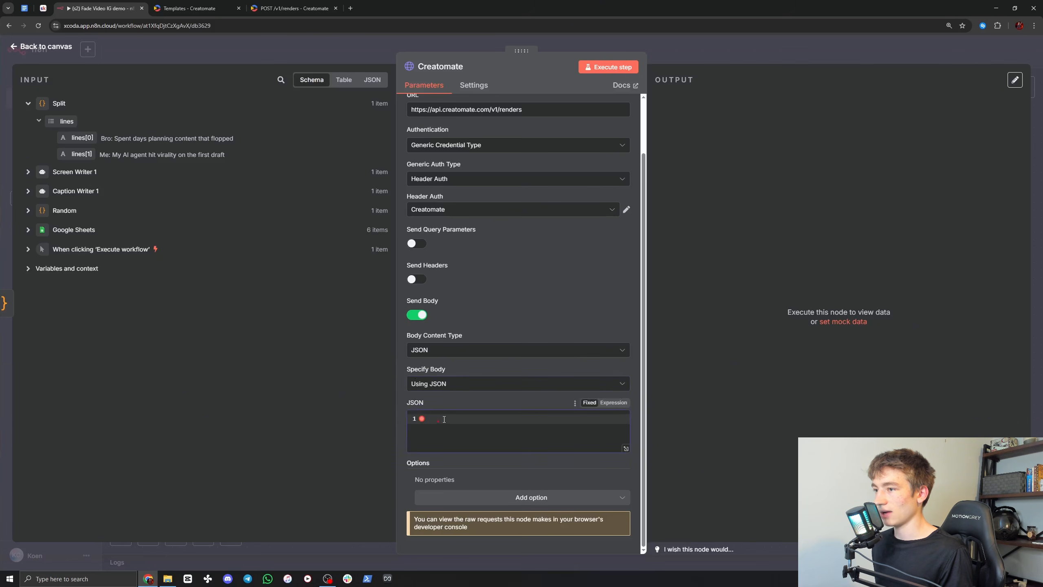
key(ctrl+v)
scroll(617, 439, down, 1)
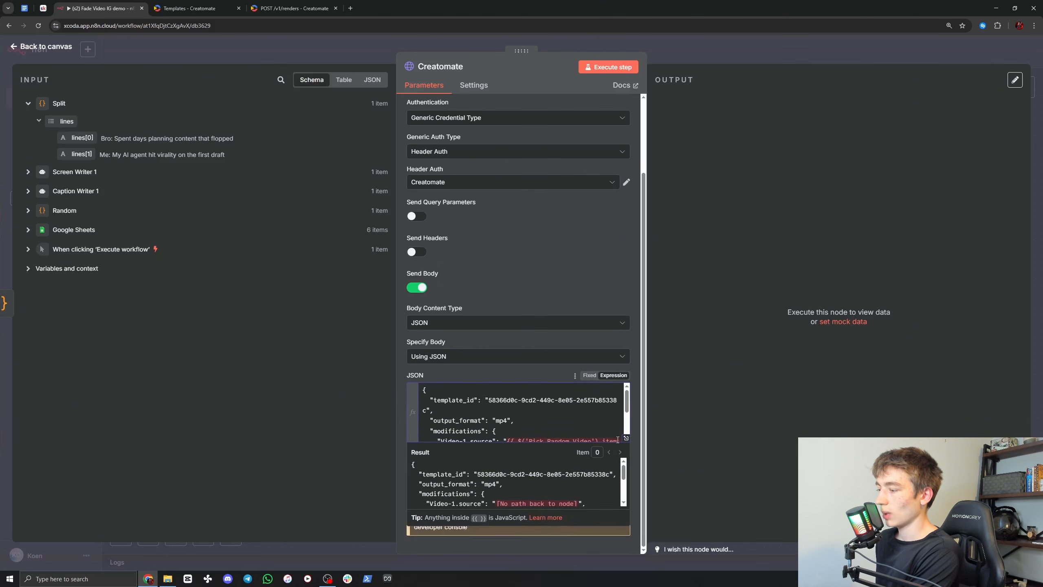
click(625, 439)
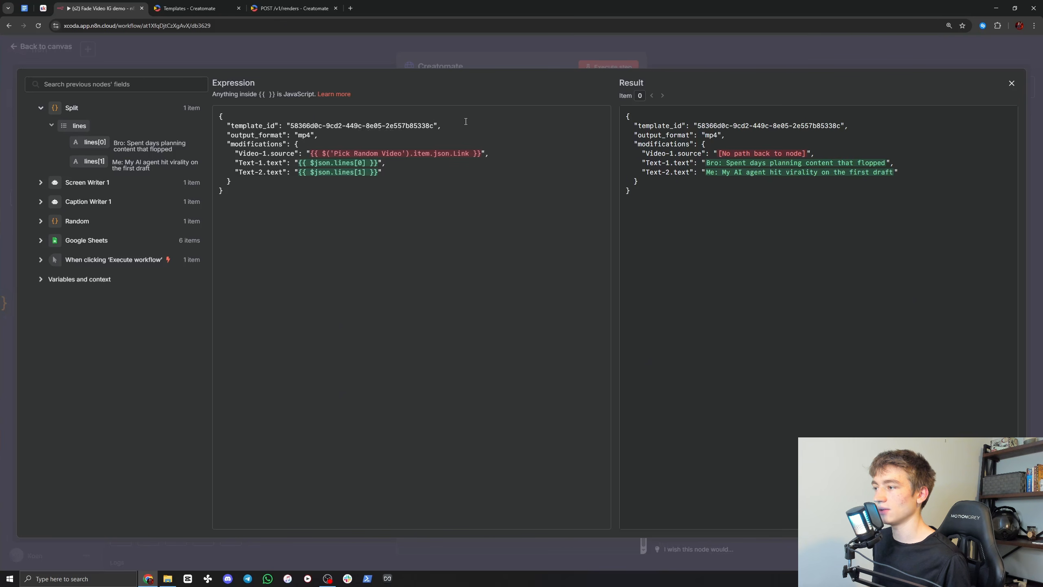
Step: Open the test1 template's API Integration details in Creatomate and select its template_id value
click(184, 5)
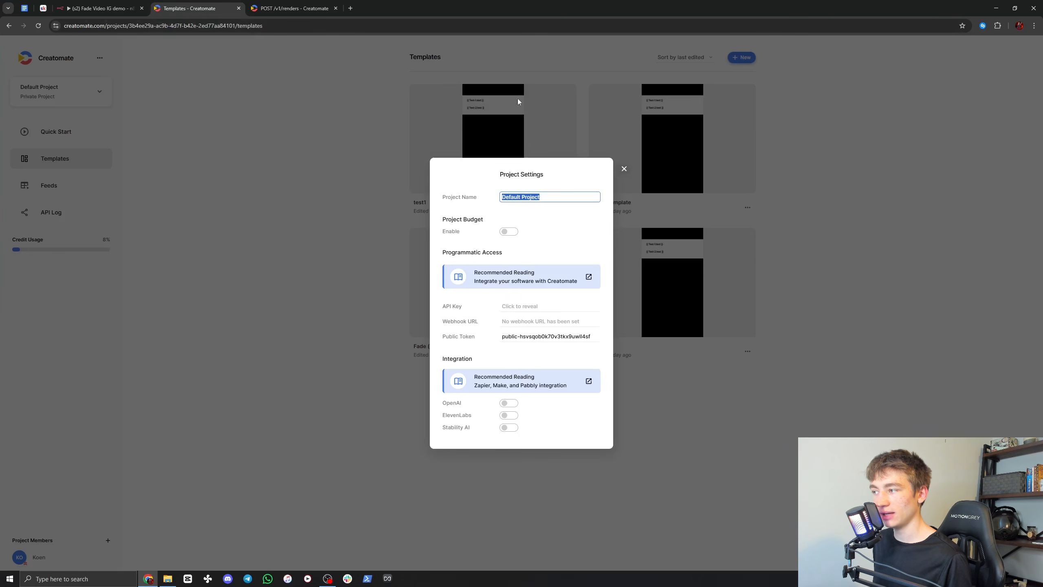
click(623, 169)
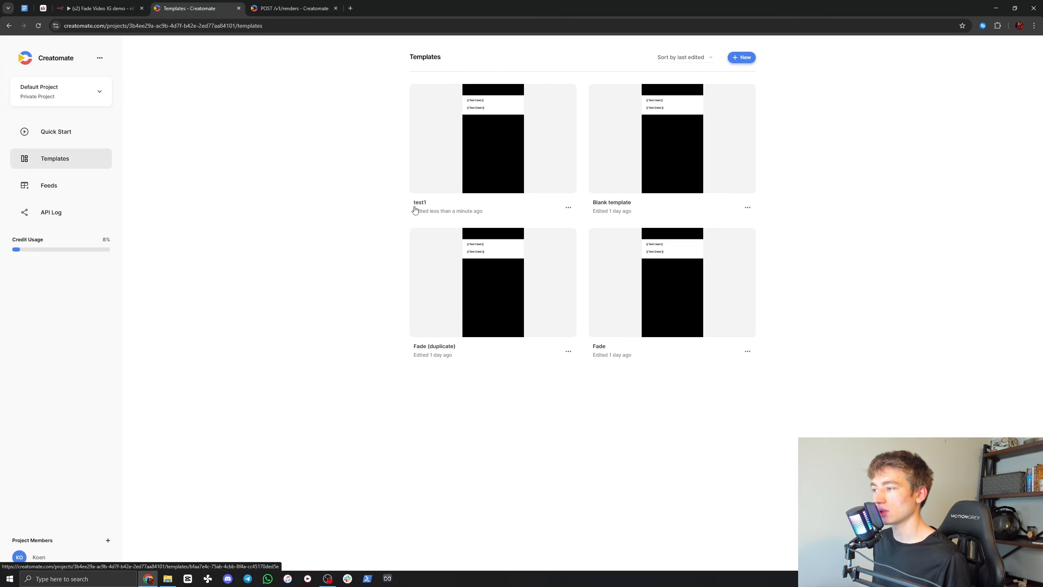
click(493, 130)
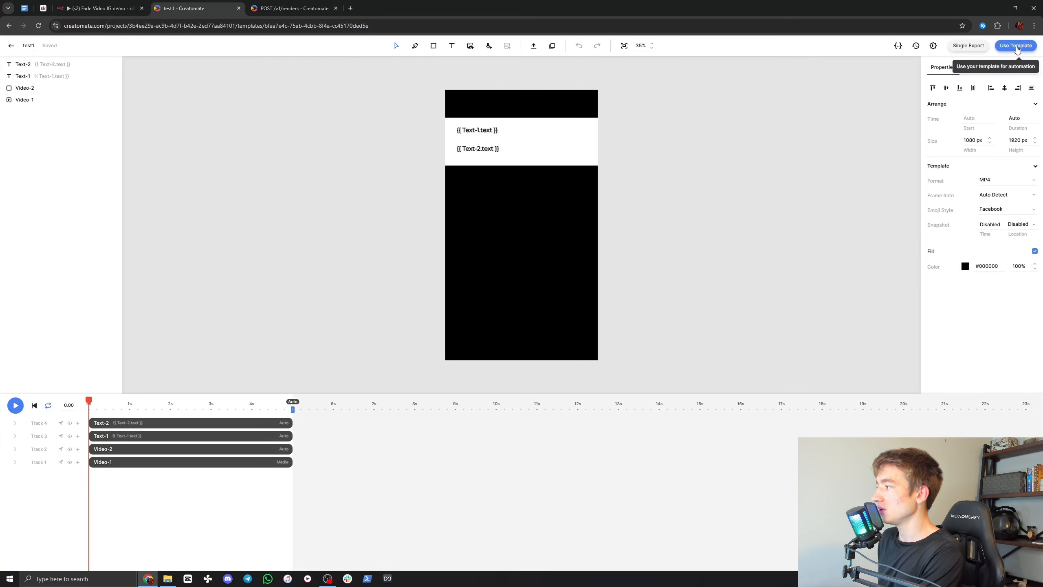
click(1015, 46)
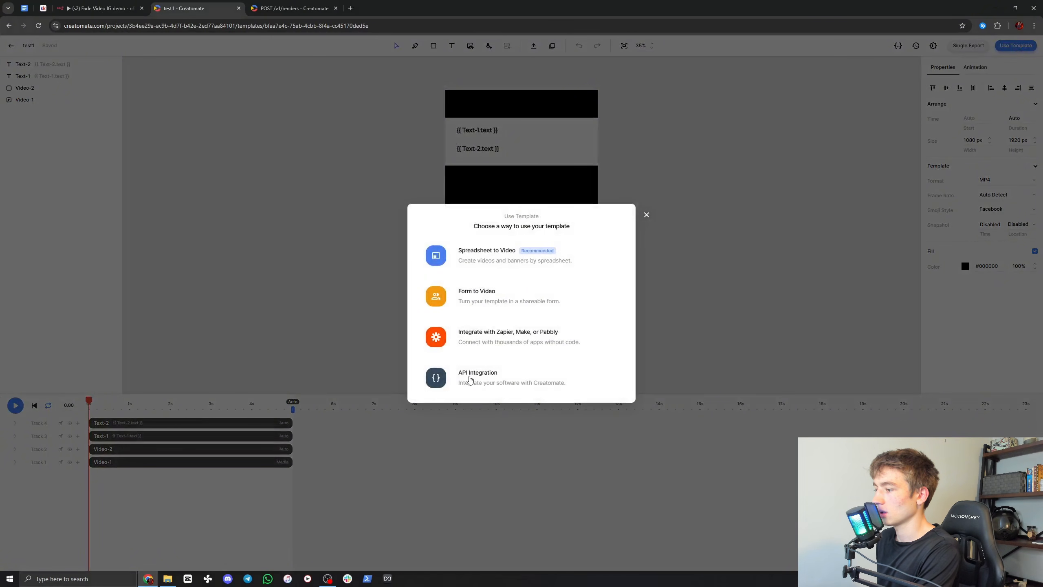
click(470, 378)
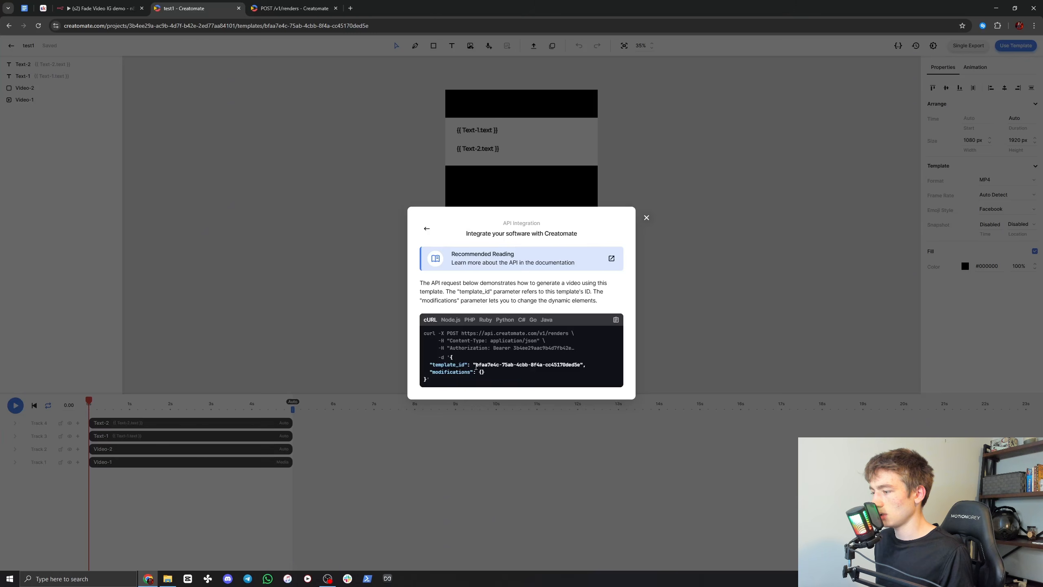
drag(484, 364, 587, 372)
key(ctrl+c)
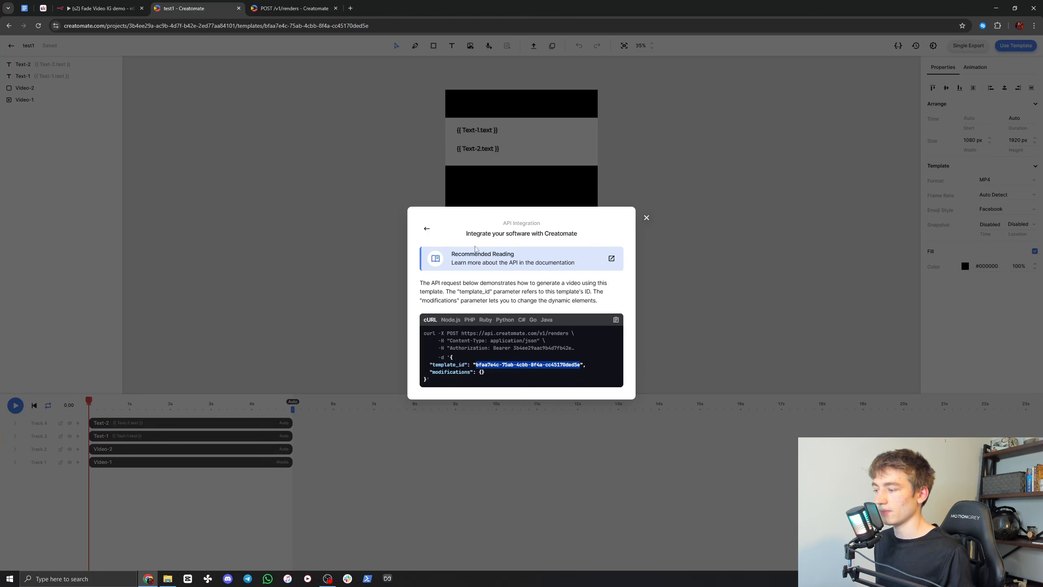
click(86, 8)
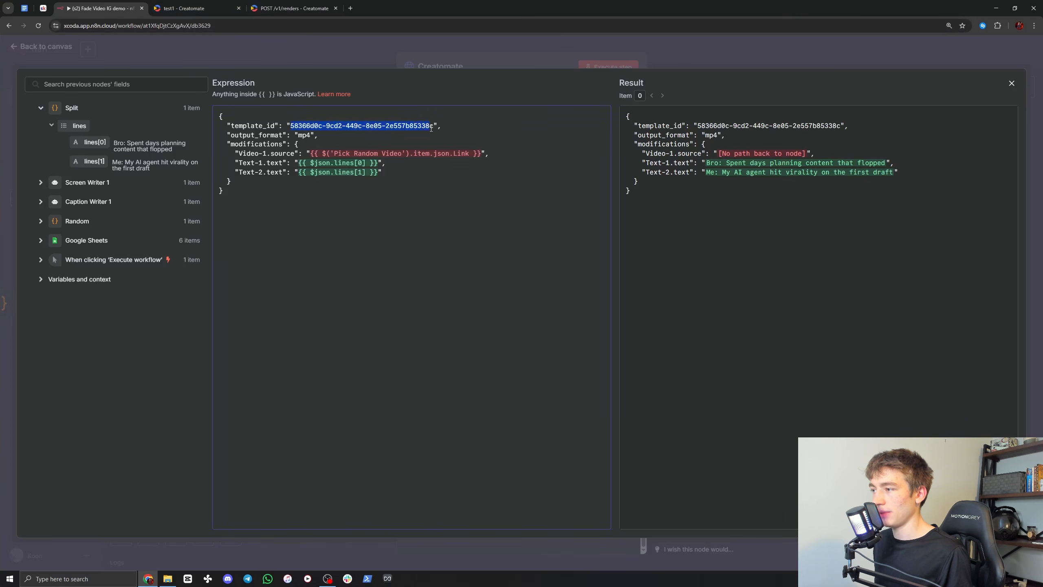
text({   "template_id": "58366d0c-9cd2-449c-8e05-2e557b85338c",   "output_format": "mp4",   "modifications": {     "Video-1.source": "{{ $('Pick Random Video').item.json.Link }}",     "Text-1.text": "{{ $json.lines[0] }}",     "Text-2.text": "{{ $json.lines[1] }}"   } })
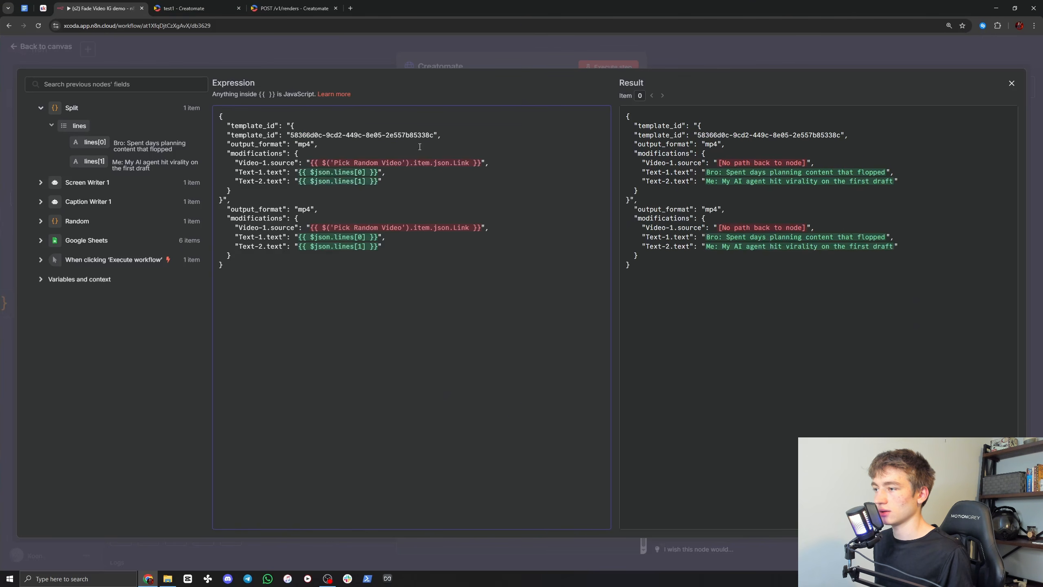
key(ctrl+z)
key(ctrl+Tab)
Step: Copy the test1 template's ID and replace the JSON body's template_id with bfaa7e4c-75ab-4cbb-8f4a-cc45170ded5e
right_click(503, 364)
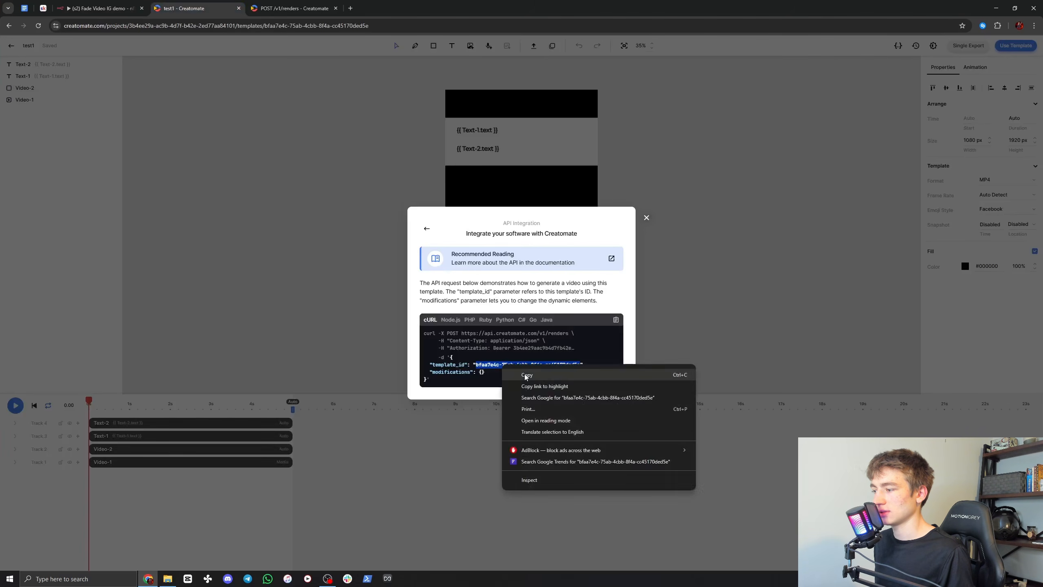
click(521, 371)
click(82, 7)
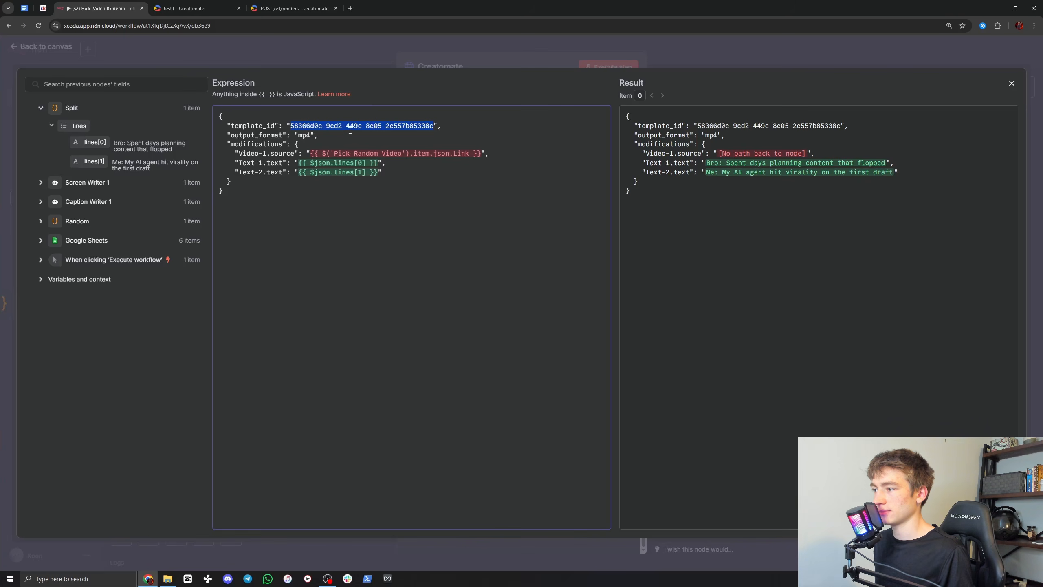
right_click(301, 126)
click(359, 181)
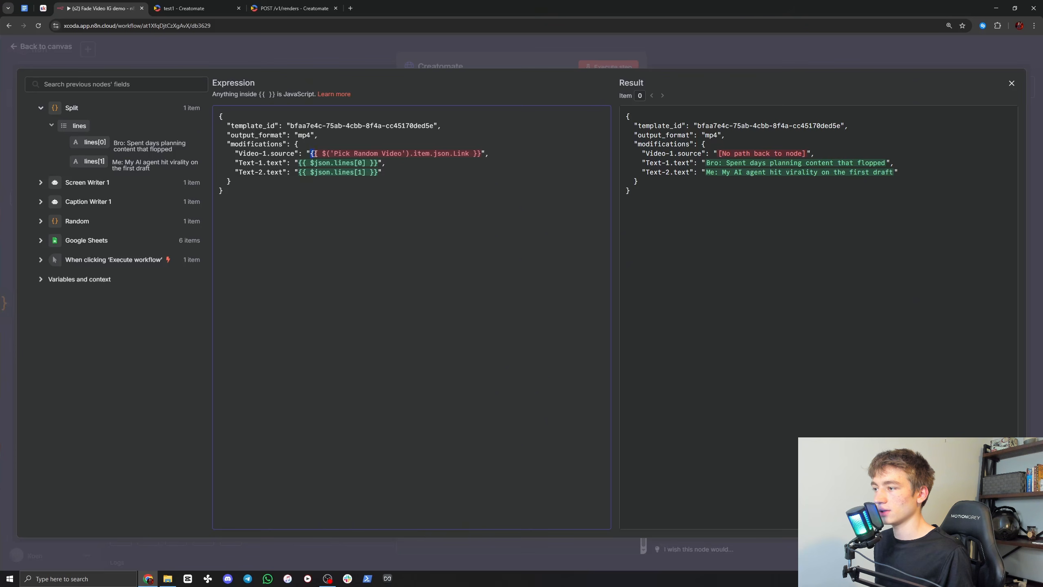
Step: Replace the Video-1.source expression with the Link field from the Random node, {{ $('Random').item.json.Link }}
drag(313, 155, 472, 155)
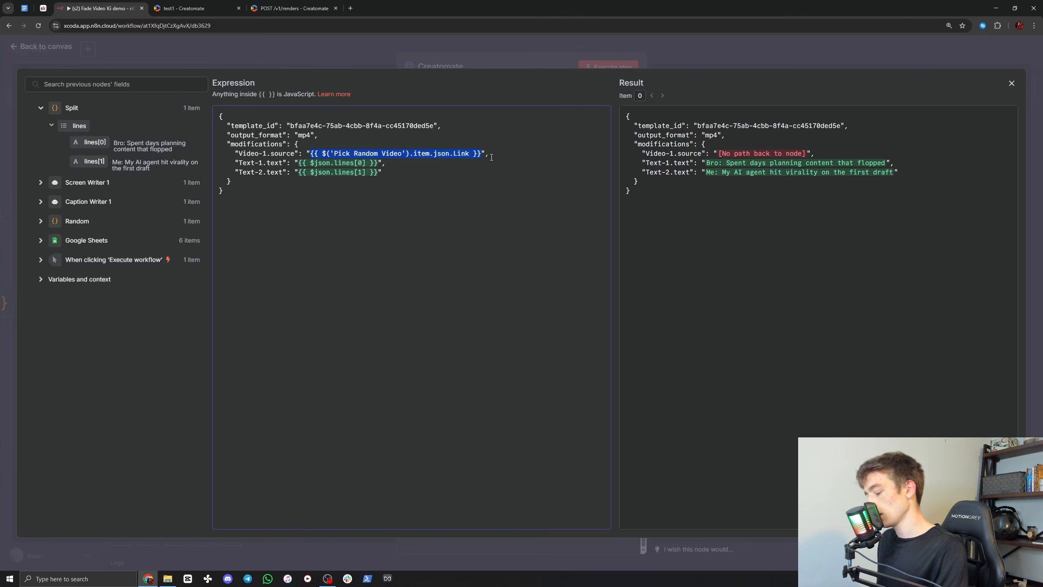
key(BackSpace)
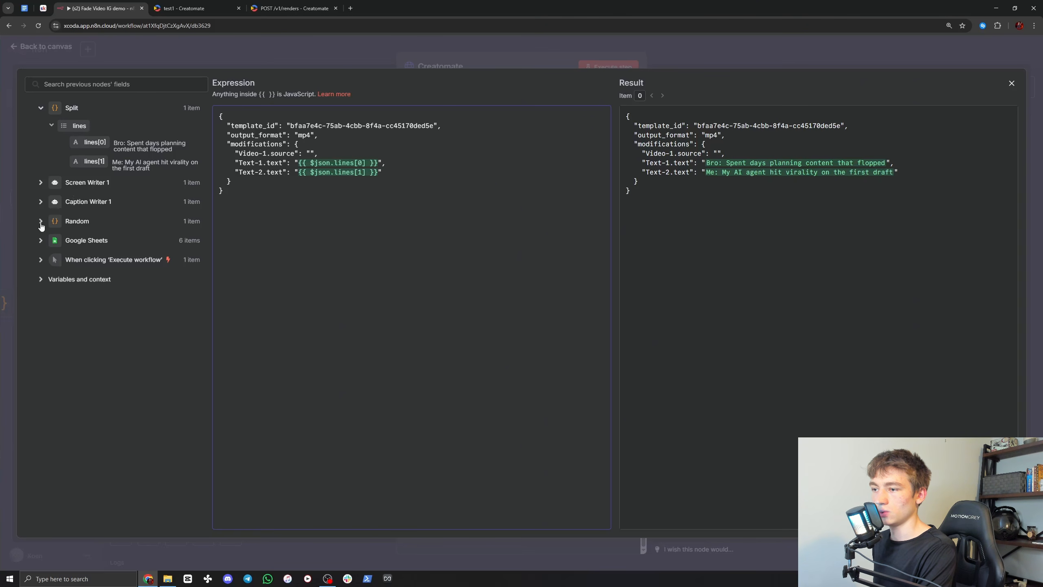
click(41, 222)
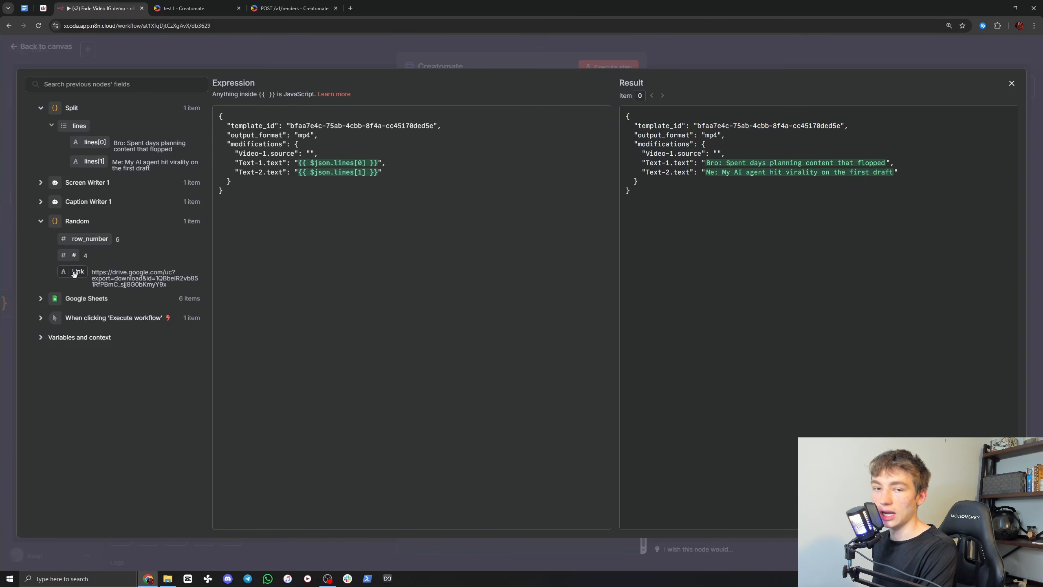
drag(73, 274, 307, 159)
drag(311, 155, 311, 154)
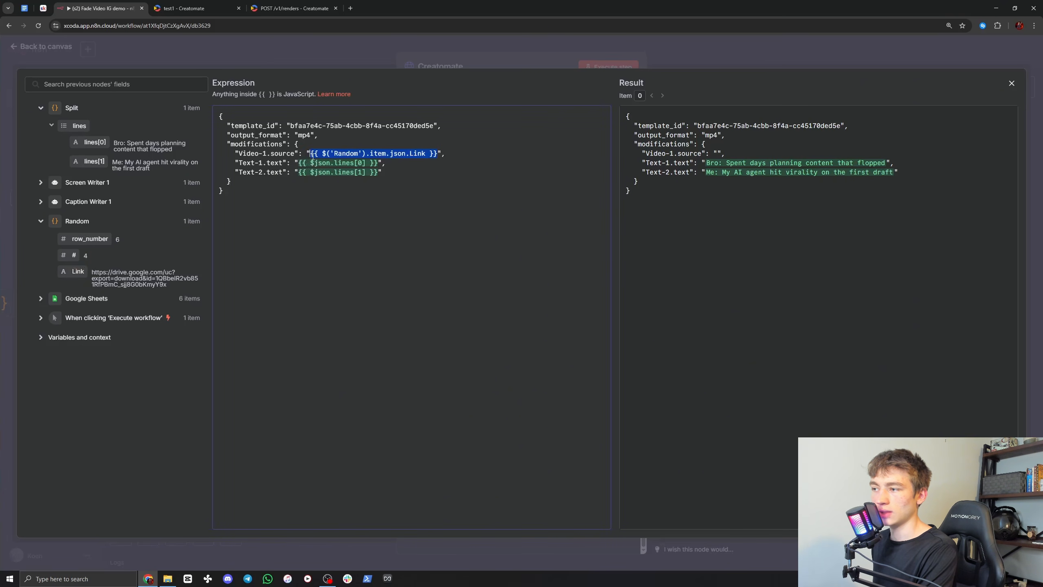
Step: Close the test1 template's API Integration details in Creatomate and compare its text placeholders with the JSON body's modifications in n8n
click(399, 164)
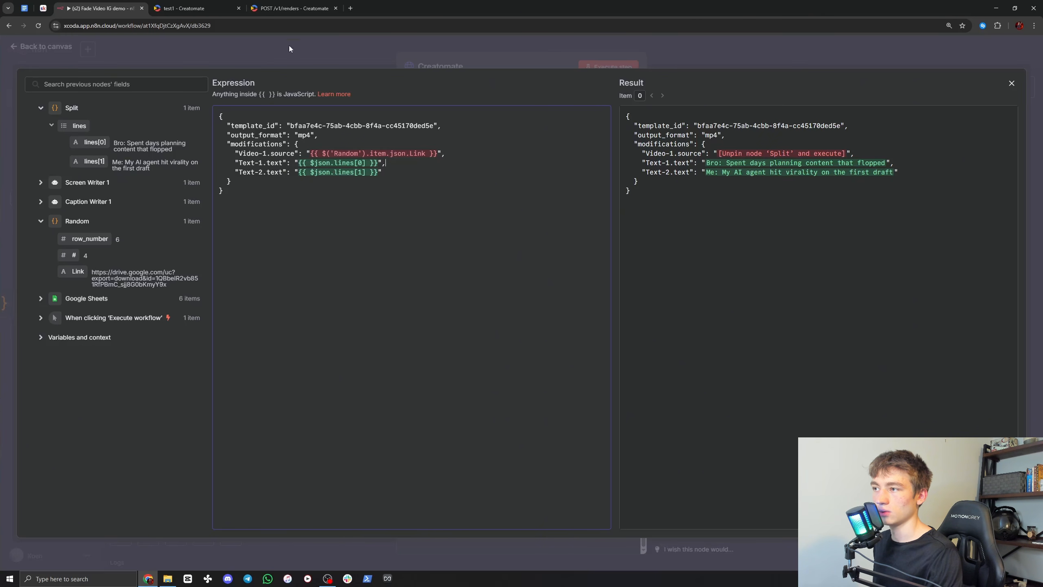
click(185, 8)
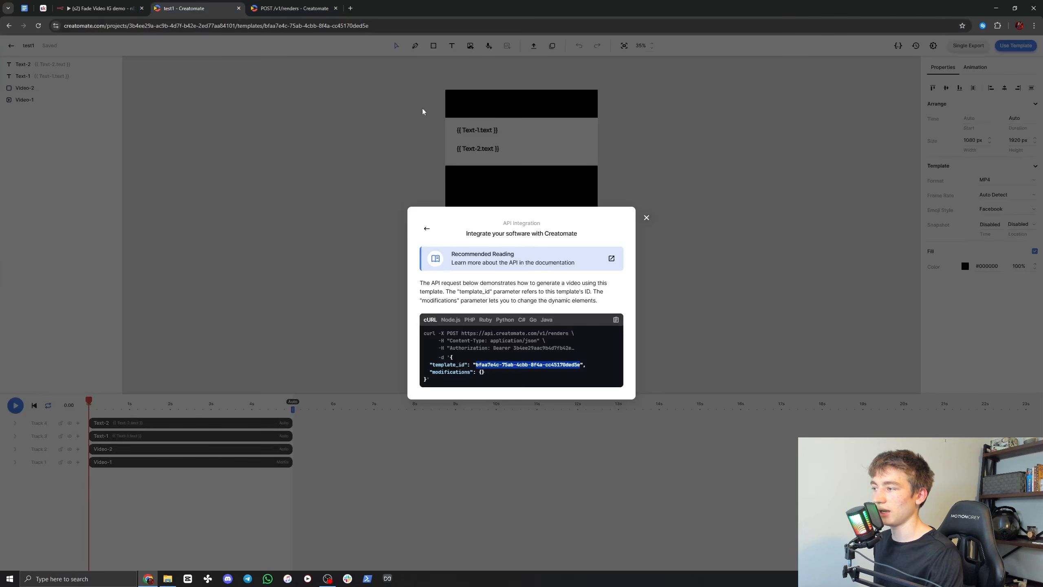
click(647, 217)
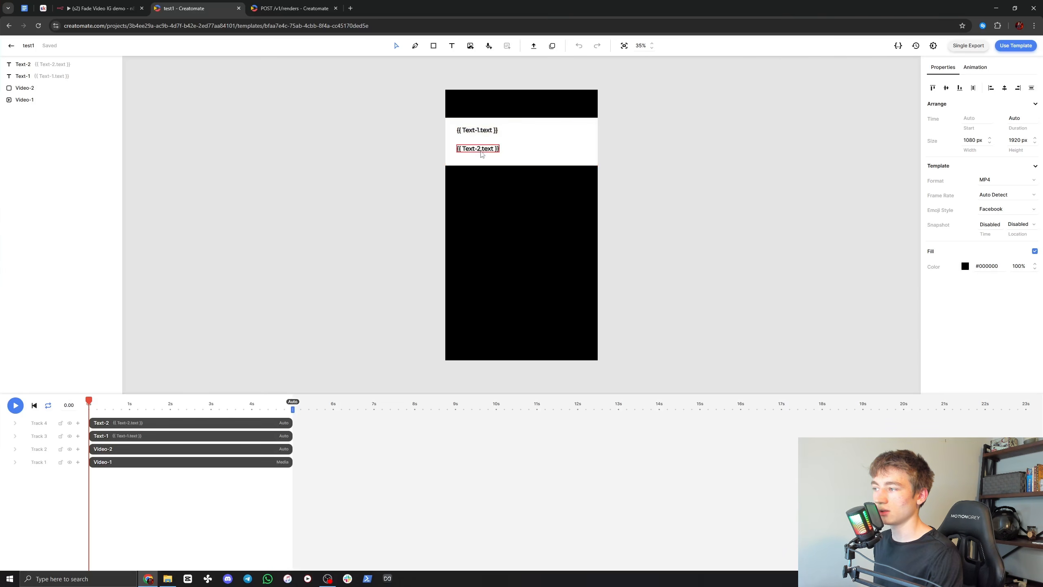
click(98, 9)
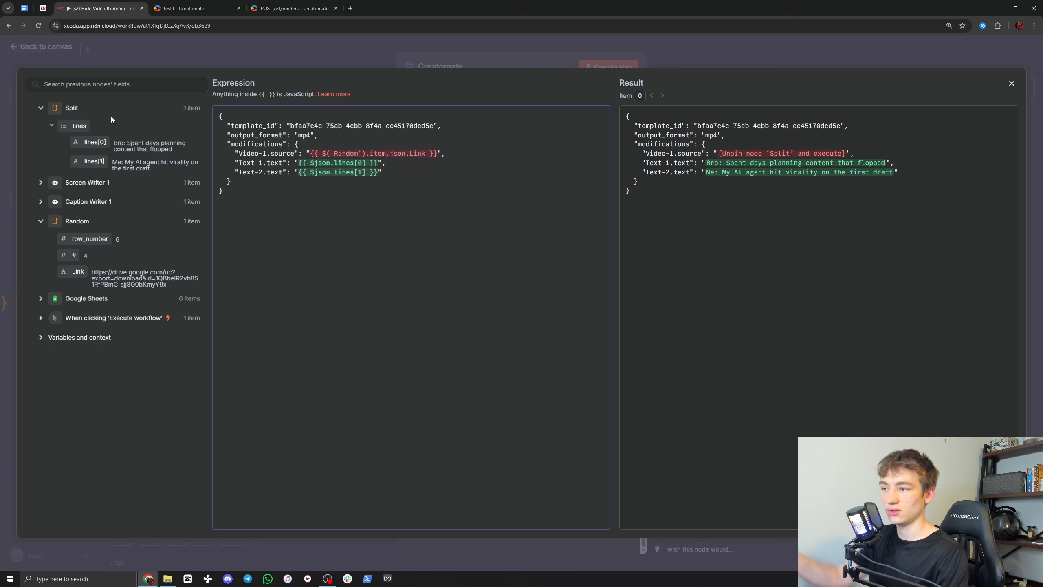
Step: Return to the workflow canvas and unpin the Random node's data
click(483, 60)
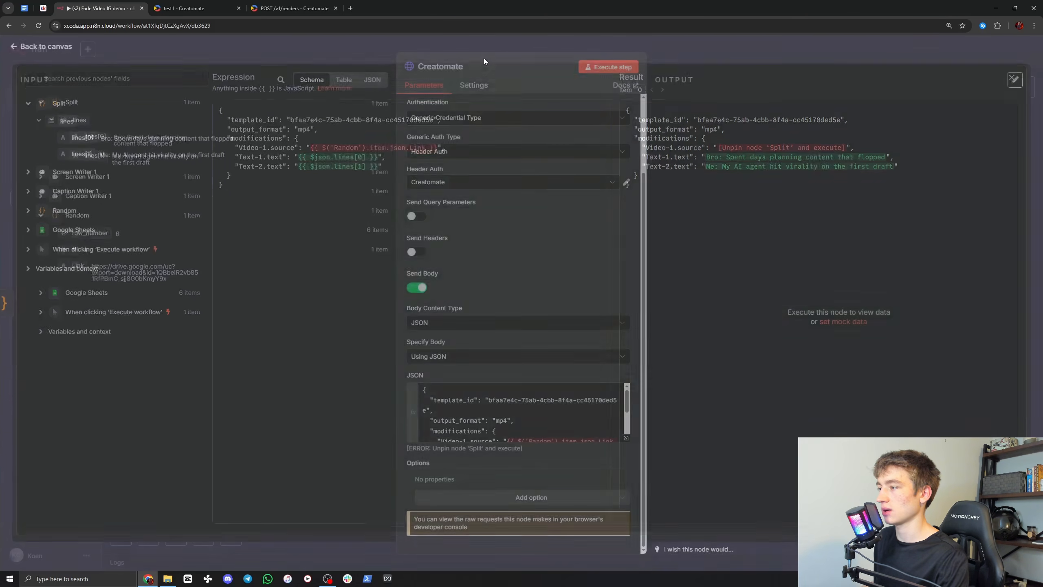
click(676, 47)
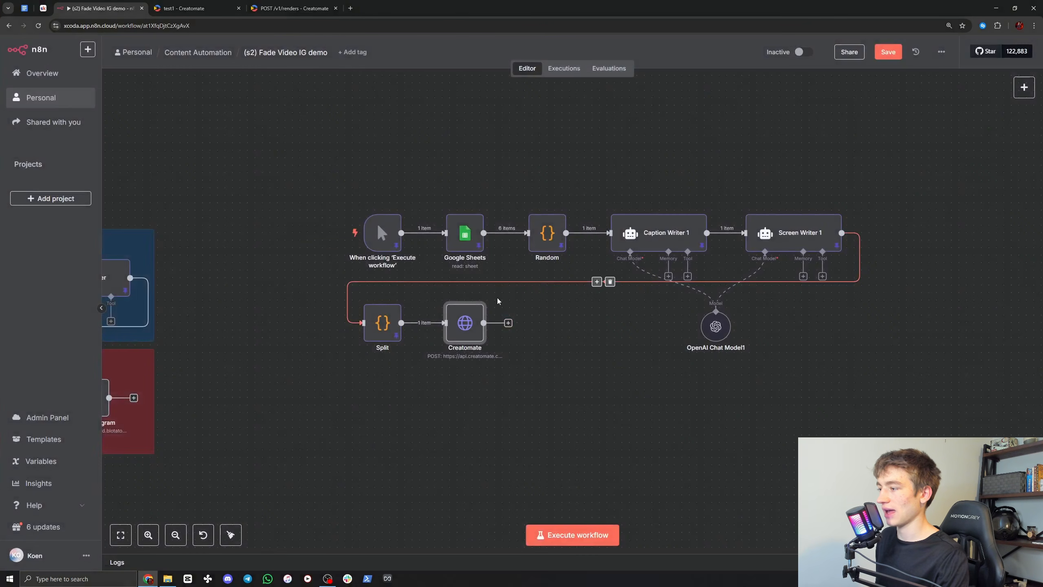
right_click(545, 233)
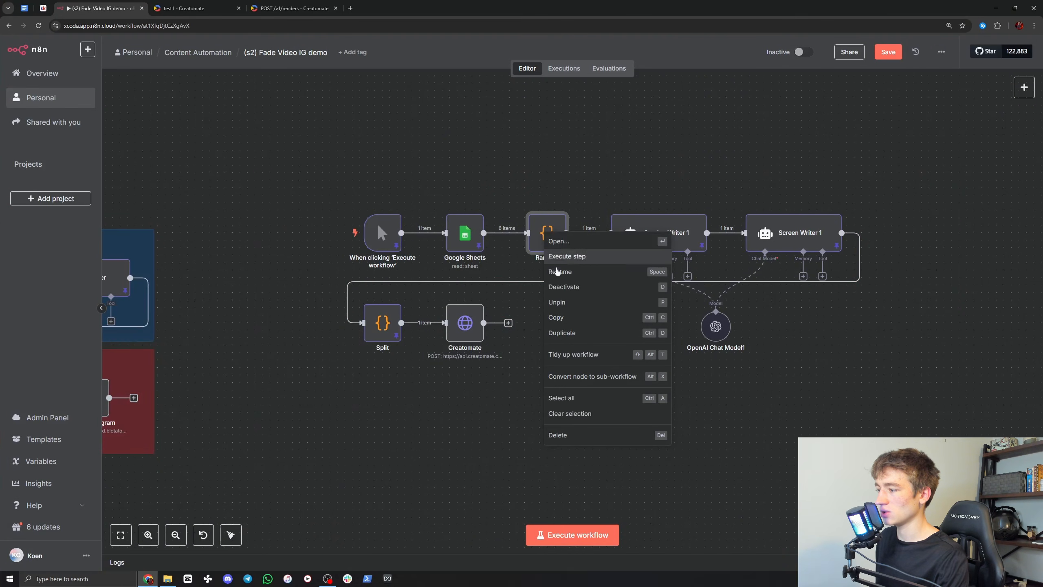
click(552, 298)
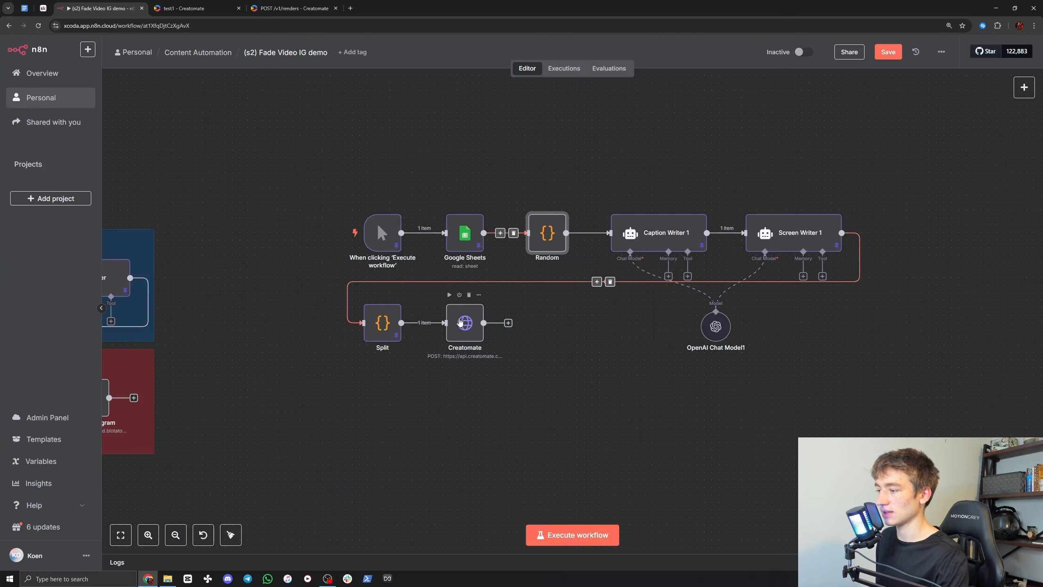
Step: Review the Creatomate node's JSON body expression and request settings, and return to the canvas
double_click(460, 323)
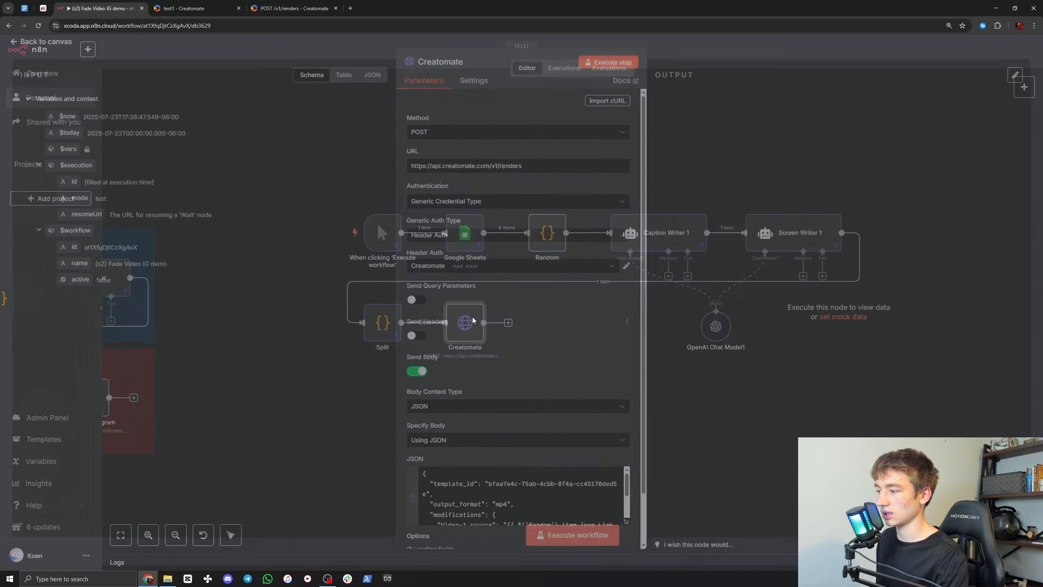
click(626, 526)
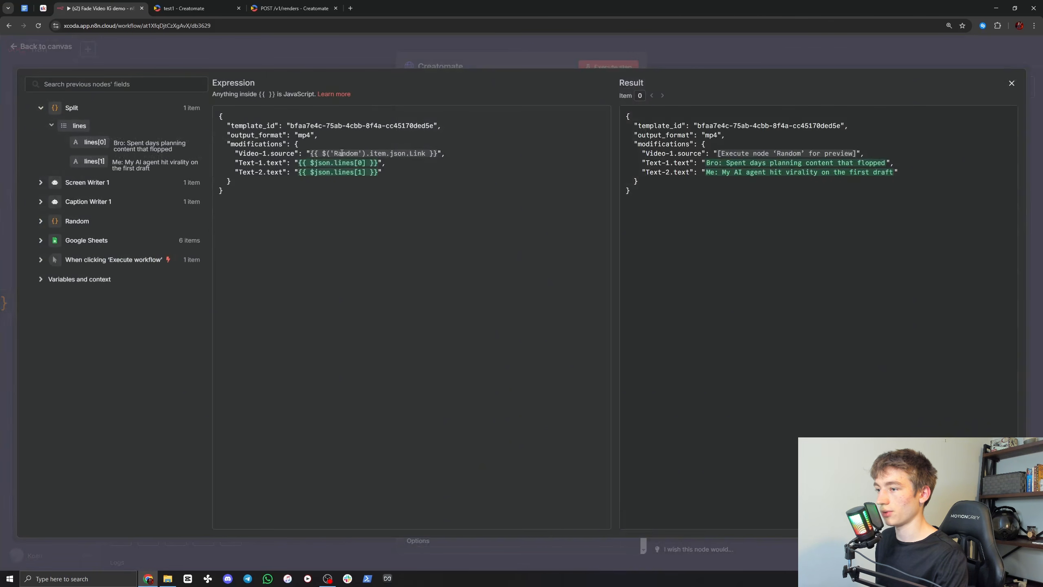
click(427, 50)
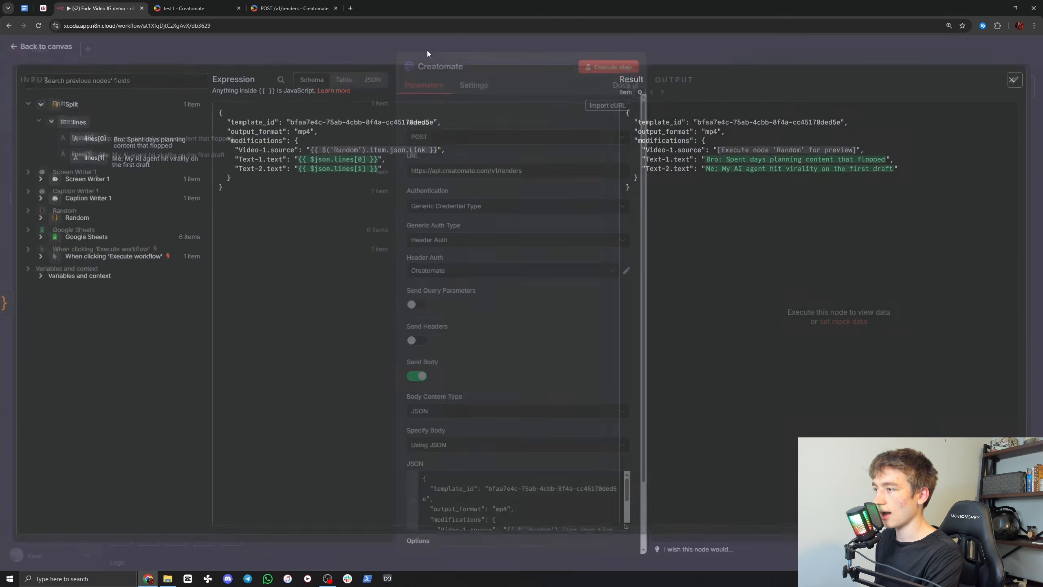
scroll(632, 335, down, 3)
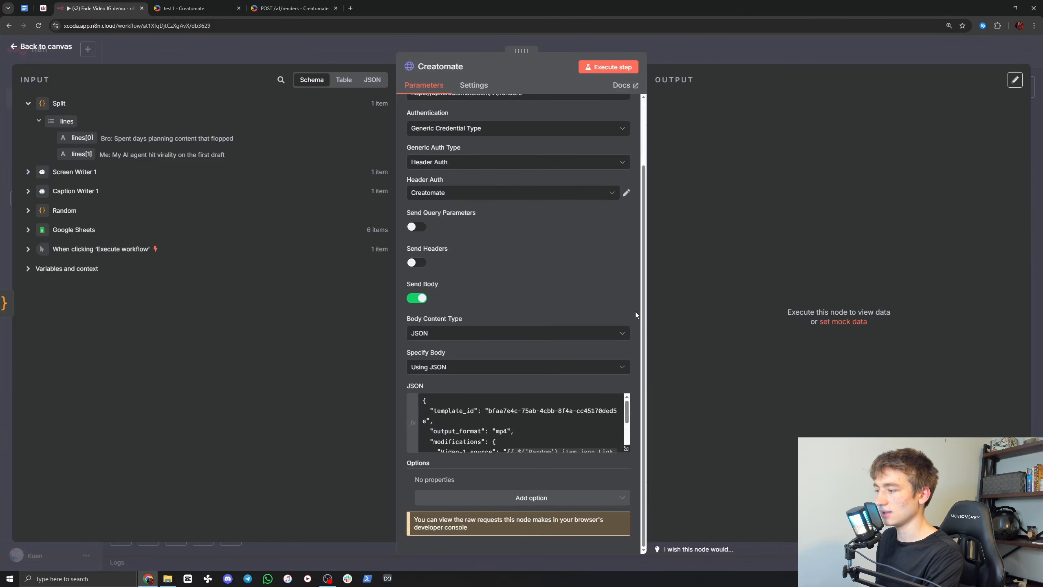
scroll(636, 312, up, 3)
click(674, 60)
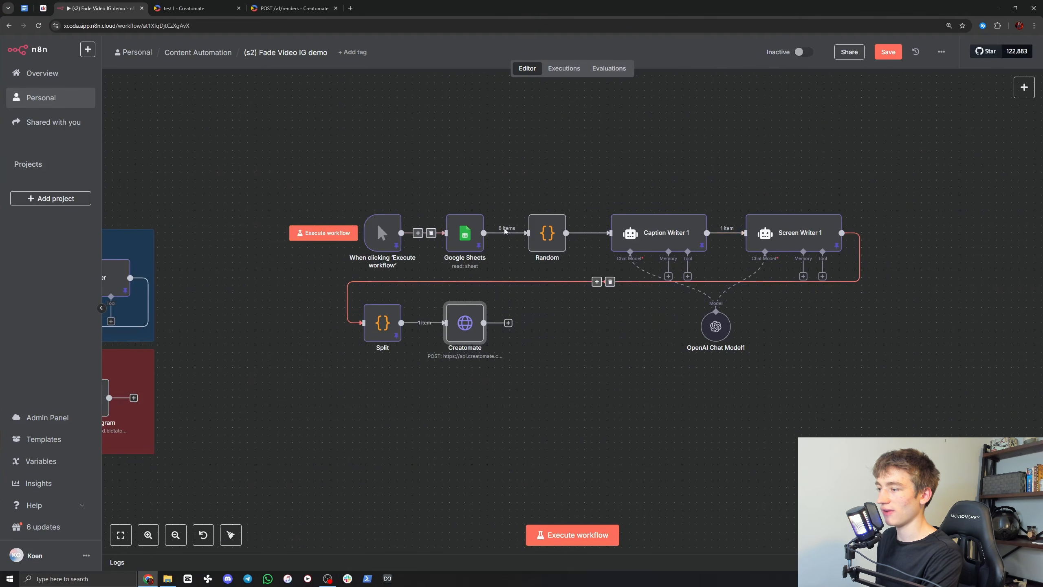
Step: Execute the whole workflow and inspect the Creatomate node's output, including the render url
click(357, 308)
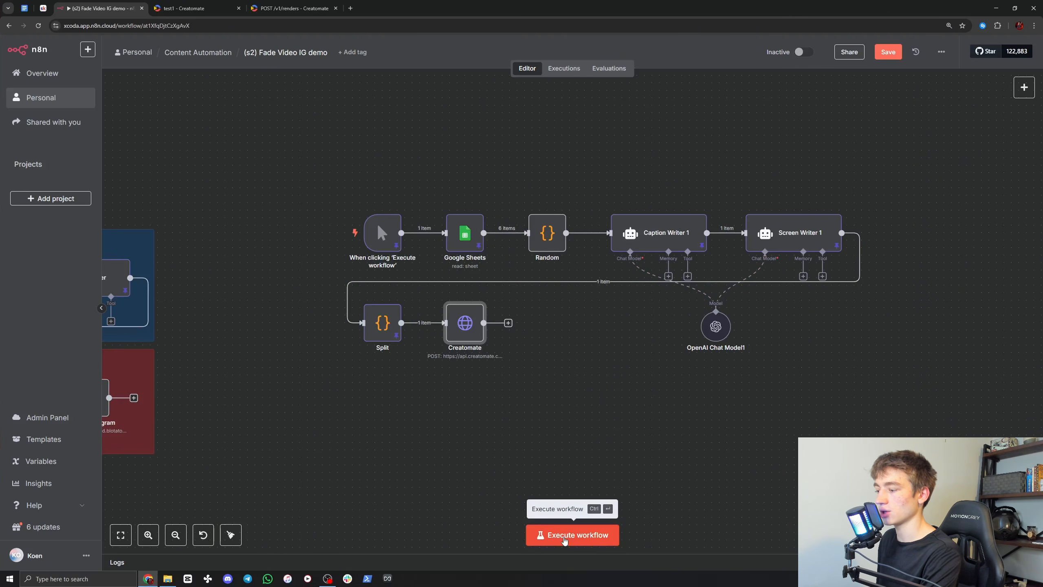
click(565, 540)
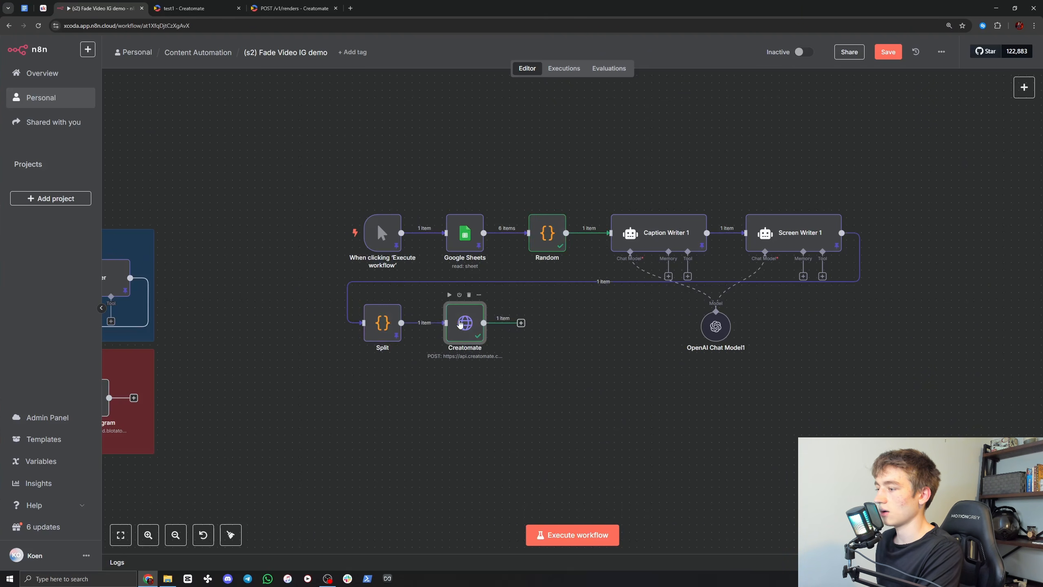
double_click(461, 324)
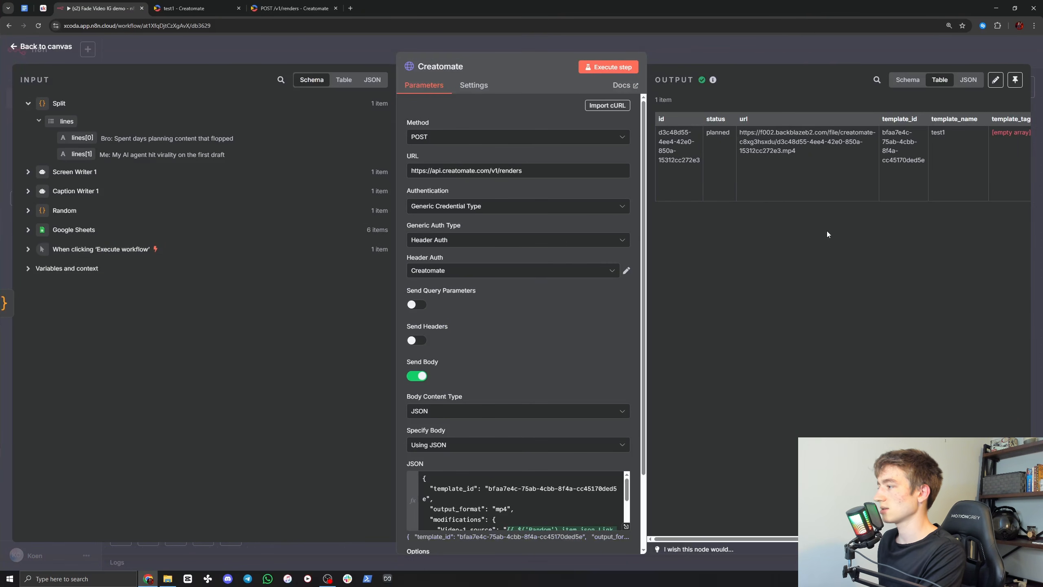
scroll(635, 326, down, 2)
scroll(635, 326, up, 2)
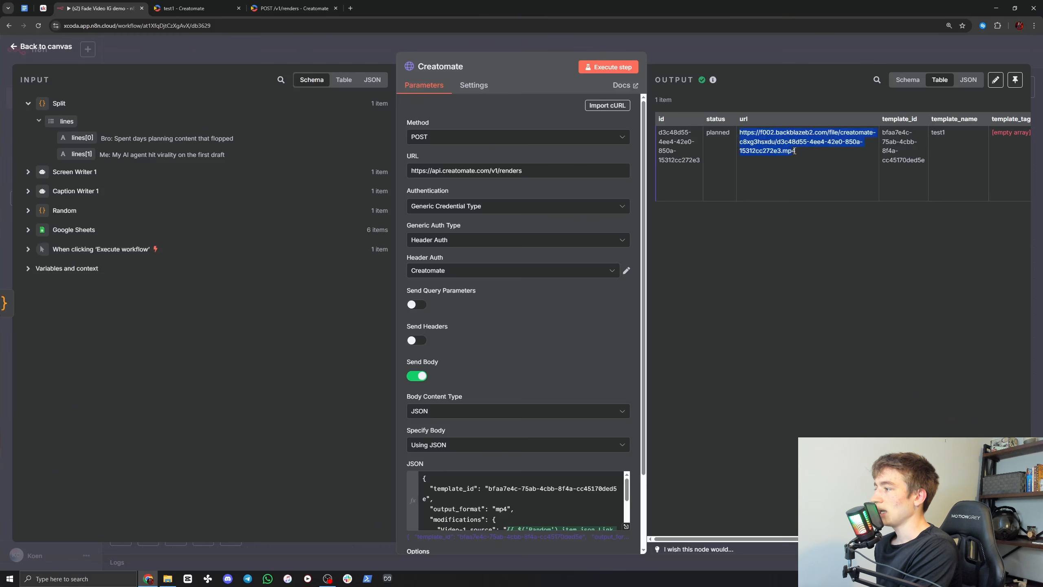
Step: Switch to Creatomate and expand the newest test1 render in the API Log
click(198, 5)
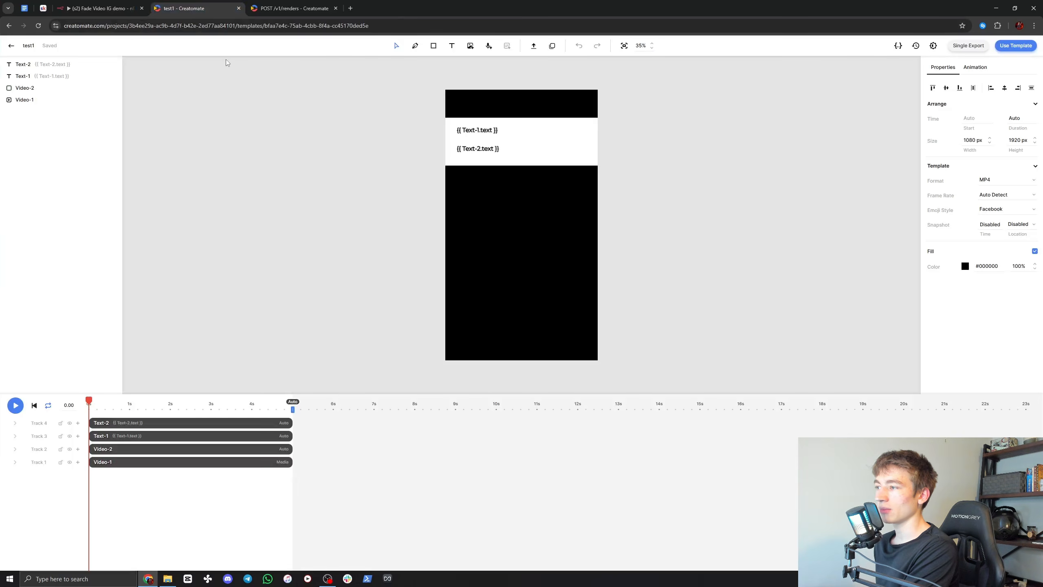
click(9, 51)
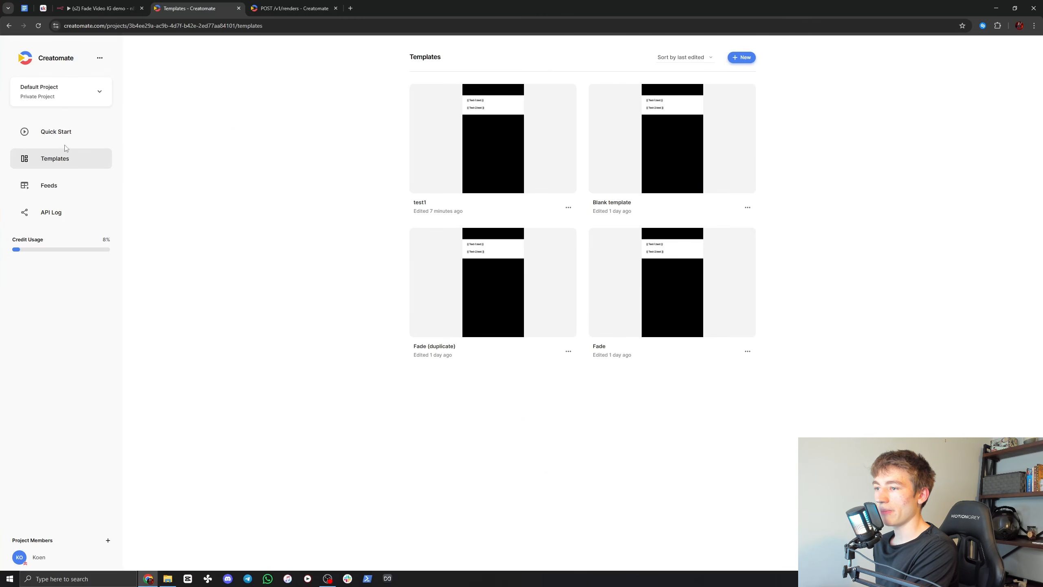
click(55, 218)
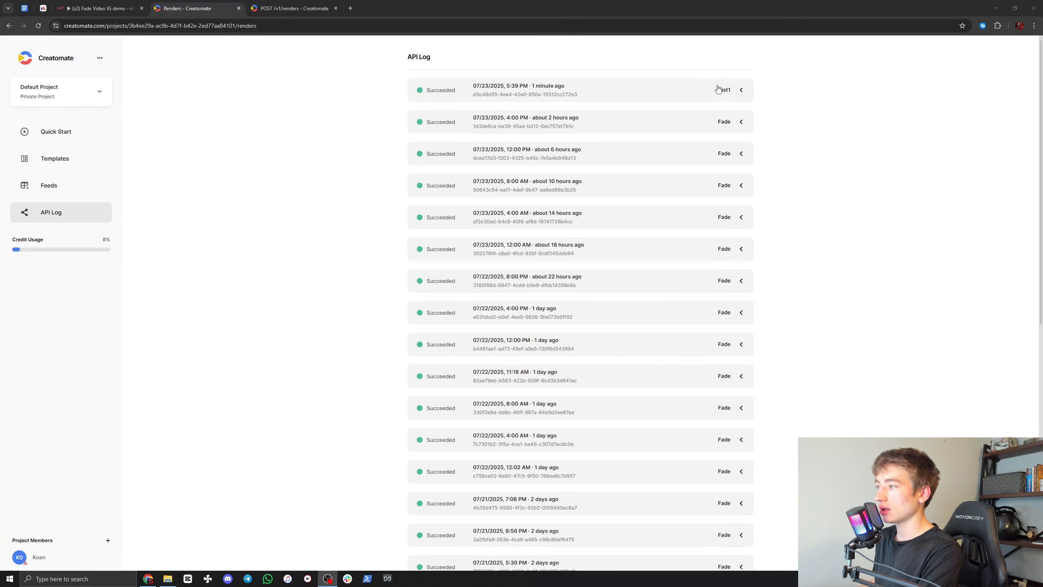
click(741, 91)
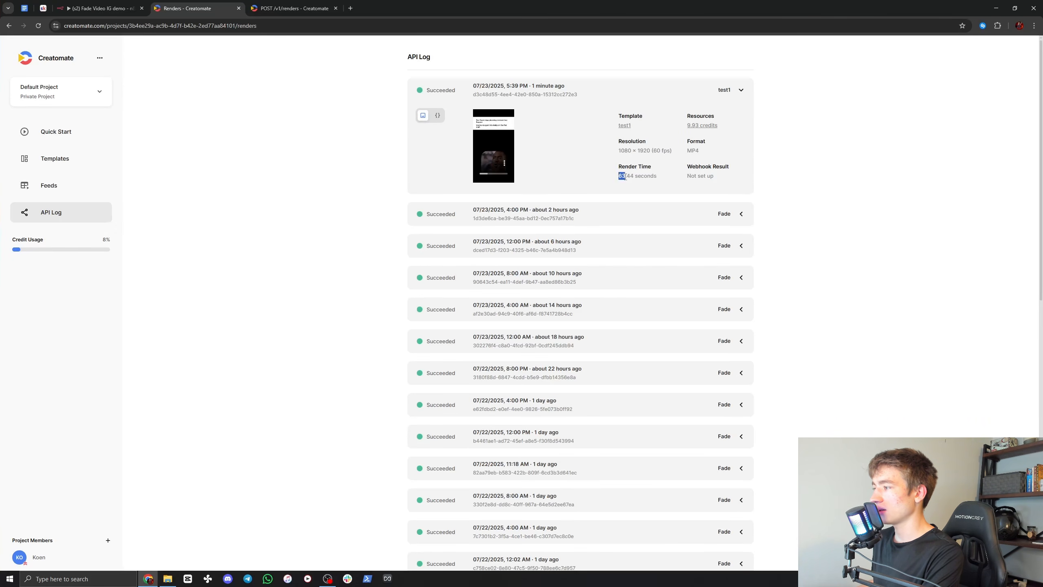
Step: Play the rendered test1 video in fullscreen, exit fullscreen, and check its render time
click(505, 163)
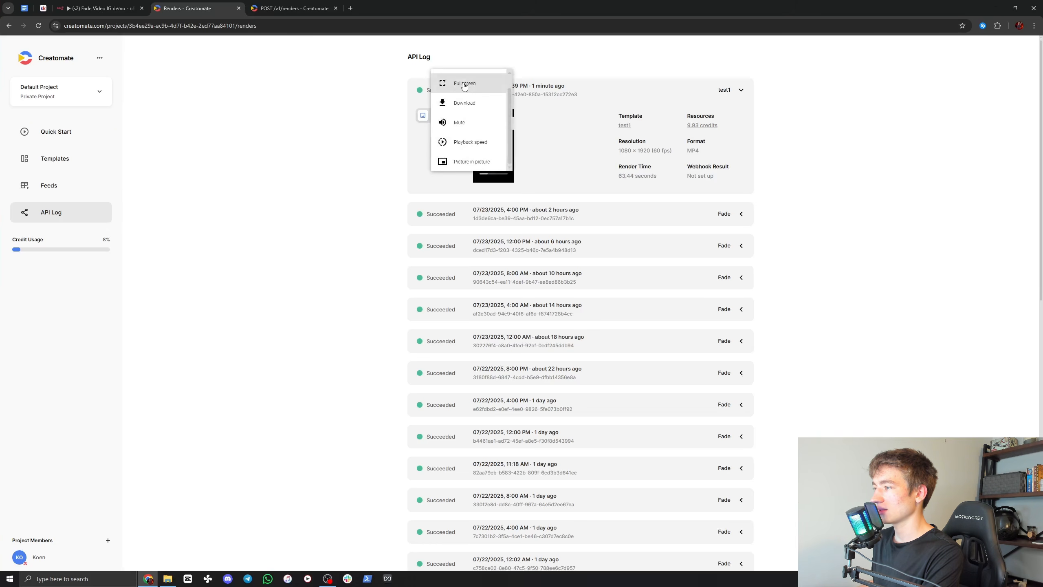
click(464, 85)
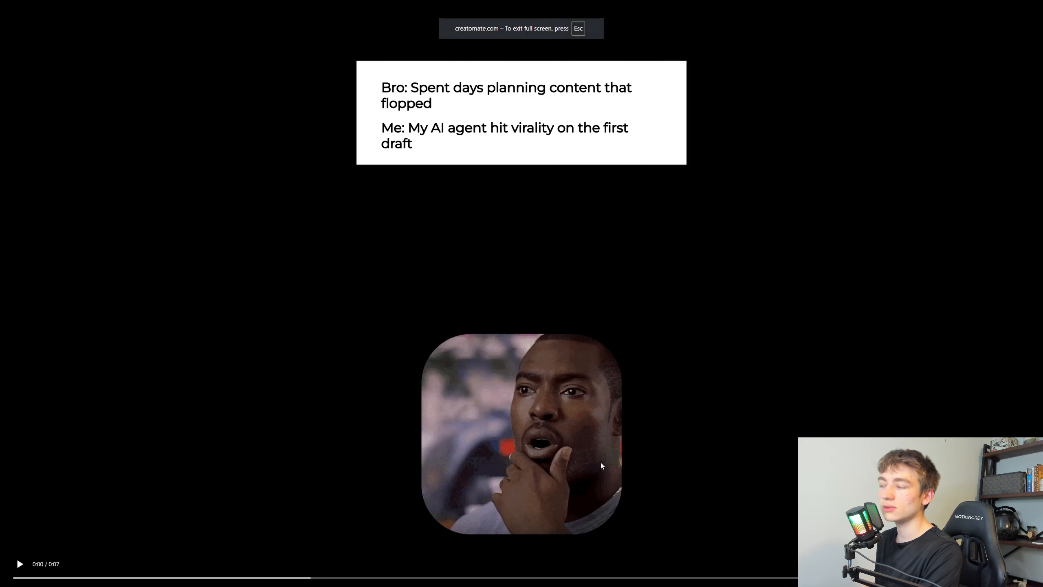
click(19, 564)
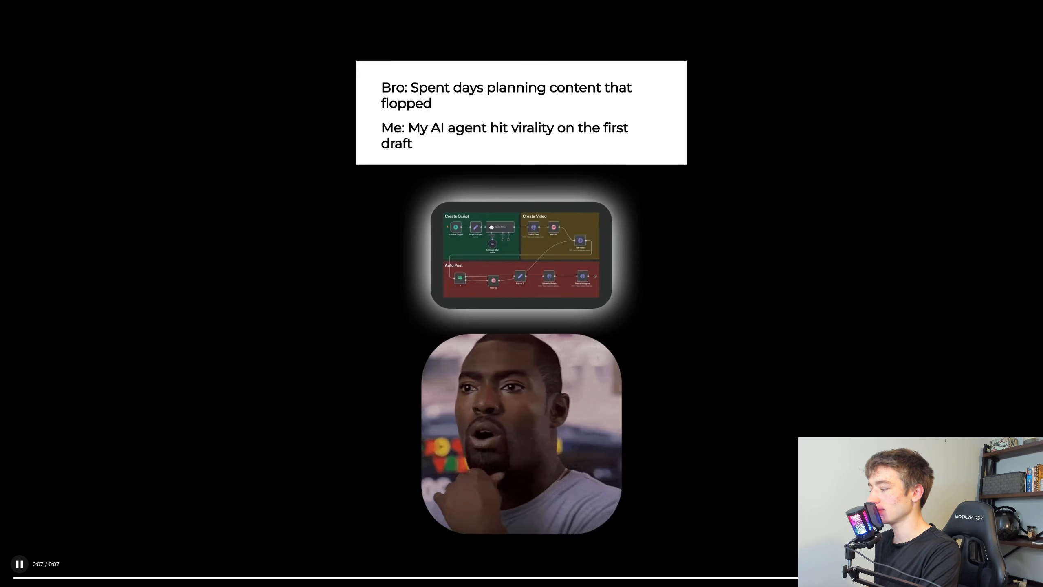
key(Escape)
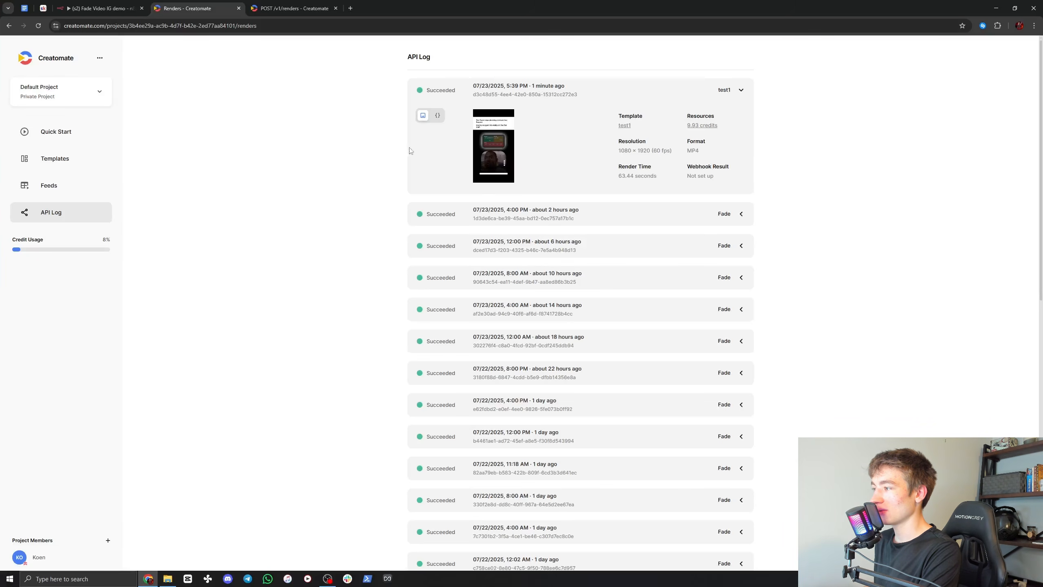
click(625, 176)
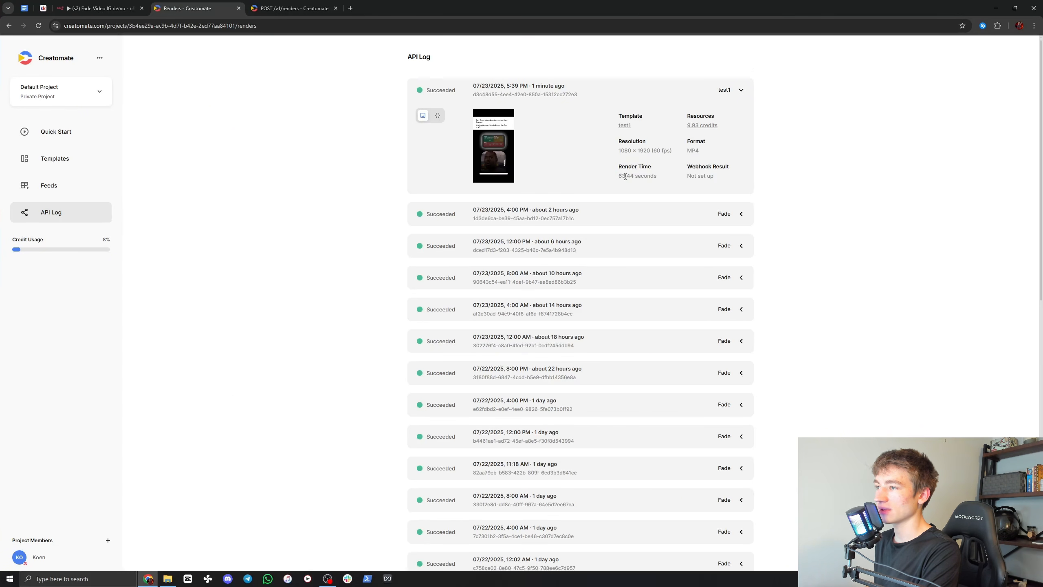
Step: Switch back to n8n, examine the render url in the Creatomate node's output, and close the node
click(99, 7)
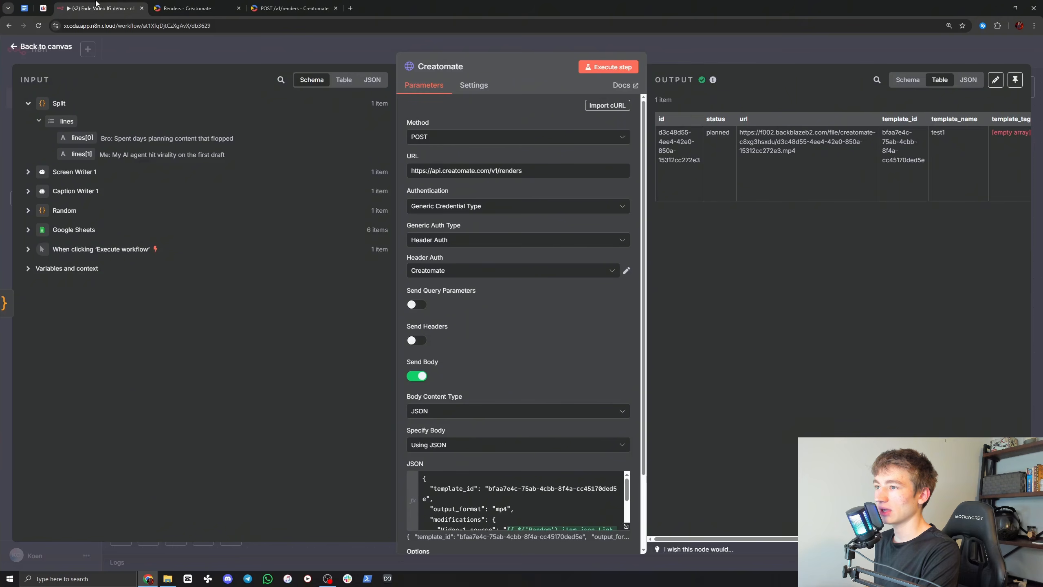
click(704, 48)
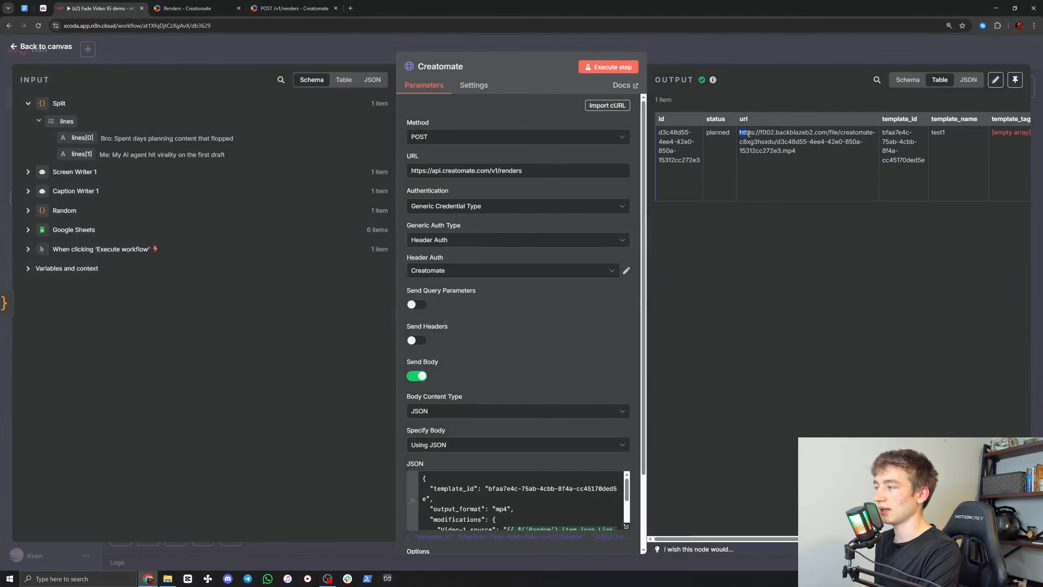
drag(749, 133, 796, 154)
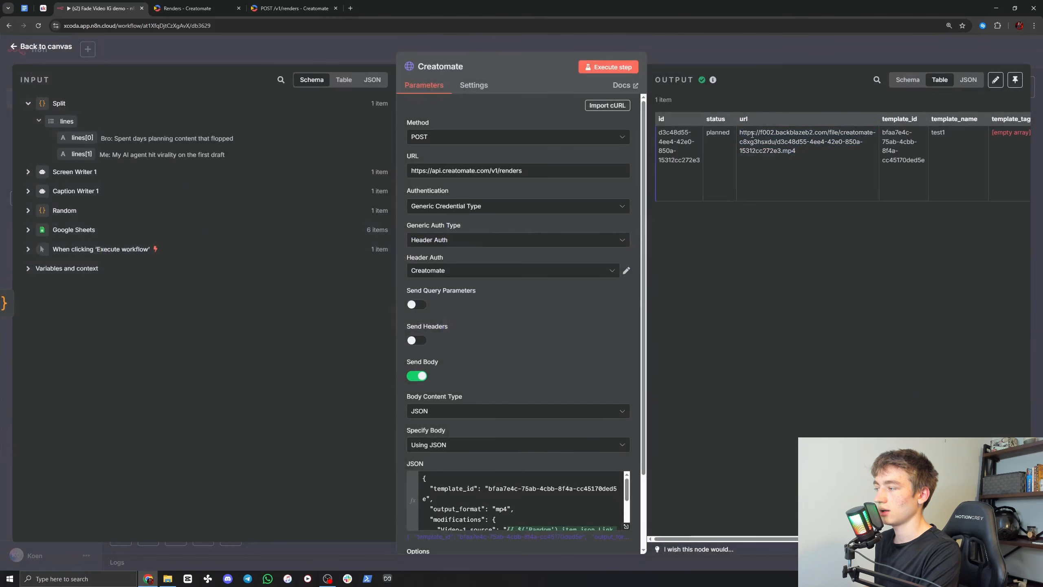
click(779, 152)
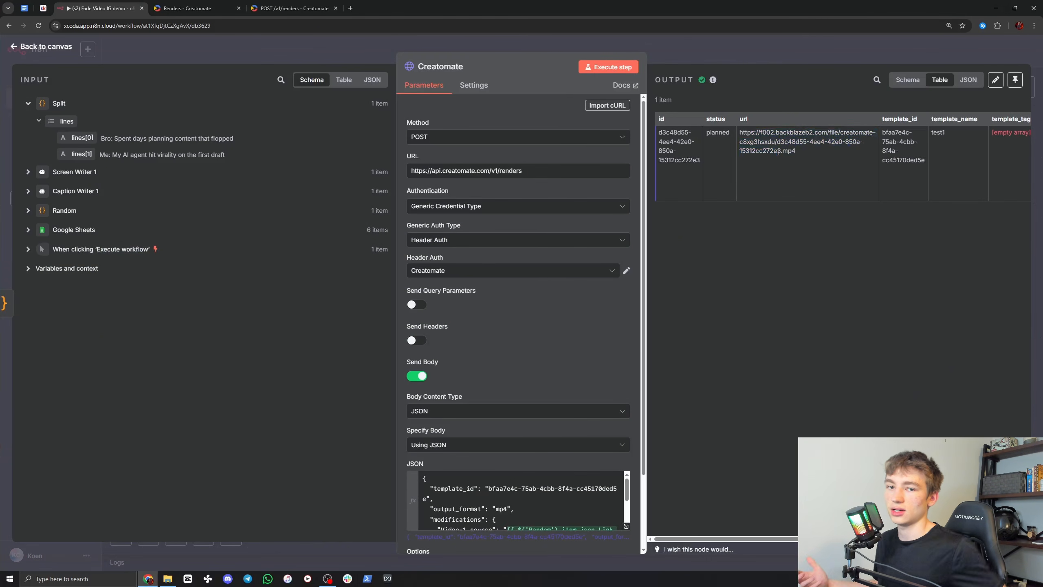
click(717, 48)
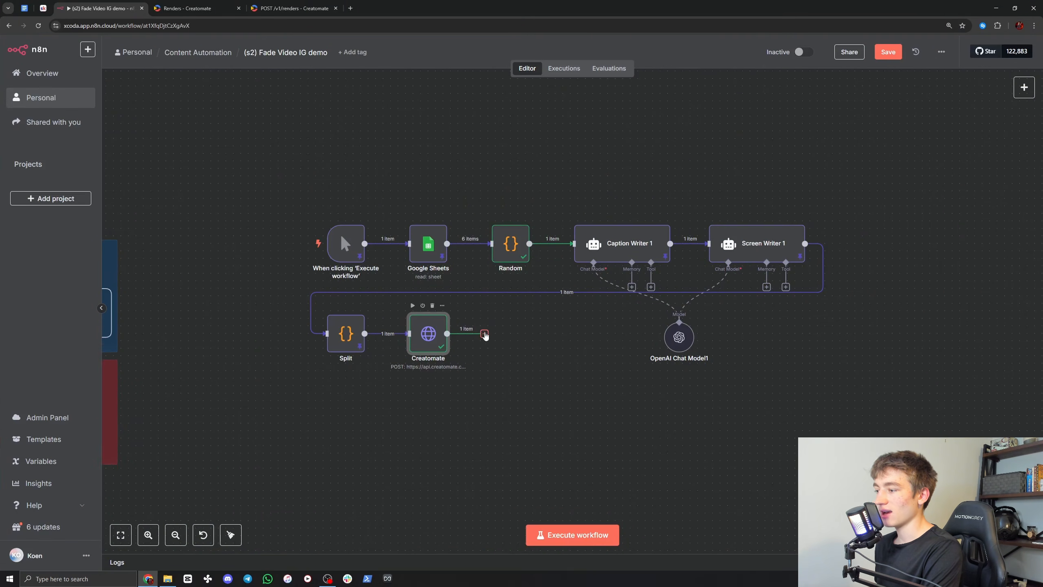
Step: Add a Wait node after the Creatomate node and rename it "Wait 2min"
click(484, 334)
text(wait)
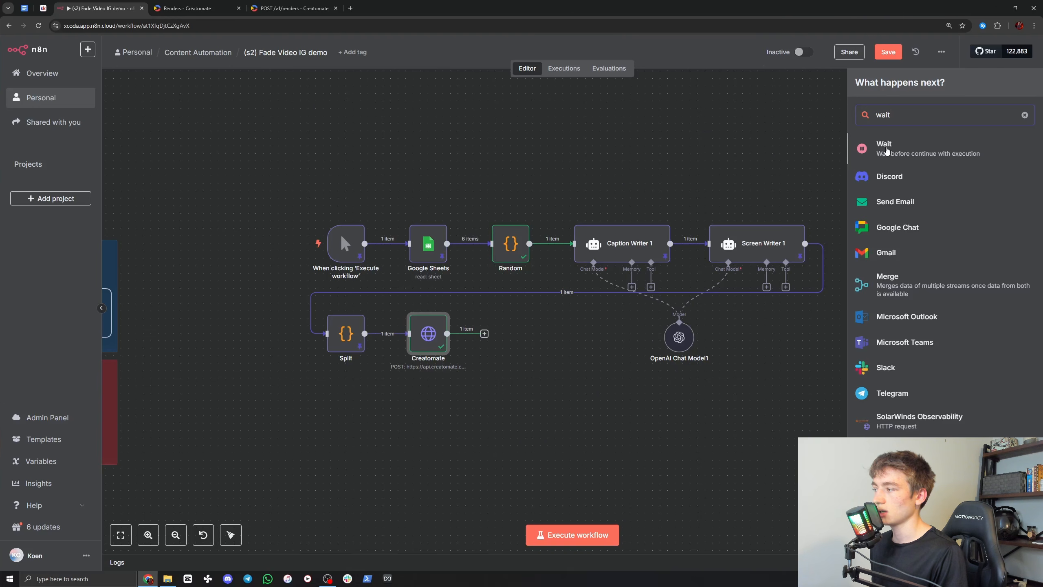
click(886, 148)
click(441, 67)
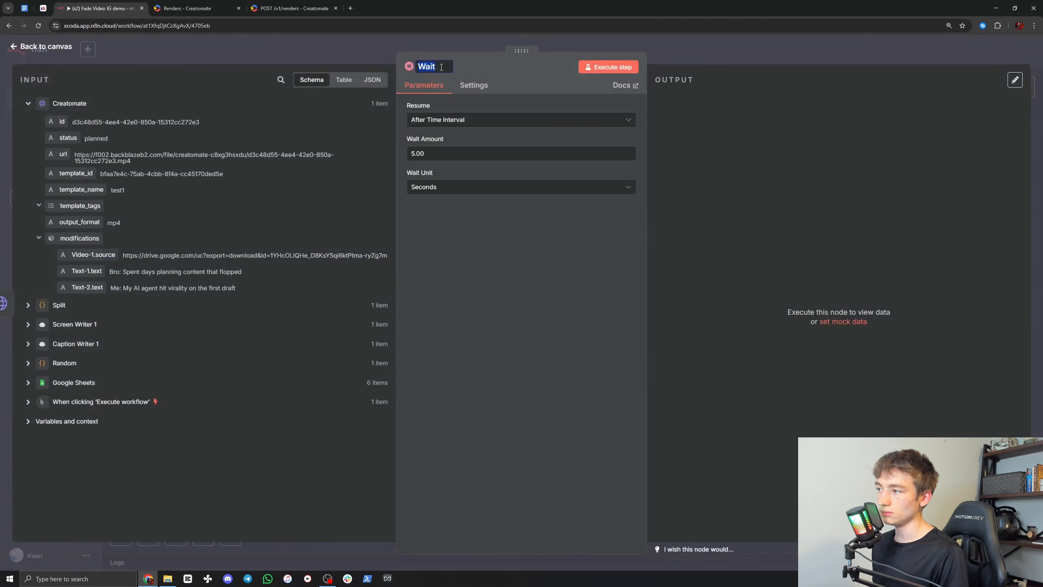
text(2min)
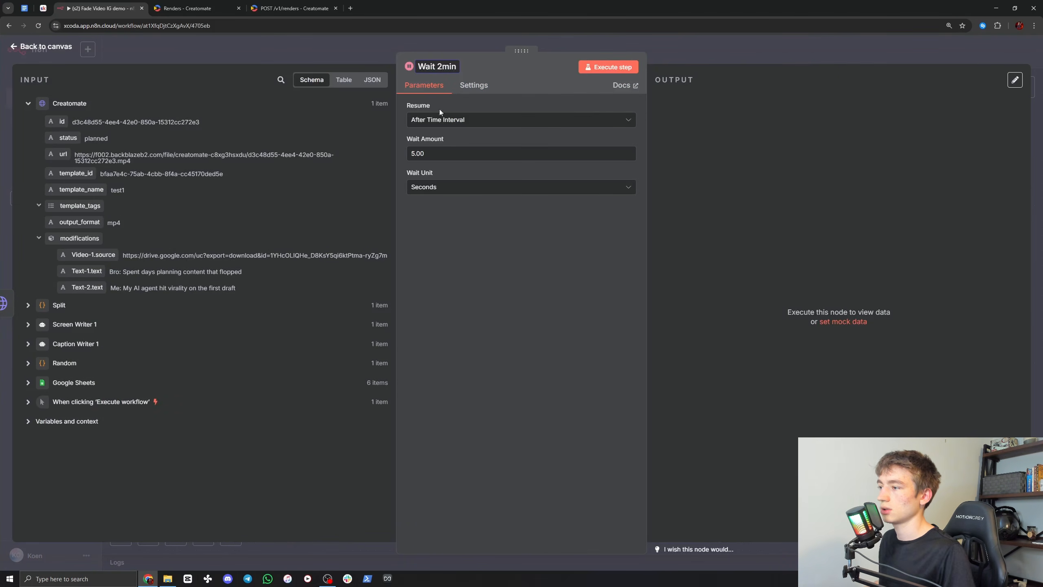
Step: Set the Wait 2min node's wait amount to 120 seconds and return to the canvas
drag(433, 155, 408, 158)
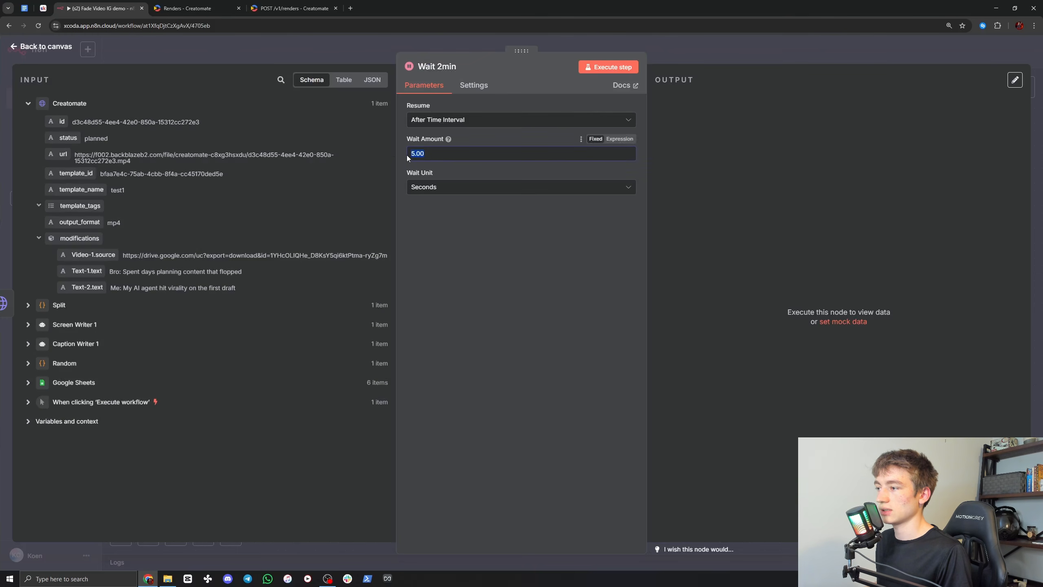
text(120)
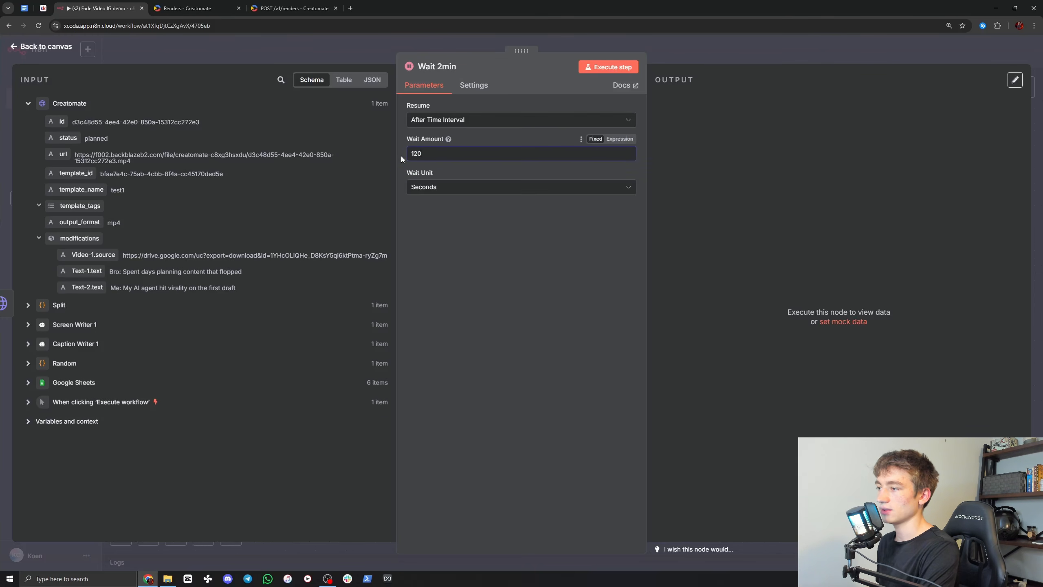
click(723, 51)
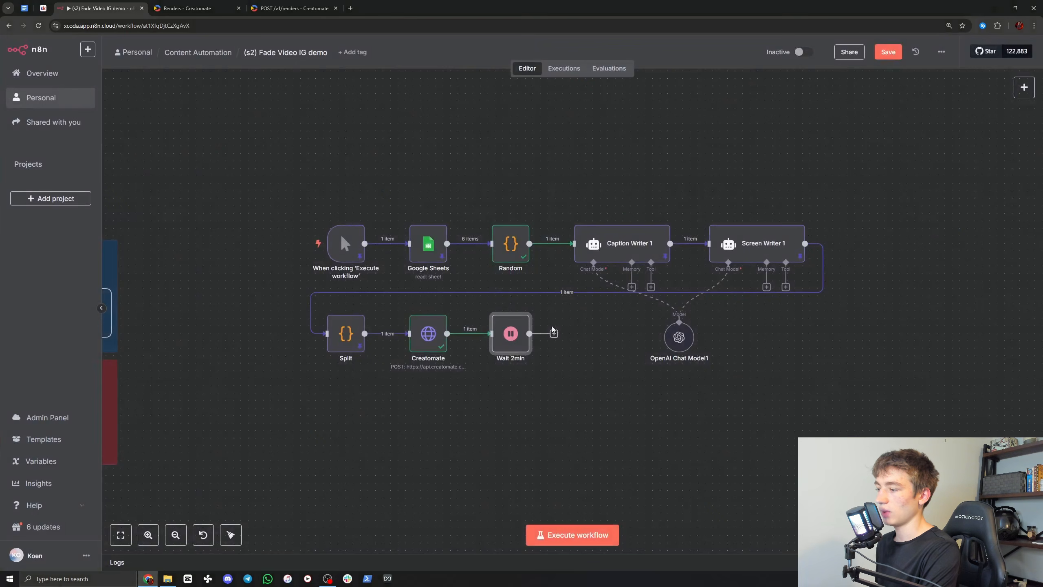
Step: Move the OpenAI Chat Model1 node above the Caption Writer 1 and Screen Writer 1 nodes
scroll(577, 335, right, 2)
drag(625, 335, 633, 177)
scroll(519, 394, up, 2)
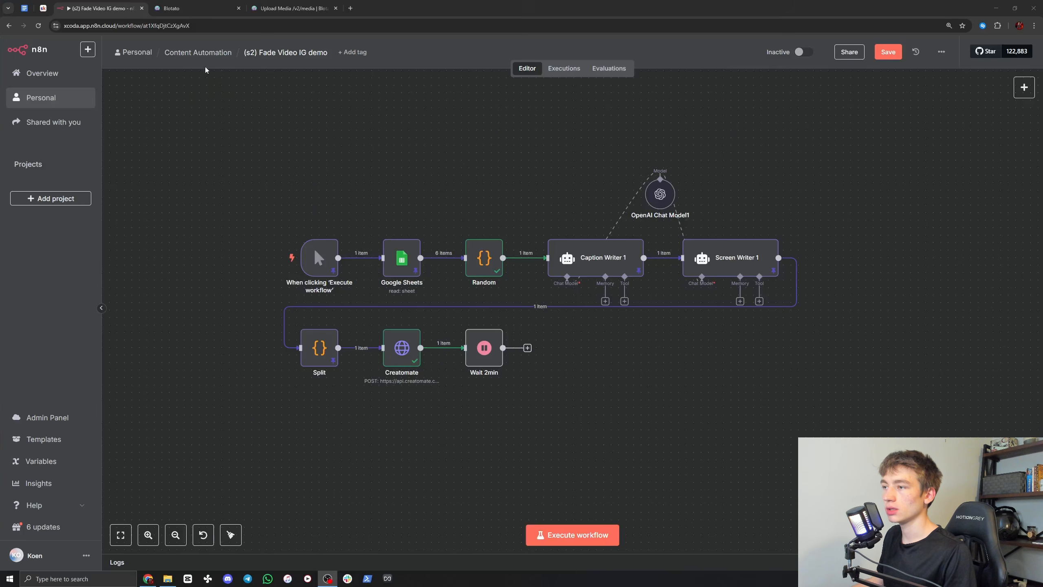
Step: Switch to Blotato, open the API settings and copy the API key
click(199, 5)
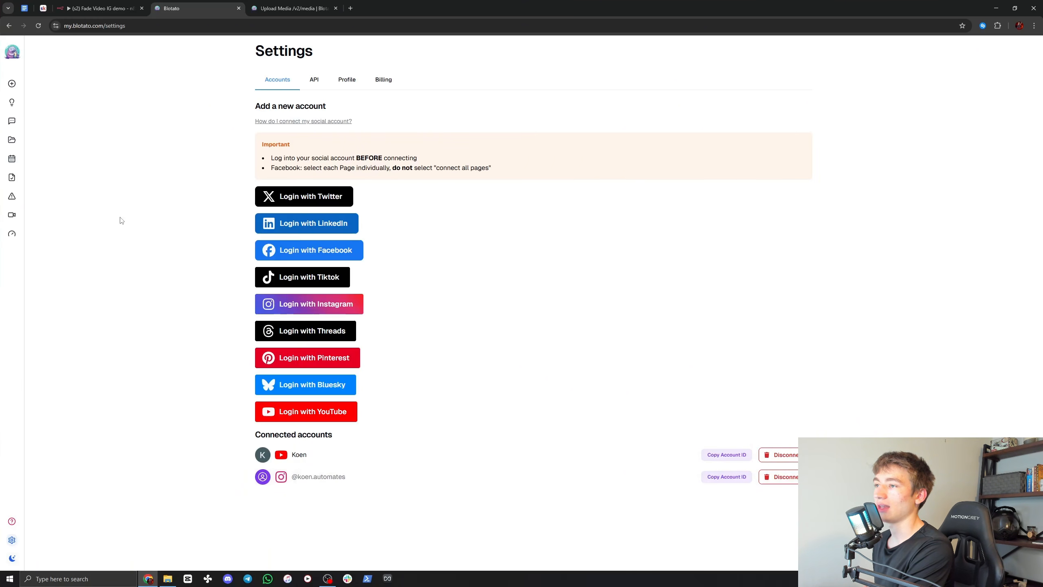
click(315, 80)
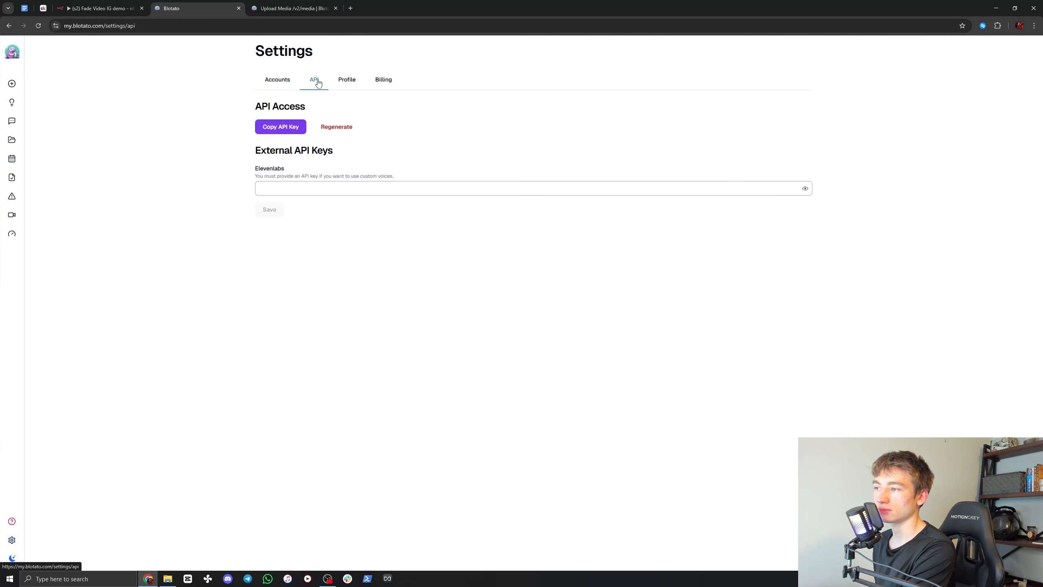
click(277, 131)
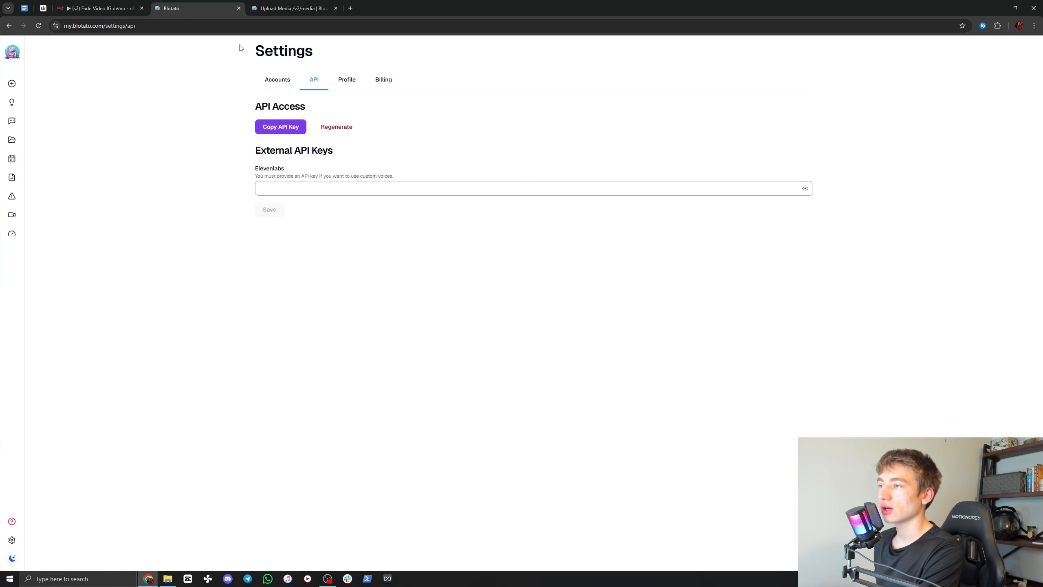
Step: Switch back to n8n, add an HTTP Request node after Wait 2min, and rename it "Upload Blotato"
click(114, 3)
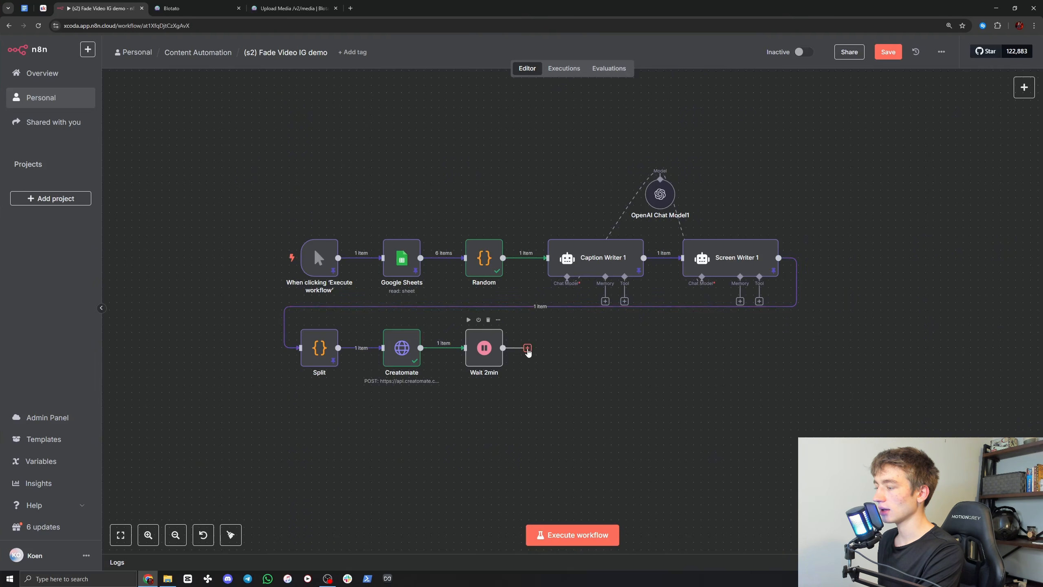
click(527, 348)
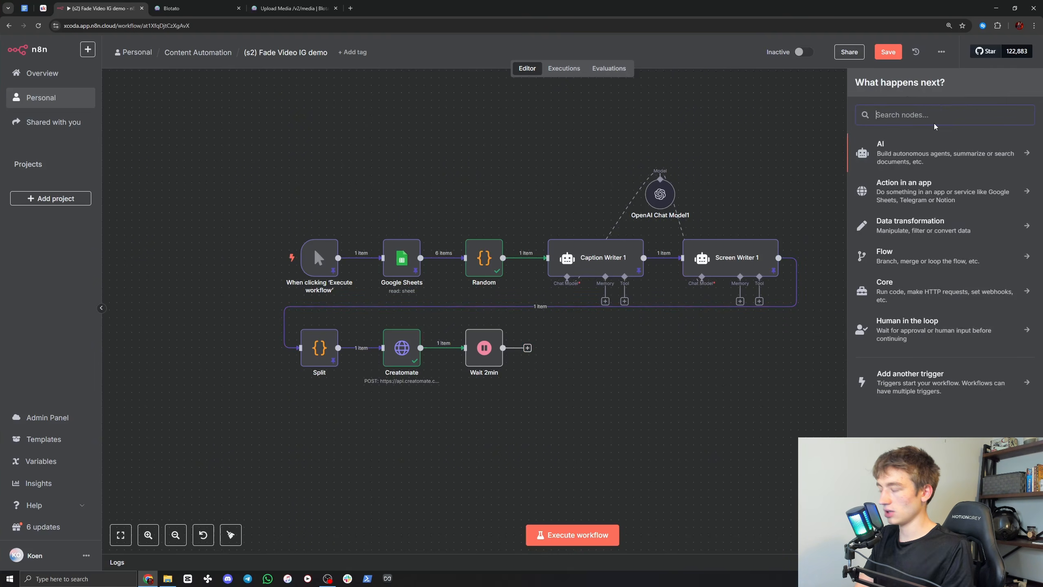
text(http)
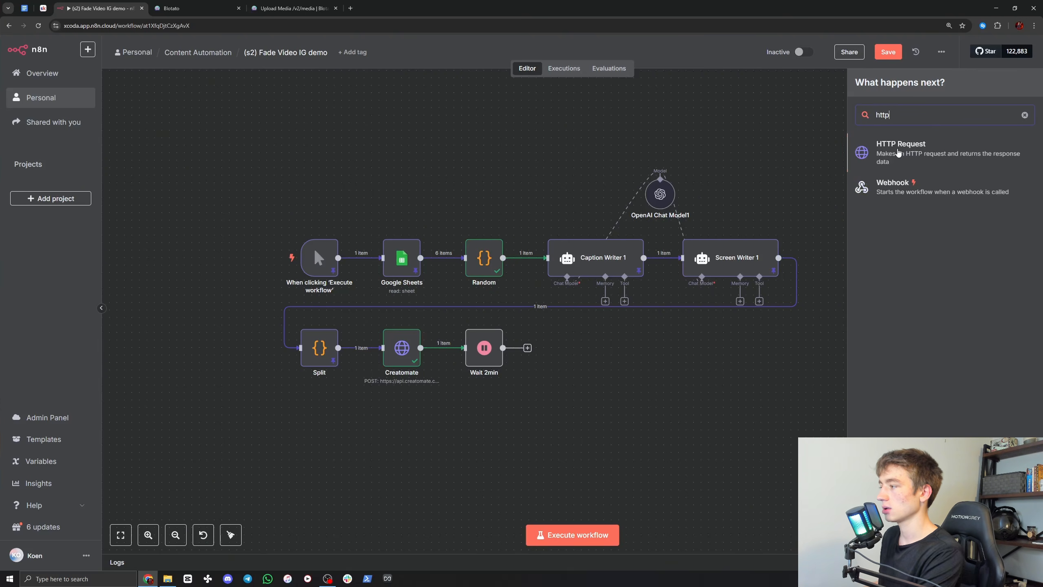
click(898, 153)
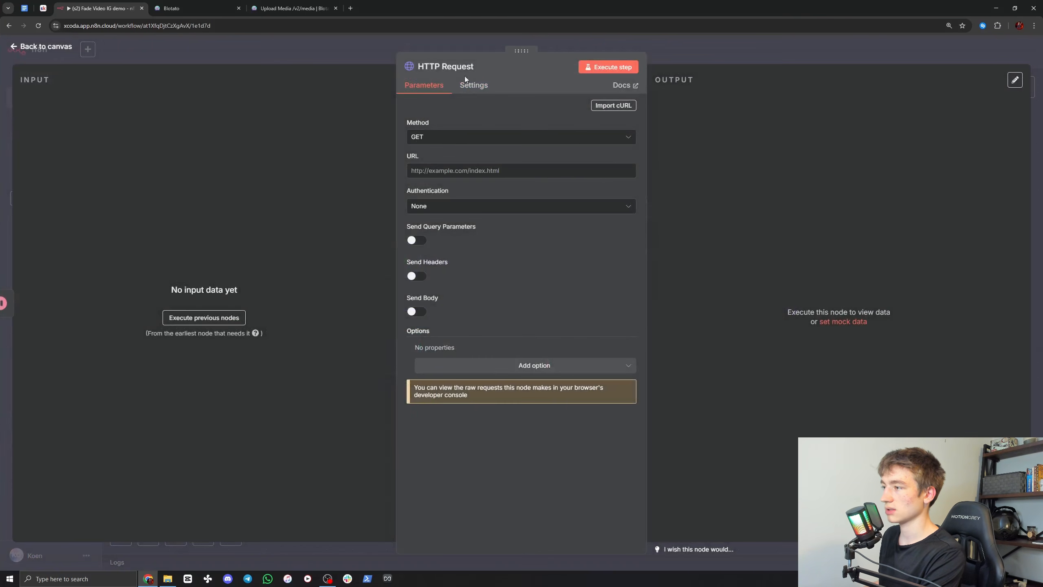
text(Uplo)
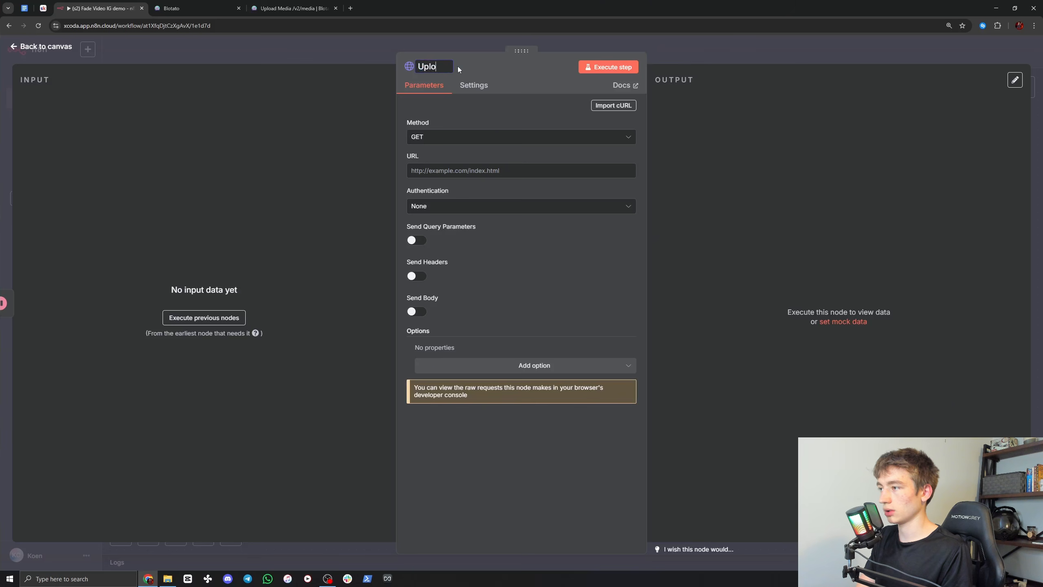
text(aad)
key(BackSpace)
text(d Blotato)
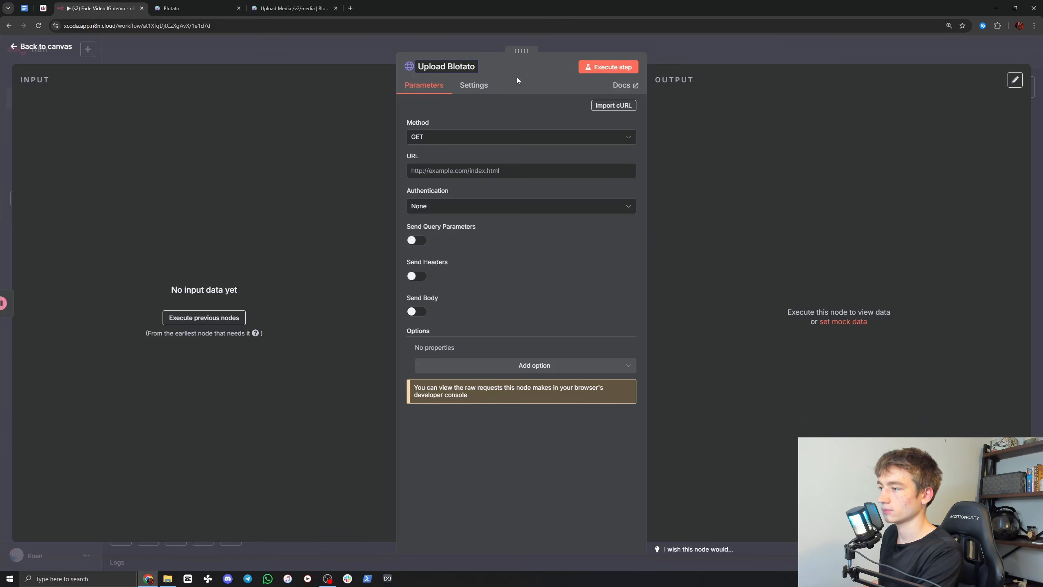
key(Return)
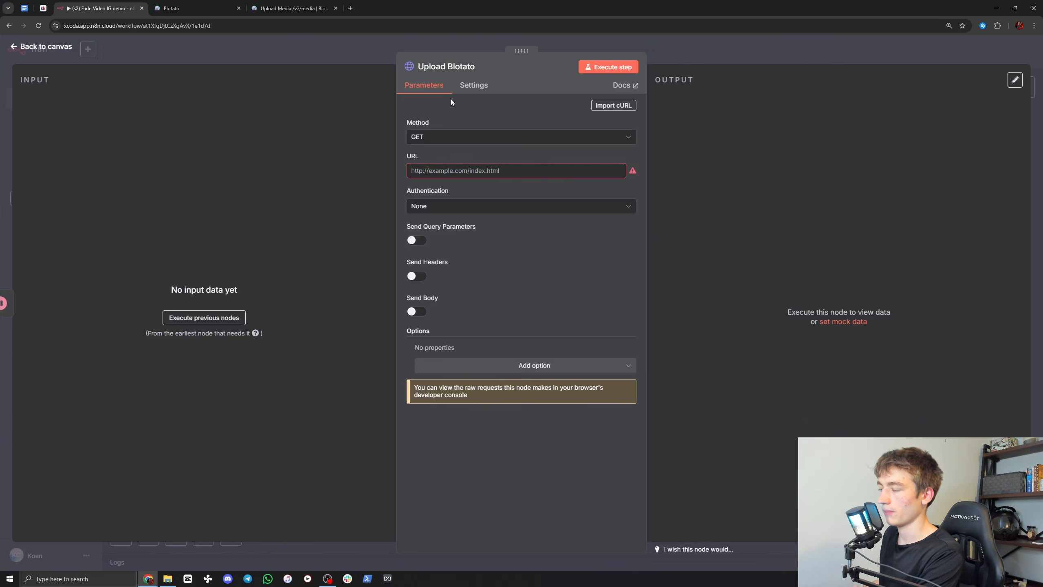
Step: Switch to the Blotato Help documentation and open the start of the Upload Media /v2/media API reference
click(269, 8)
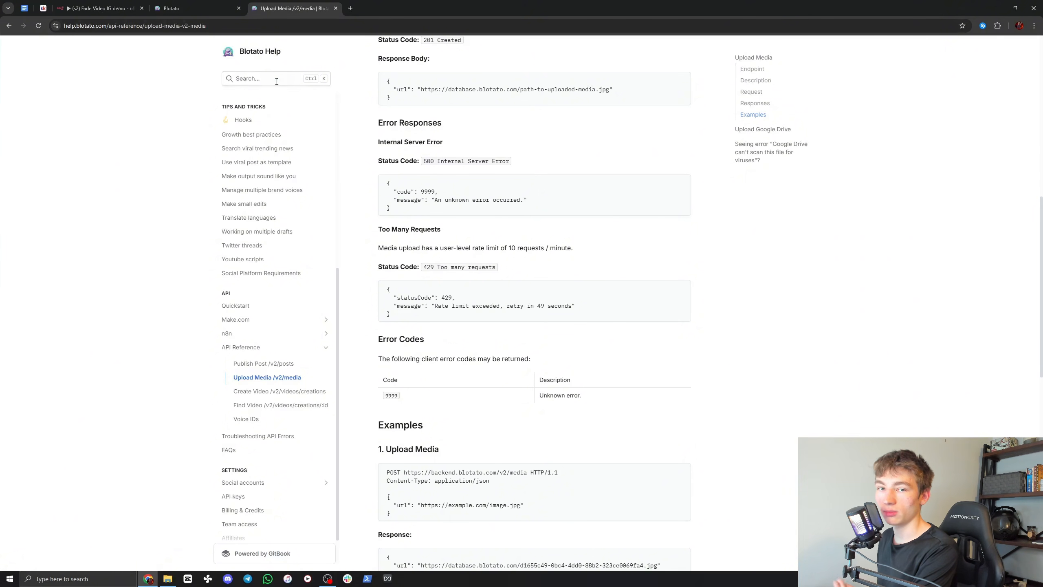
scroll(297, 320, up, 7)
scroll(298, 321, up, 5)
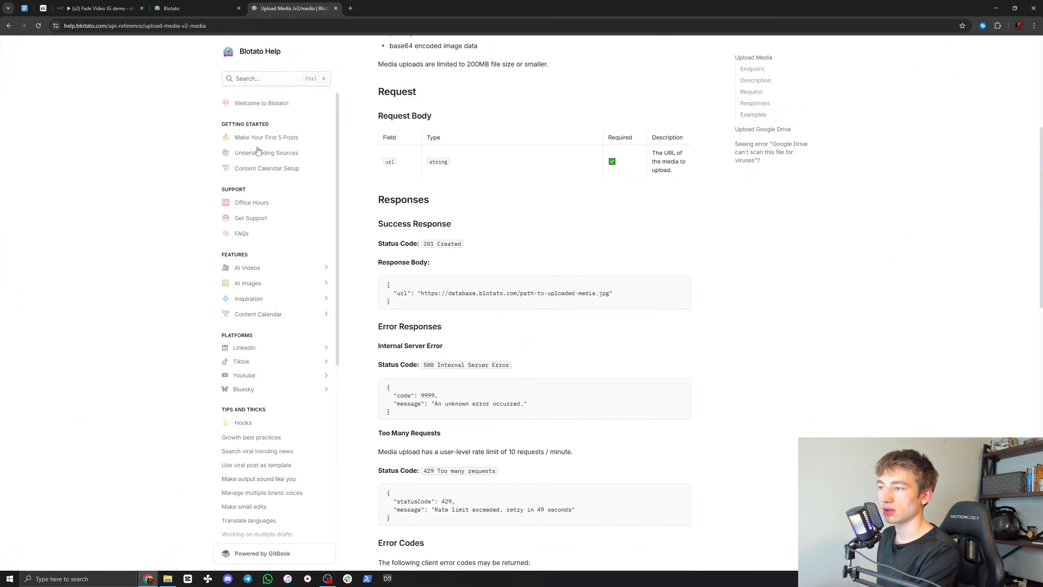
scroll(280, 298, down, 8)
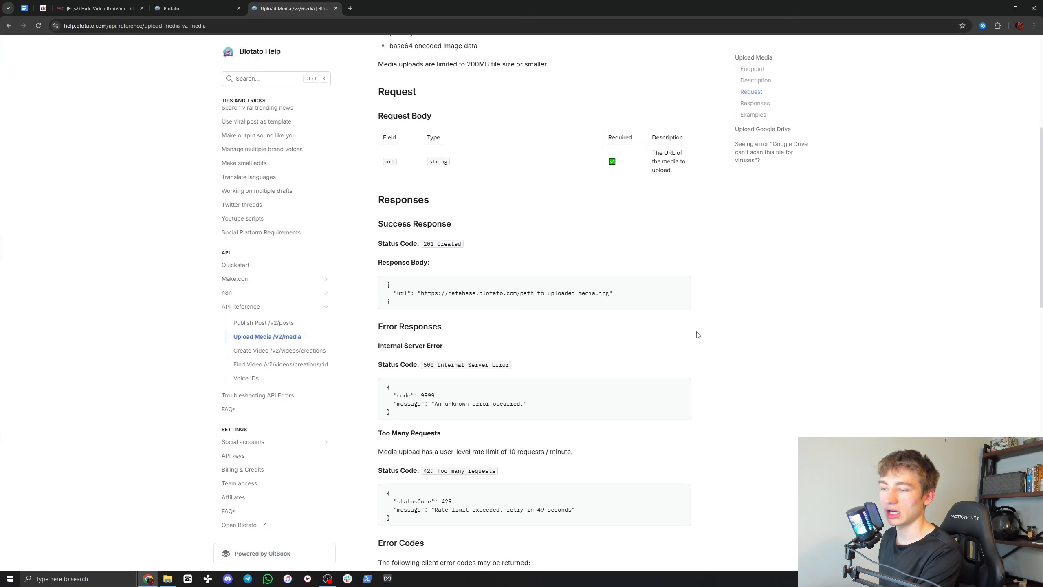
click(267, 337)
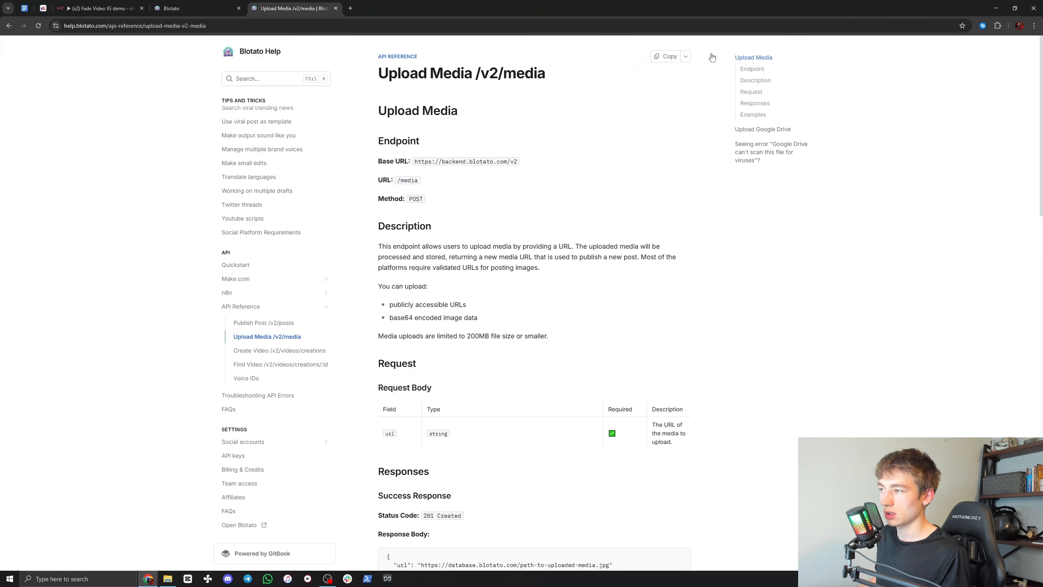
drag(416, 163, 521, 165)
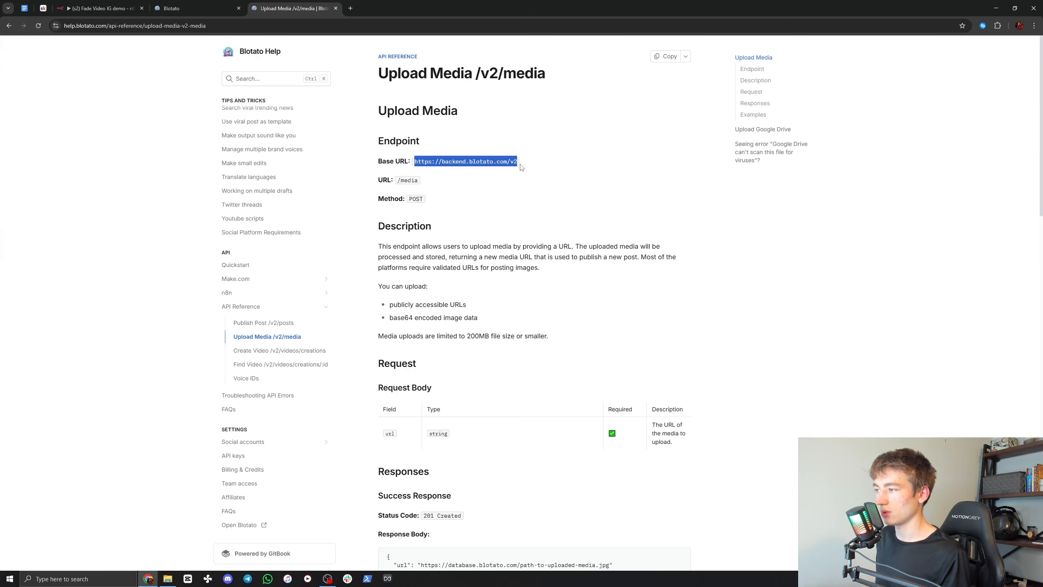
key(ctrl+c)
click(99, 8)
click(419, 170)
key(ctrl+v)
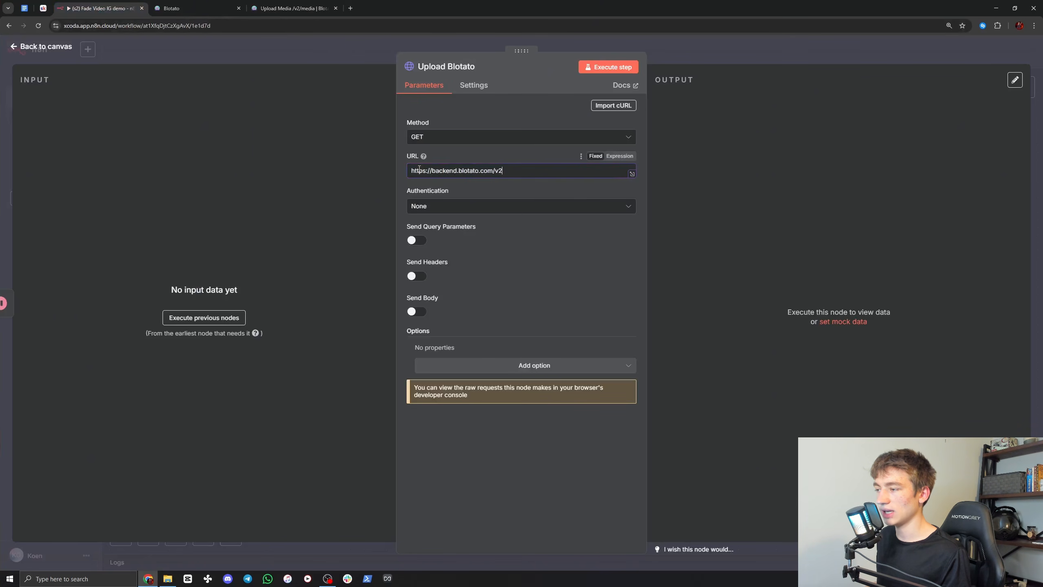
Step: Append the documented /media path to the Upload Blotato node's URL and set the request method to POST
click(293, 8)
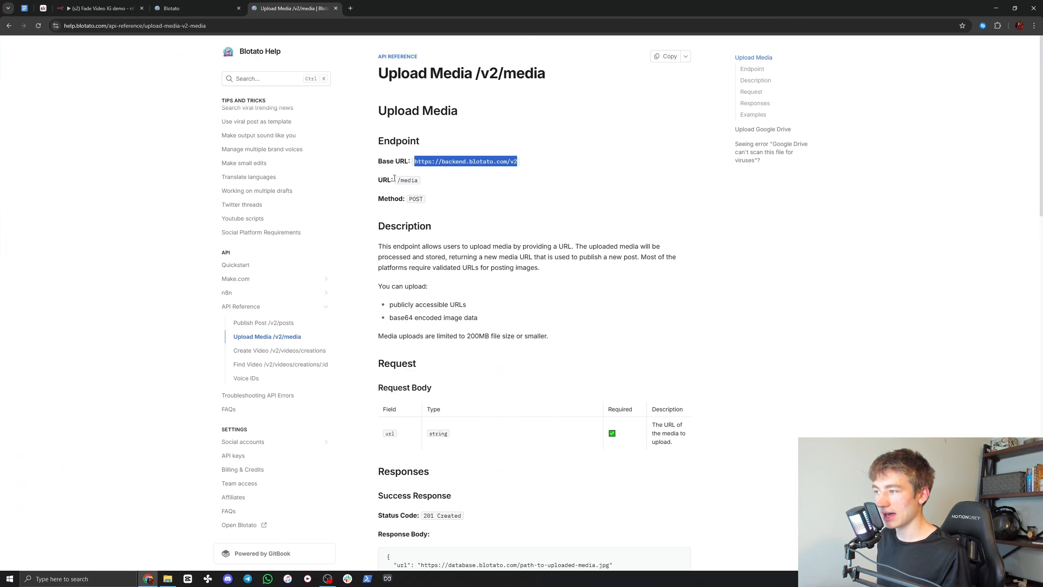
drag(398, 181, 414, 180)
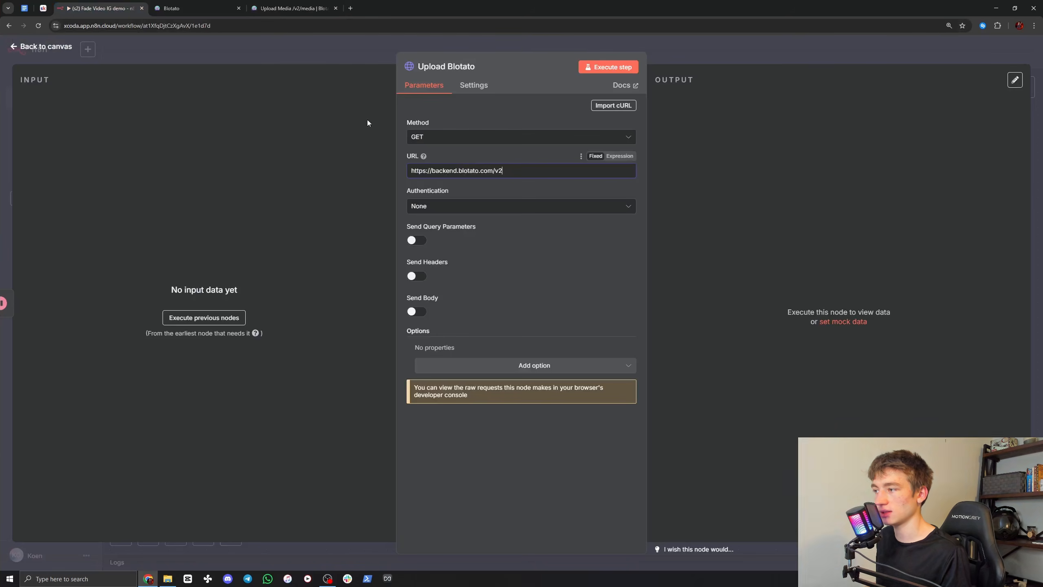
click(99, 8)
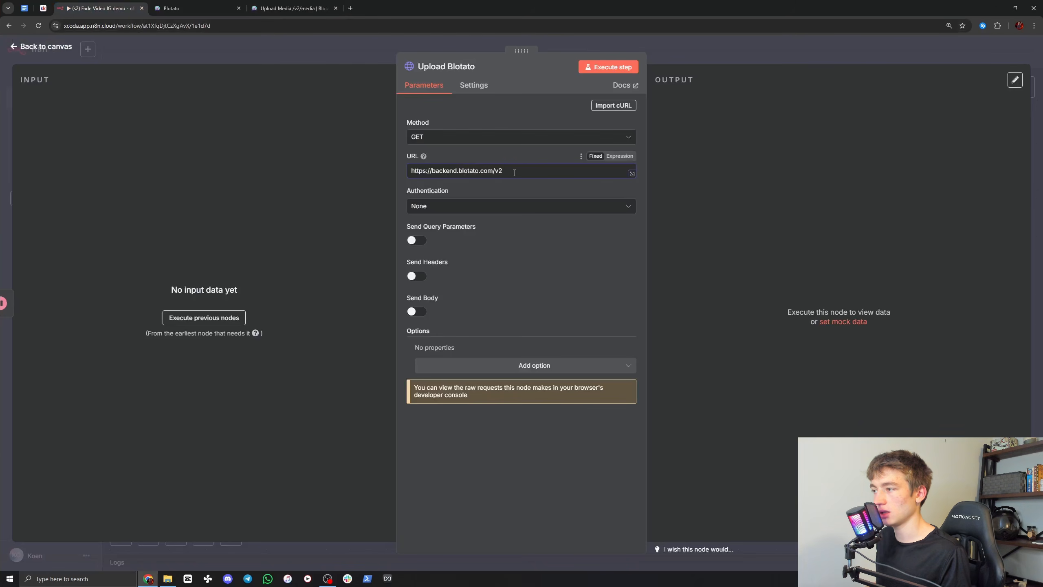
click(429, 138)
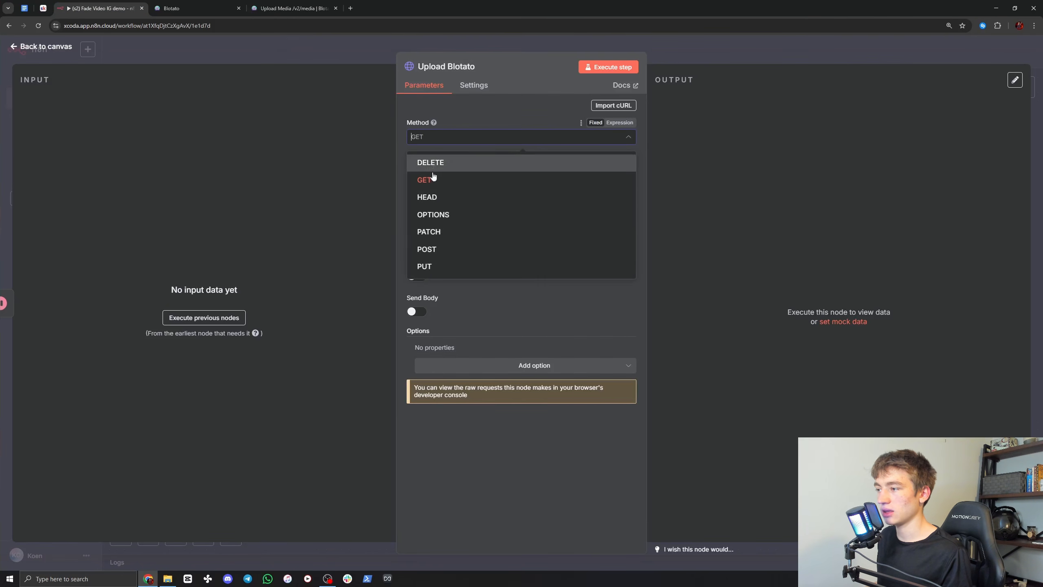
click(432, 249)
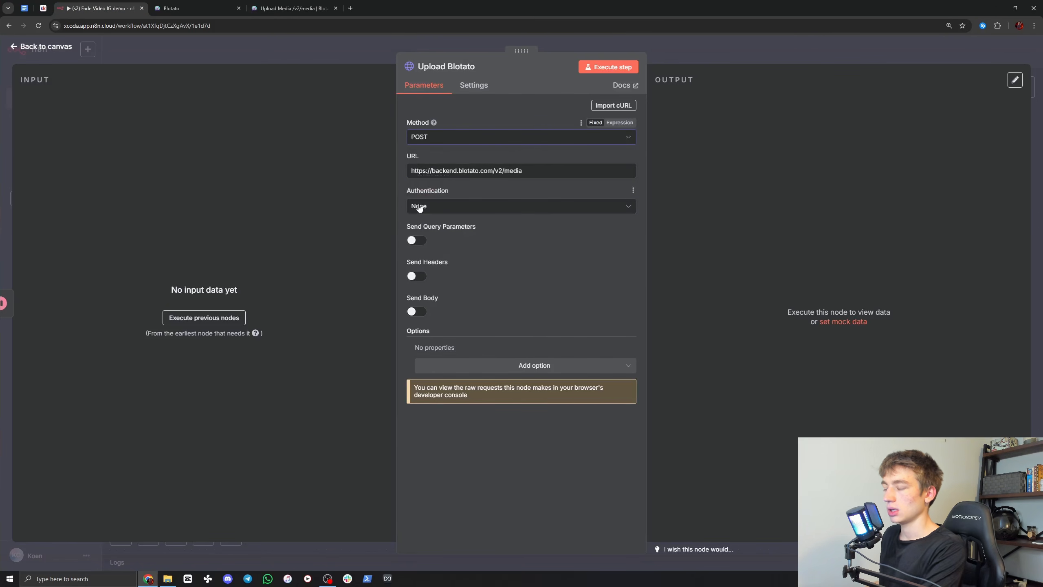
Step: Set the Upload Blotato node's authentication to Generic Credential Type with Header Auth
click(424, 209)
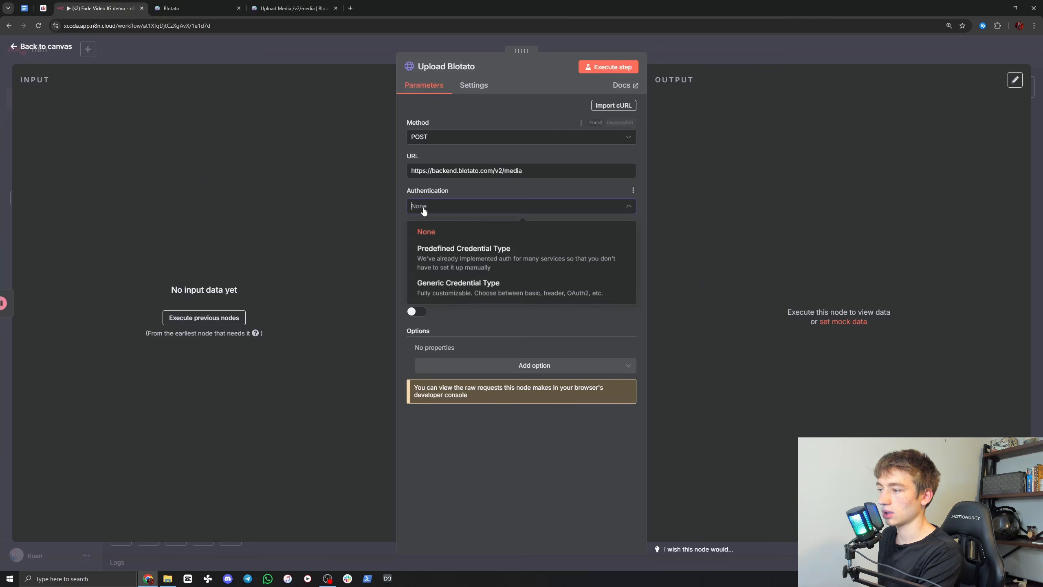
click(448, 285)
click(429, 240)
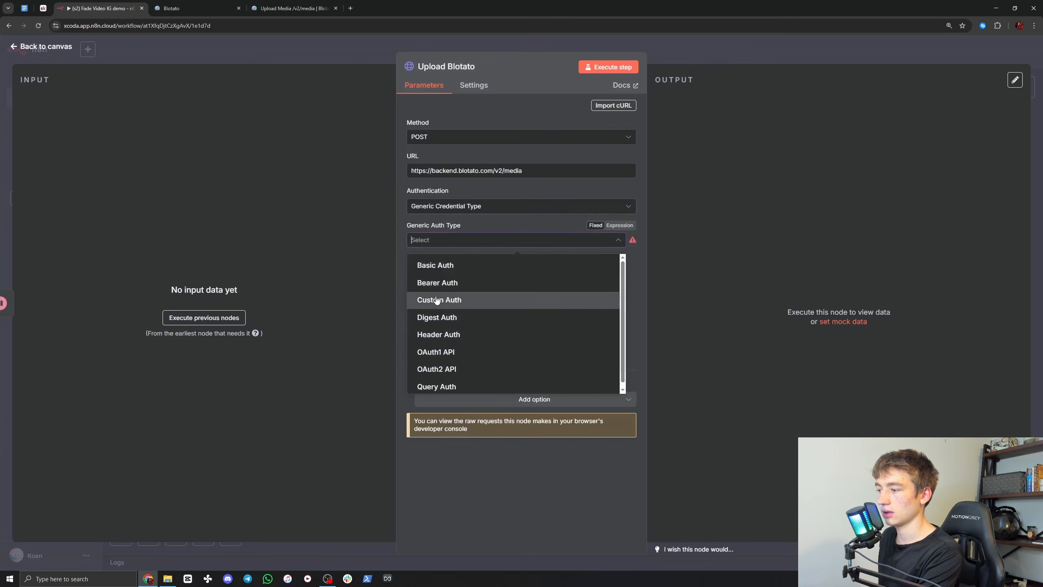
click(439, 334)
Step: Create a new Header Auth credential and enter blotato-api-key as its header name
click(430, 271)
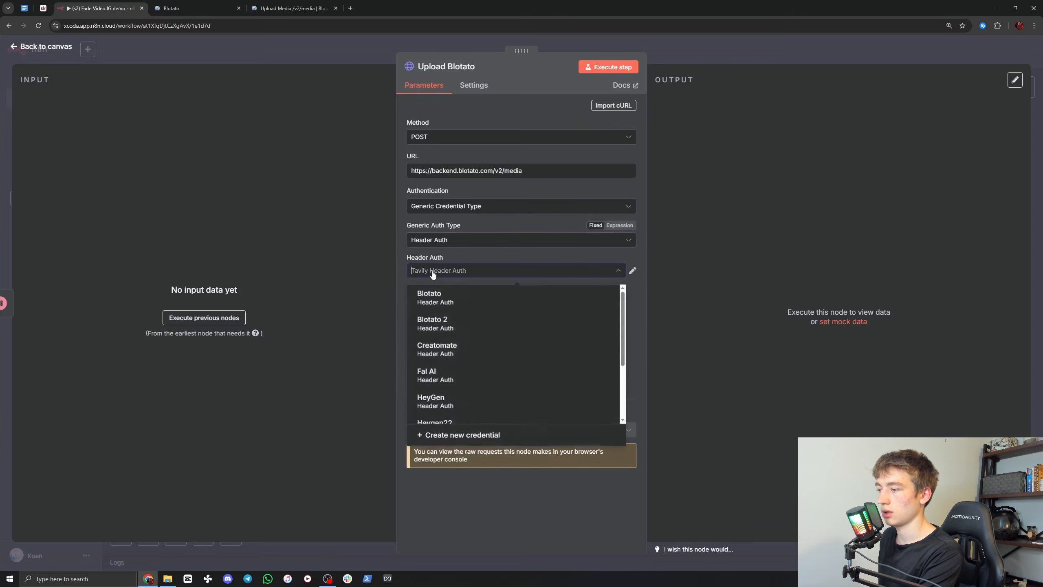
click(466, 436)
click(287, 119)
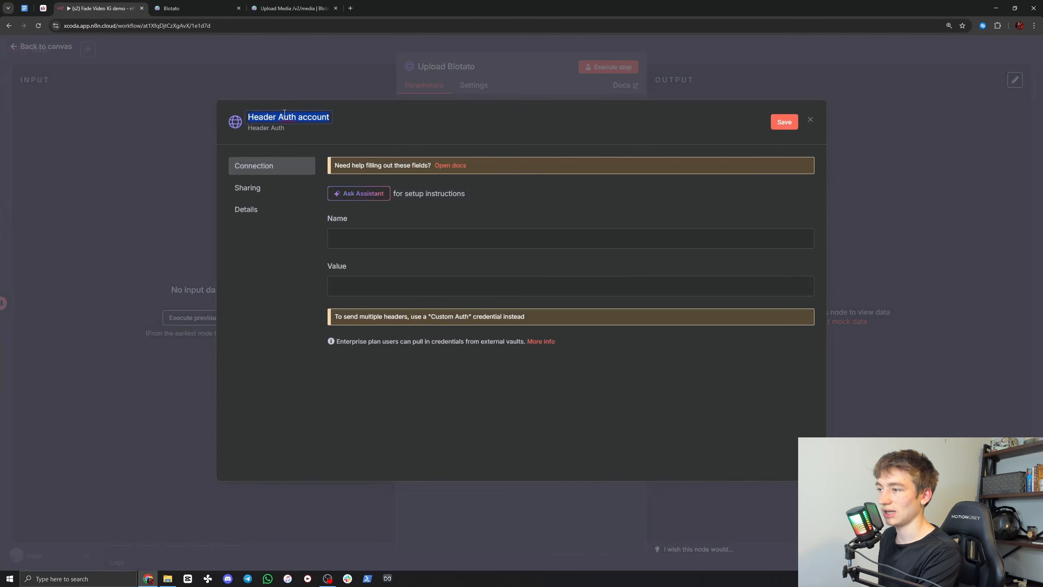
click(362, 232)
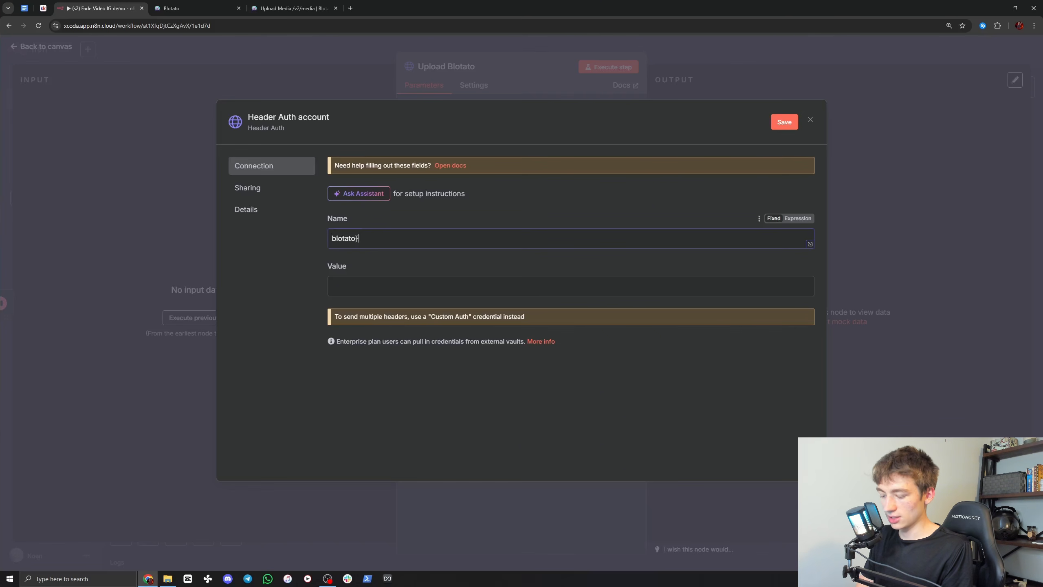
text(blotato-api-)
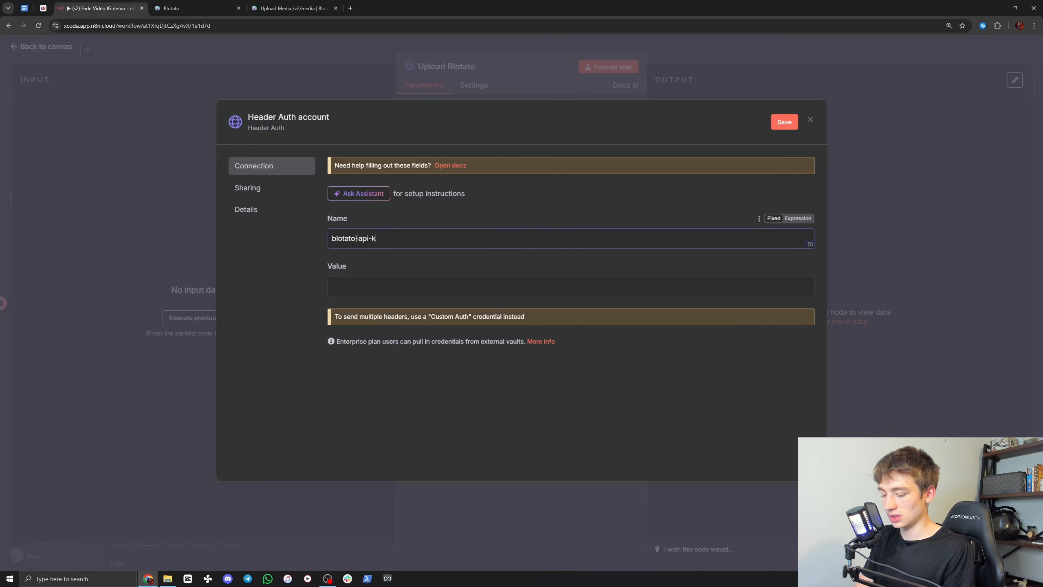
text(key)
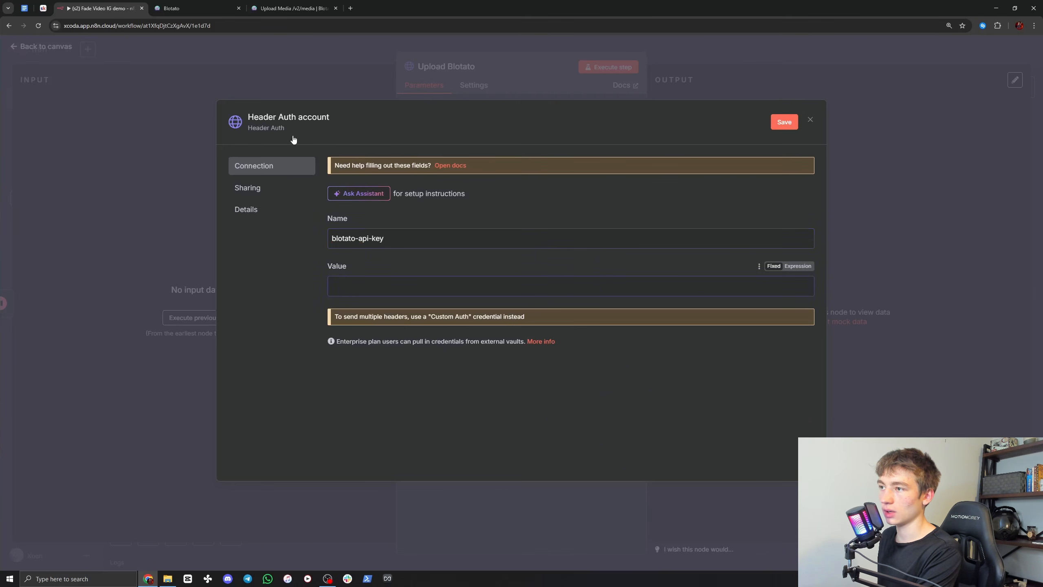
Step: Switch to Blotato's API settings and copy the API key for the header value
click(206, 3)
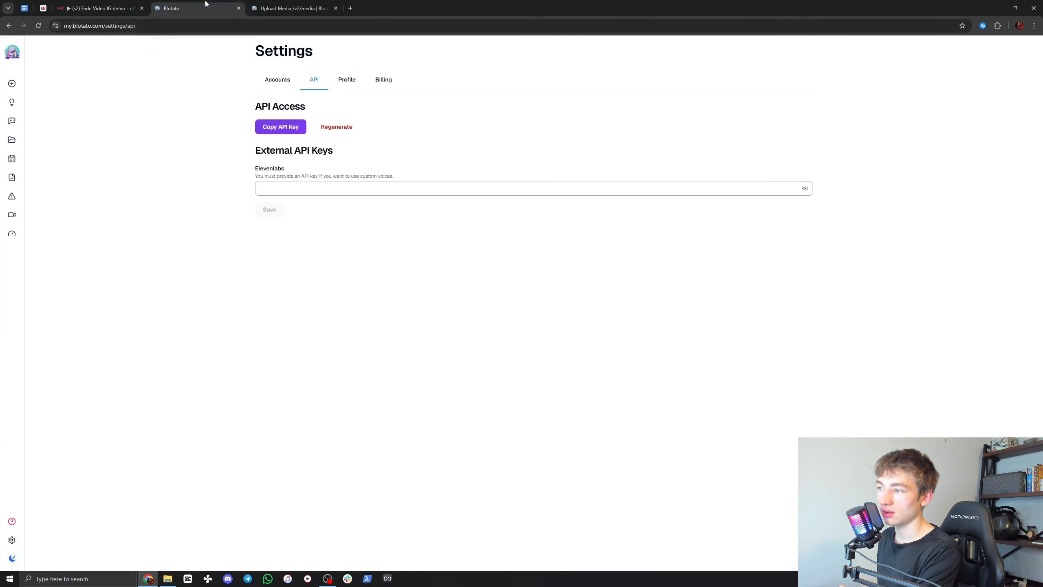
mouse_move(34, 448)
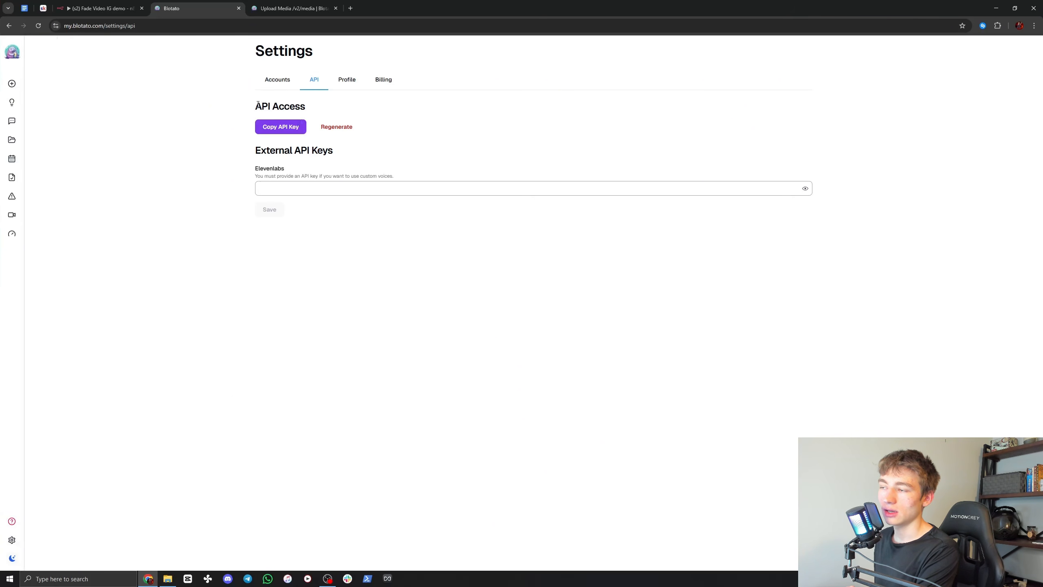
click(273, 129)
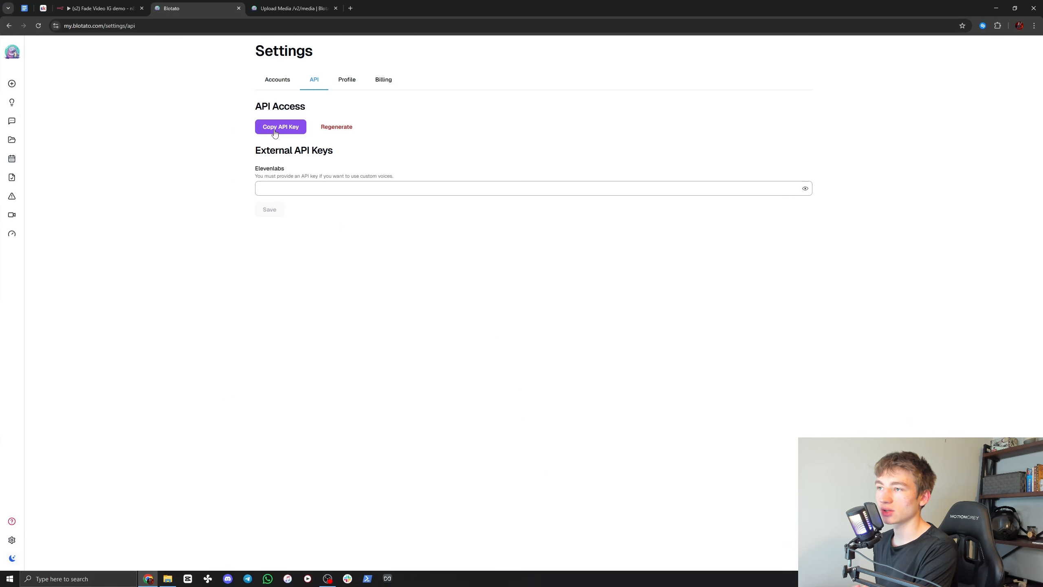
Step: Return to n8n, discard the unsaved Header Auth credential, and select the existing Blotato 2 credential for the Upload Blotato node
click(274, 133)
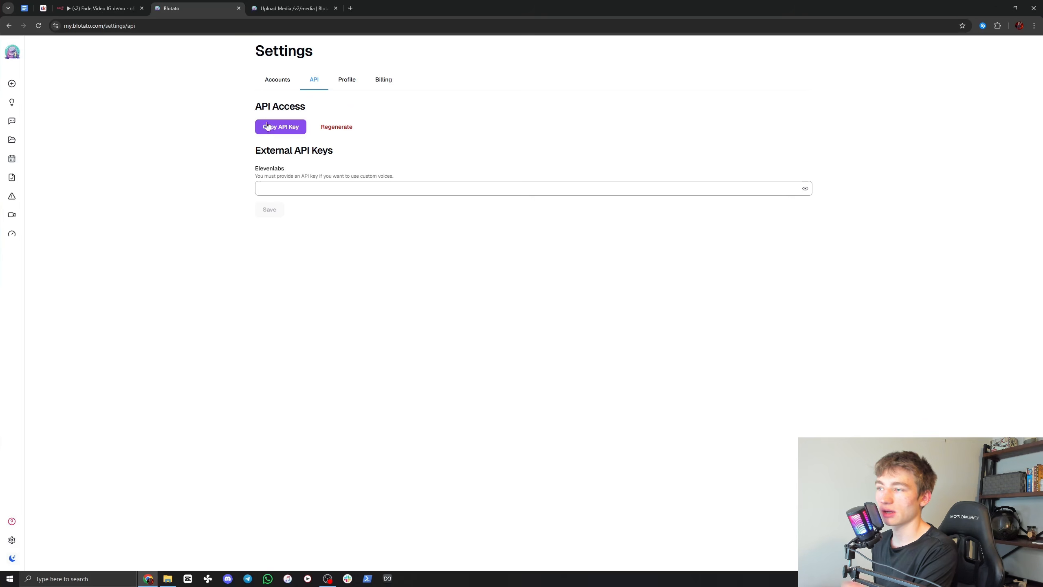
click(99, 8)
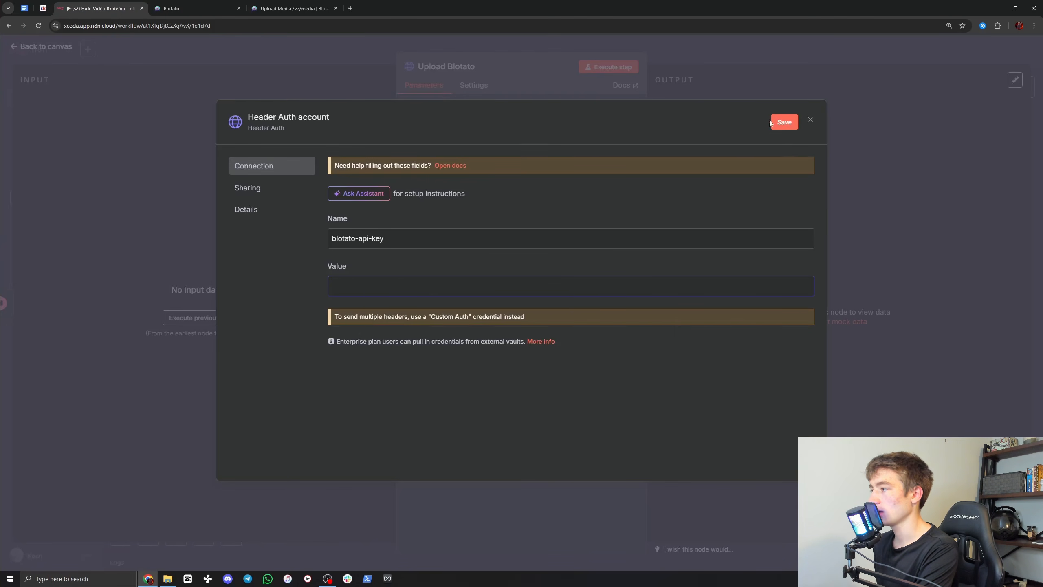
click(810, 120)
click(548, 331)
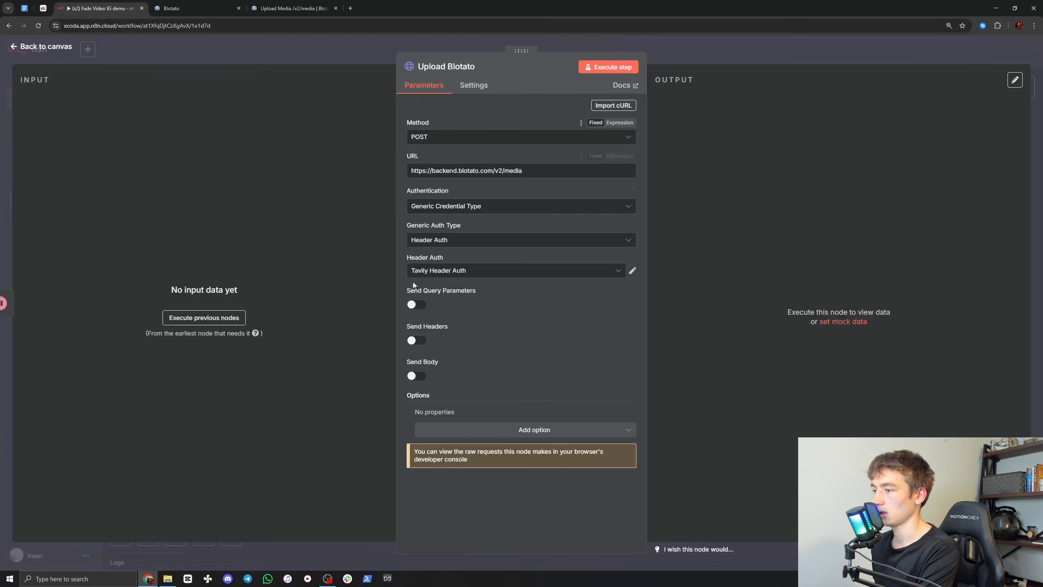
click(432, 271)
scroll(464, 366, up, 2)
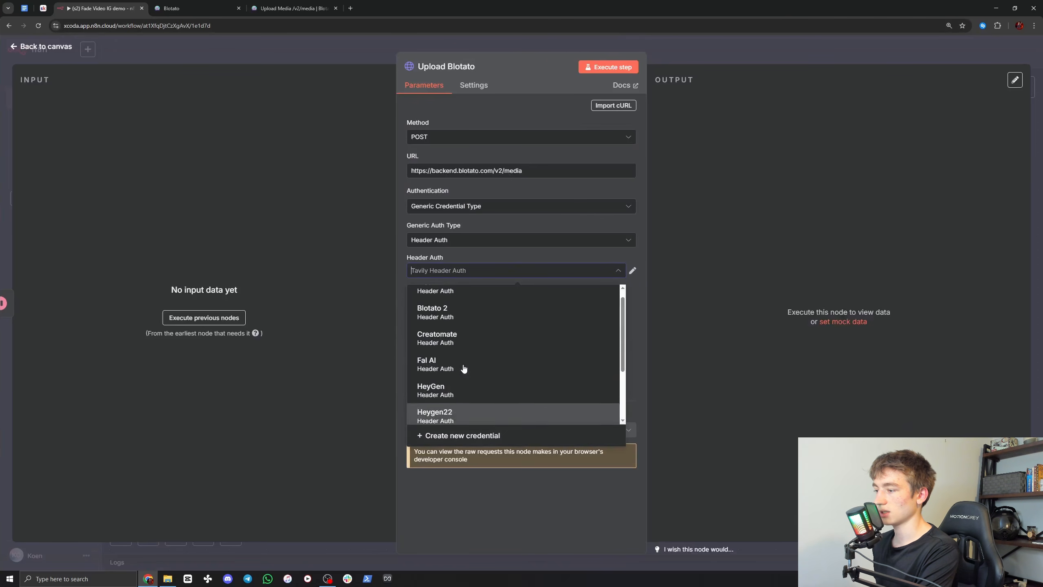
scroll(463, 368, up, 1)
click(442, 326)
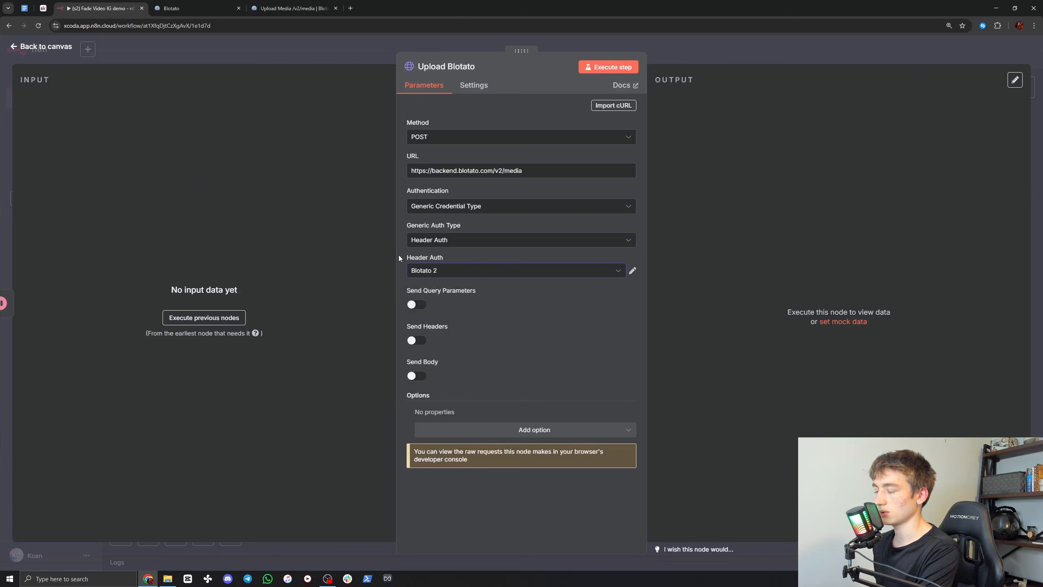
Step: Enable sending a JSON body in the Upload Blotato node and name its first body parameter url
click(417, 377)
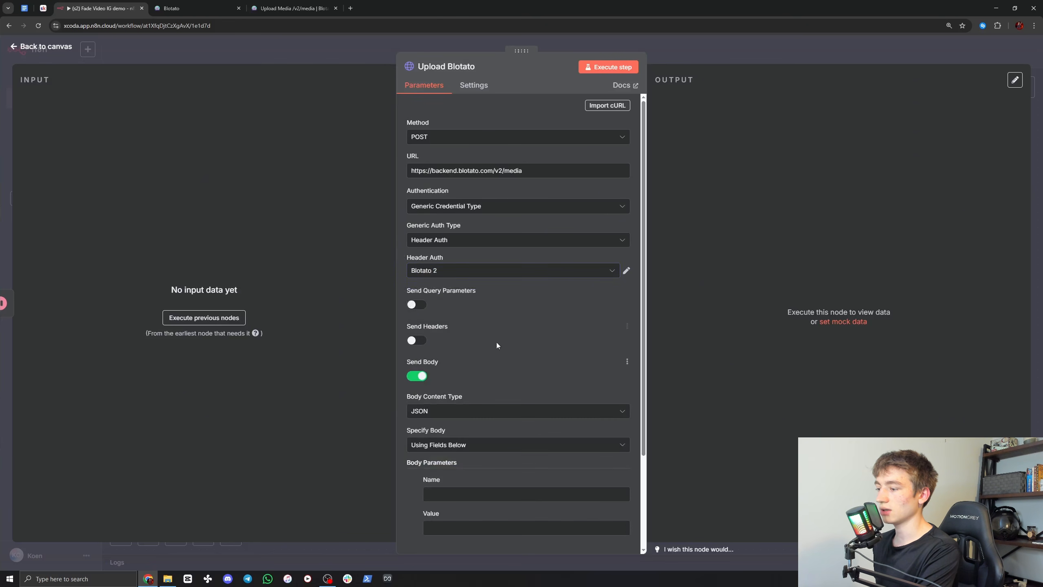
scroll(435, 401, down, 3)
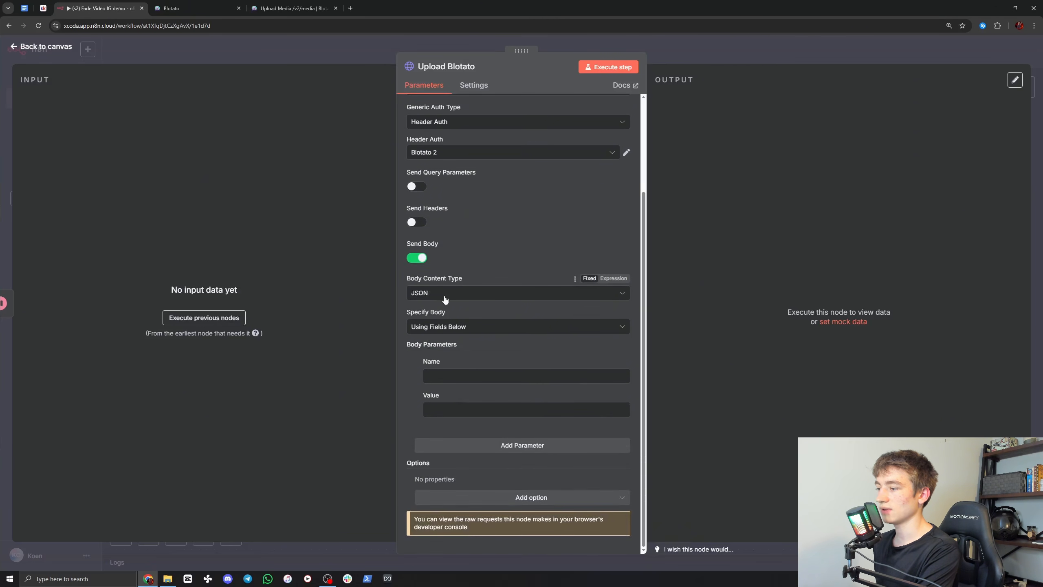
click(436, 377)
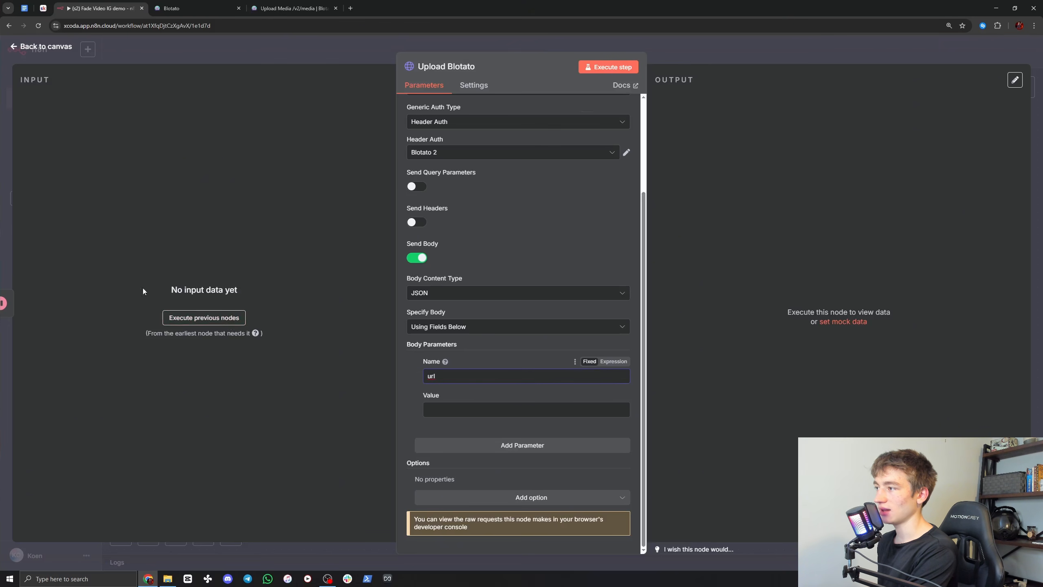
click(706, 47)
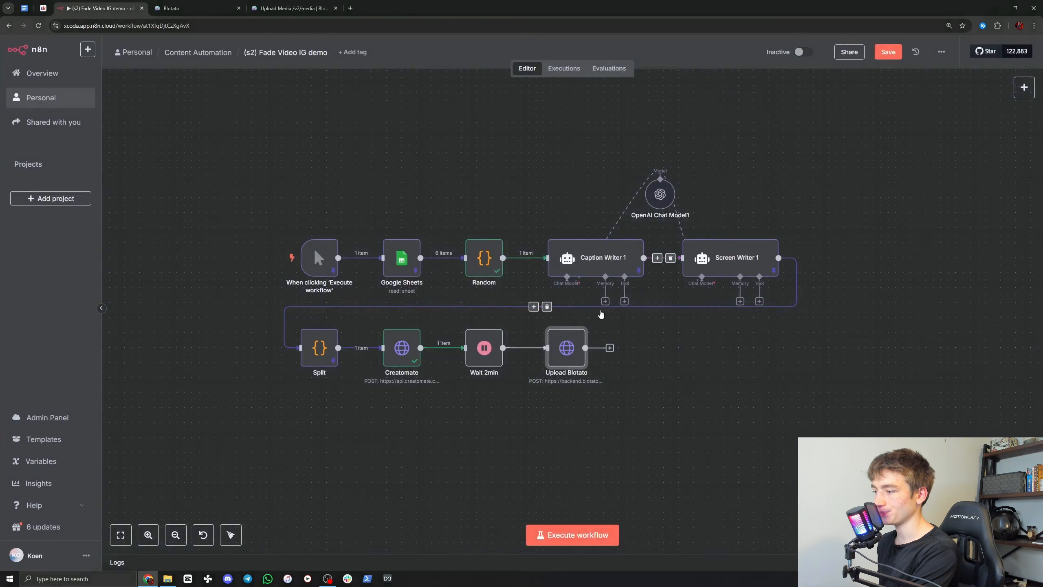
Step: Set the Wait 2min node's wait amount to 1 second
double_click(485, 352)
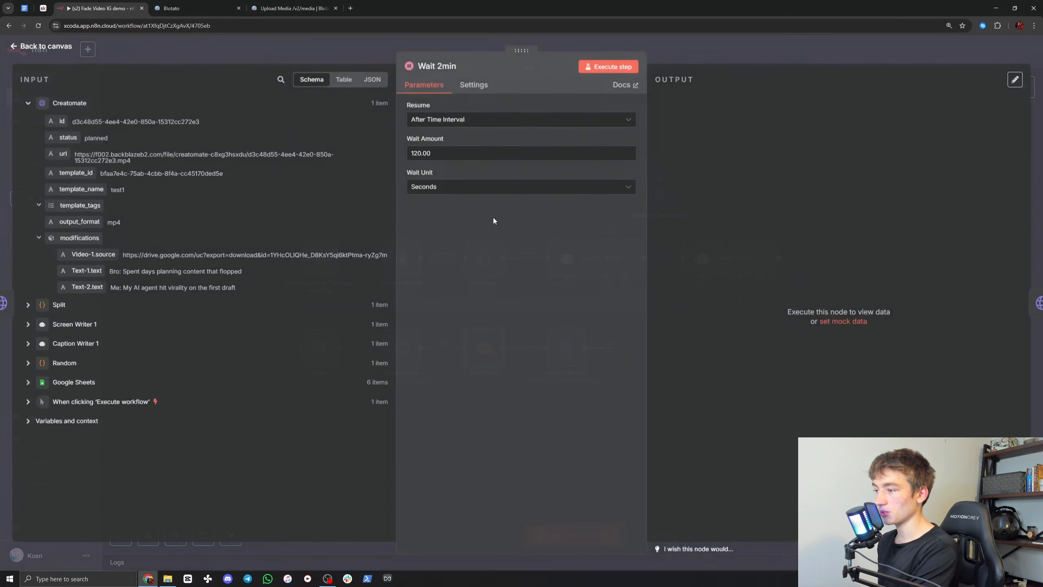
drag(452, 153, 399, 159)
text(5)
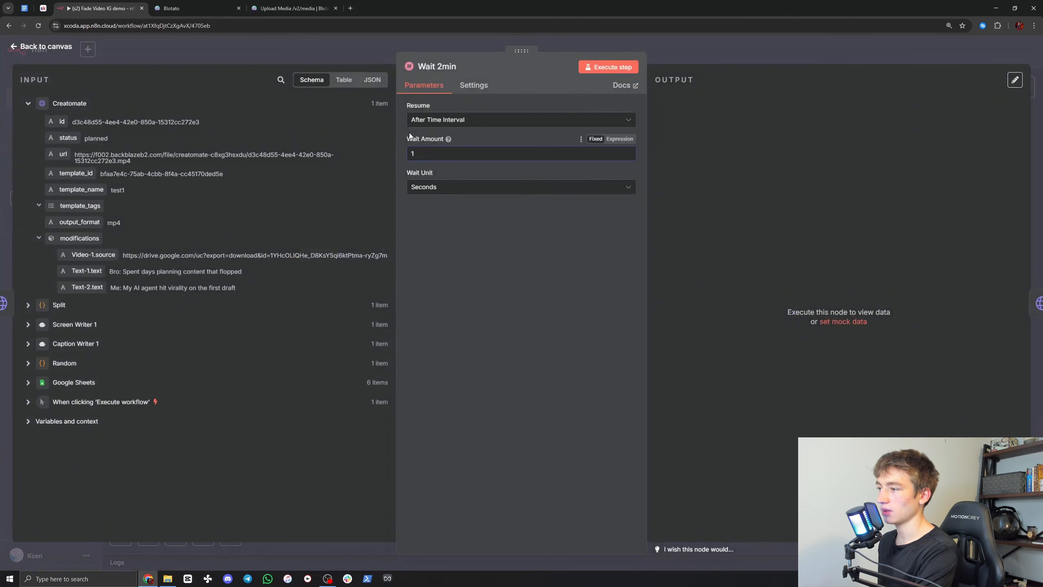
click(675, 54)
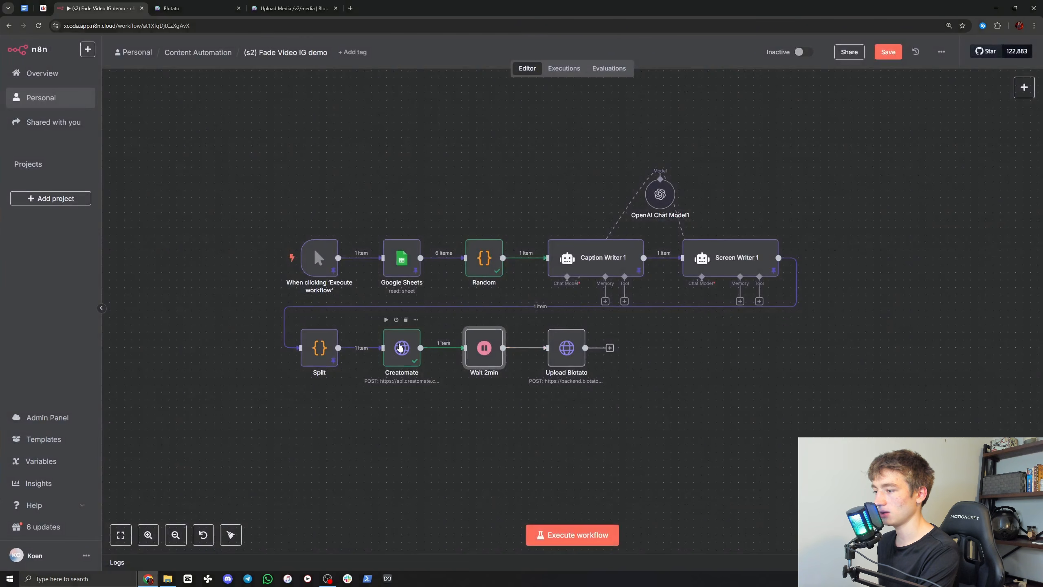
Step: Pin the Creatomate node's output data and execute the Wait 2min node
right_click(400, 347)
click(411, 424)
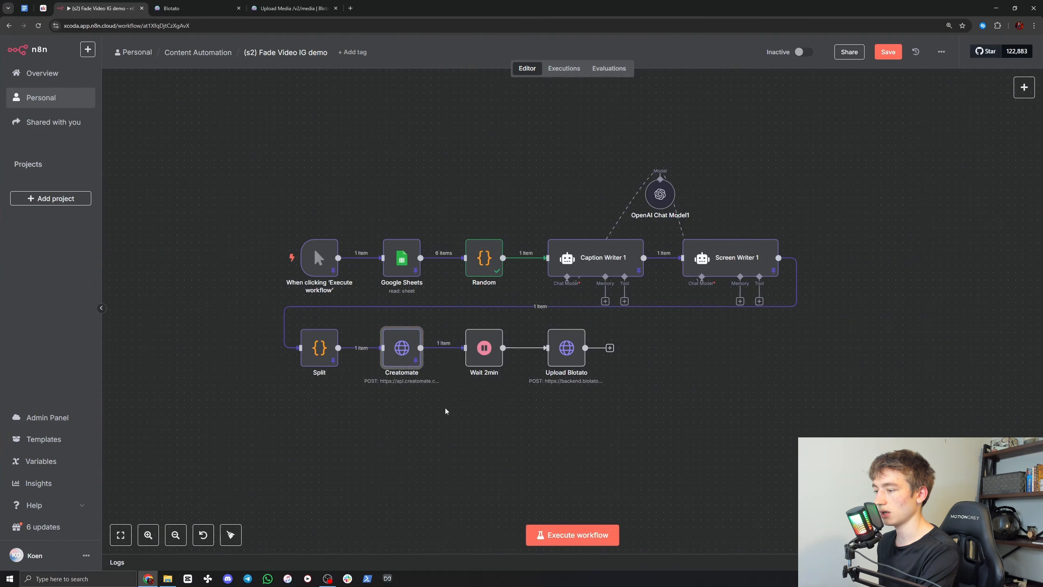
click(469, 321)
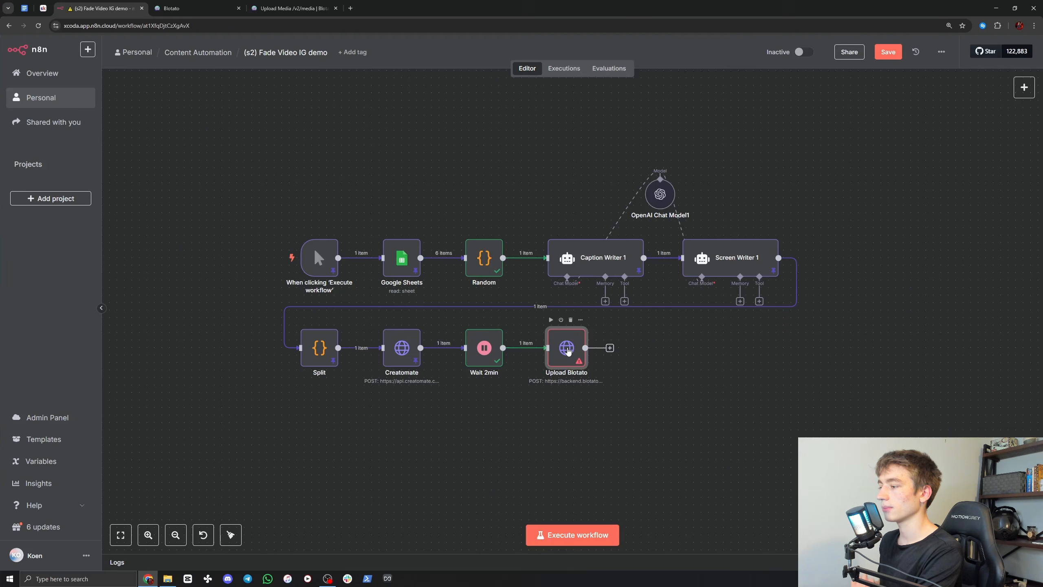
Step: Map the url field from the Wait 2min output into the Upload Blotato url parameter's value as {{ $json.url }}
double_click(567, 349)
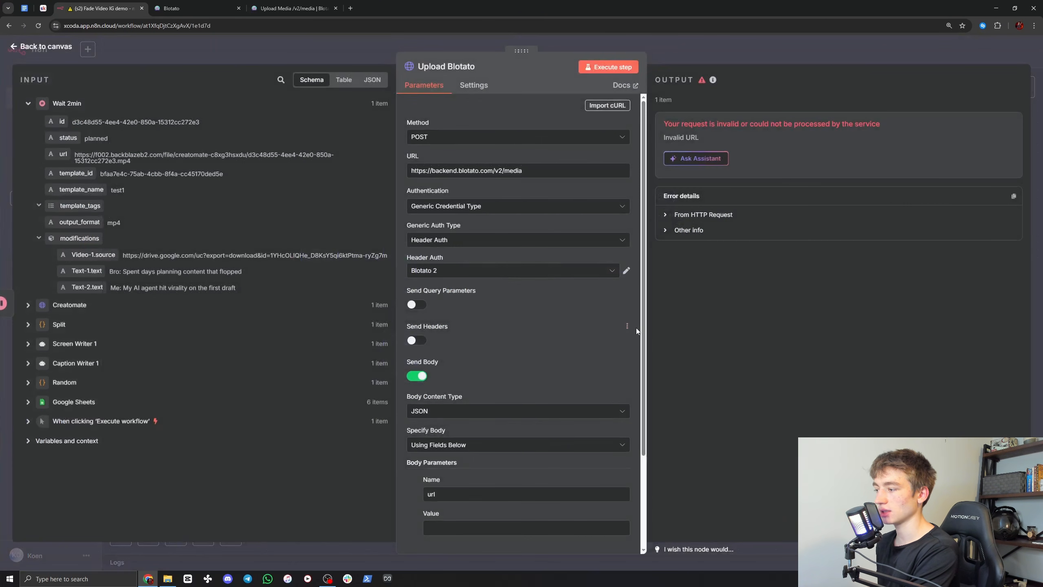
scroll(636, 328, down, 3)
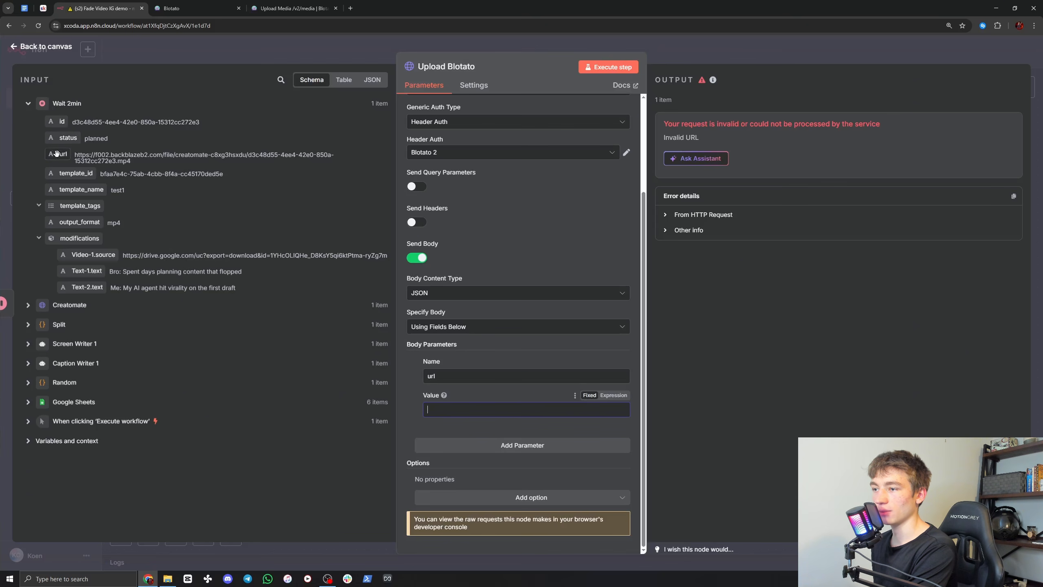
drag(81, 155, 117, 161)
click(118, 160)
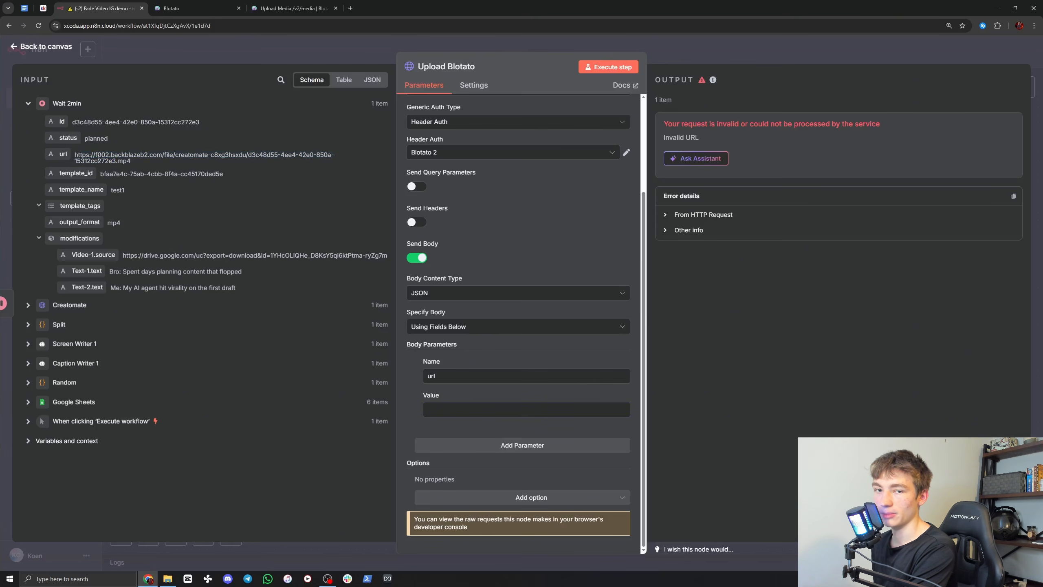
drag(60, 154, 432, 410)
click(404, 395)
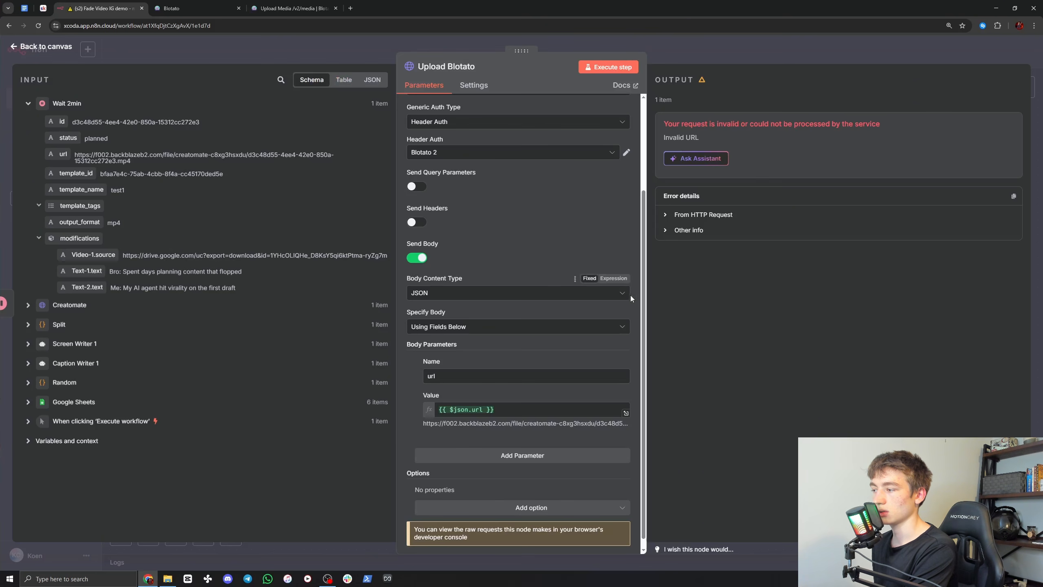
scroll(633, 292, up, 3)
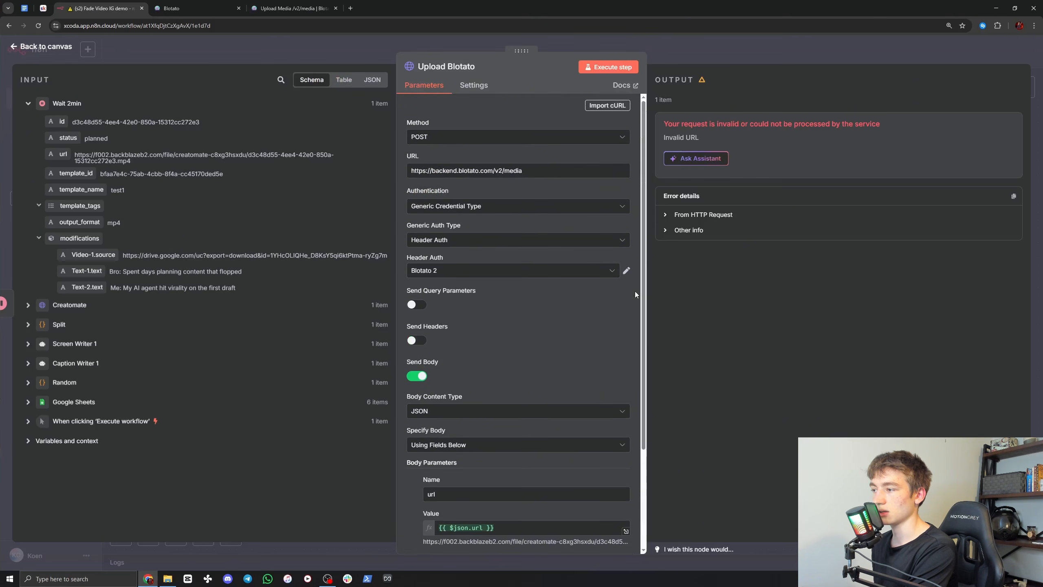
click(664, 50)
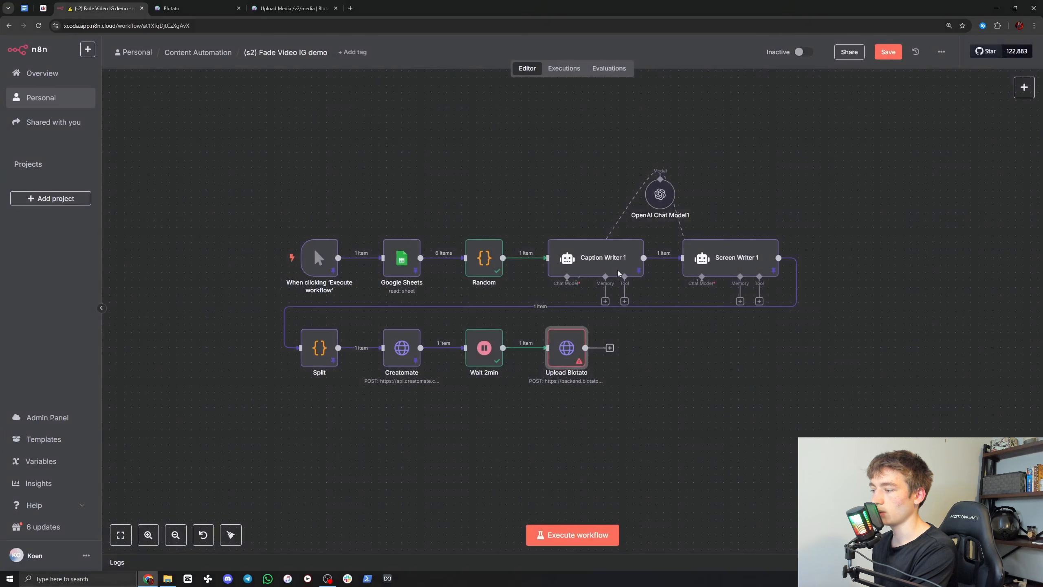
Step: Execute the Upload Blotato node and check the media URL in its output
click(551, 320)
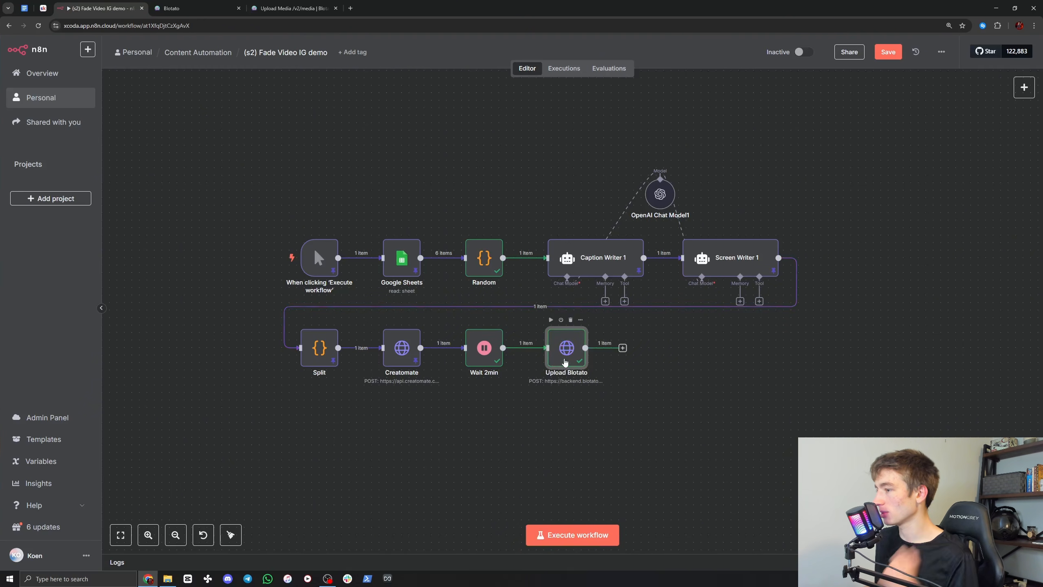
double_click(565, 365)
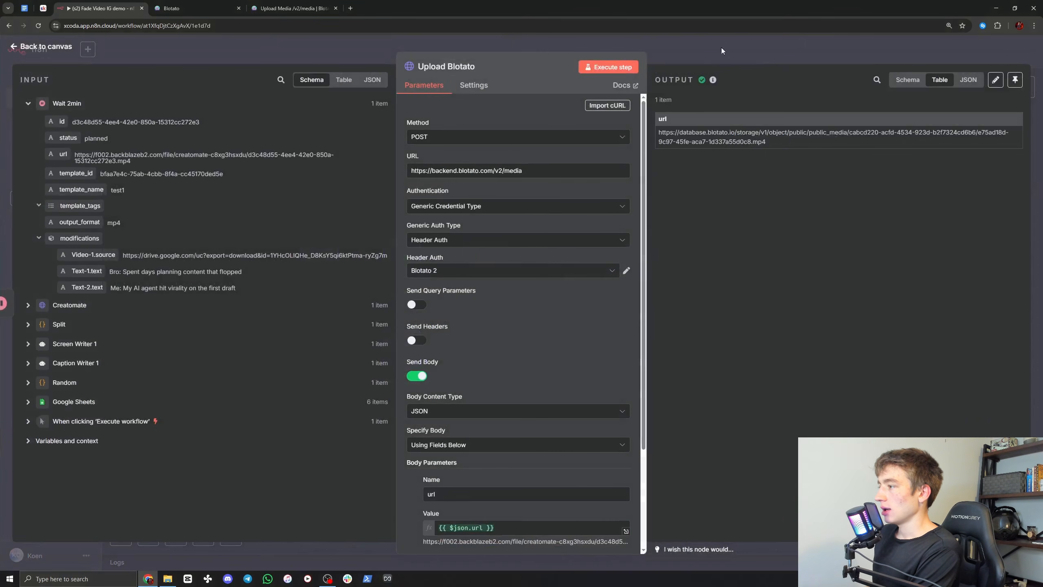
click(686, 58)
Step: Duplicate the Upload Blotato node and place the copy after the original, connected to its output
scroll(619, 347, right, 2)
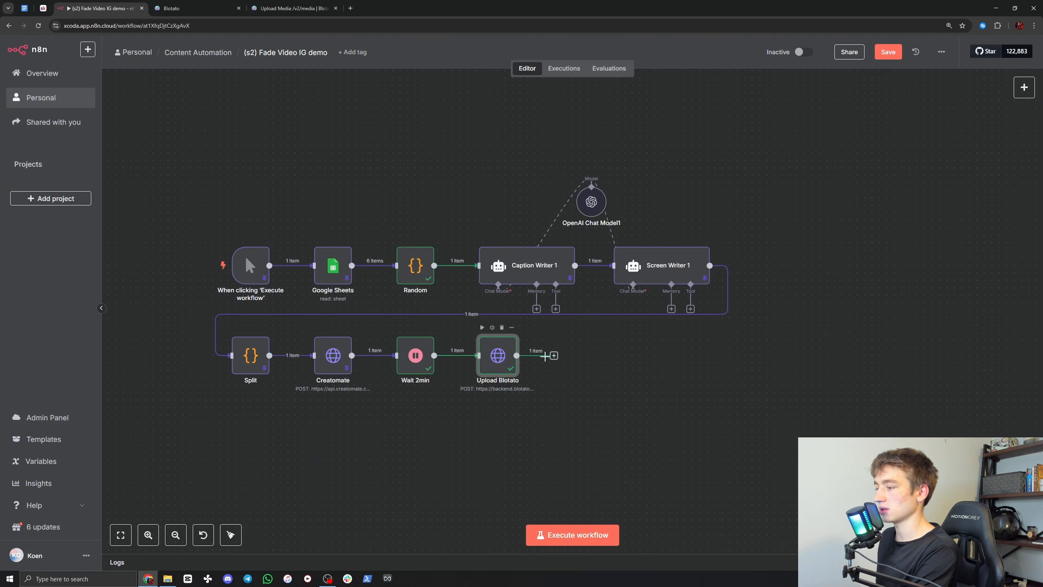
click(554, 355)
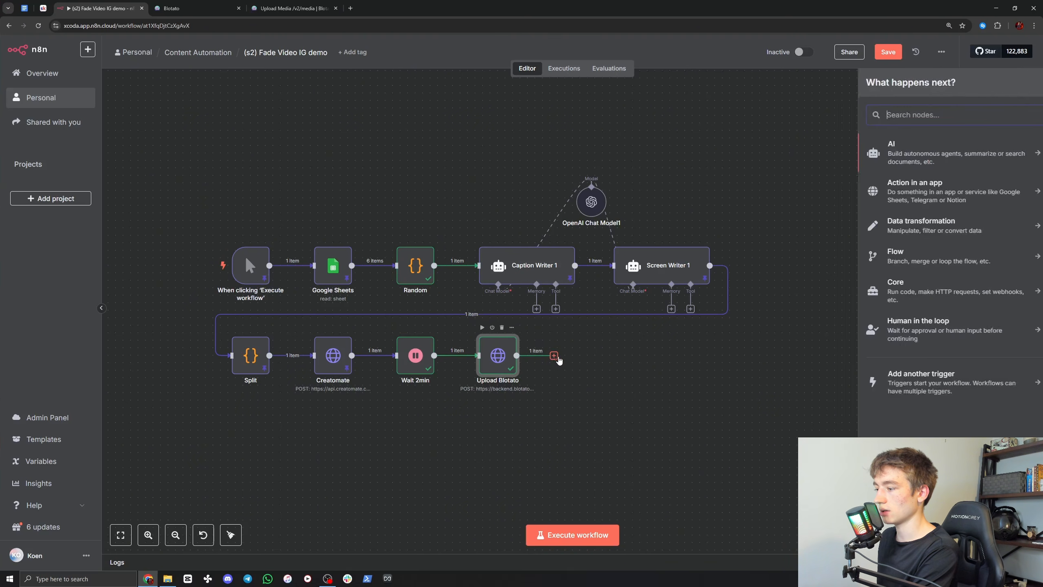
click(594, 400)
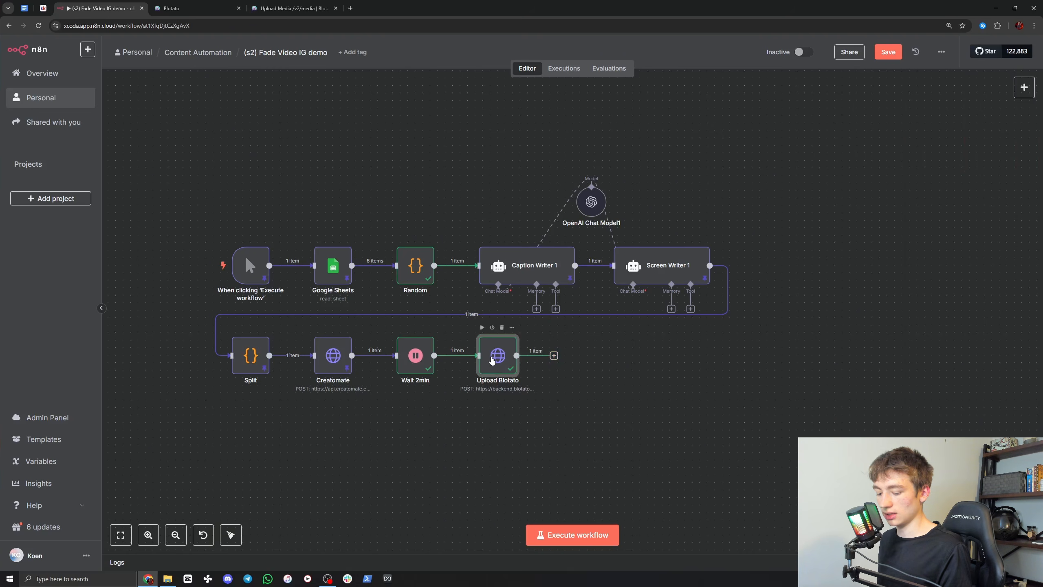
key(ctrl+d)
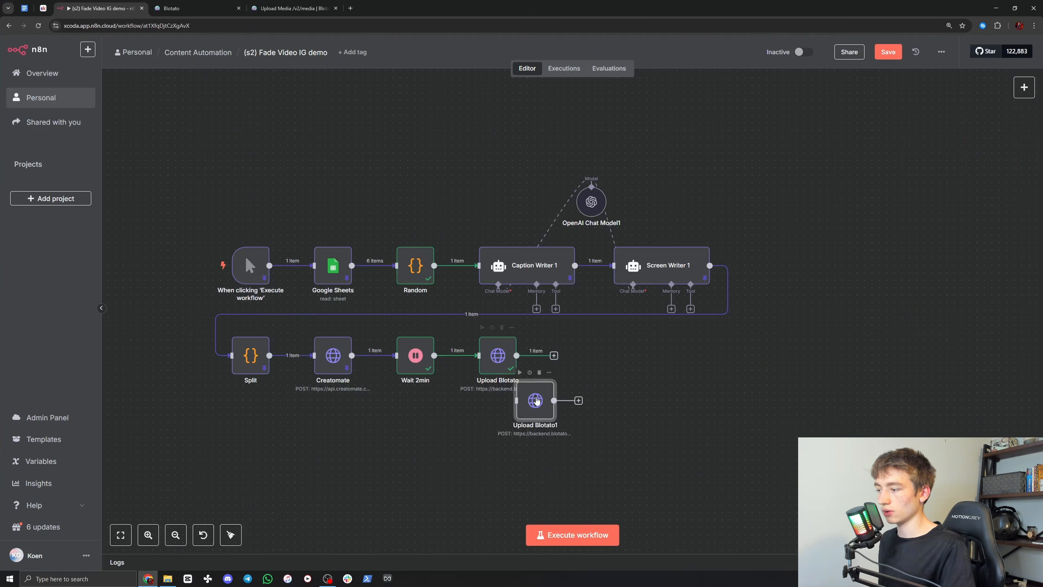
drag(538, 404, 589, 358)
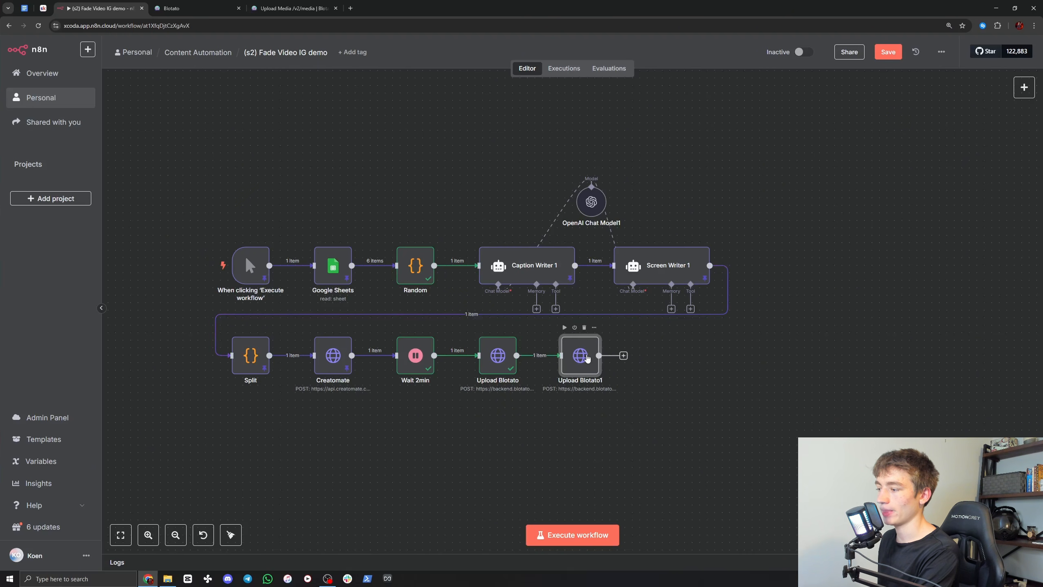
Step: Rename the duplicated Upload Blotato node to Post
double_click(587, 358)
click(448, 67)
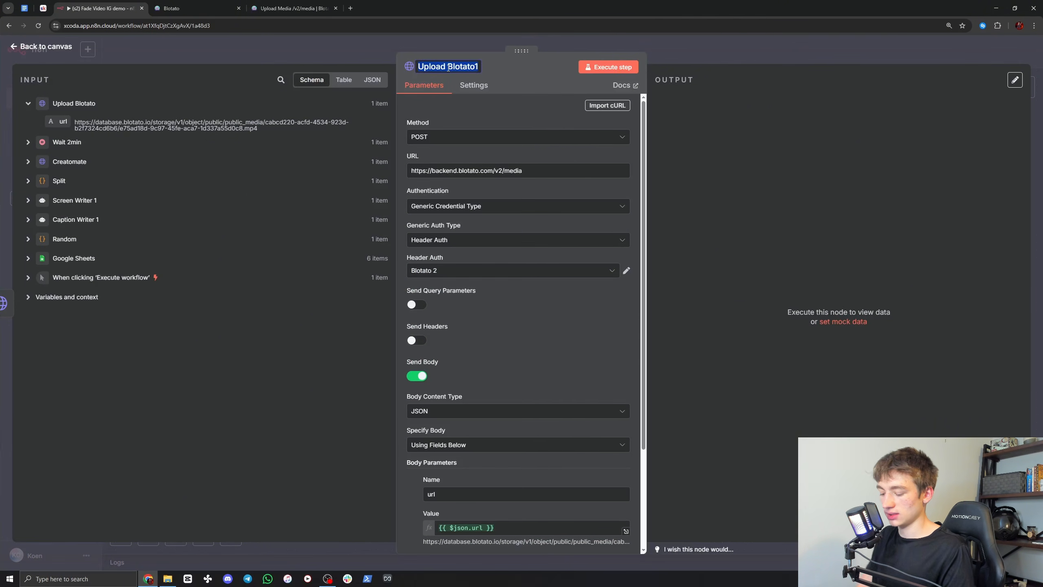
text(Post)
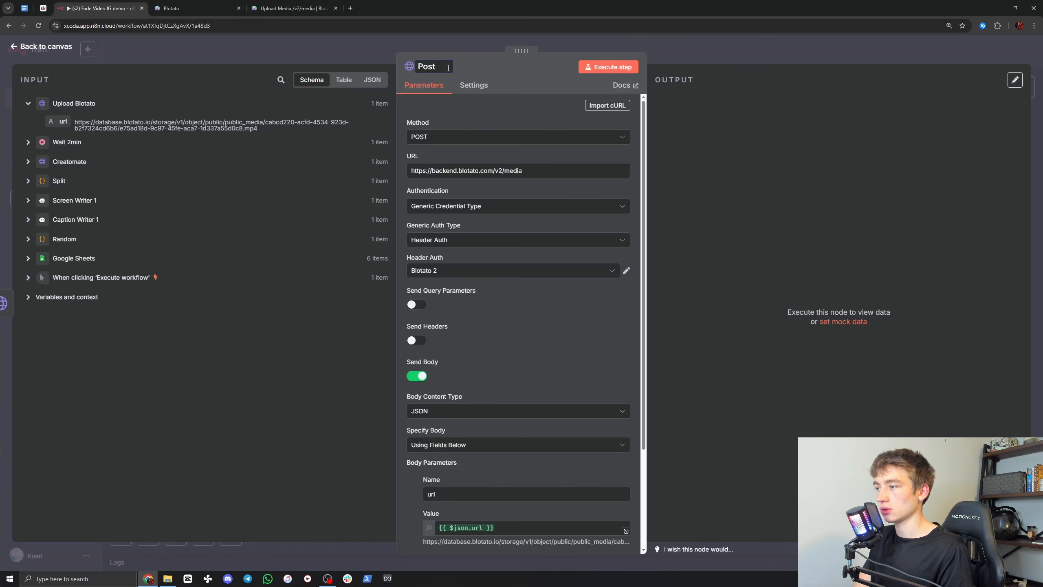
key(Return)
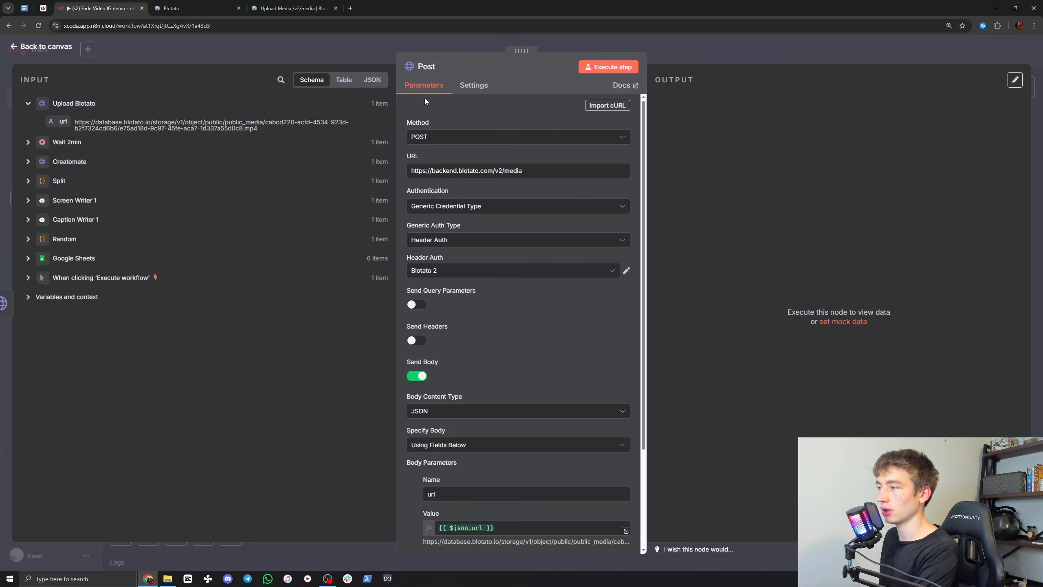
Step: Look up the Publish Post endpoint in Blotato's API reference and replace /media with /posts in the Post node's URL
click(285, 9)
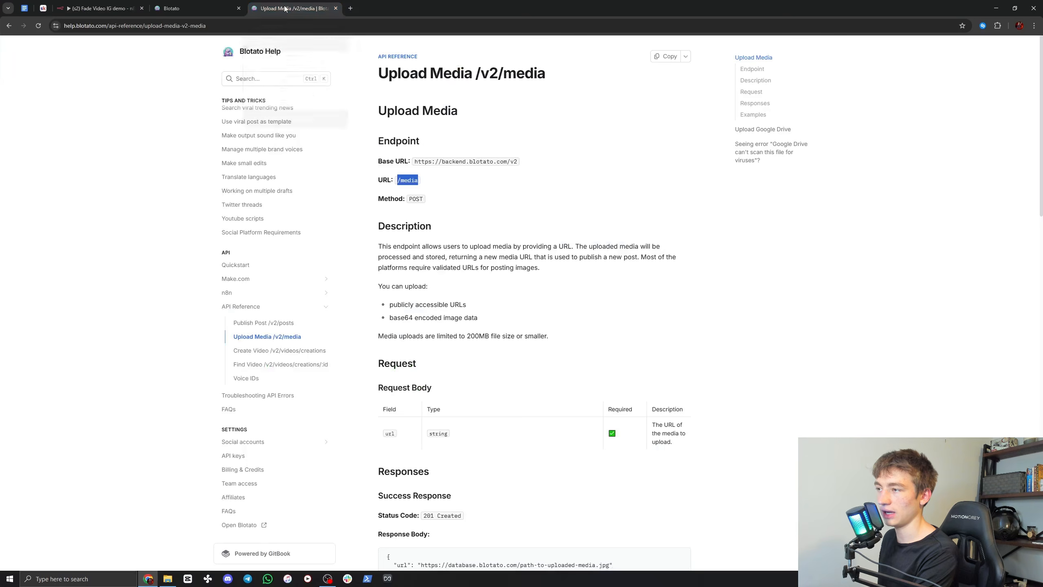
click(265, 324)
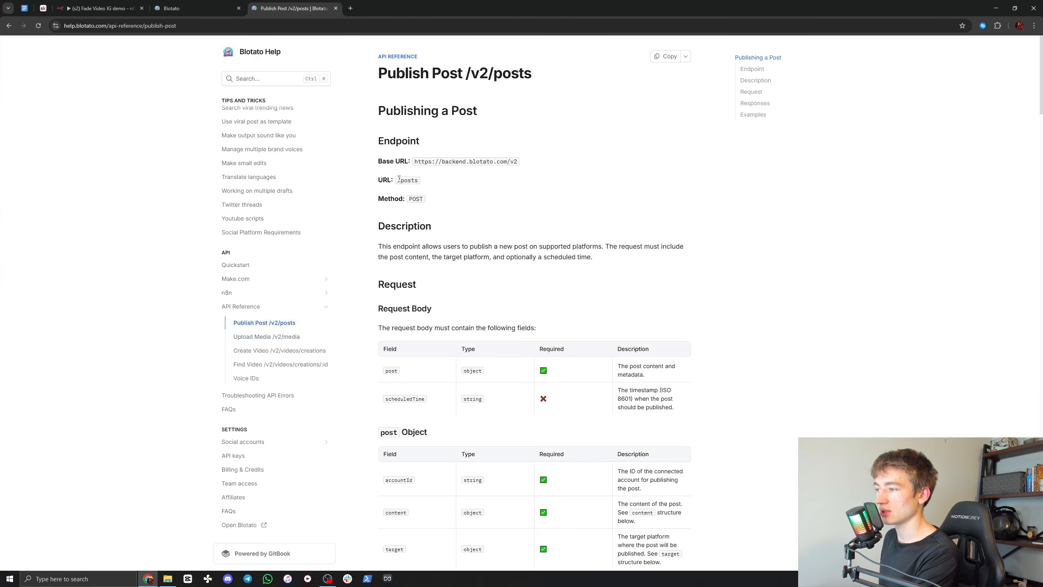
drag(399, 179, 418, 179)
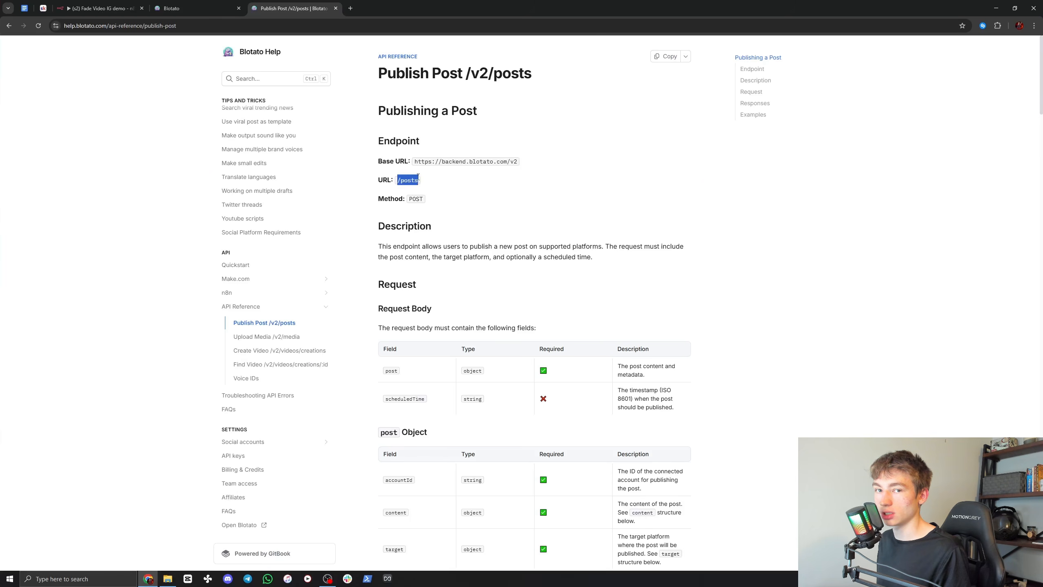
click(120, 4)
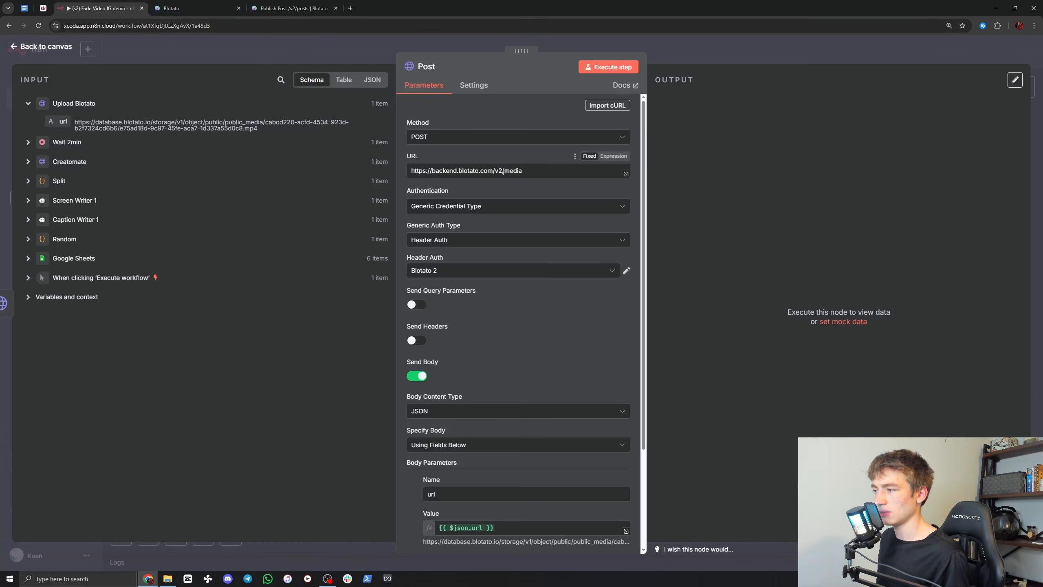
drag(503, 172, 533, 174)
text(/posts)
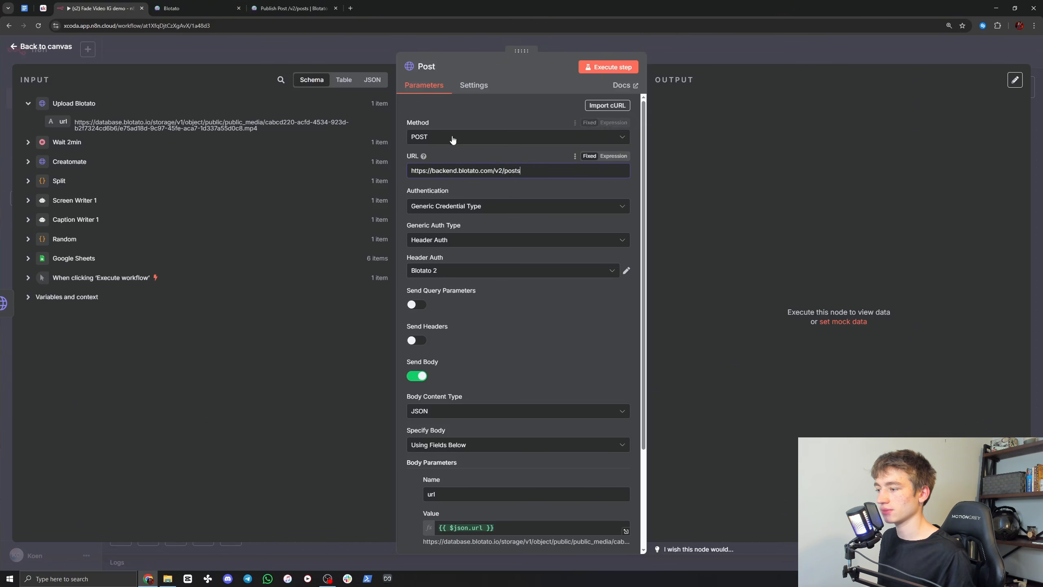
Step: Copy the Blotato Post Node JSON from the Skool classroom page and examine its text and mediaUrls expressions
click(691, 60)
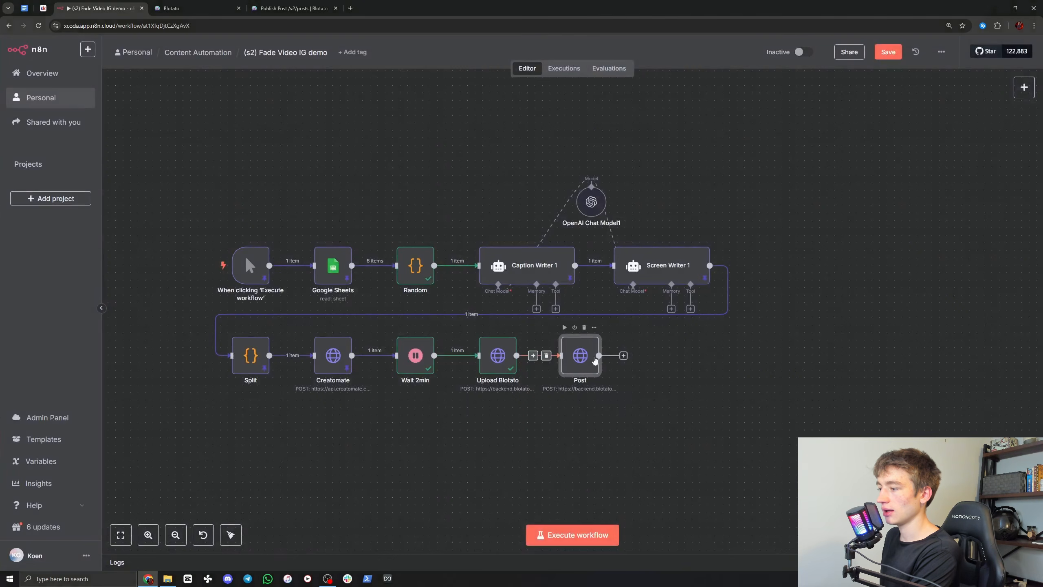
double_click(599, 375)
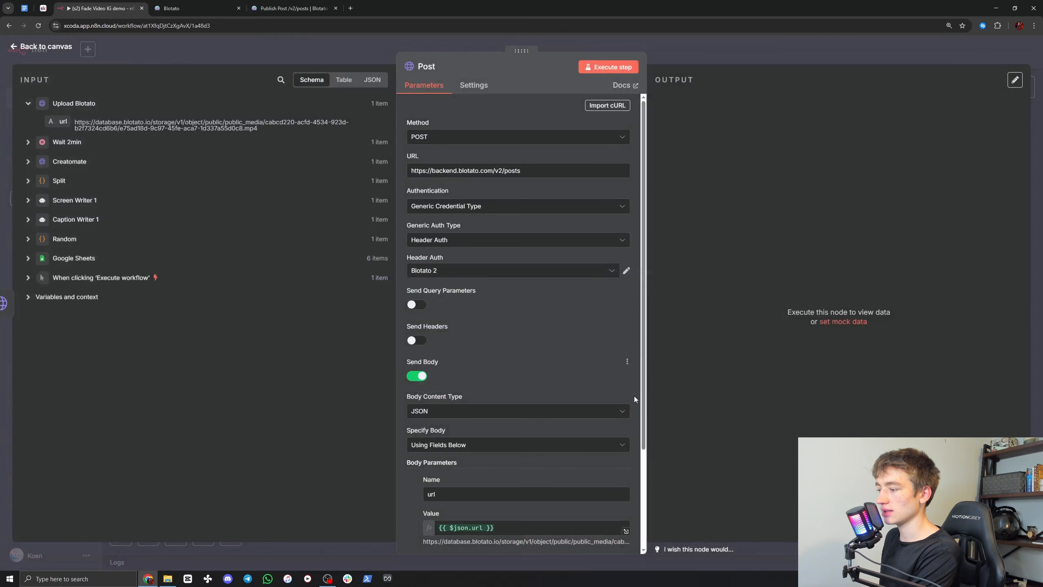
scroll(543, 411, down, 5)
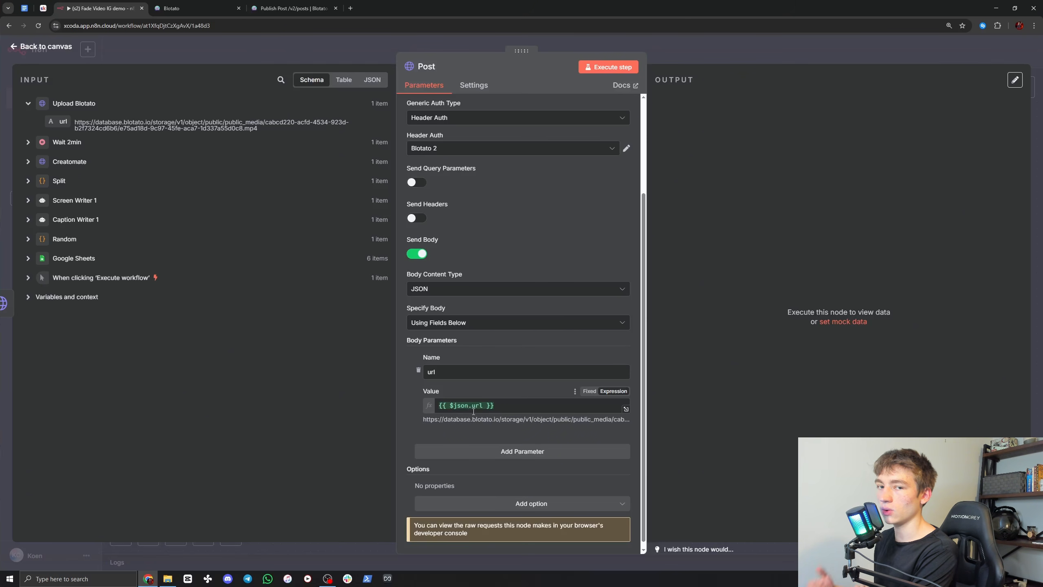
click(43, 8)
scroll(508, 352, down, 2)
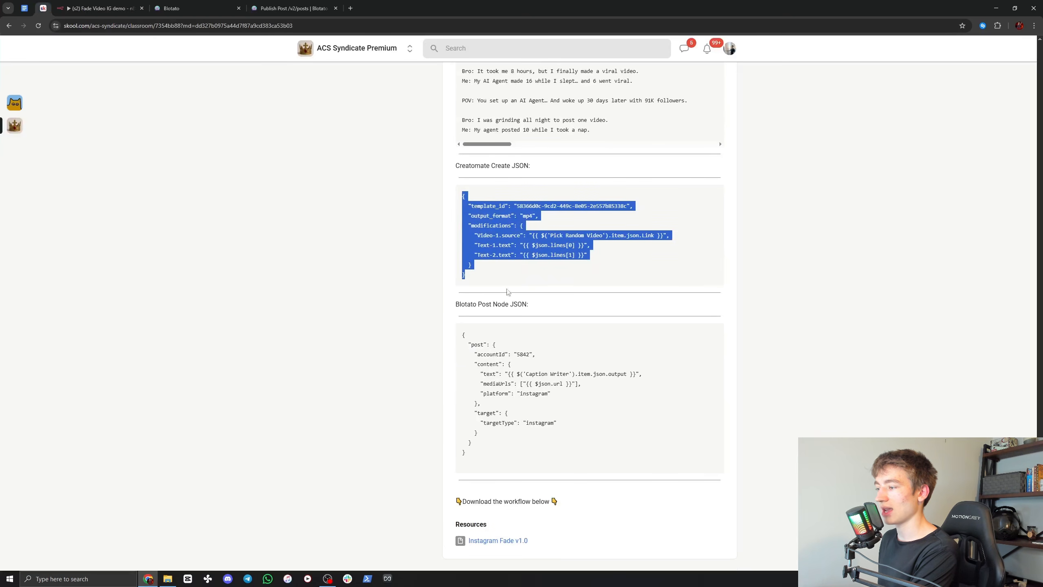
drag(462, 337, 519, 438)
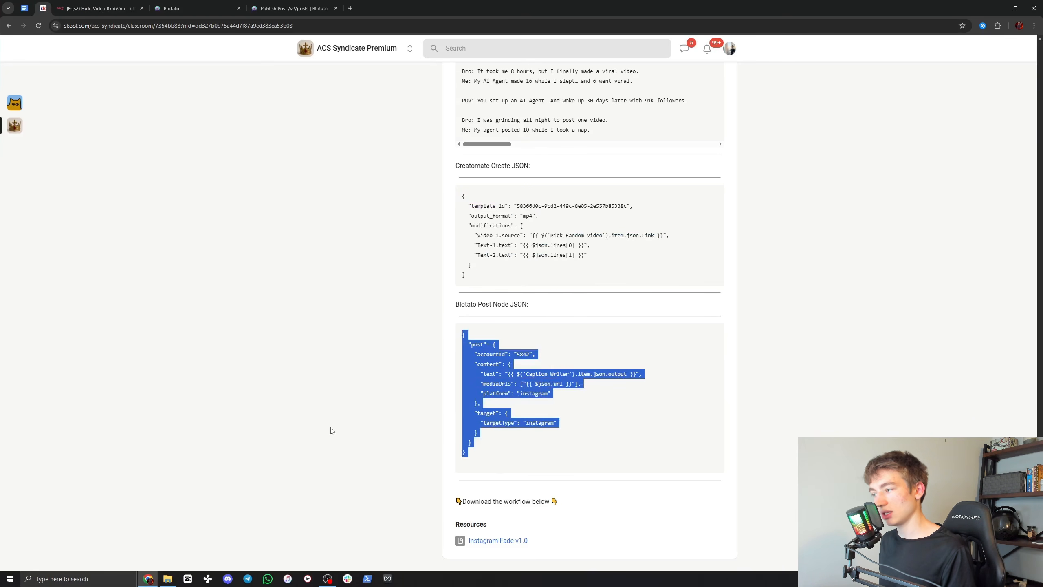
click(486, 455)
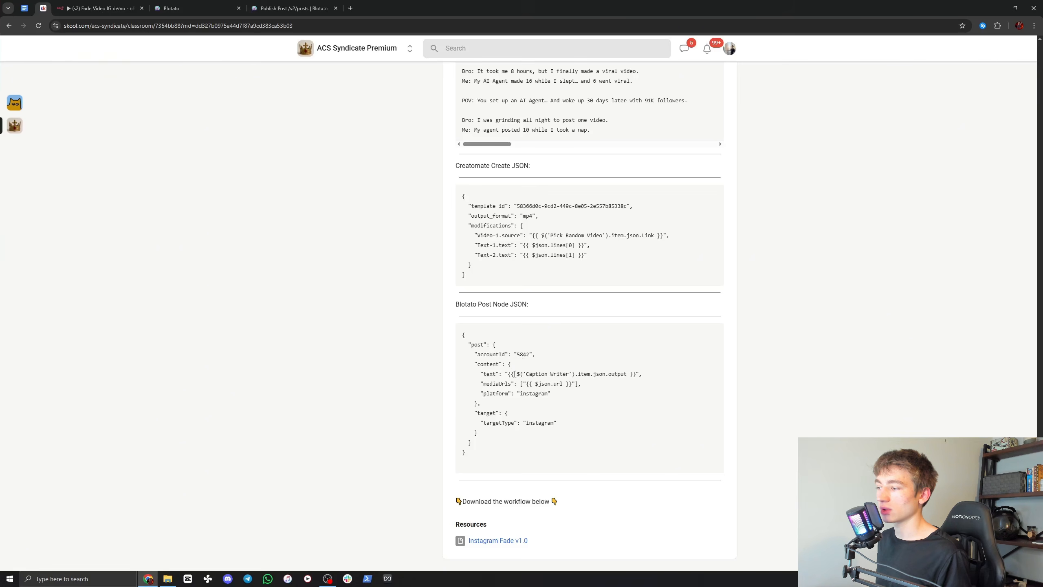
drag(512, 374, 620, 374)
click(621, 374)
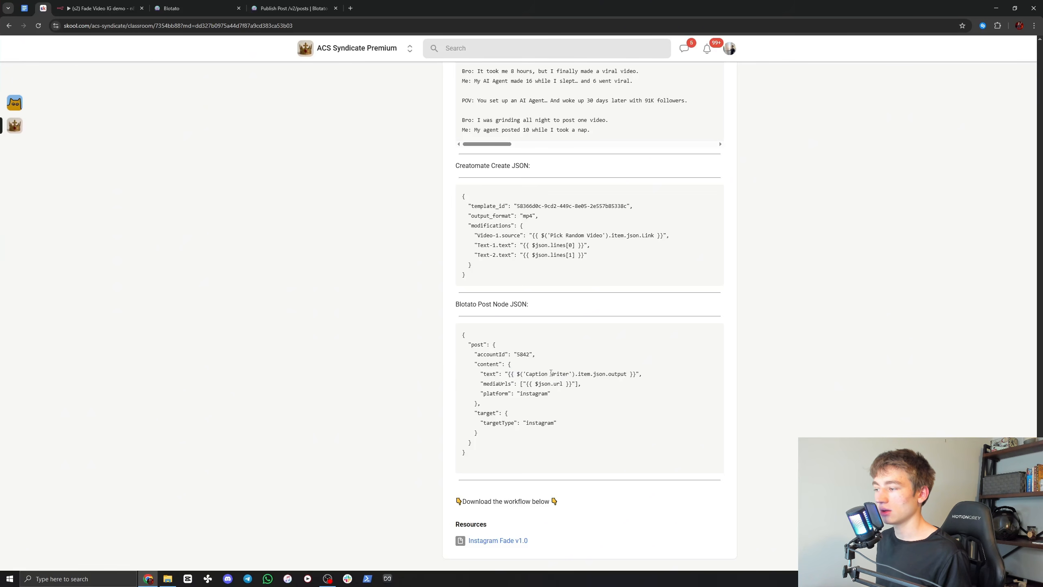
drag(530, 383, 562, 384)
click(562, 384)
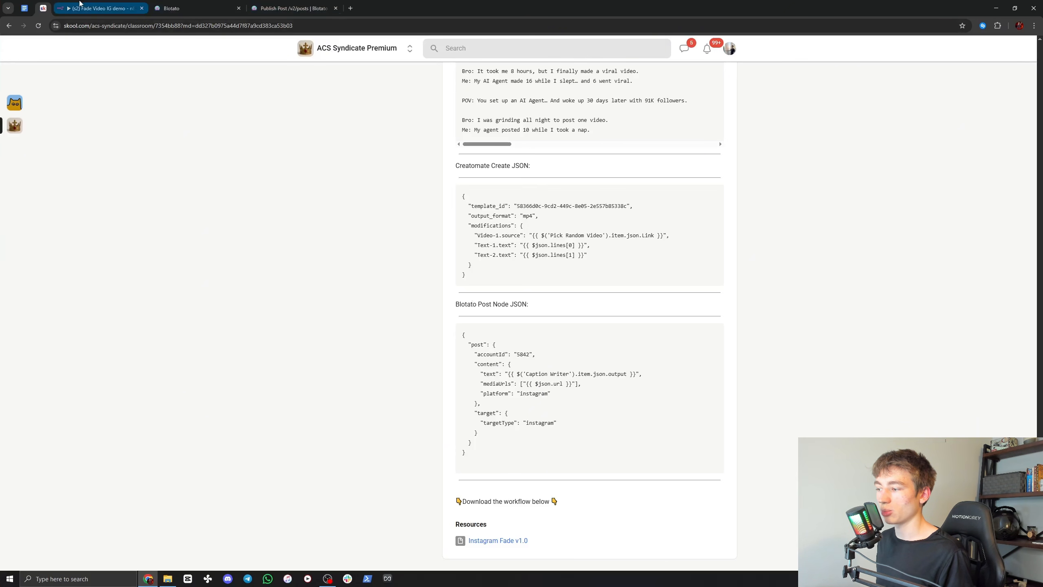
Step: Back in n8n, set the Post node's body to be specified using JSON and paste the copied Blotato post JSON
click(80, 5)
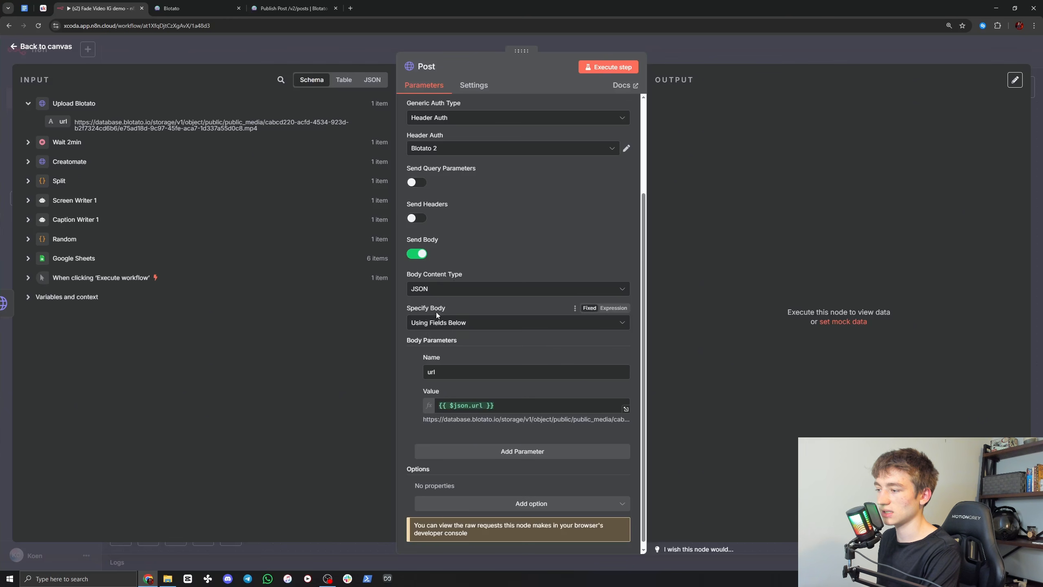
click(434, 327)
click(440, 365)
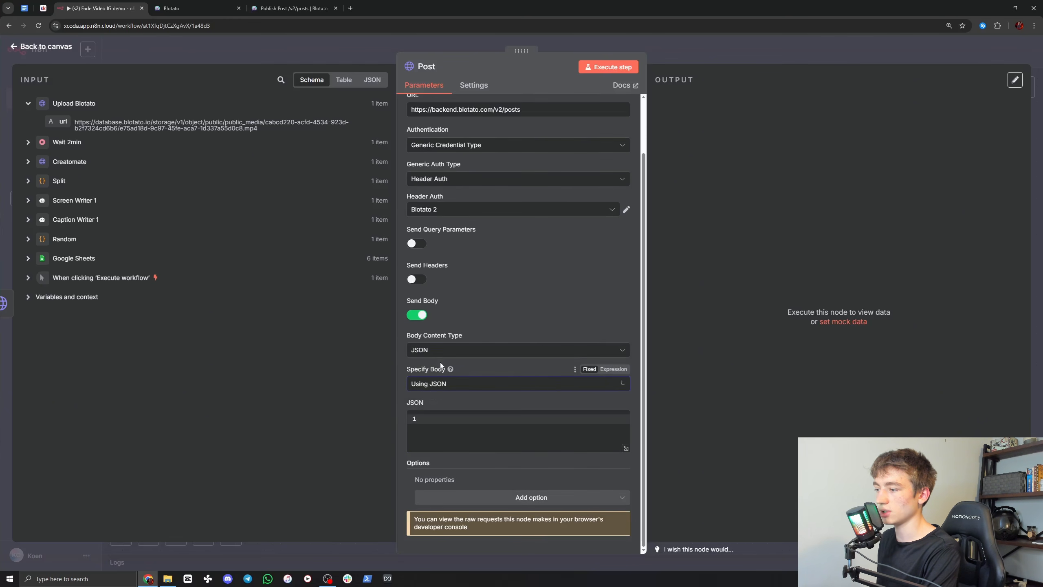
click(449, 417)
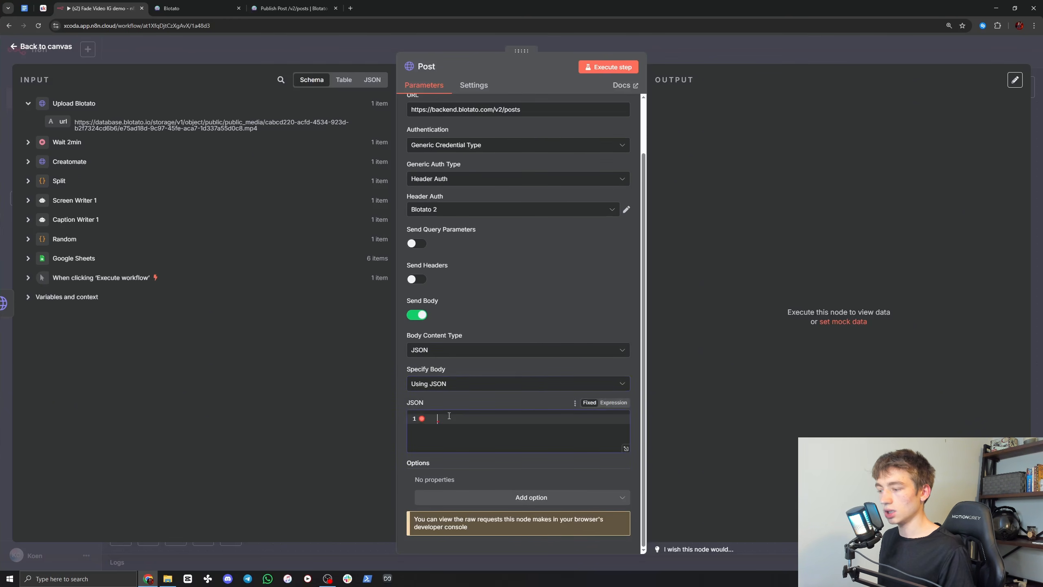
key(ctrl+v)
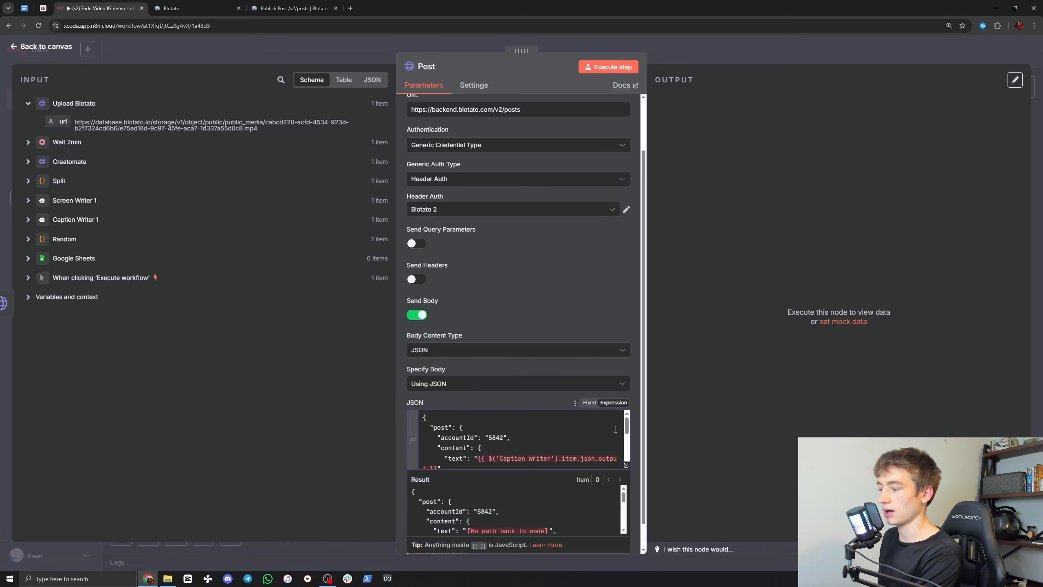
Step: In the Post node's expanded JSON body, replace the text value's expression with the output of Caption Writer 1
click(627, 466)
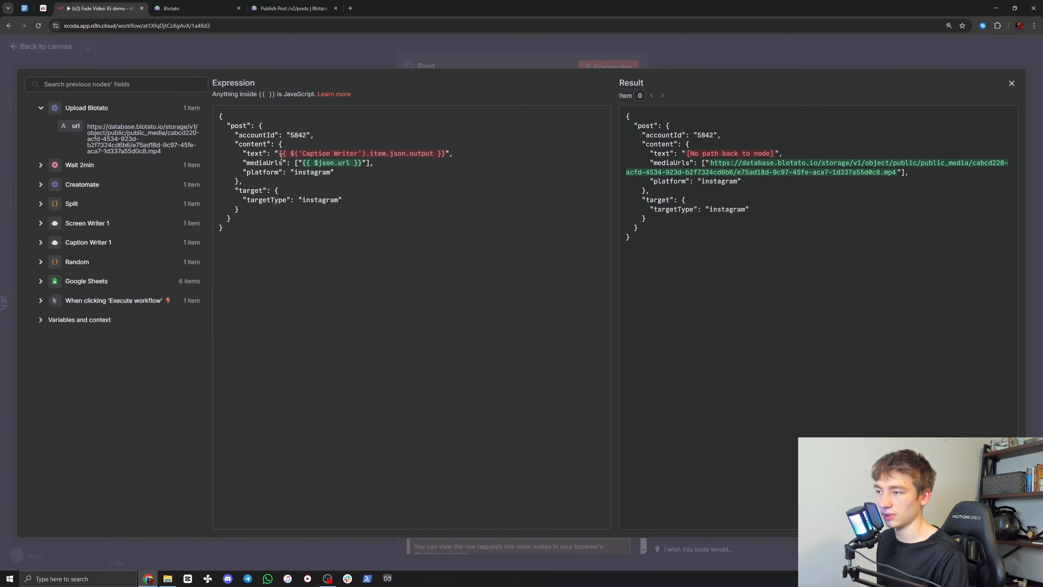
drag(283, 153, 438, 153)
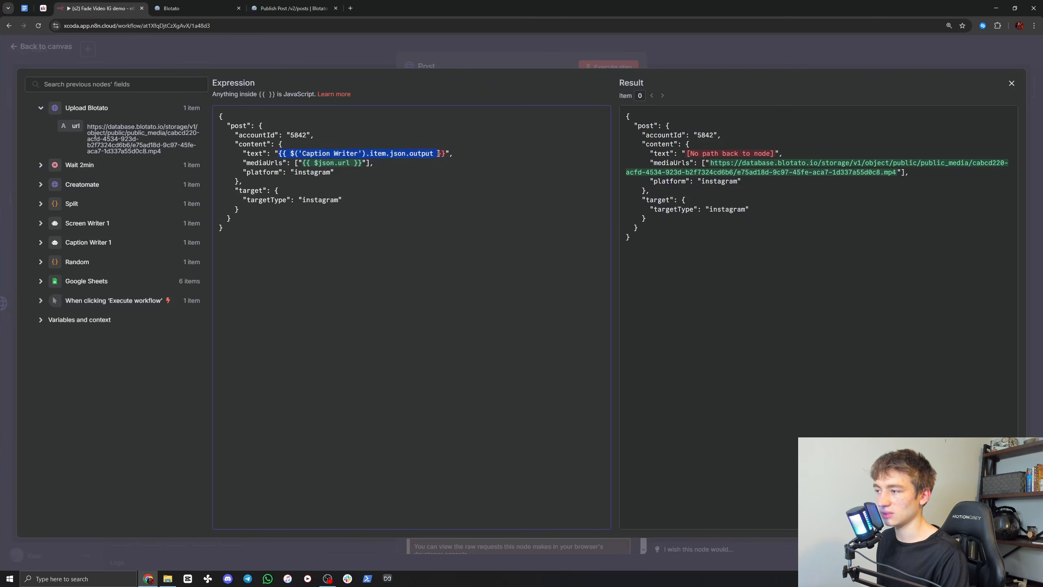
key(BackSpace)
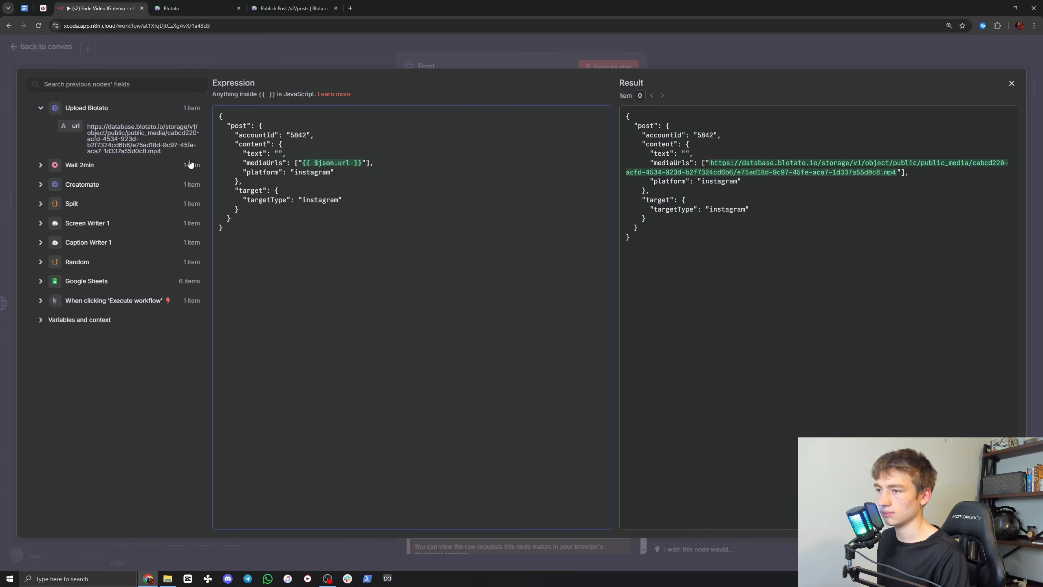
click(41, 243)
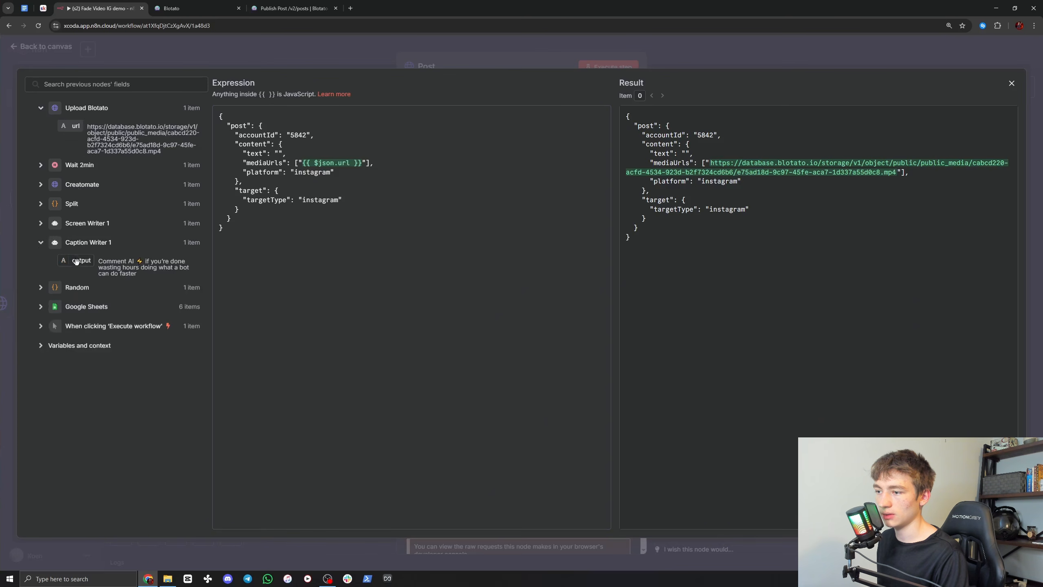
drag(76, 261, 280, 156)
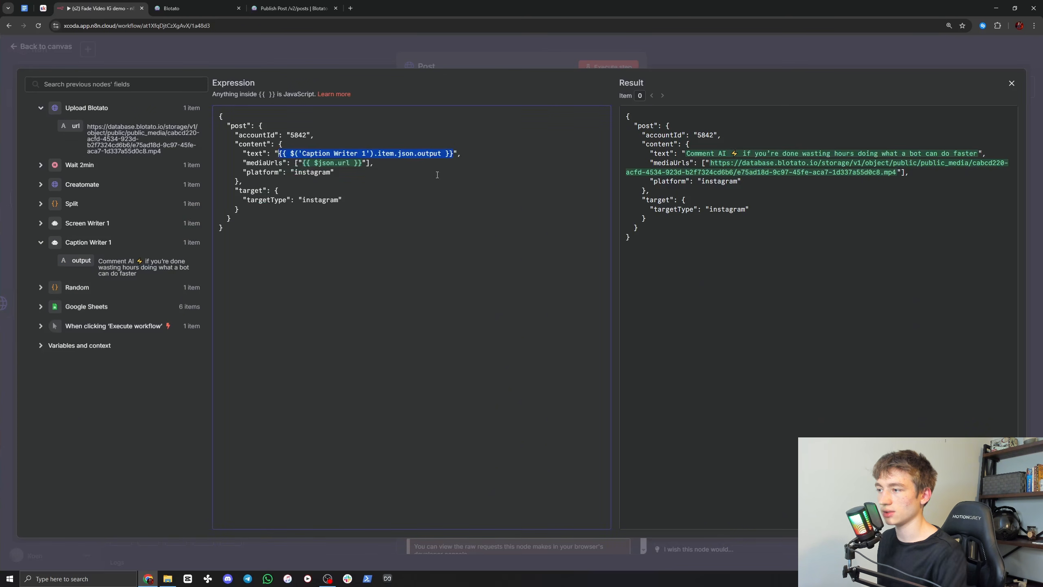
click(465, 153)
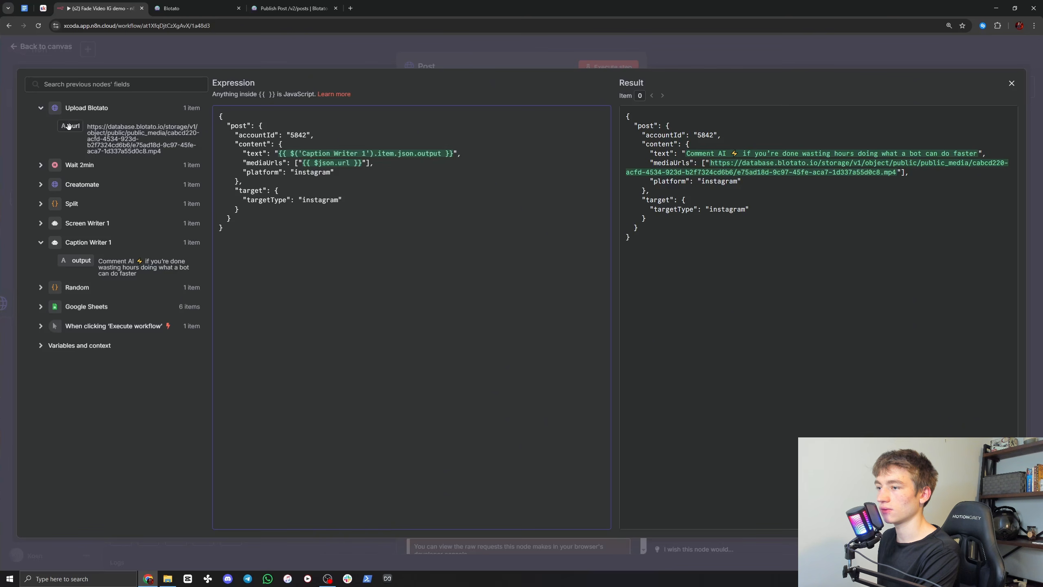
mouse_move(337, 161)
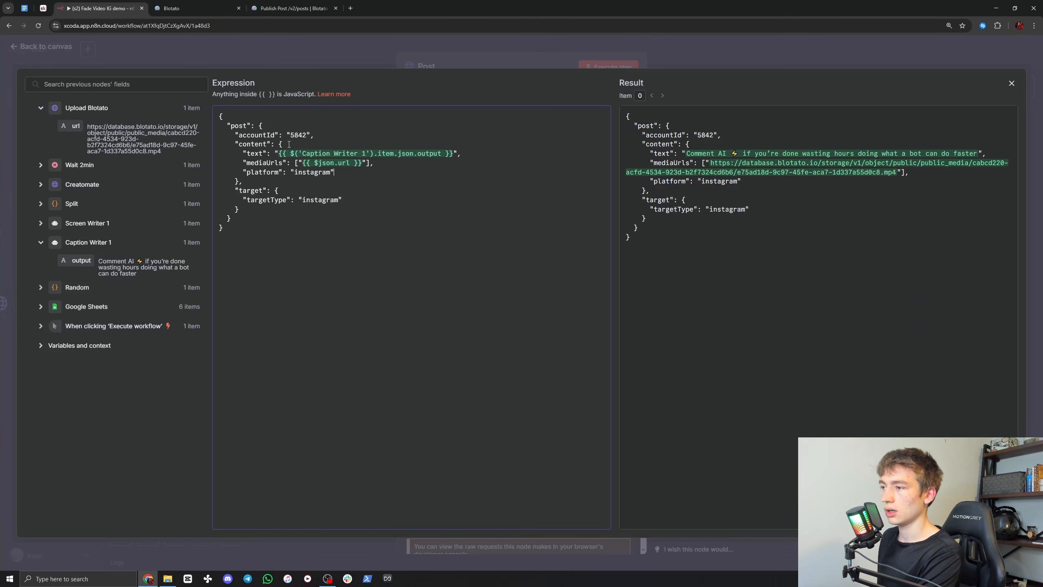
click(187, 6)
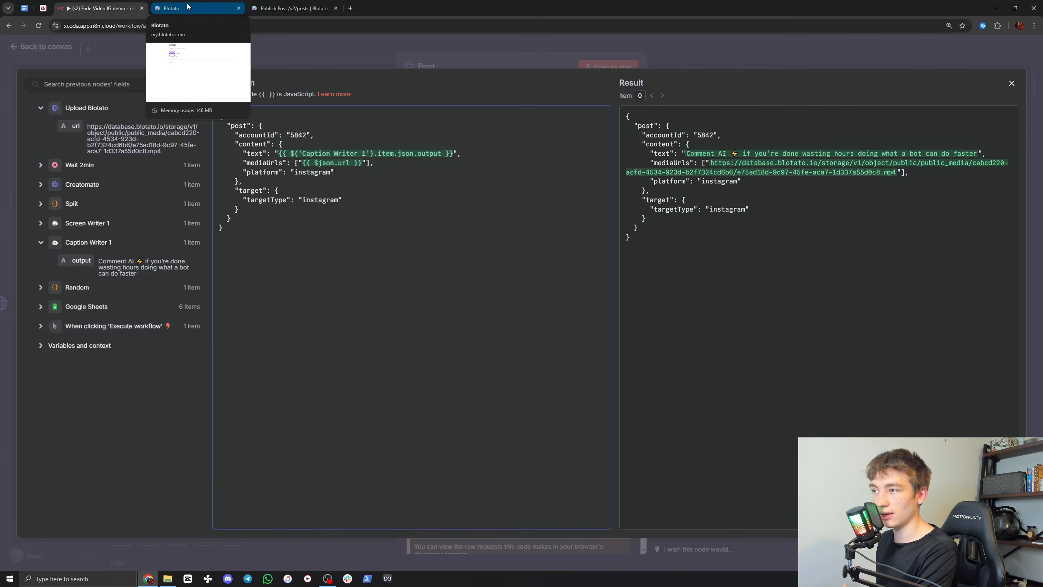
click(187, 6)
click(278, 79)
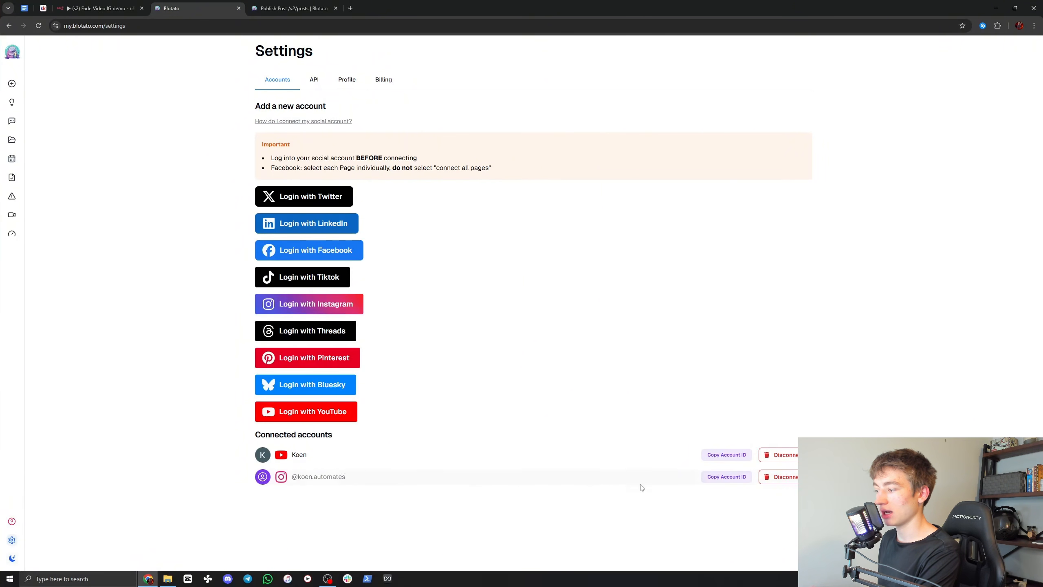
click(729, 480)
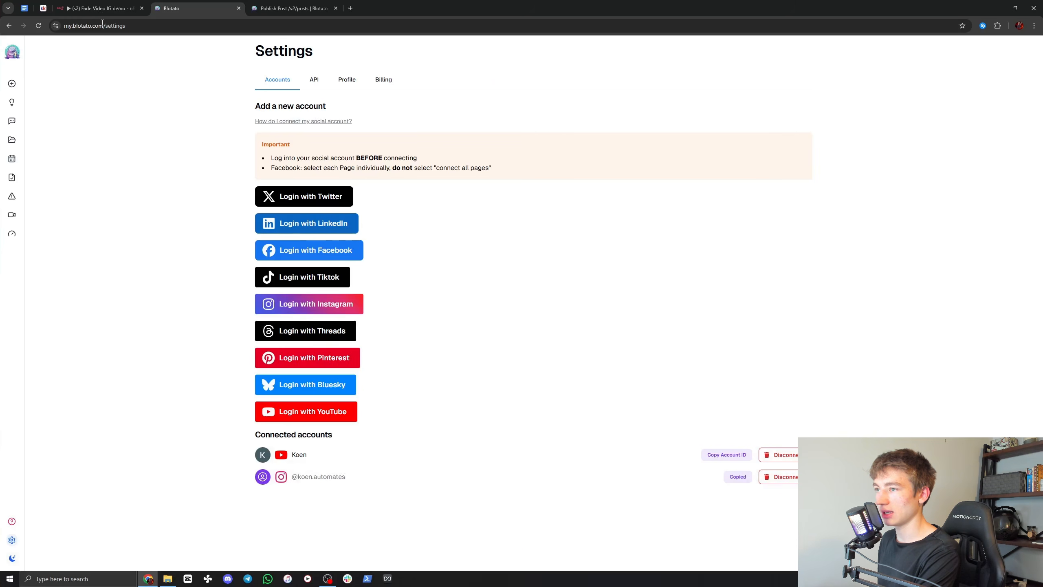
click(99, 8)
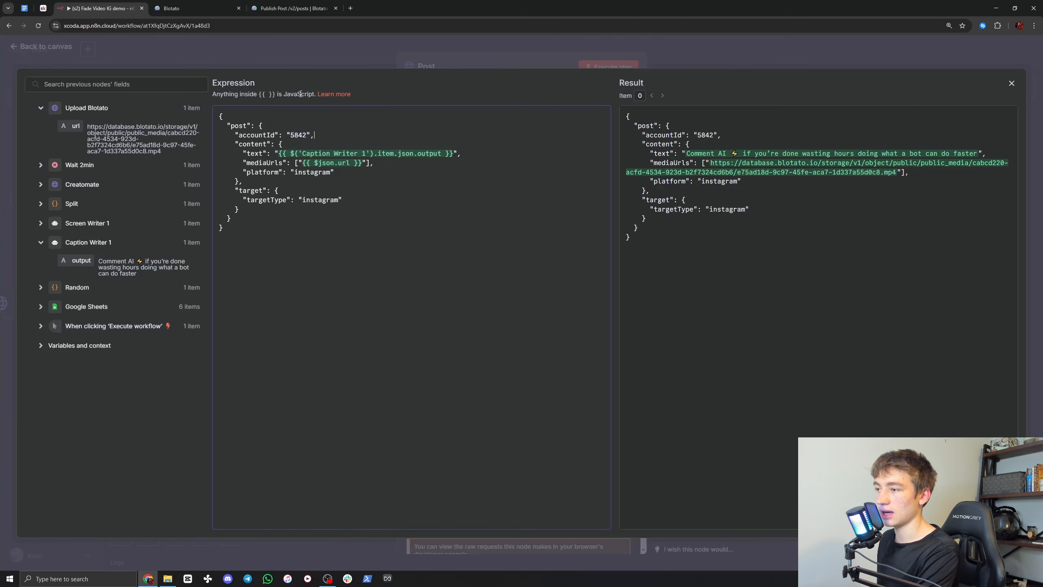
click(300, 55)
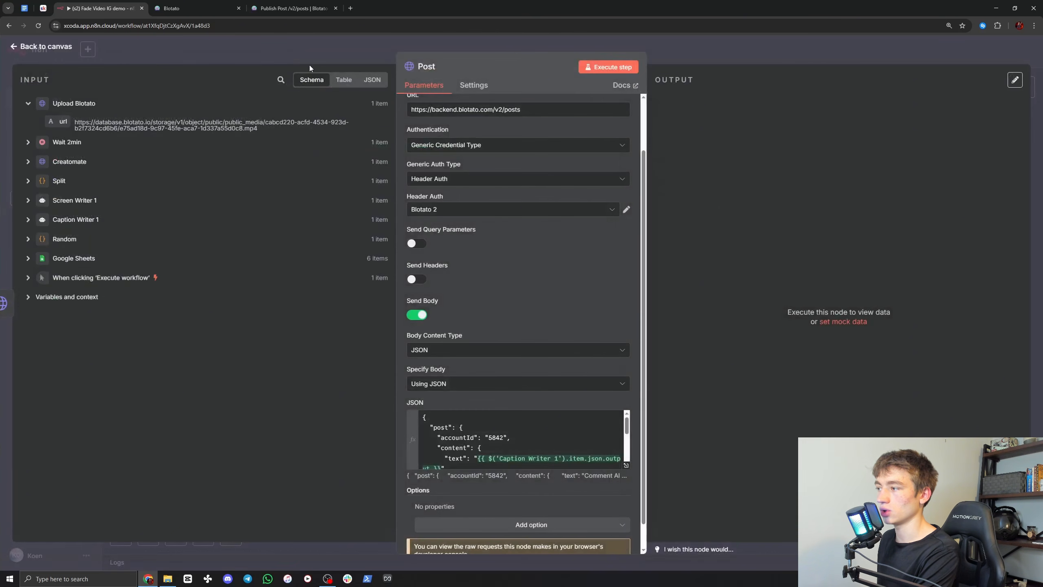
Step: Execute the Post node from the canvas and check the postSubmissionId in its output
scroll(616, 365, up, 3)
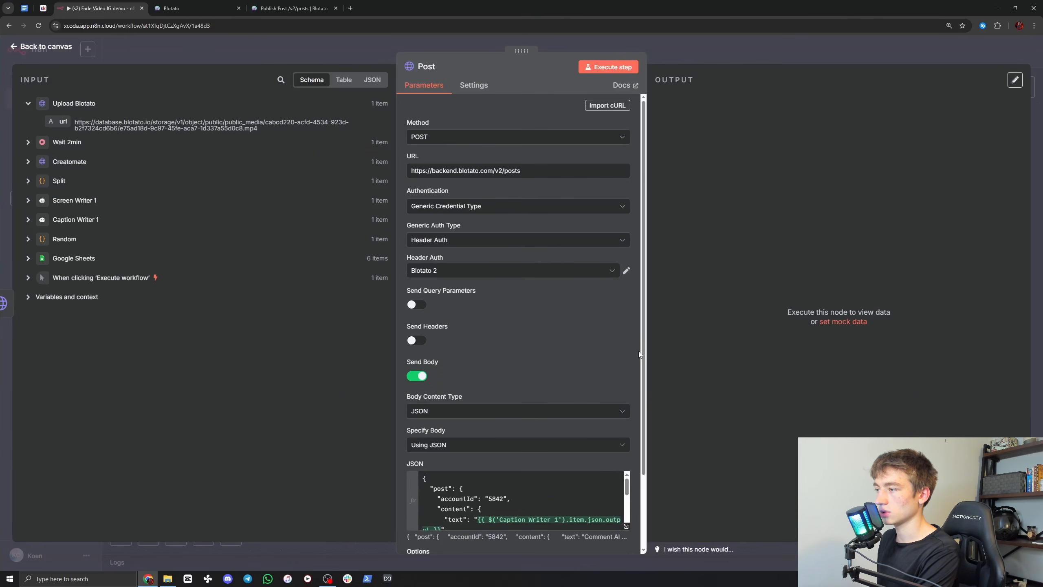
click(697, 60)
drag(613, 405, 593, 419)
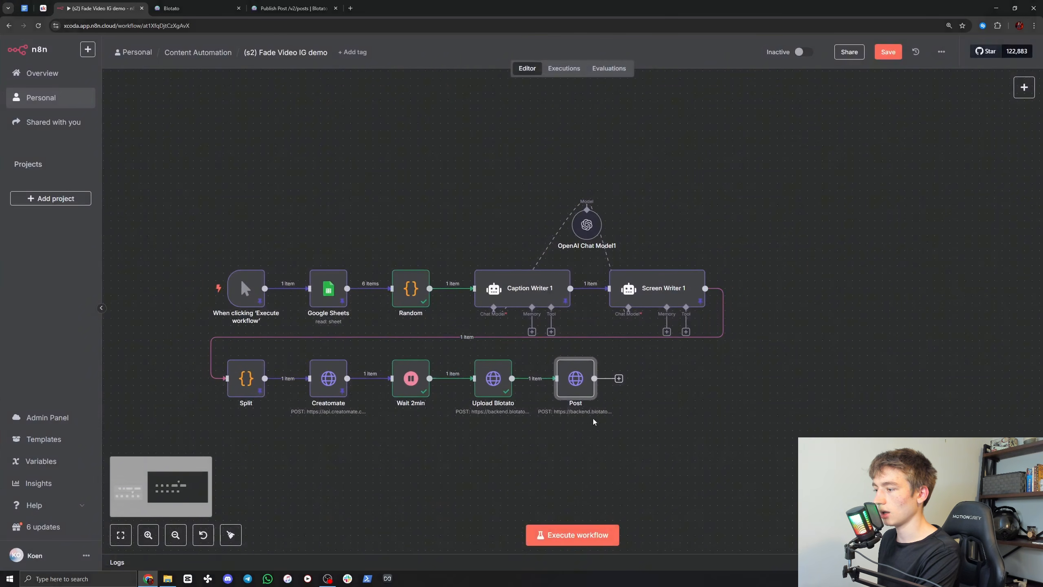
right_click(492, 383)
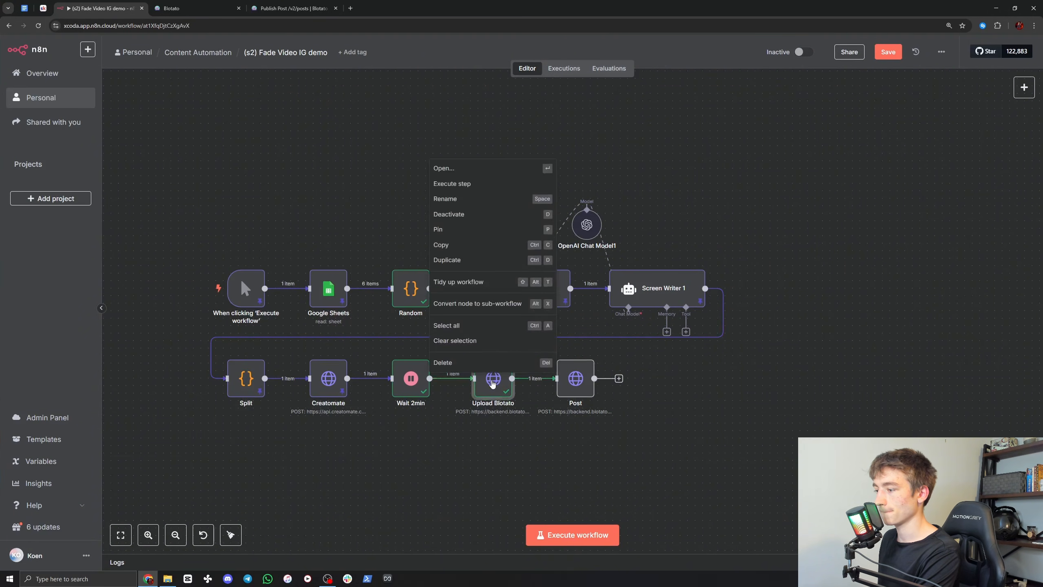
click(492, 386)
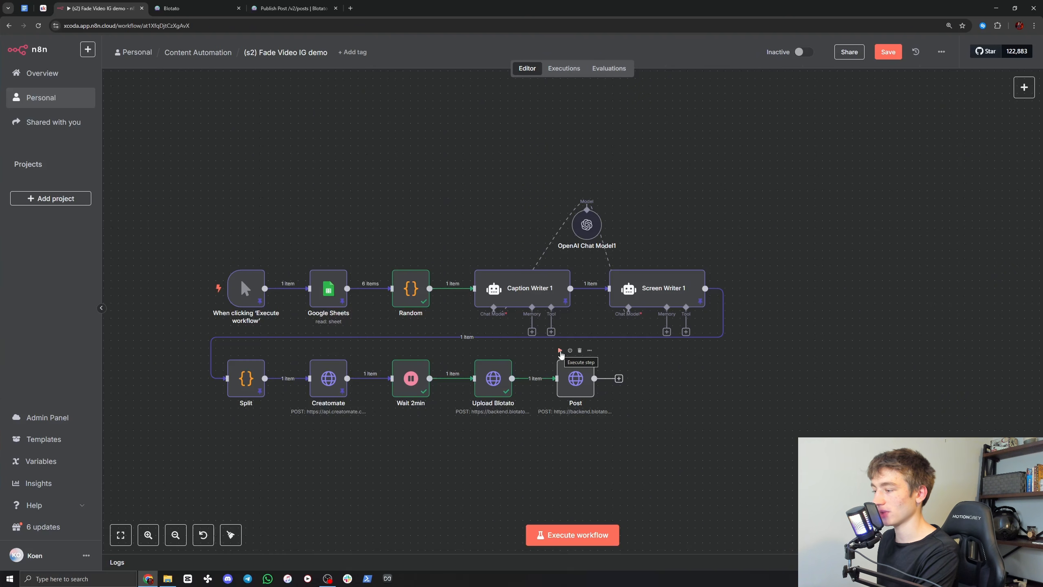
click(560, 351)
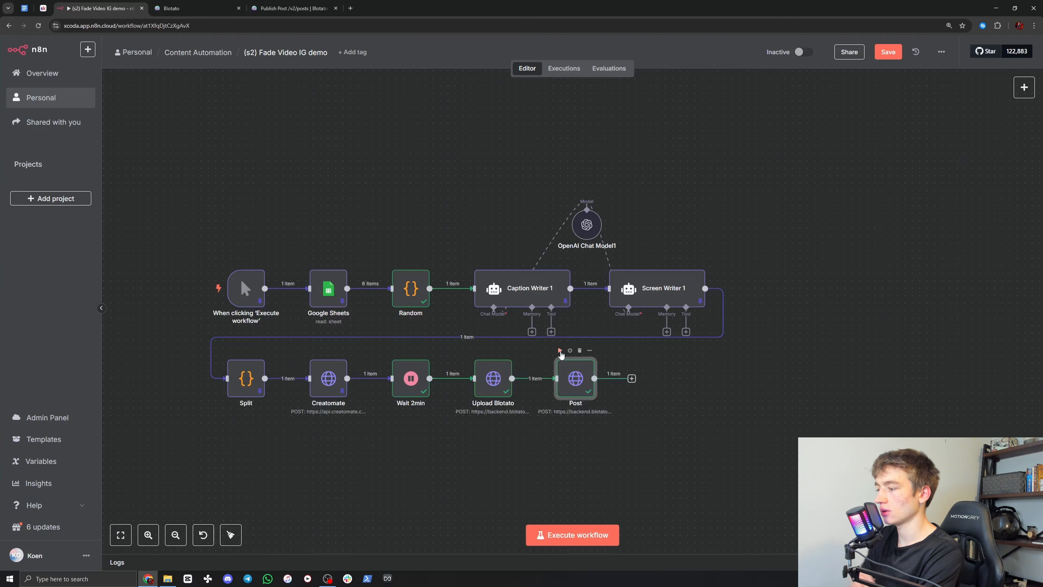
double_click(575, 381)
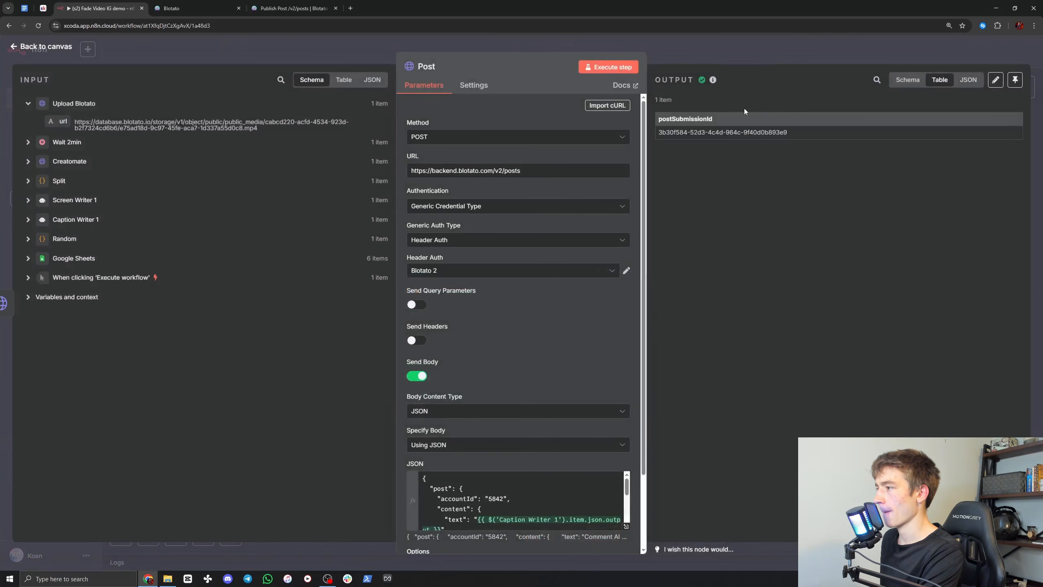
drag(671, 133, 765, 134)
click(766, 134)
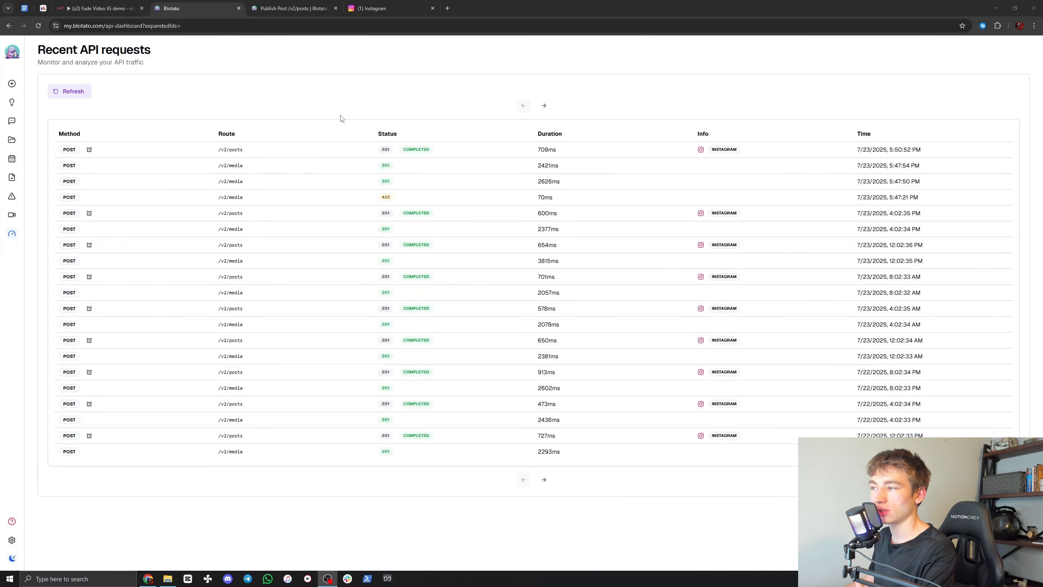
Step: Refresh Blotato's recent API requests and inspect the status and details of the latest /v2/posts request
click(73, 93)
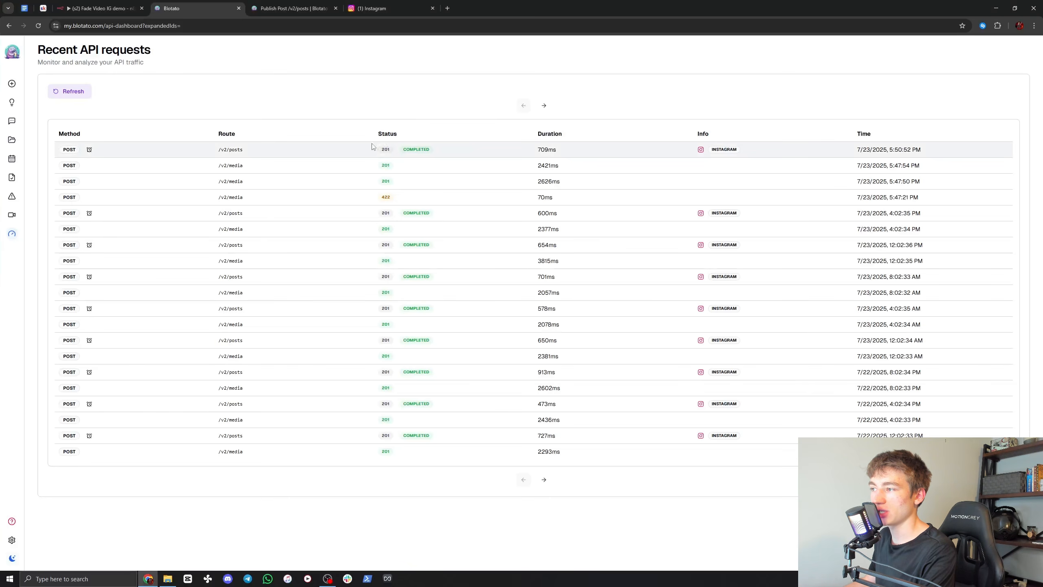
drag(405, 153, 427, 154)
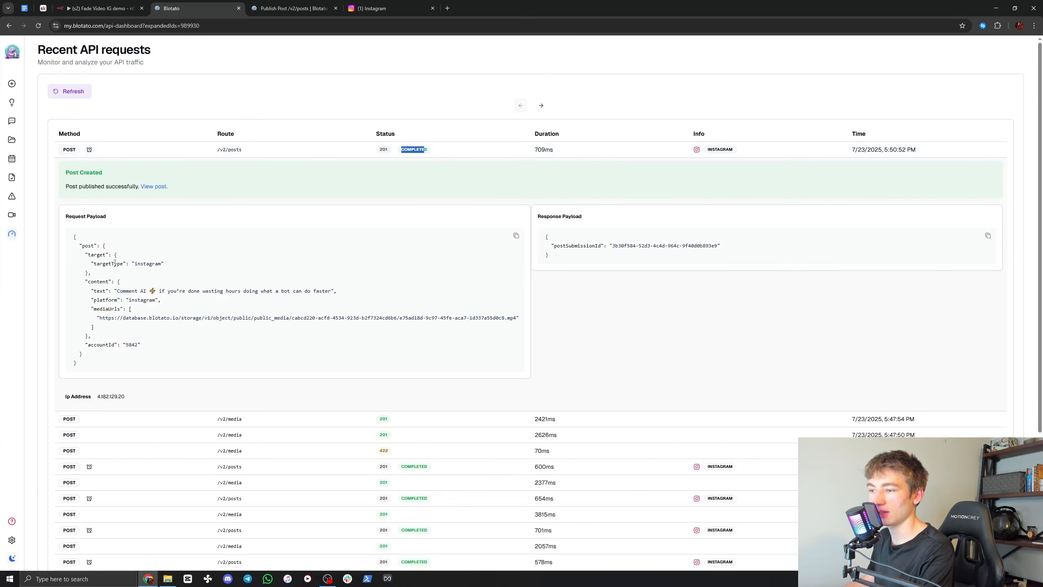
click(416, 152)
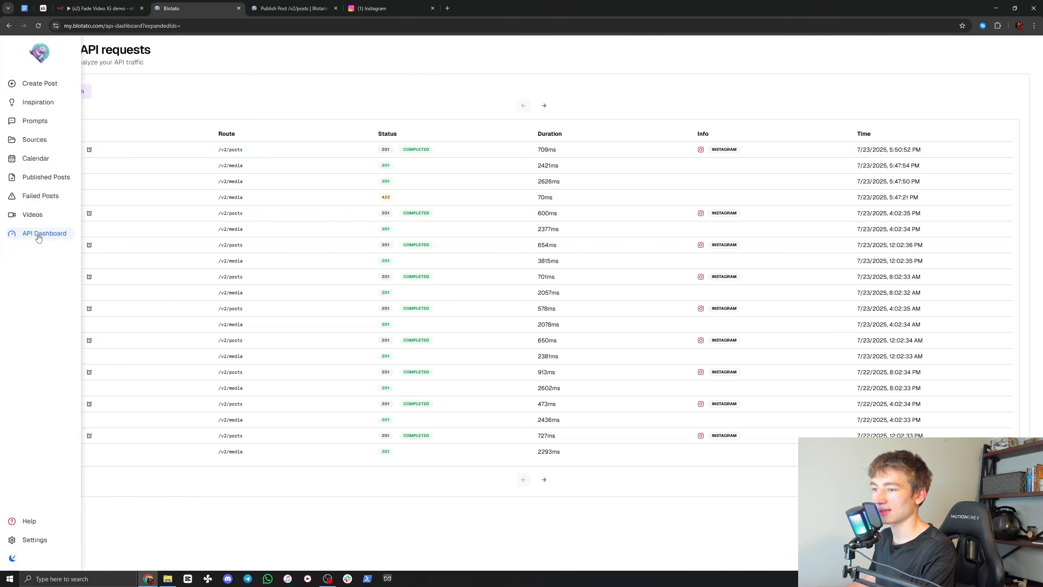
Step: Switch to Instagram, refresh the profile page and open the newly published post
click(398, 9)
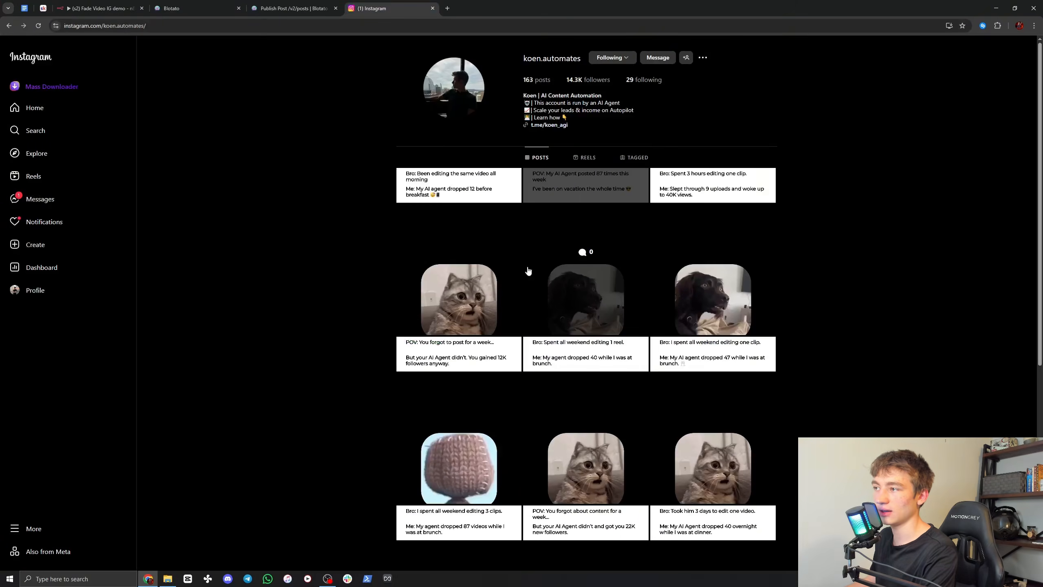
click(38, 26)
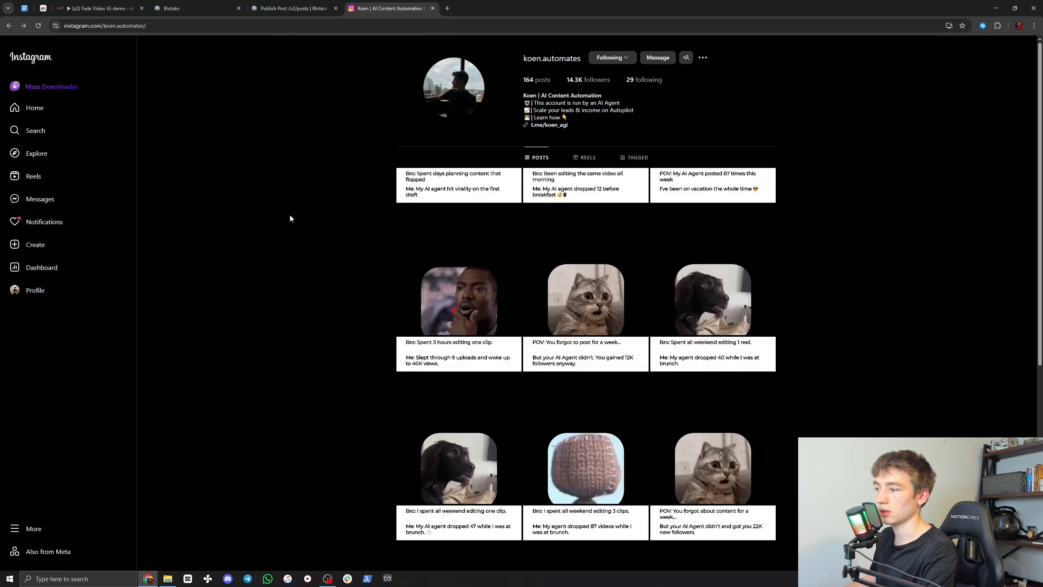
click(426, 256)
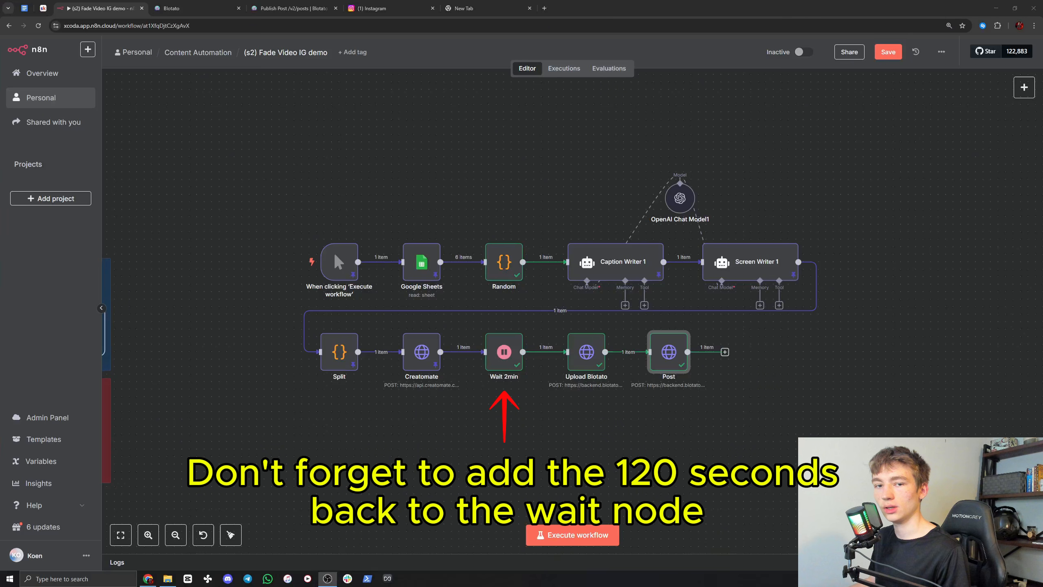
Step: Back in n8n, delete the manual trigger node and add a Schedule Trigger node
mouse_move(337, 259)
click(344, 235)
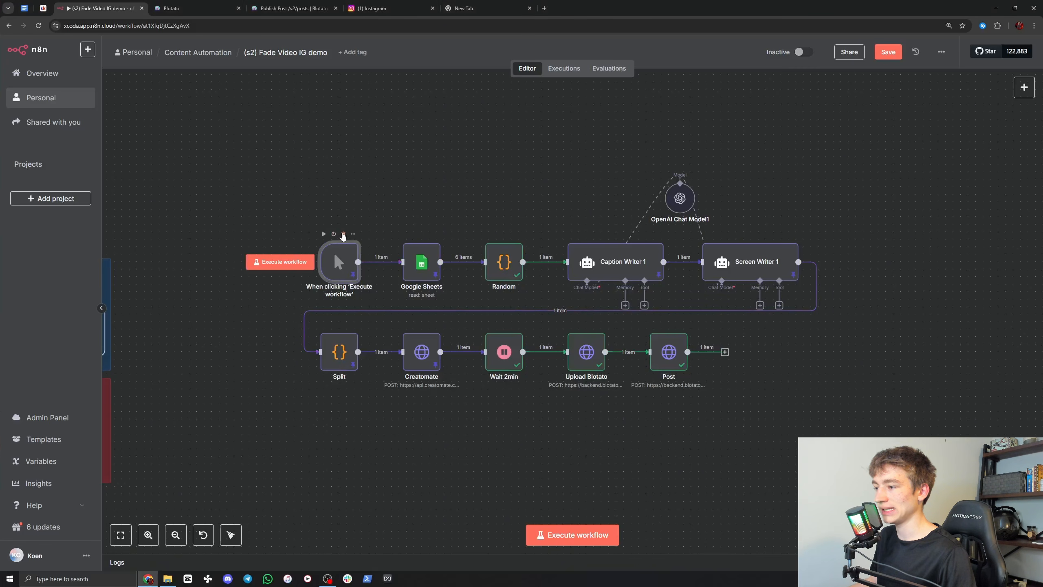
click(343, 235)
click(1024, 87)
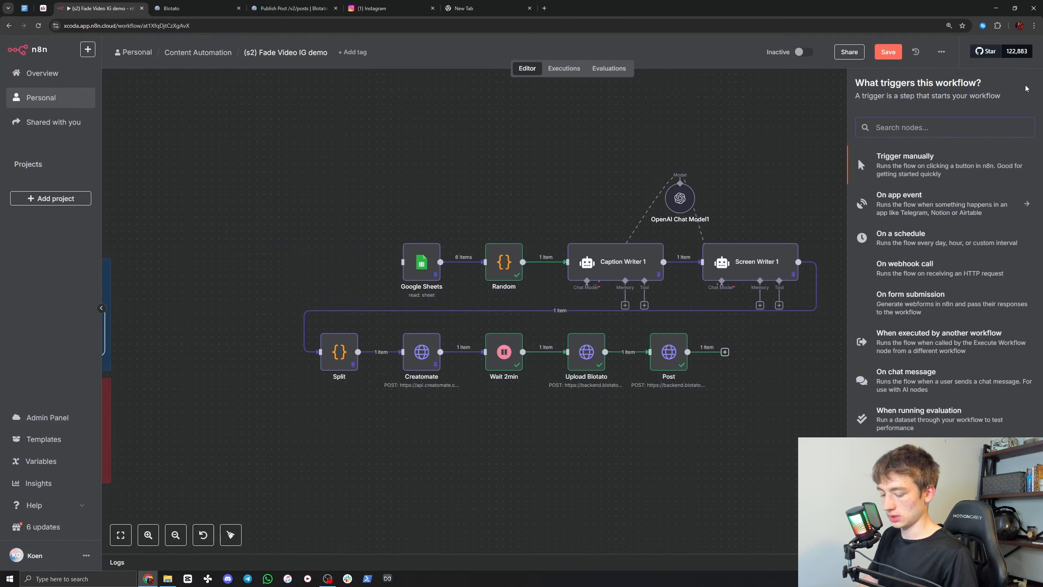
text(sched)
key(Return)
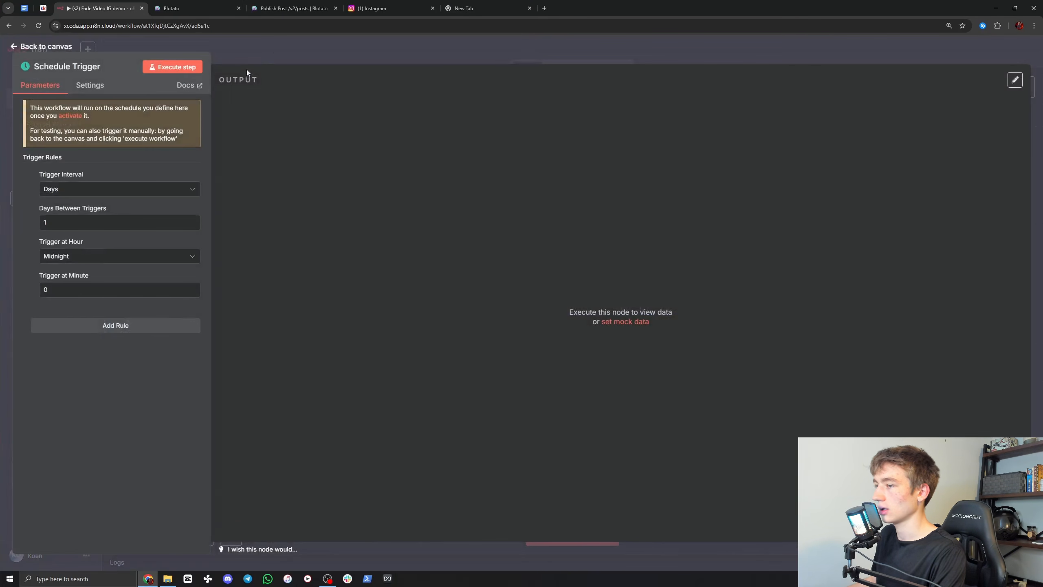
Step: Set the Schedule Trigger's interval to Hours with 4 hours between triggers, and return to the canvas
click(60, 191)
click(74, 248)
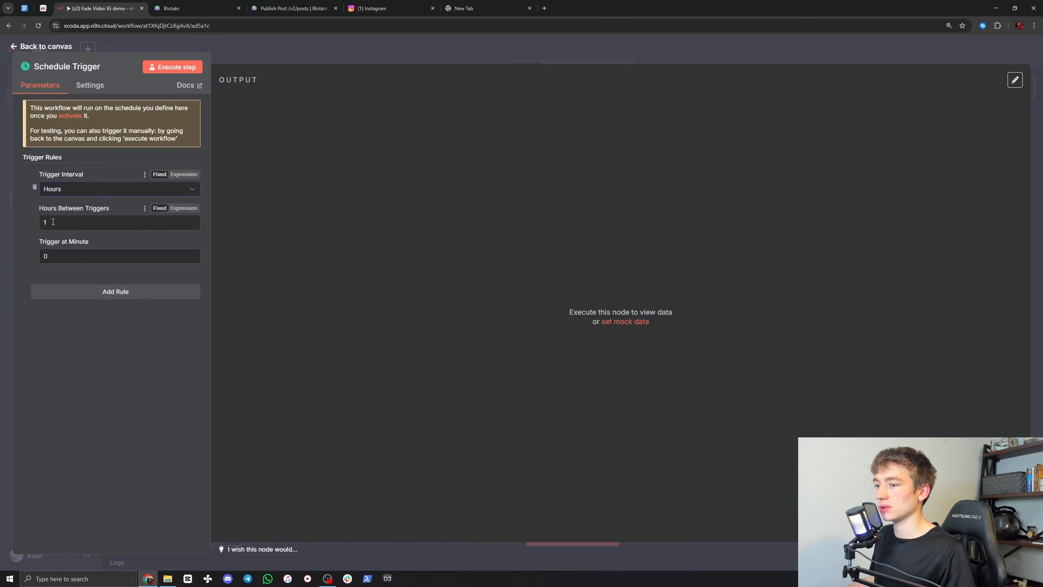
drag(52, 222, 27, 222)
text(4)
click(24, 208)
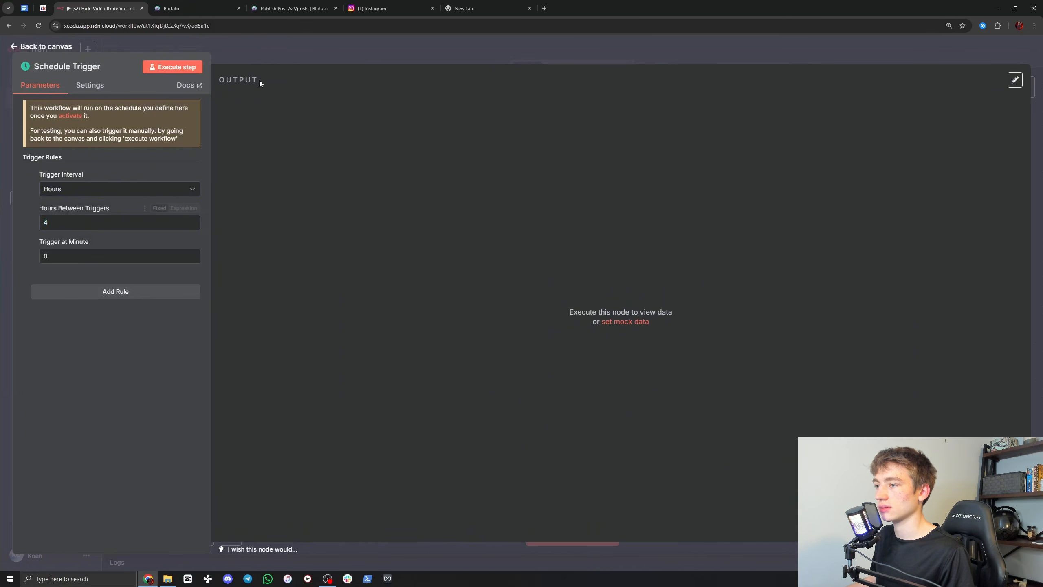
click(264, 52)
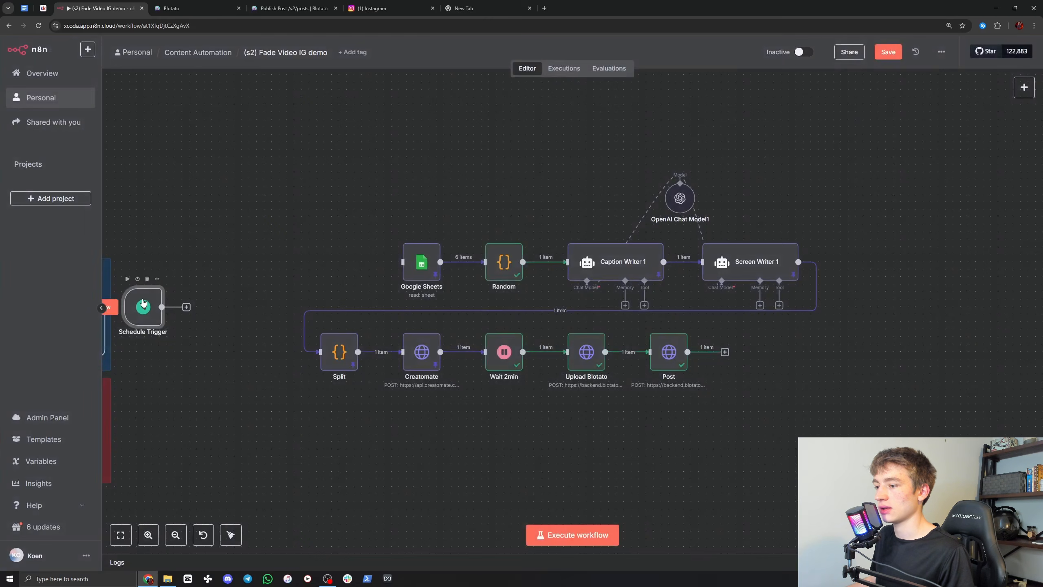
Step: Place the Schedule Trigger directly before the Google Sheets node and connect the two
drag(337, 261, 403, 261)
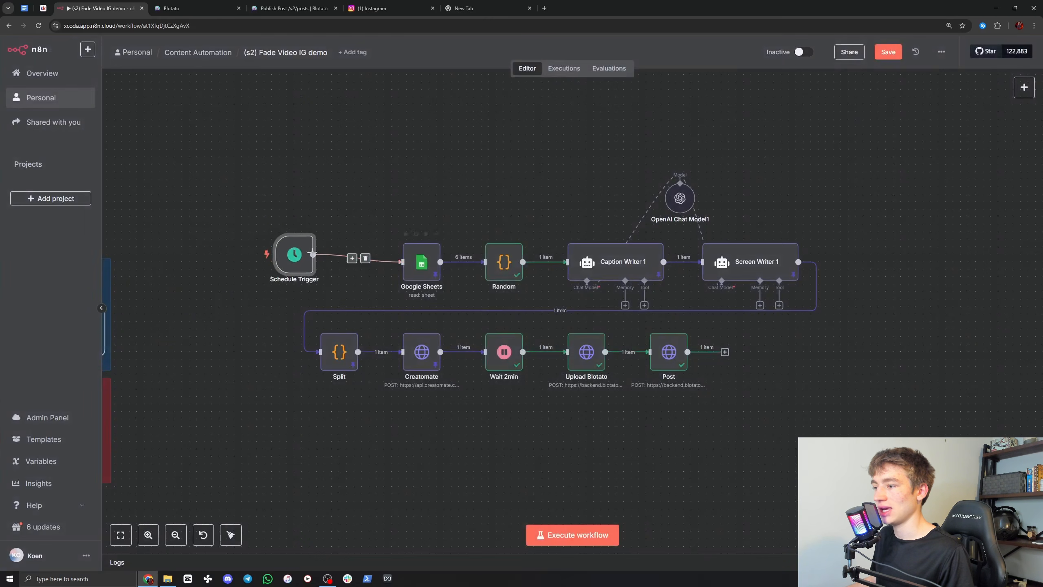
drag(291, 251, 321, 259)
Step: Unpin the data on the Google Sheets, Caption Writer 1, Screen Writer 1, Creatomate and Split nodes
right_click(420, 262)
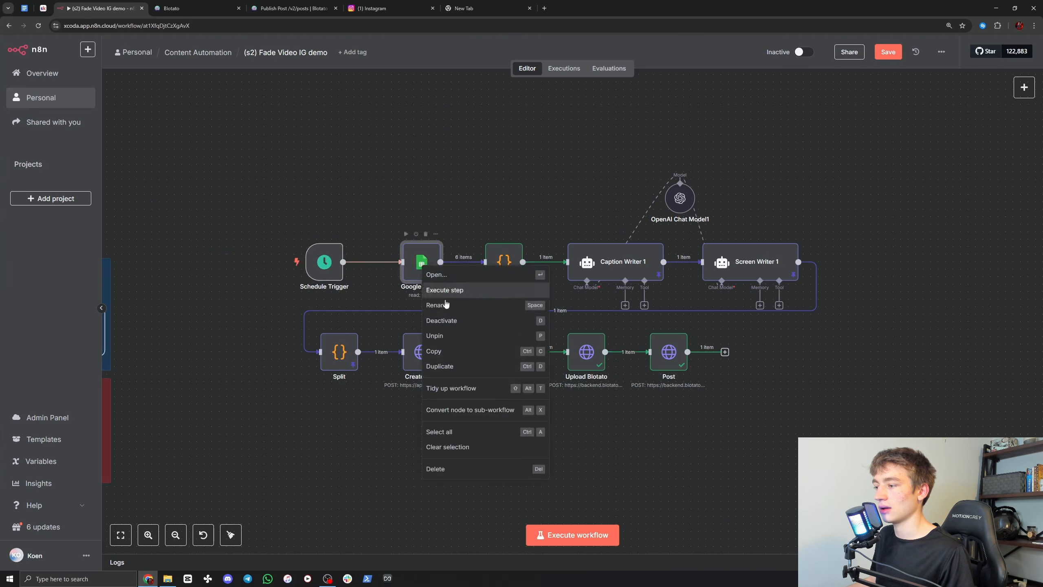
click(449, 341)
click(612, 270)
ctrl+click(749, 264)
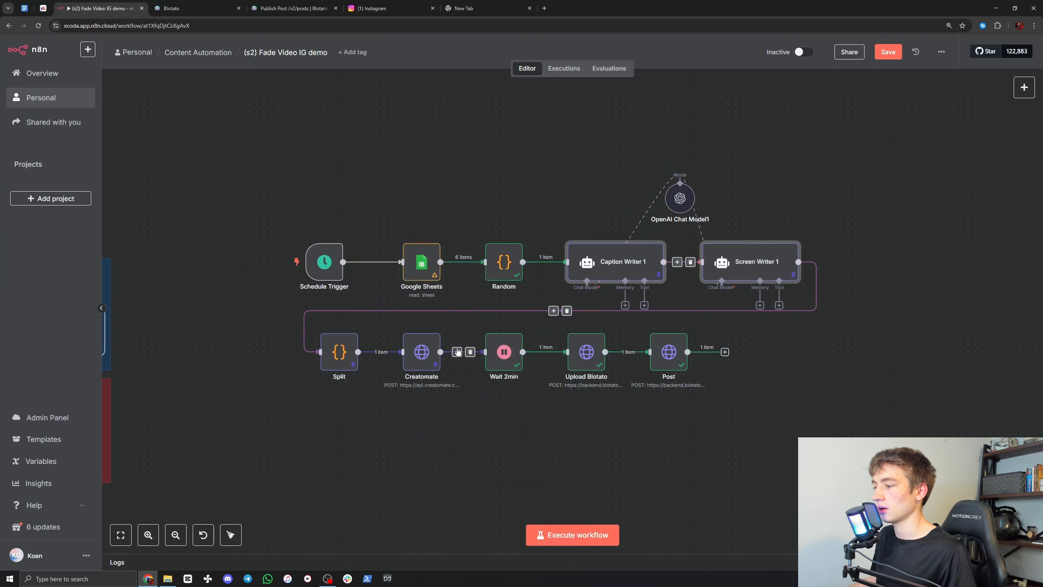
ctrl+click(422, 352)
ctrl+click(337, 354)
right_click(337, 353)
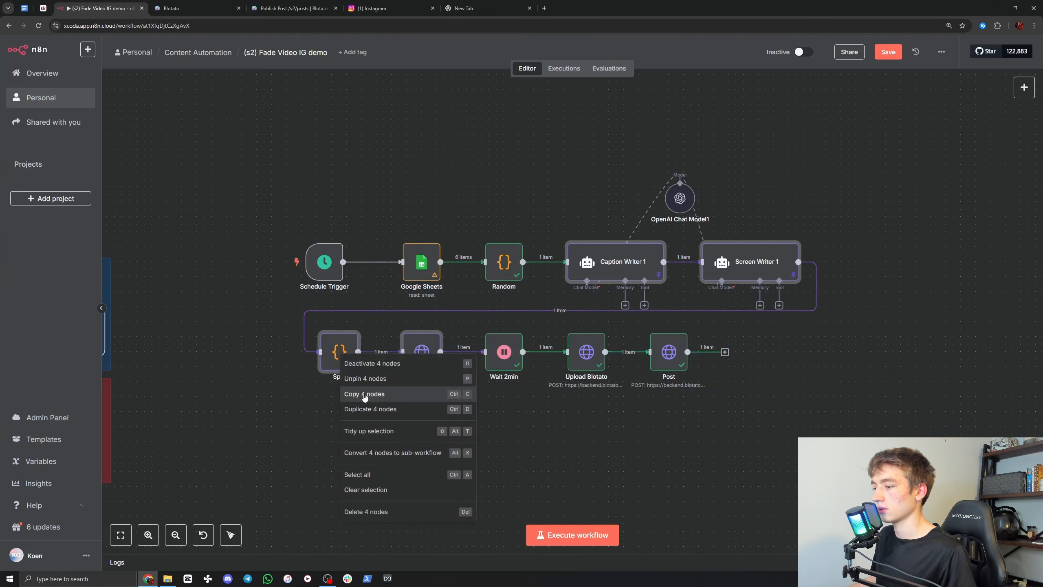
click(362, 383)
click(217, 301)
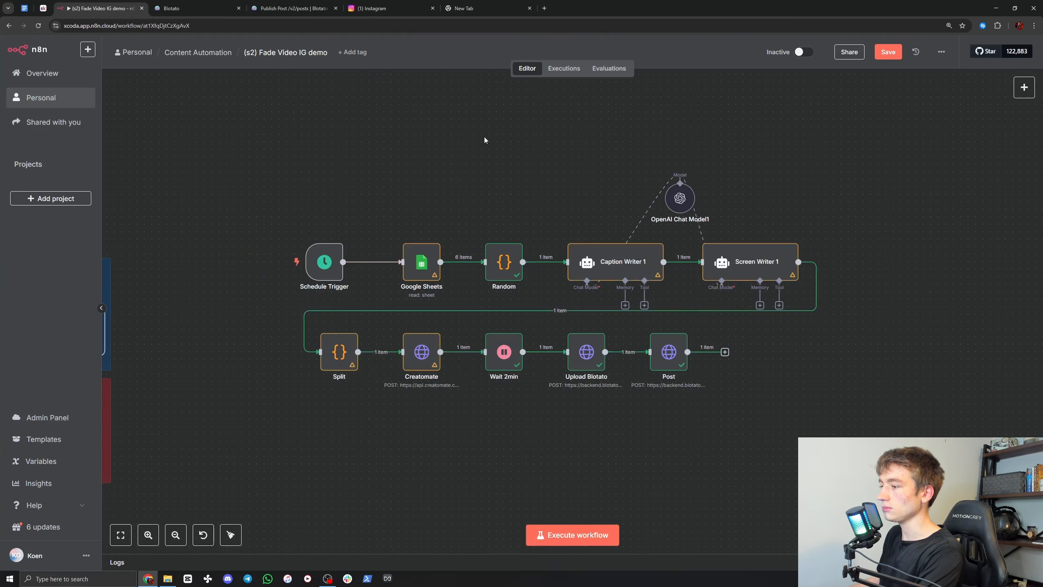
Step: Activate the workflow, dismiss the activation notice and set the workflow back to inactive
click(803, 53)
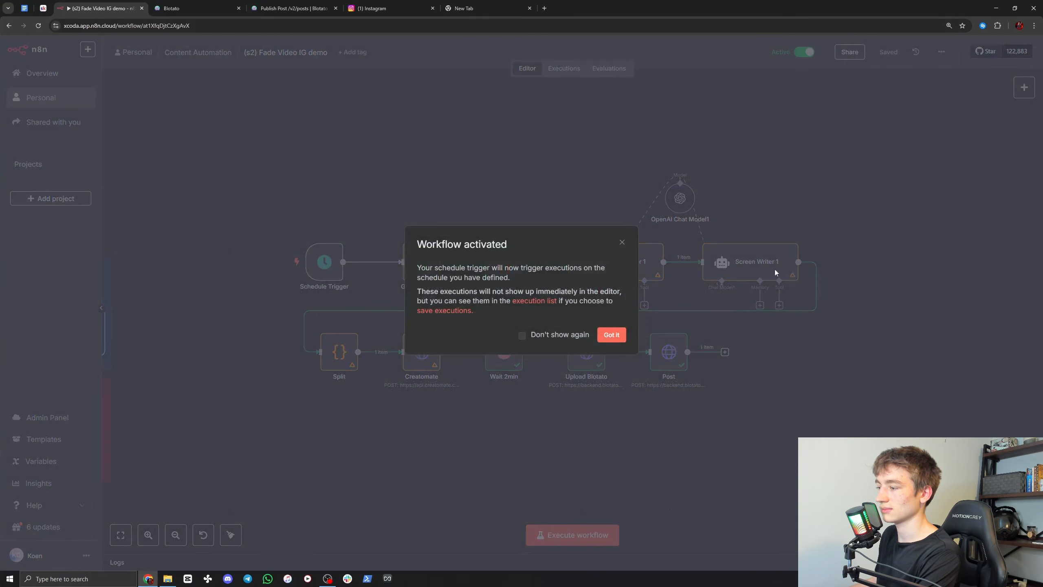
click(621, 336)
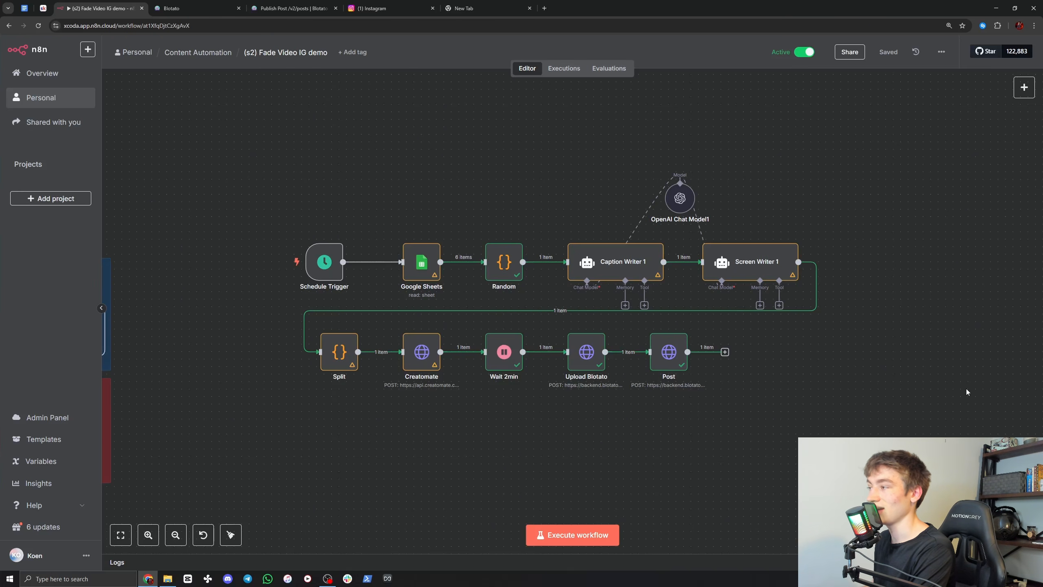
click(804, 52)
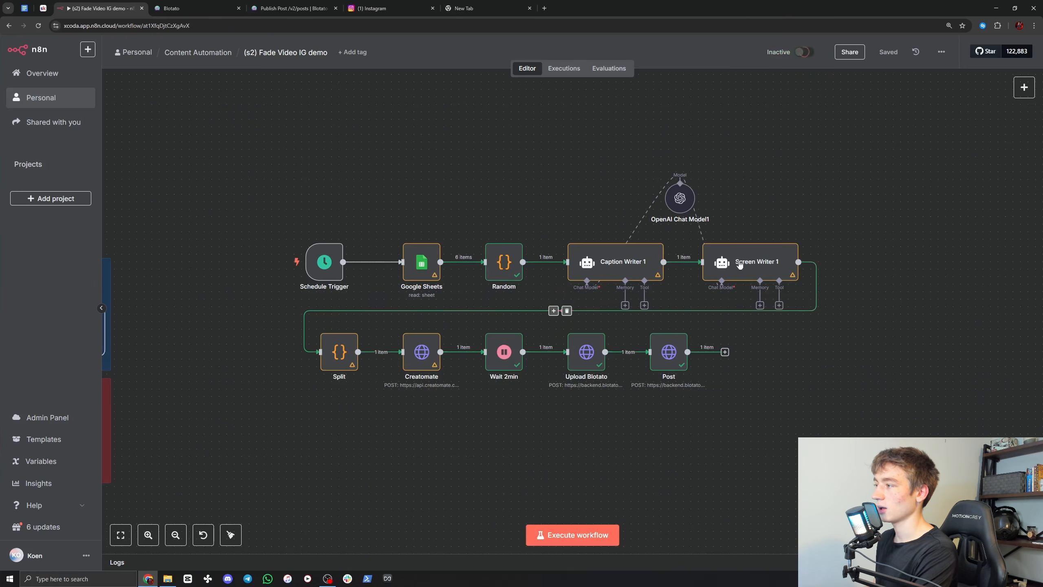
drag(457, 170, 485, 173)
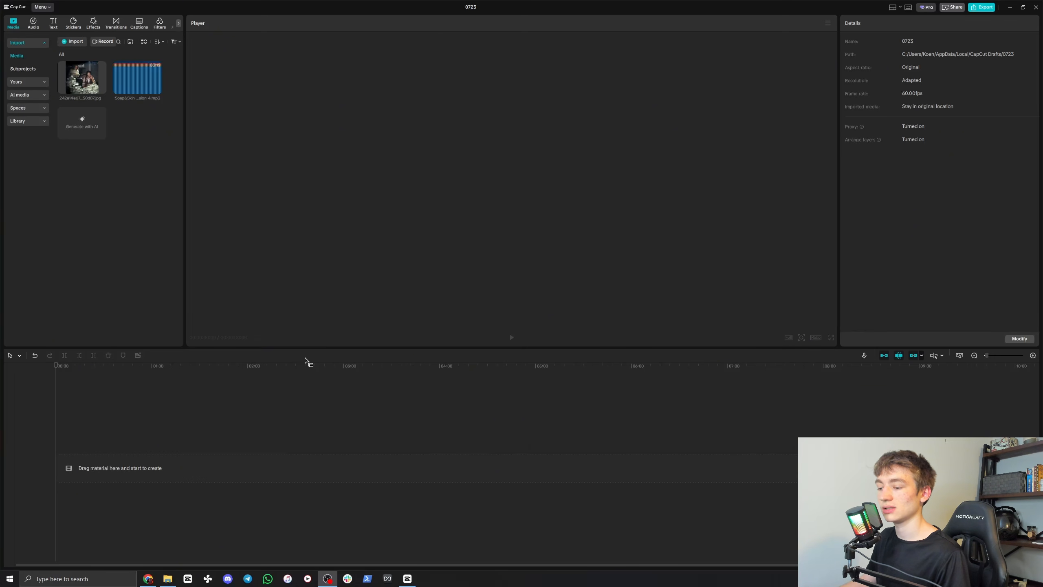
click(153, 574)
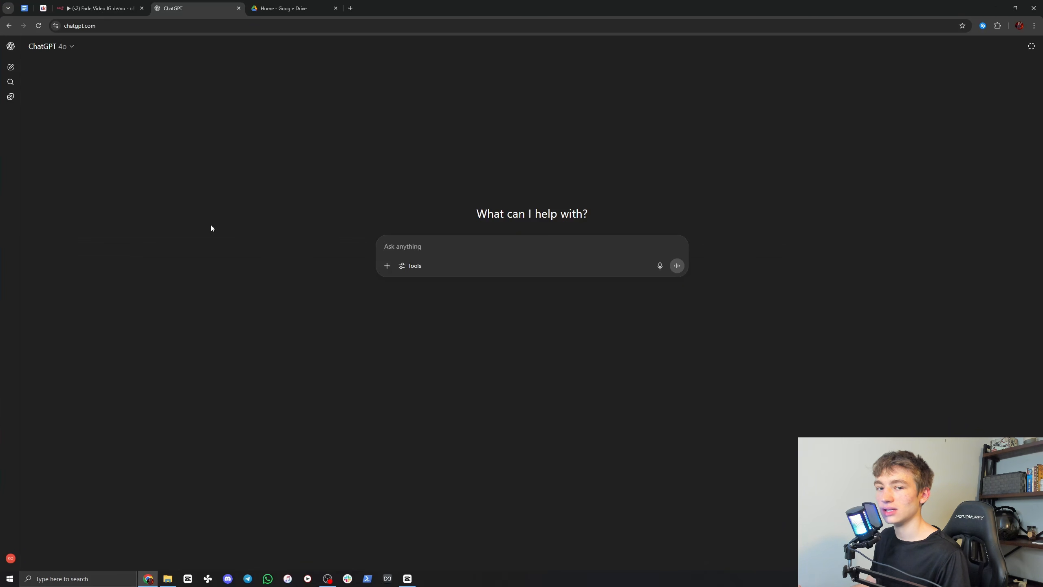
Step: Switch to CapCut, add the imported song to the timeline and give the project a vertical aspect ratio
click(407, 578)
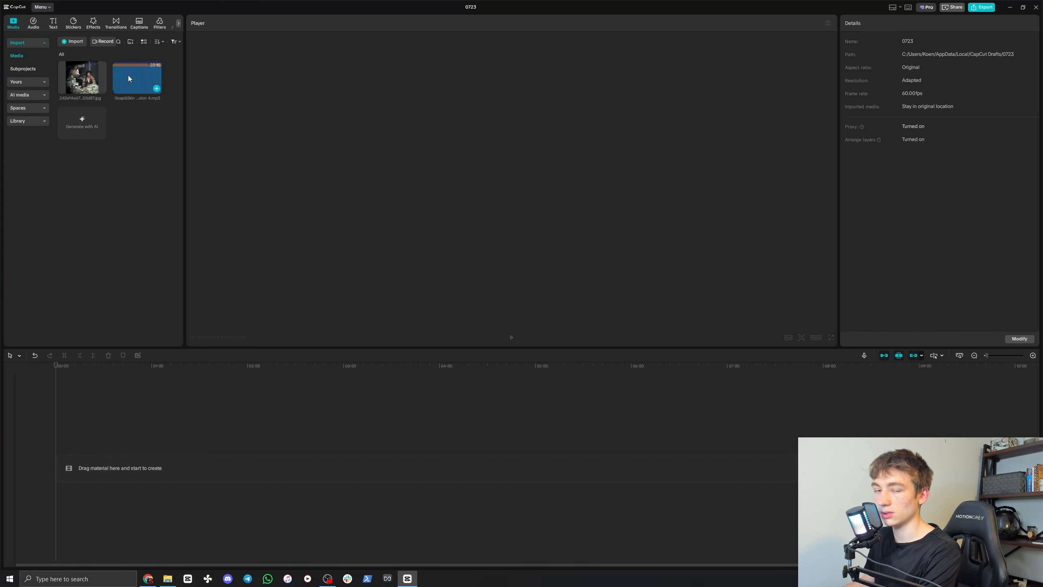
drag(129, 79, 109, 469)
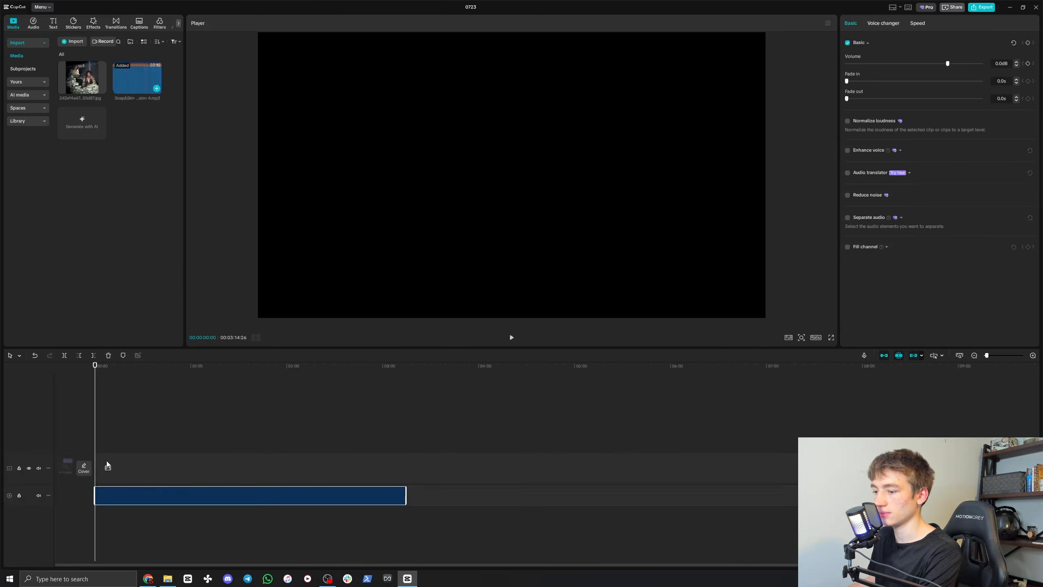
click(816, 337)
click(833, 426)
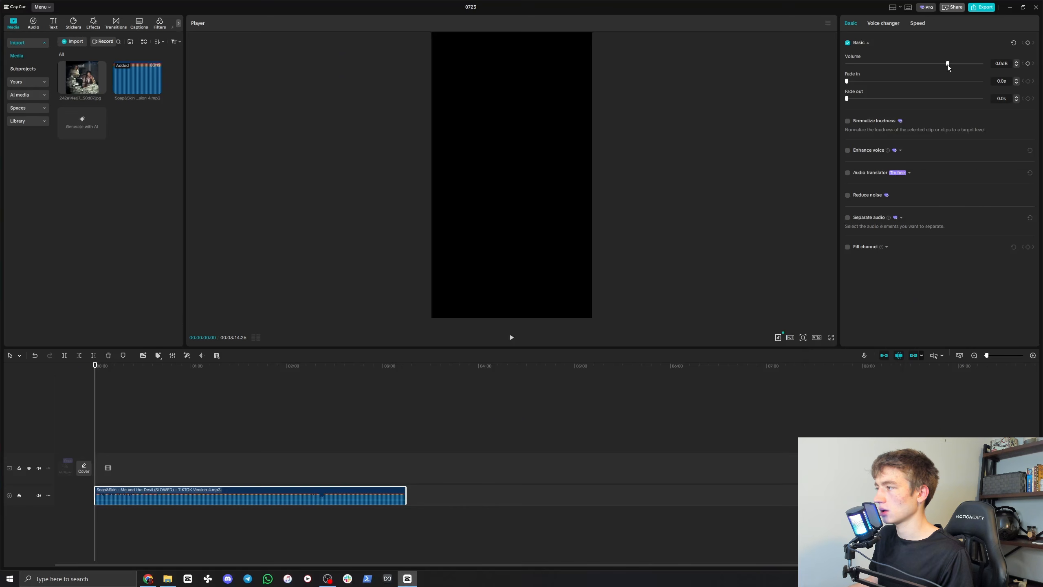
Step: Mute the song and trim it to about 10 seconds from about 0:58 onward, placed at the timeline's start
drag(947, 64, 749, 70)
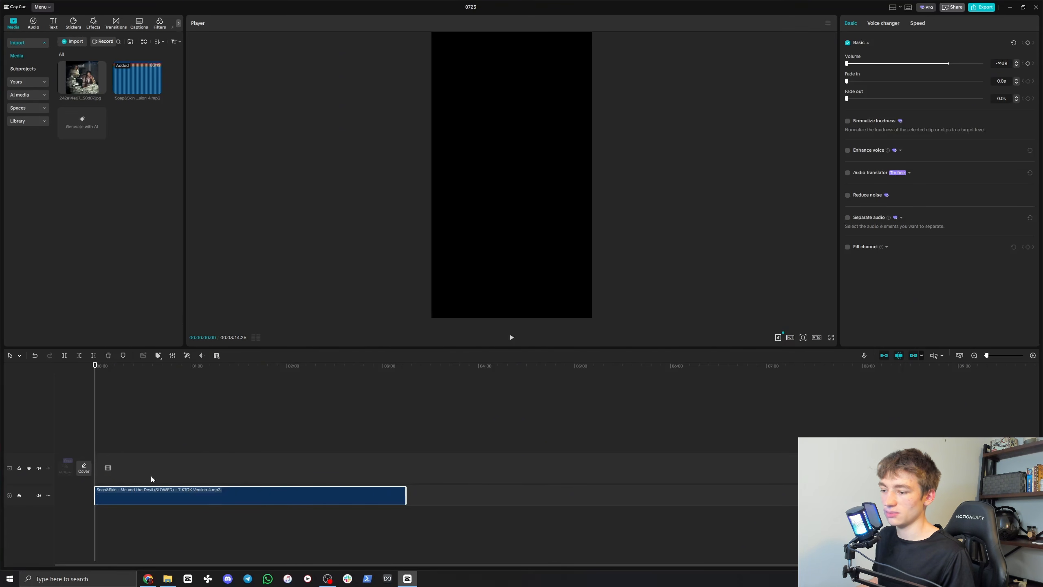
click(180, 384)
click(189, 386)
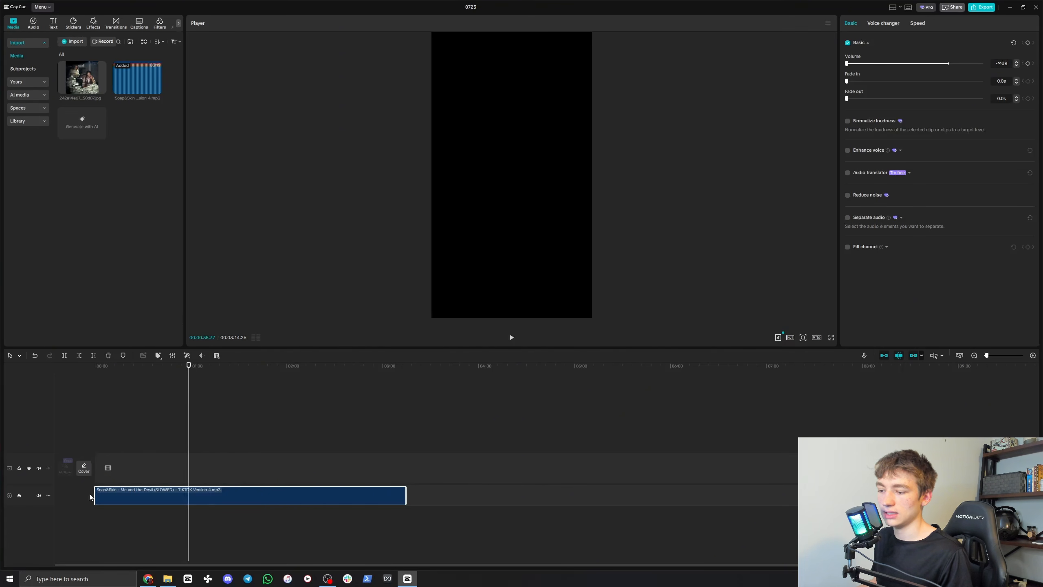
drag(90, 496, 188, 496)
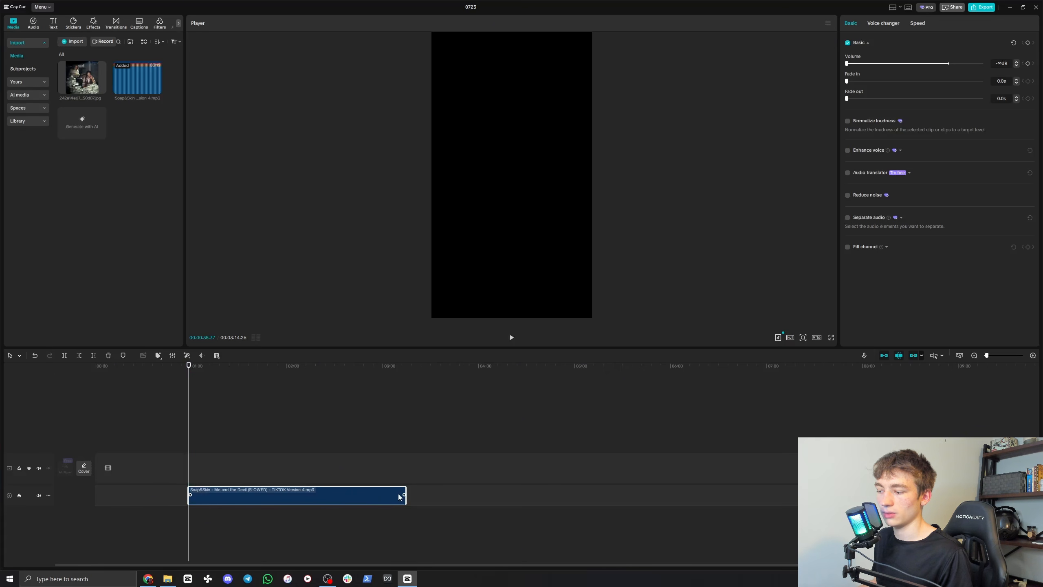
drag(406, 490, 106, 496)
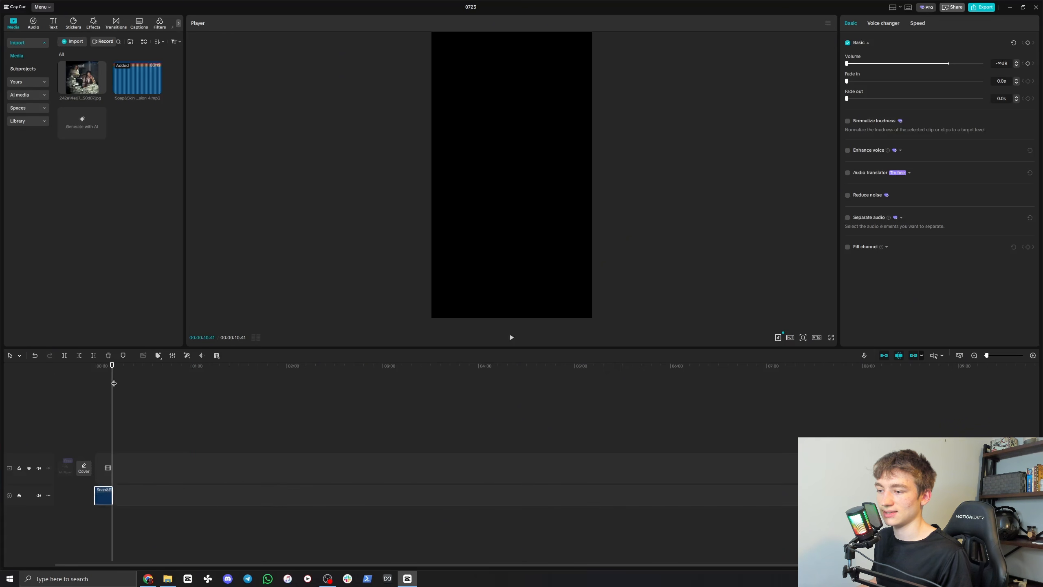
Step: Shorten the end of the audio clip so it lasts about 9 seconds
drag(111, 376, 74, 373)
scroll(169, 447, up, 5)
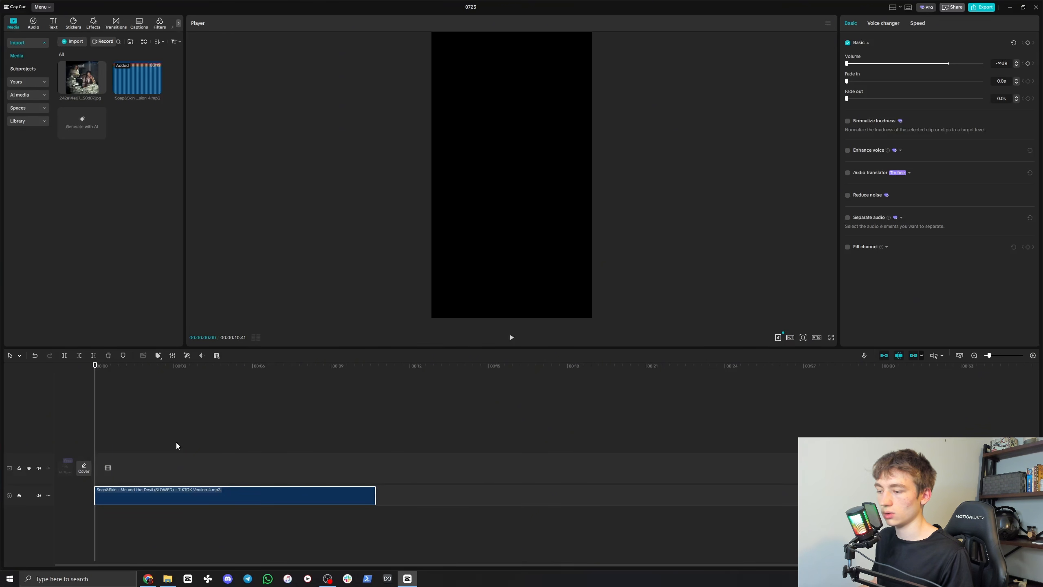
scroll(207, 449, up, 2)
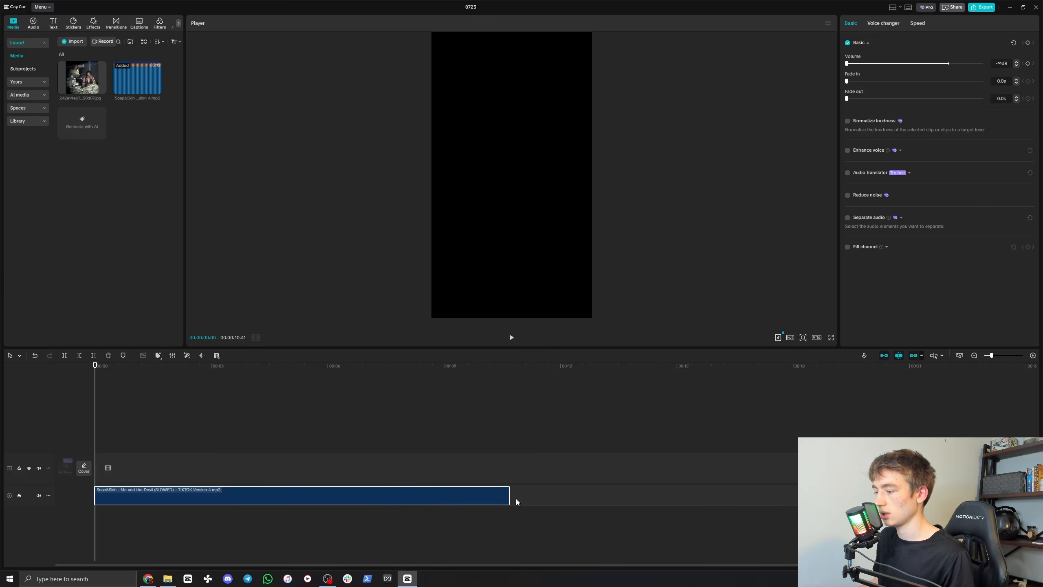
drag(509, 495, 452, 495)
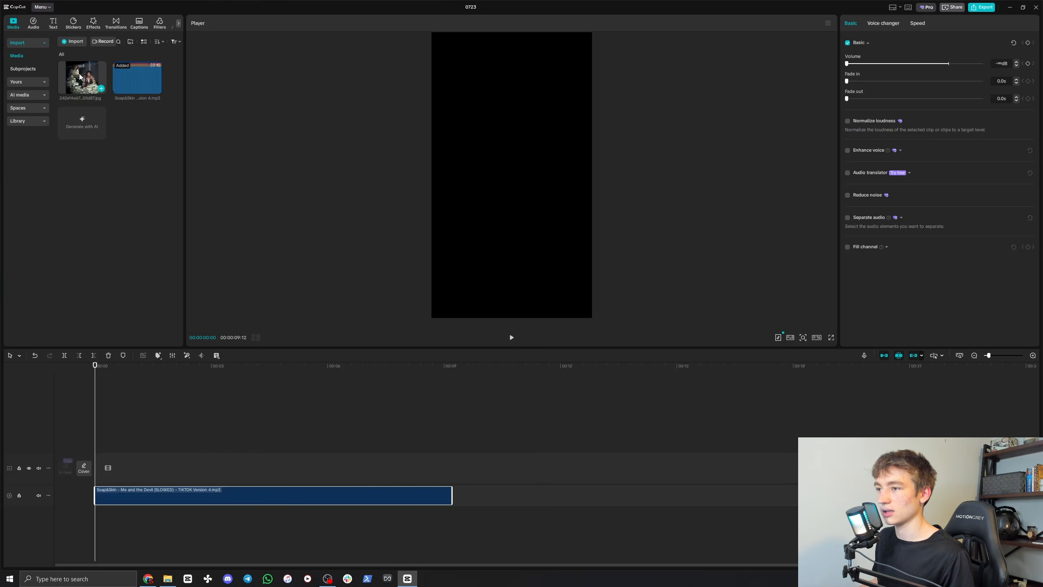
Step: Add the imported image to the main track from the start and extend it to match the audio clip's length
drag(79, 77, 99, 468)
click(288, 465)
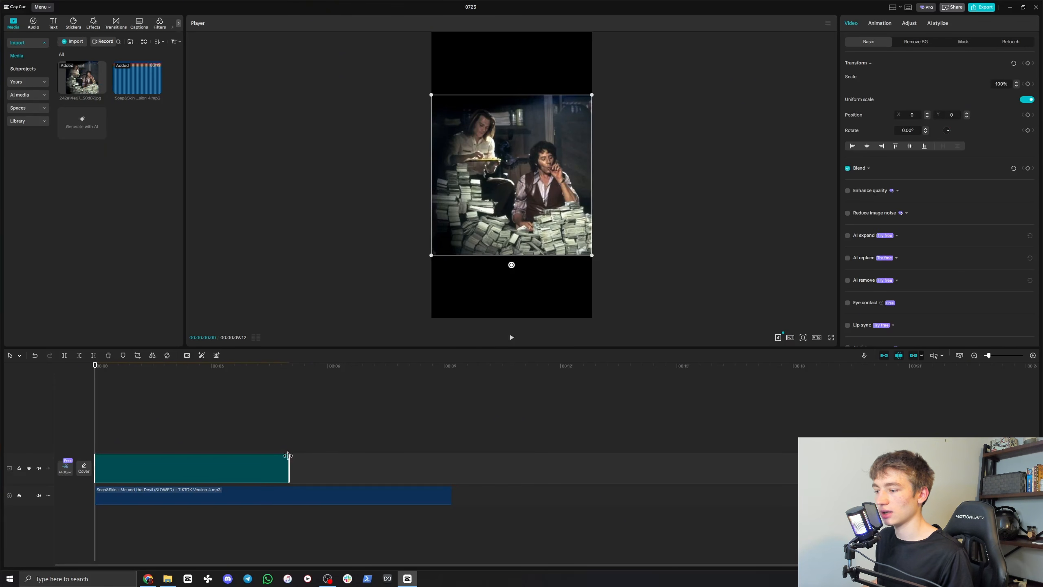
drag(289, 458, 457, 458)
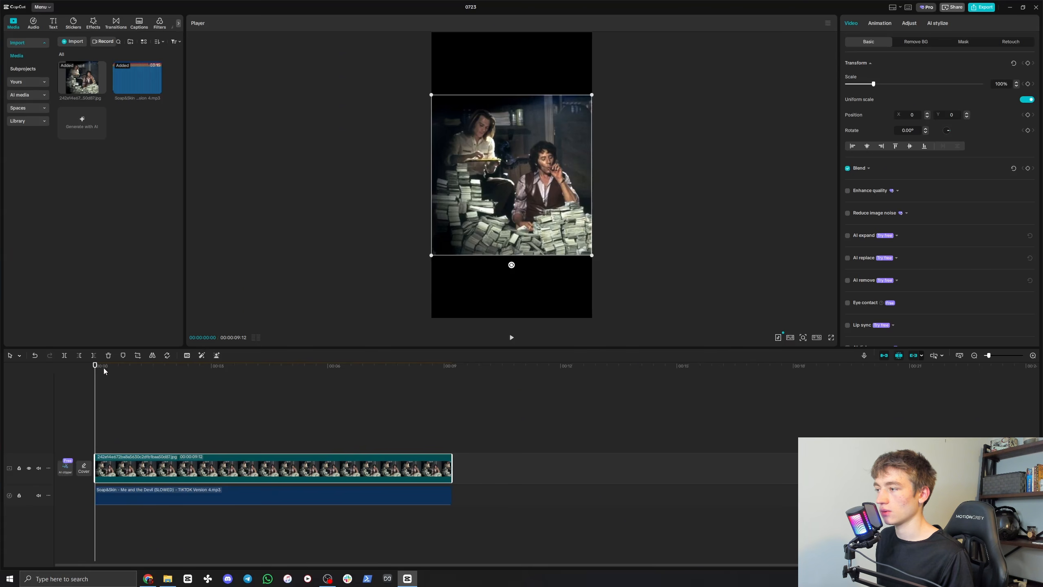
Step: Add an opacity keyframe to the image clip at about 3 seconds and set its opacity to 0%
drag(100, 371, 209, 366)
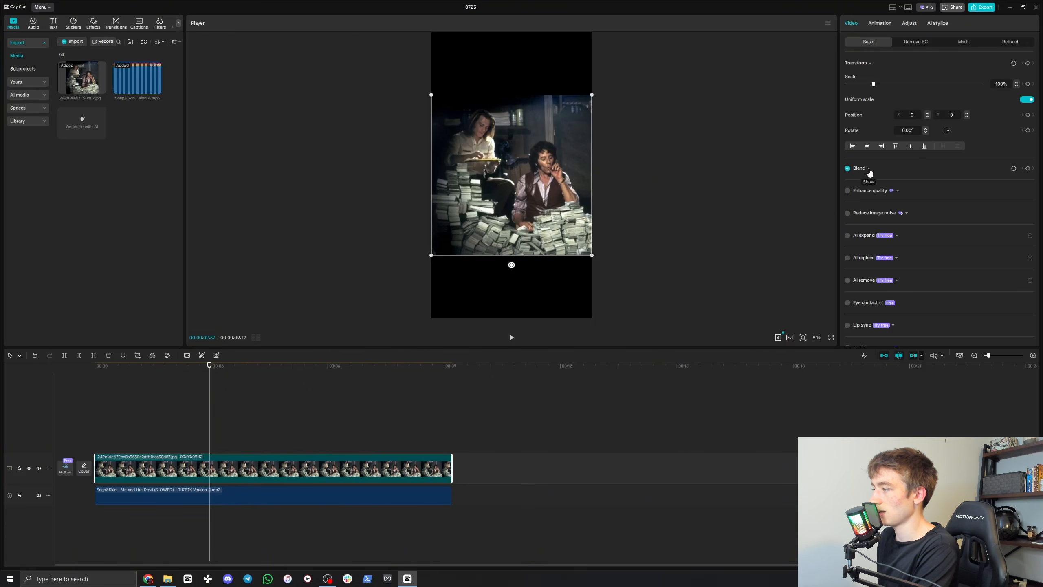
click(870, 170)
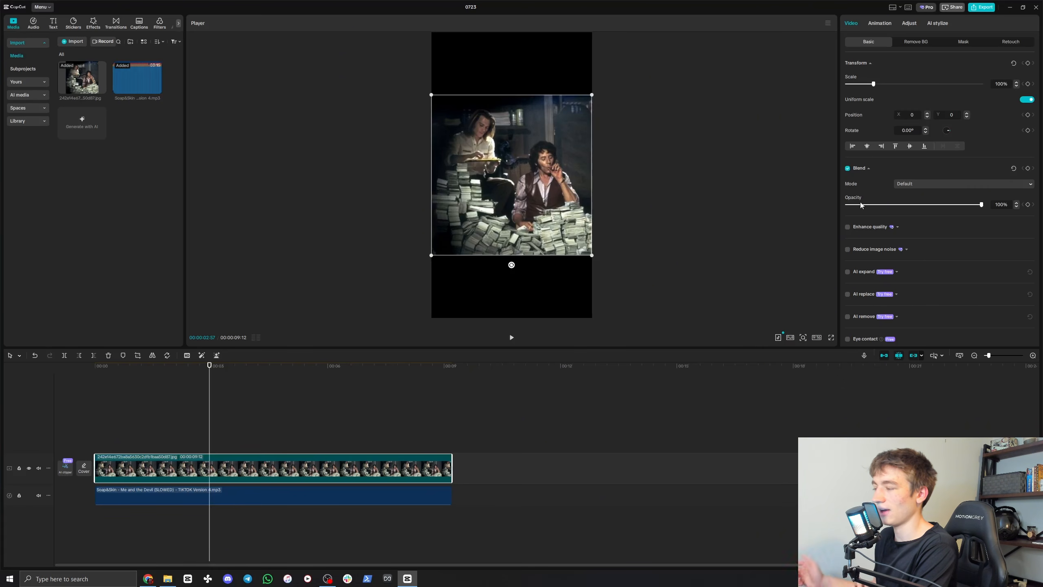
click(1028, 204)
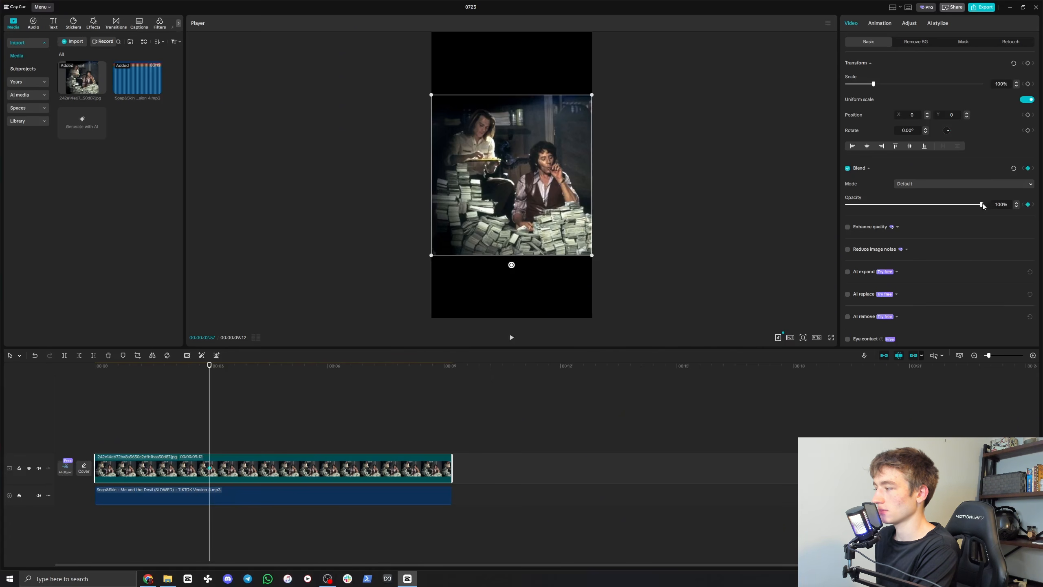
drag(982, 206, 833, 204)
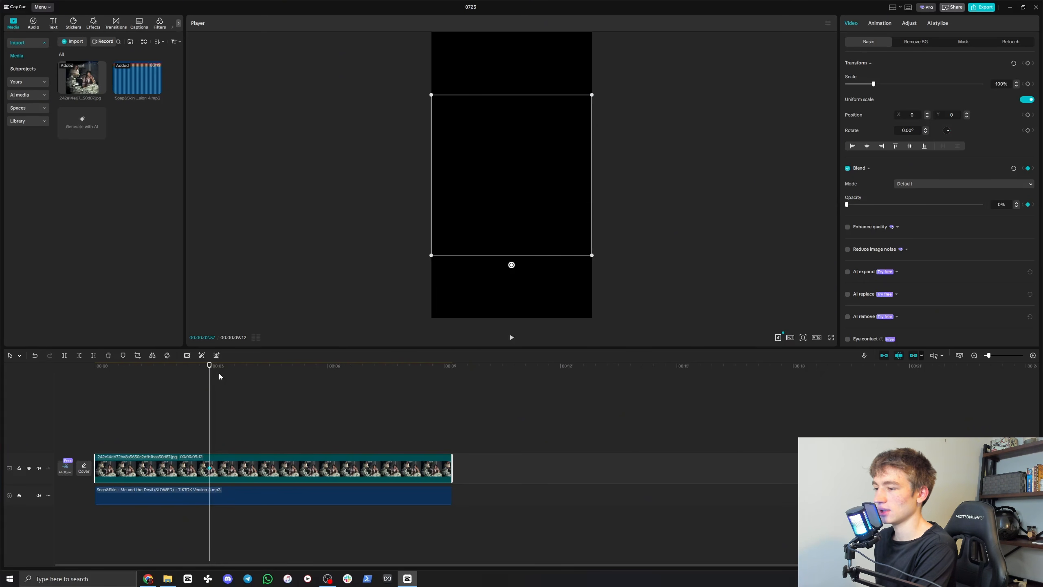
Step: Add an opacity keyframe of 100% to the image at about 6 seconds and play the fade from the start
drag(209, 367, 333, 370)
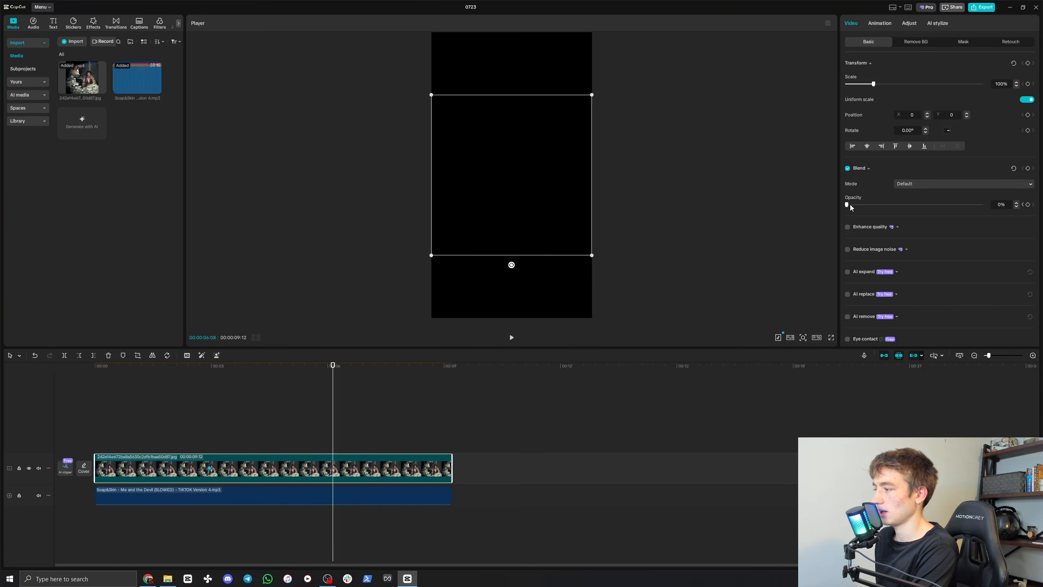
drag(850, 207, 1024, 211)
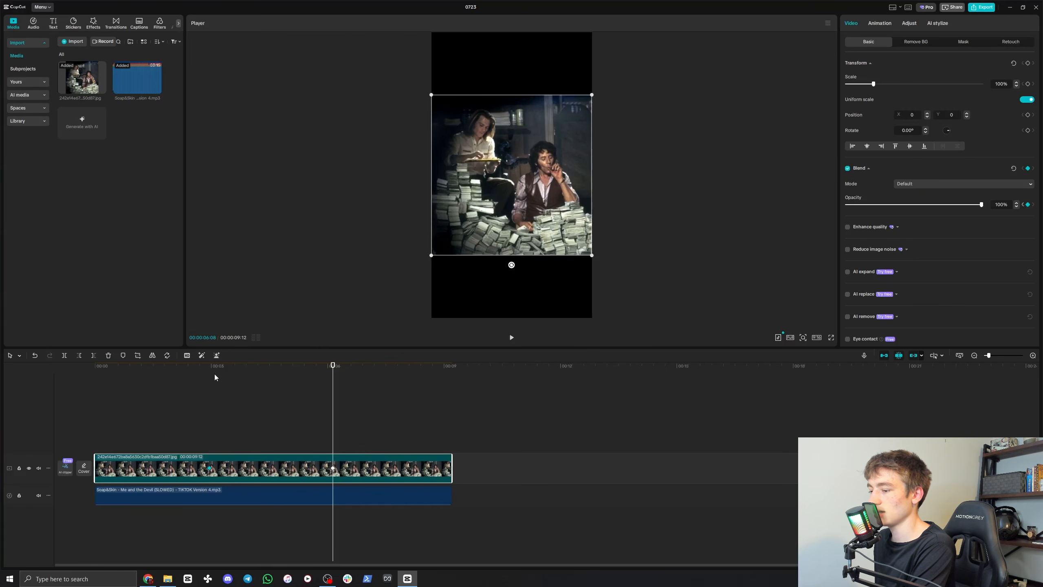
drag(211, 371, 96, 372)
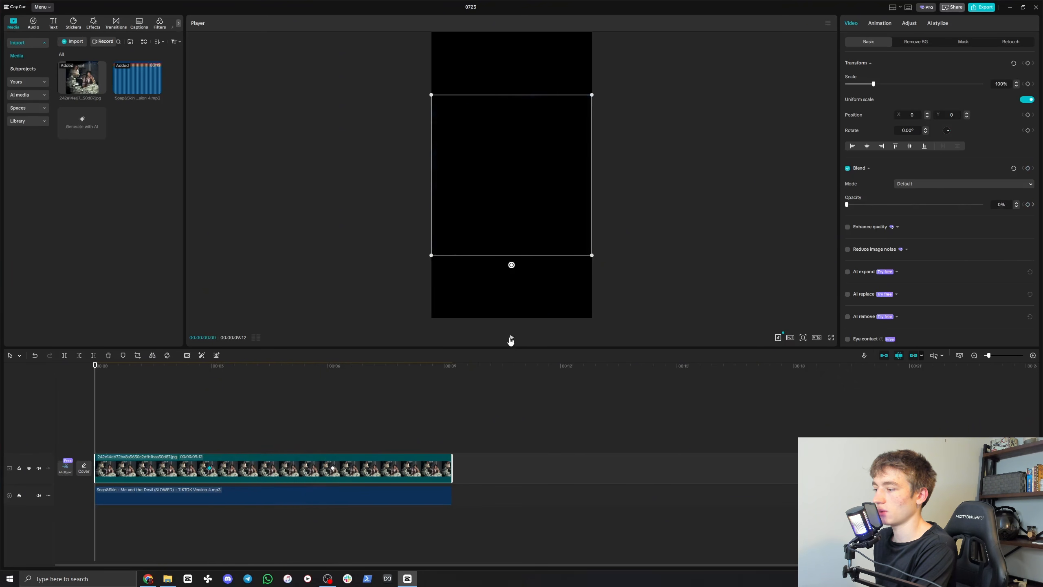
click(511, 337)
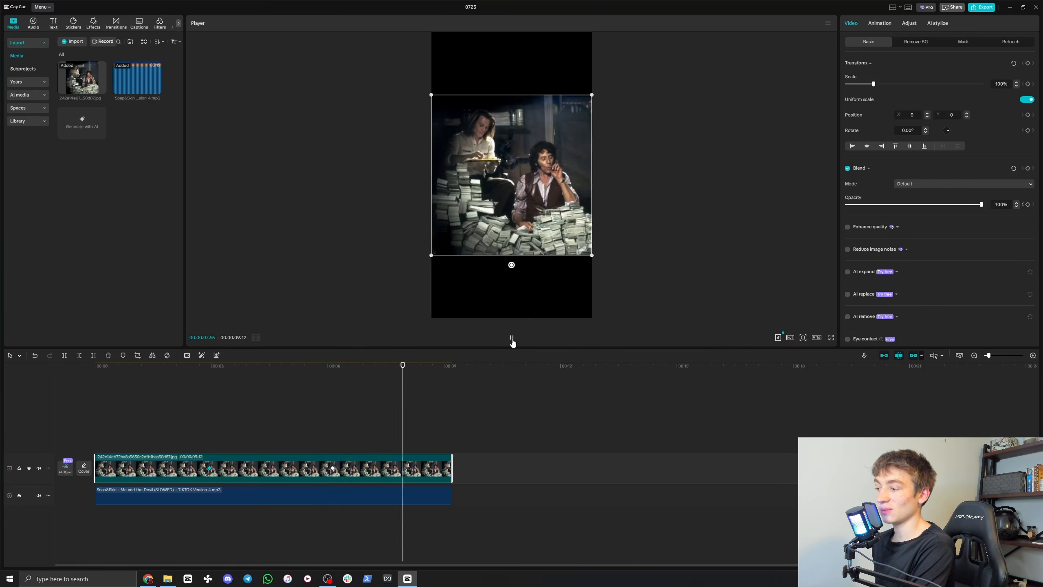
key(space)
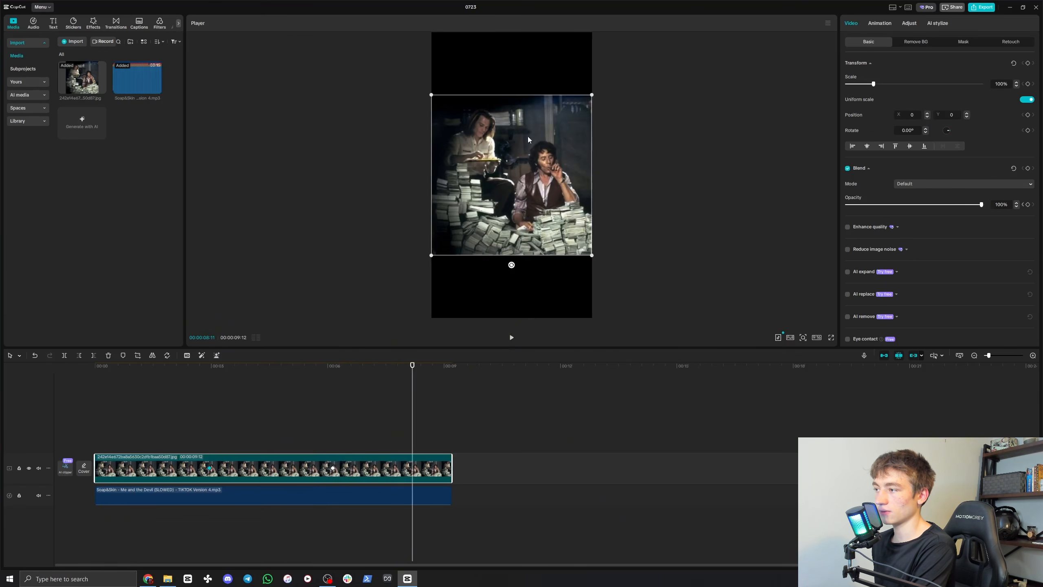
Step: Move the image down to a Y position of -236, and open the export settings for 0723 and close them again
drag(528, 140, 508, 156)
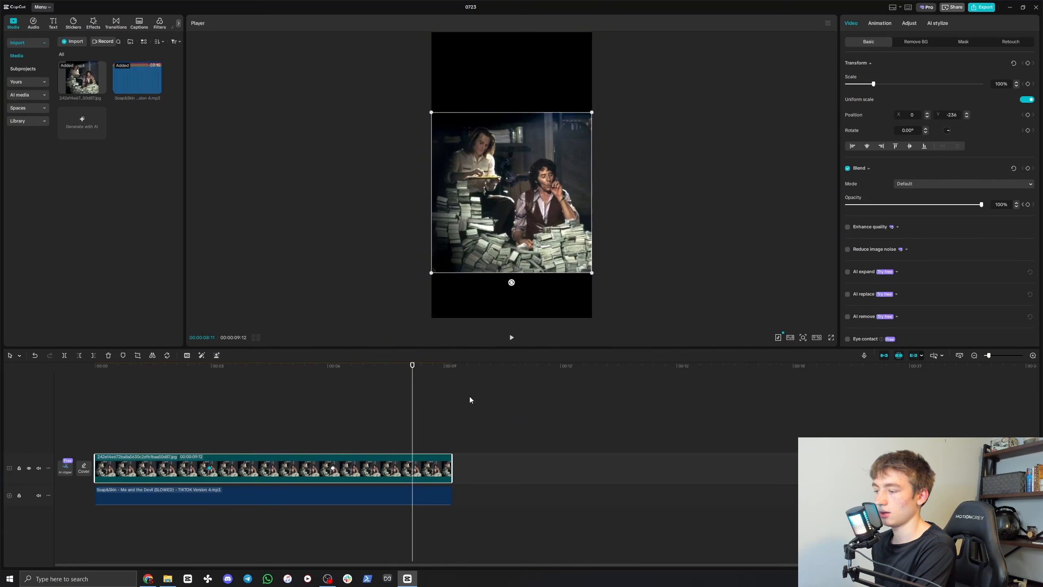
drag(435, 375, 552, 398)
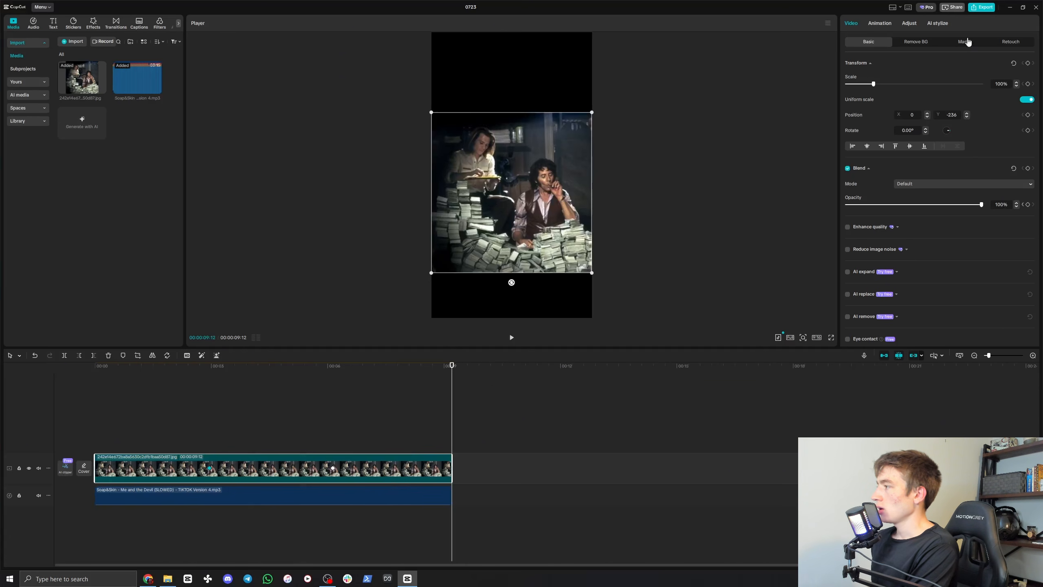
click(983, 7)
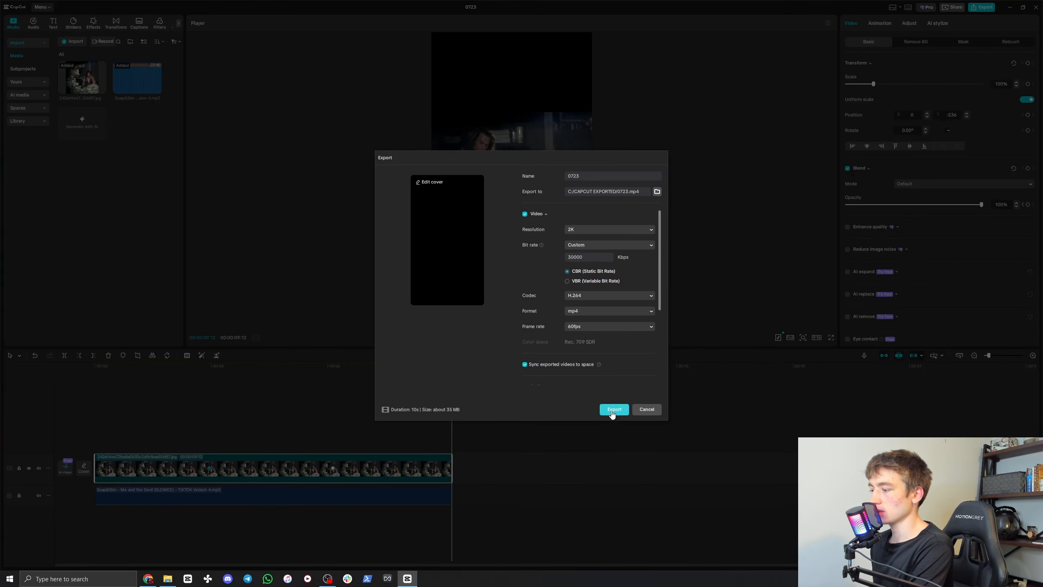
click(647, 409)
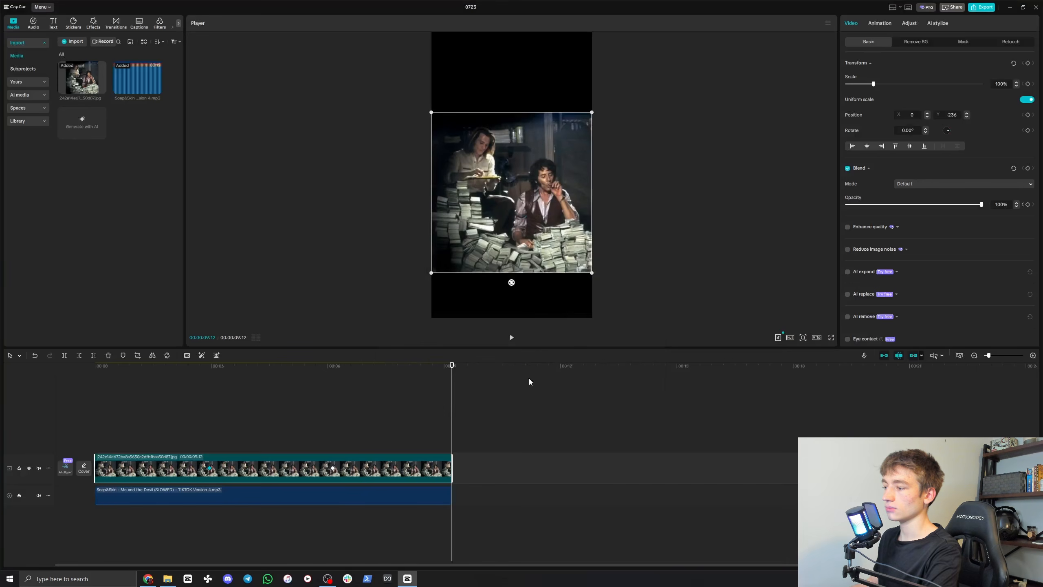
Step: Switch to Google Drive in Chrome, create a folder named Test1, and upload the exported 0723 video into it
click(147, 579)
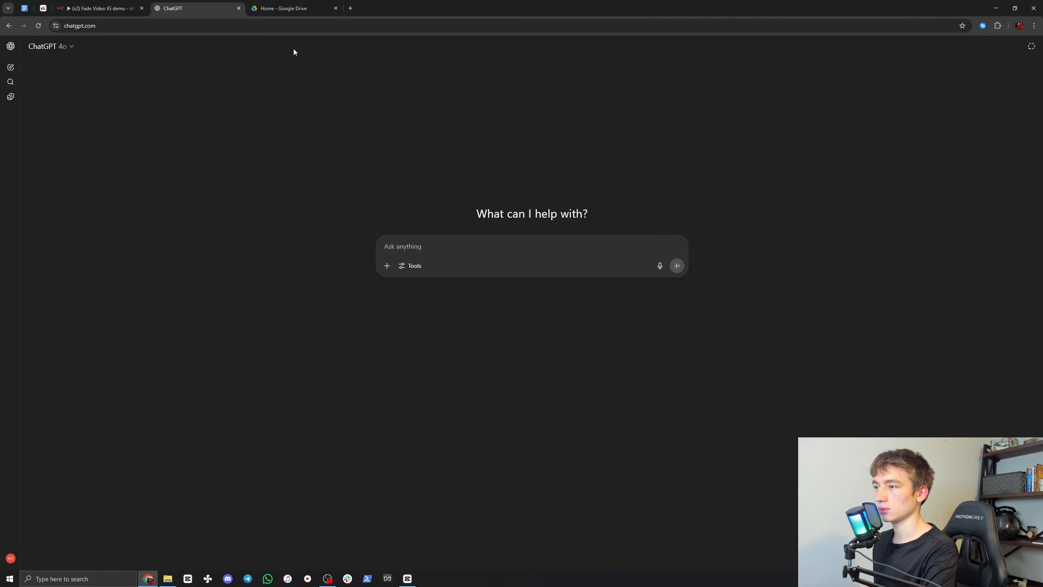
click(289, 12)
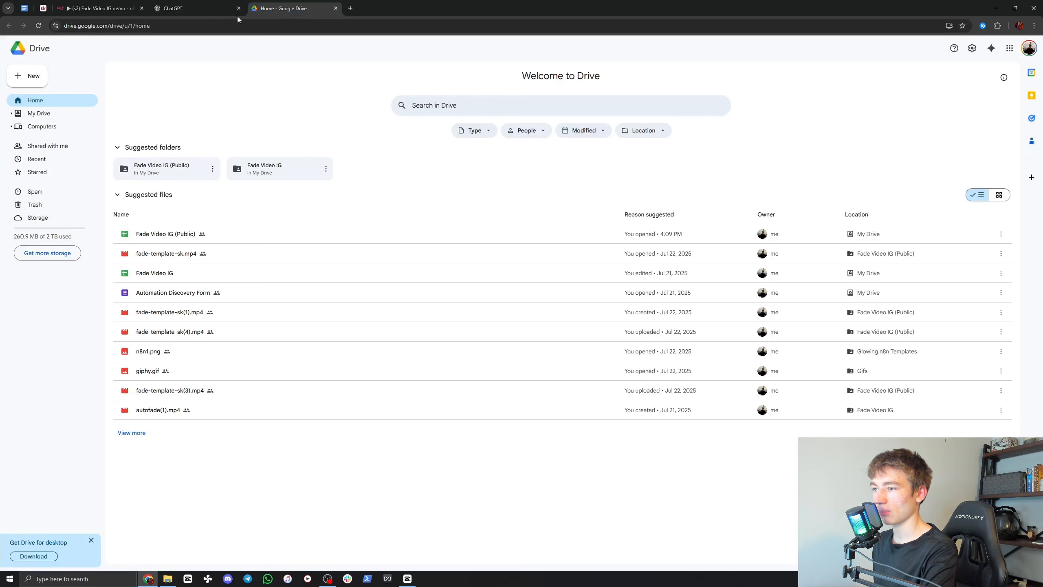
click(28, 78)
click(41, 77)
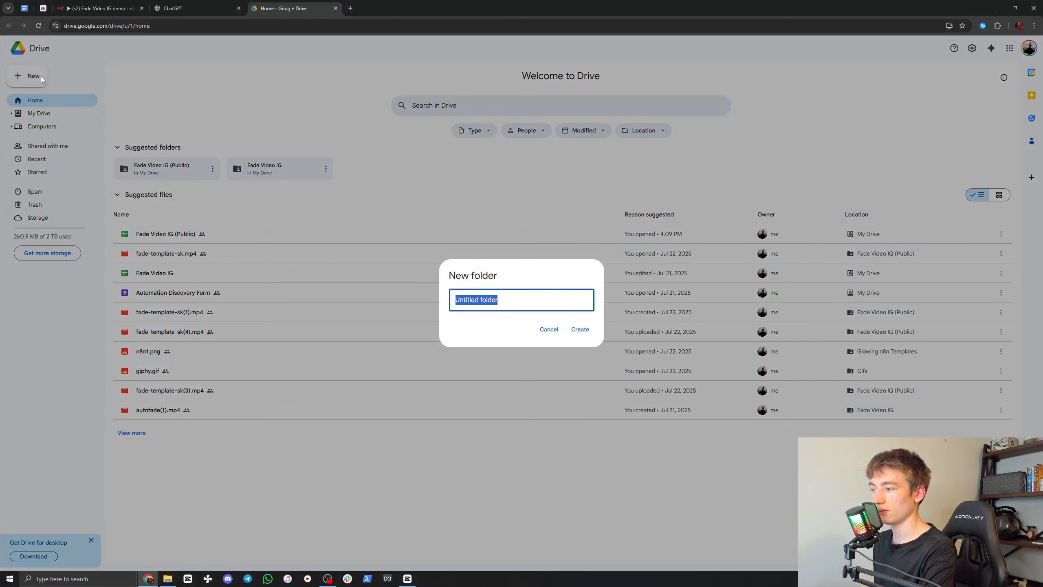
text(Tes)
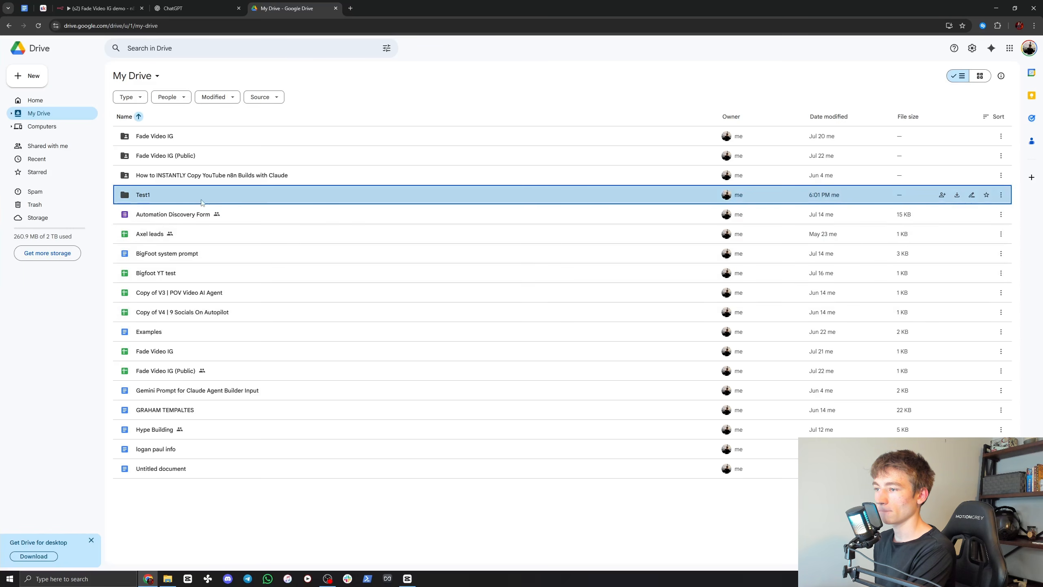
double_click(153, 201)
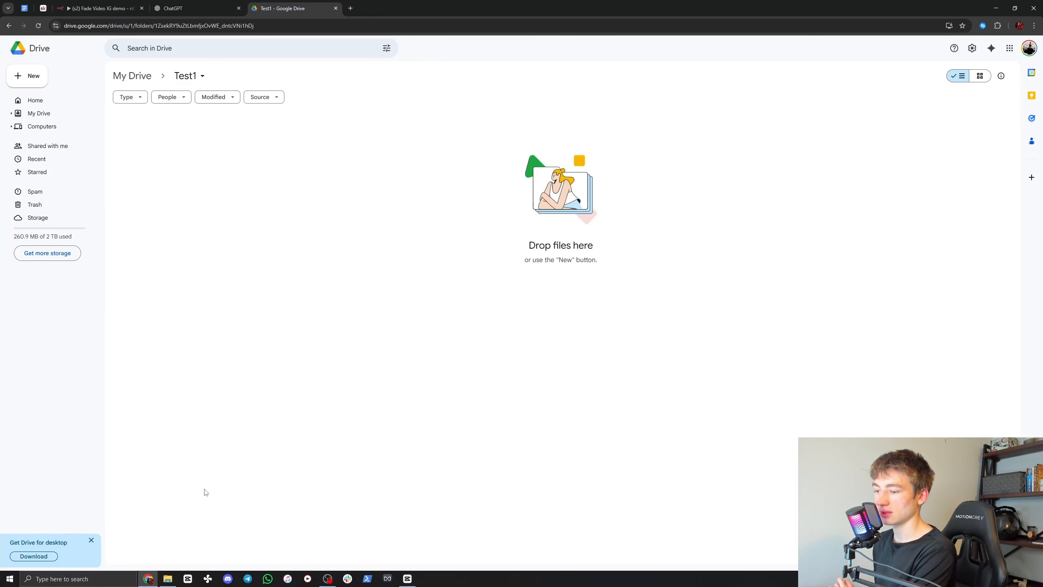
key(alt+Tab)
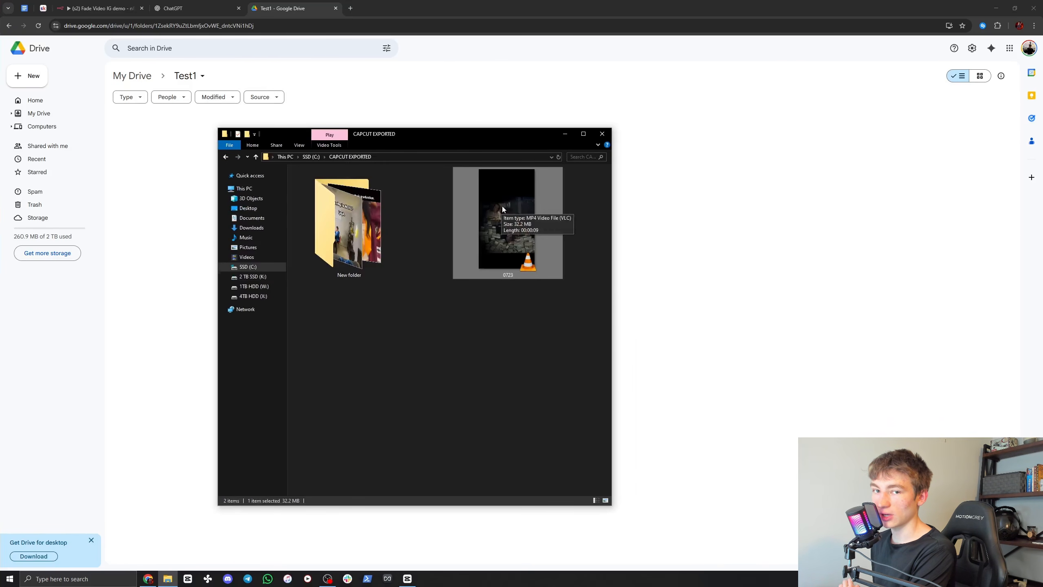
drag(503, 197, 429, 493)
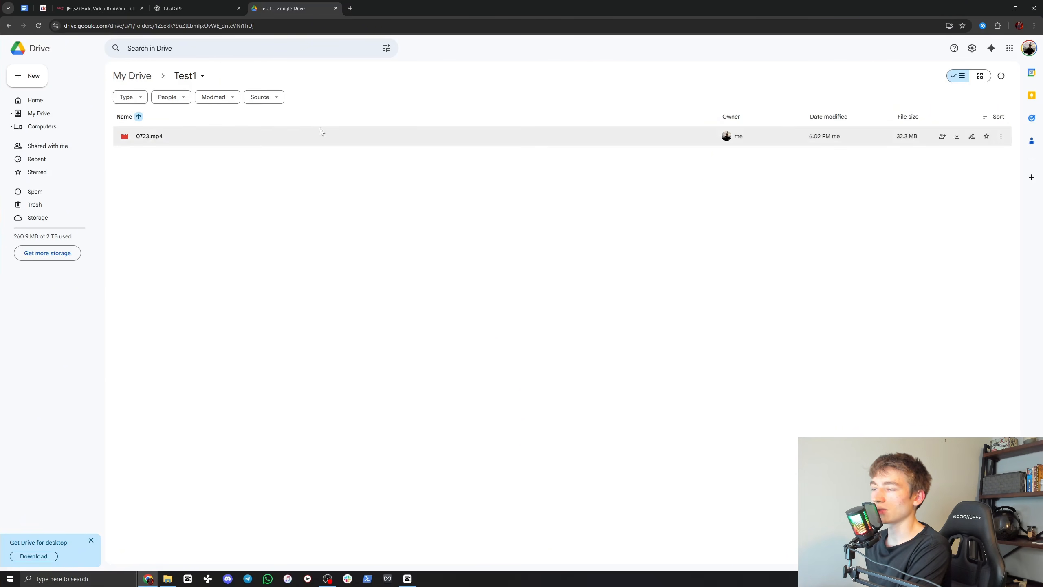
Step: Share the Test1 folder with general access set to Anyone with the link as Viewer
click(202, 76)
mouse_move(206, 166)
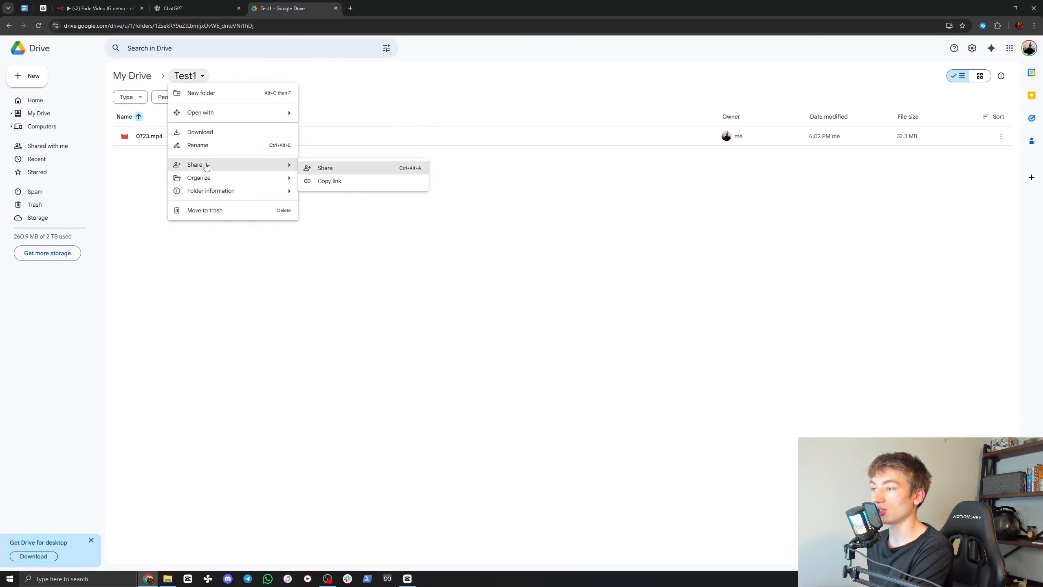
click(312, 169)
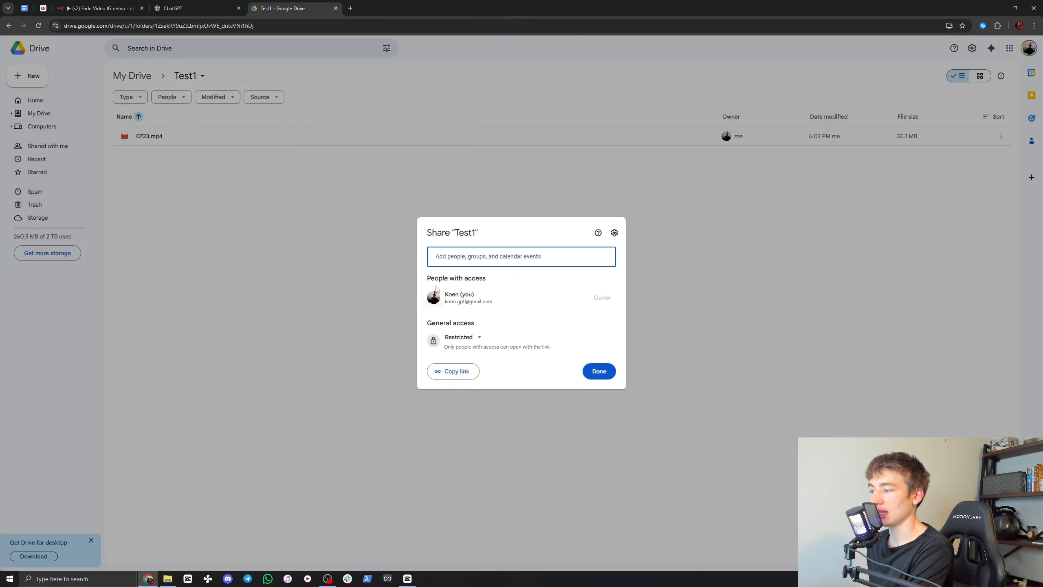
click(464, 337)
click(478, 374)
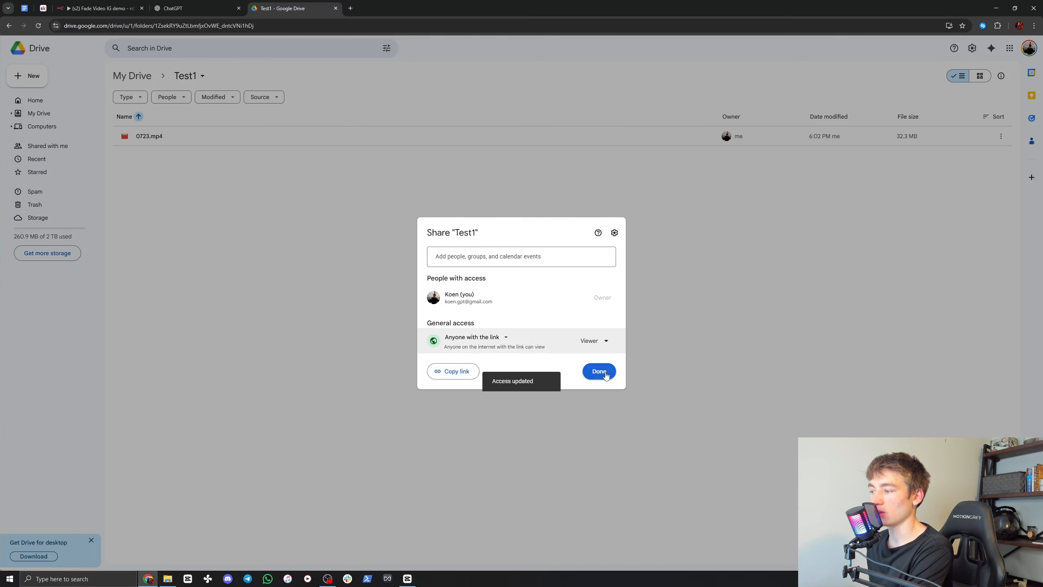
click(600, 372)
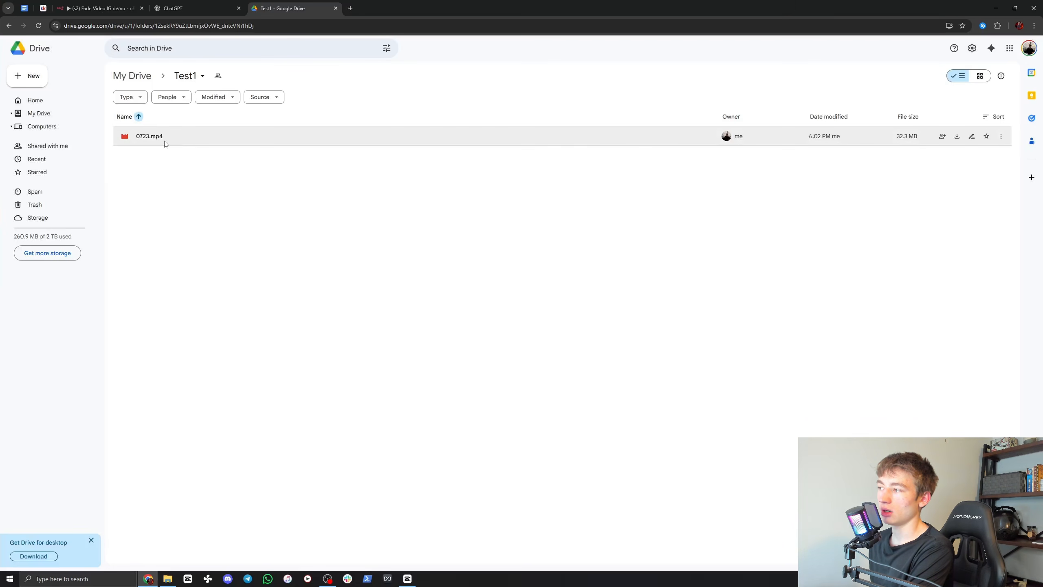
Step: Copy the share link of 0723.mp4 in the Test1 folder
drag(149, 347, 182, 136)
right_click(194, 137)
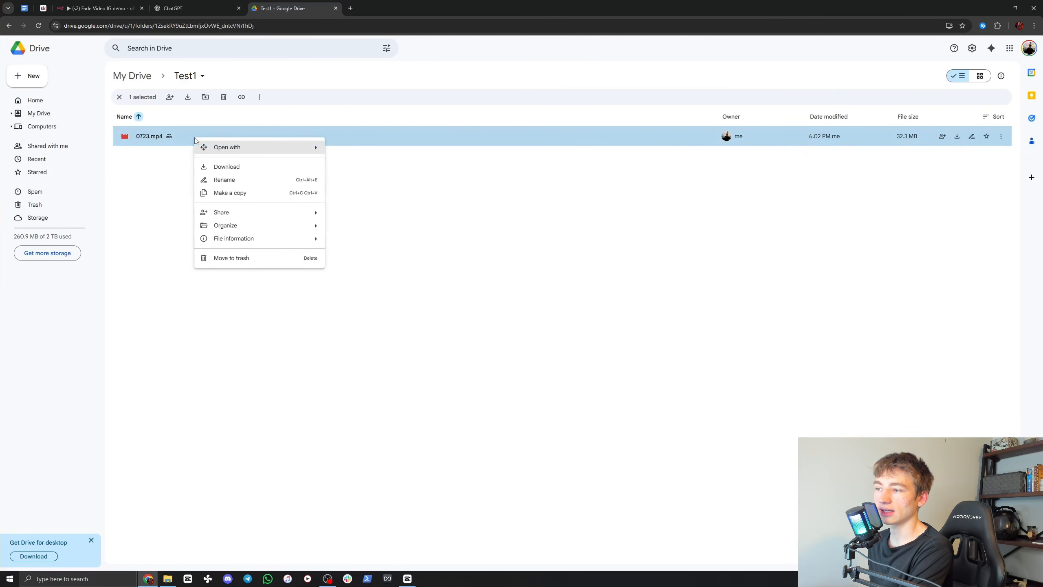
mouse_move(292, 212)
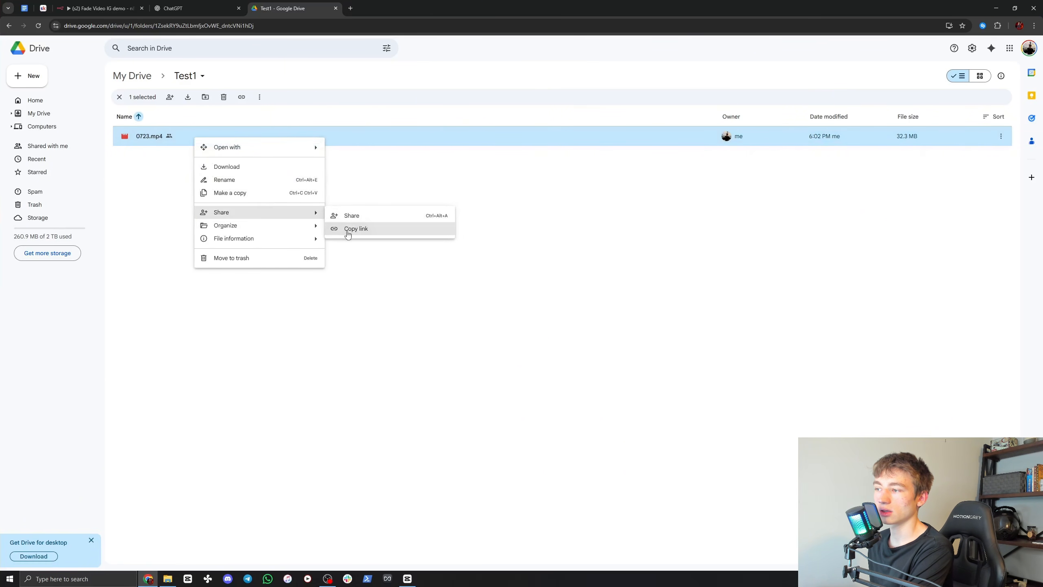
click(347, 230)
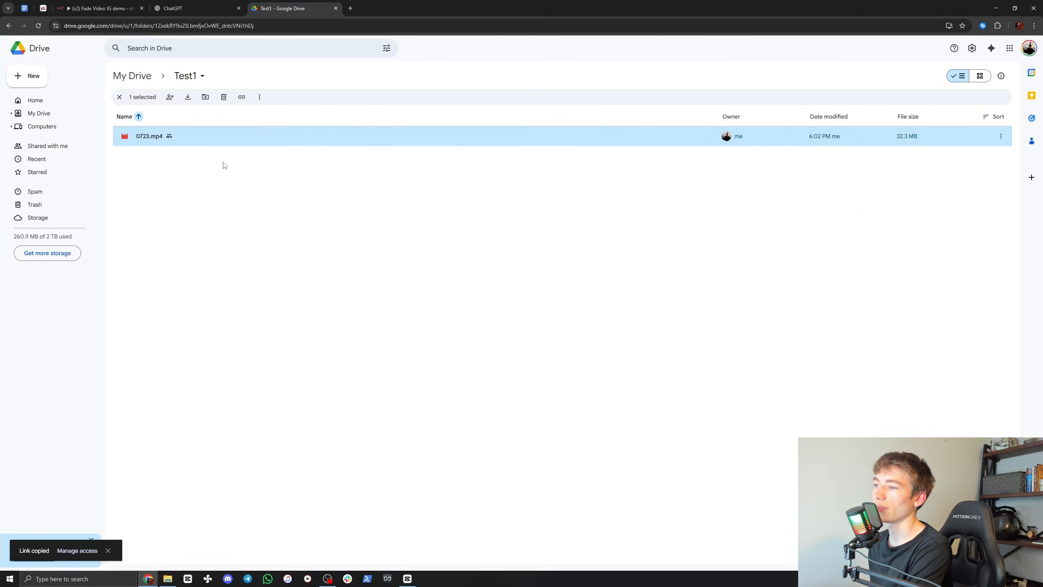
Step: Send ChatGPT the copied Drive link with the request "give me his in an exporttable link"
click(184, 7)
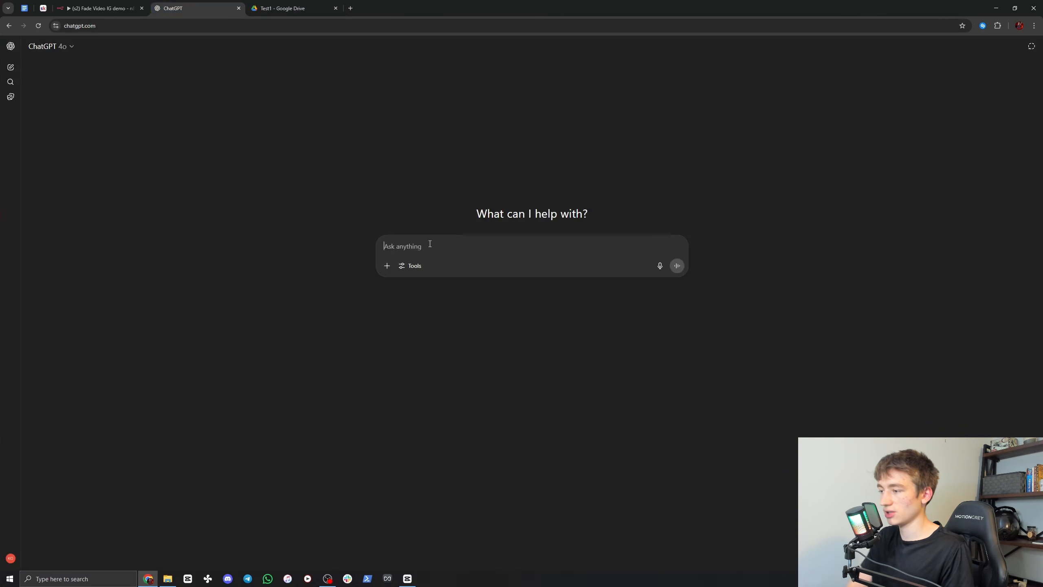
key(ctrl+v)
key(shift+Return)
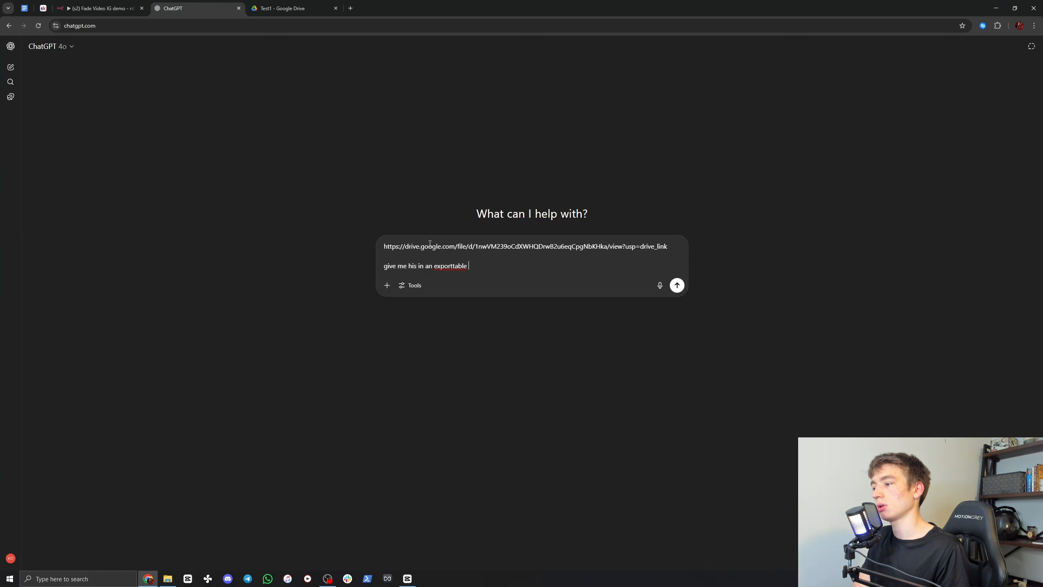
text(give me his in an exporttable link)
key(Return)
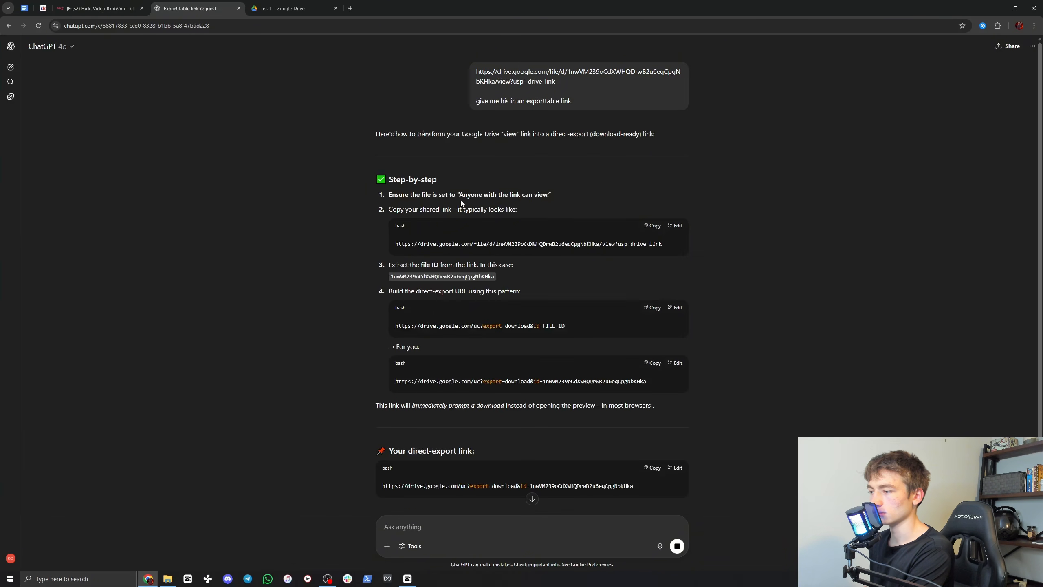
Step: Copy the direct-export link for the video from ChatGPT's reply
scroll(375, 286, down, 5)
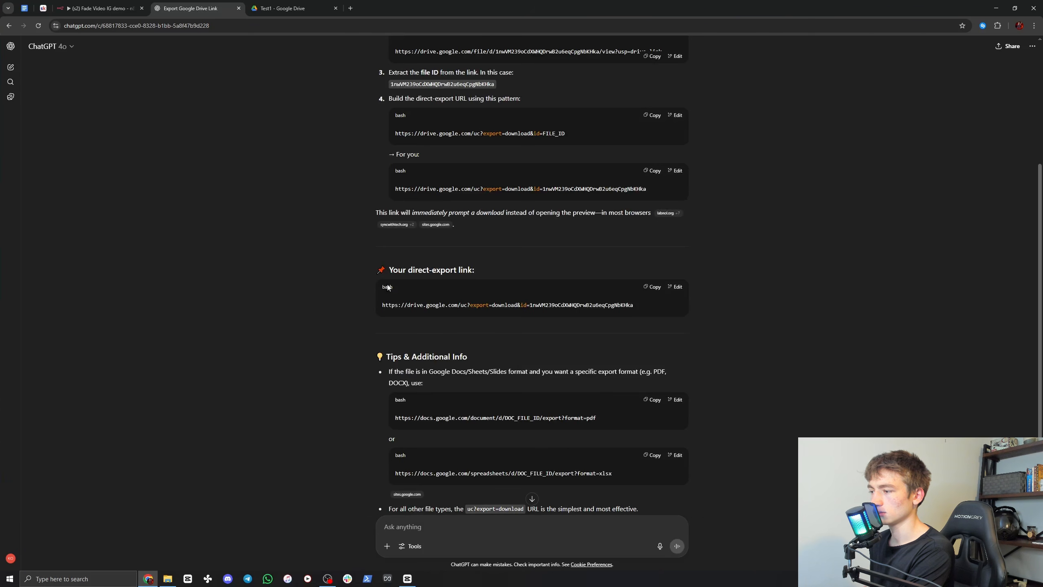
scroll(375, 288, up, 5)
scroll(388, 334, down, 4)
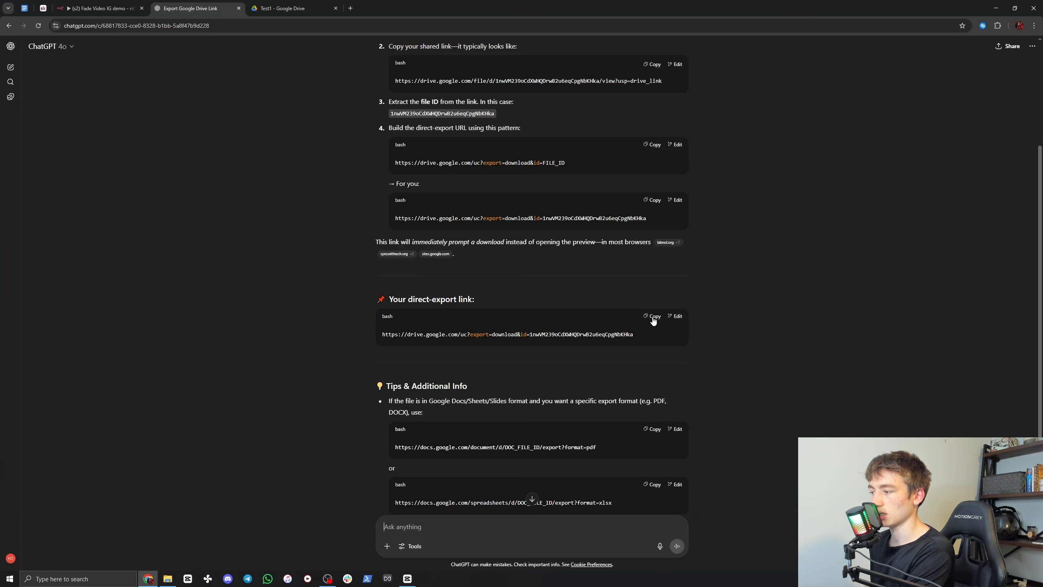
Step: Paste the direct-export link into cell B8 of the Fade Video IG (Public) sheet and number the row 6 in A8
click(279, 8)
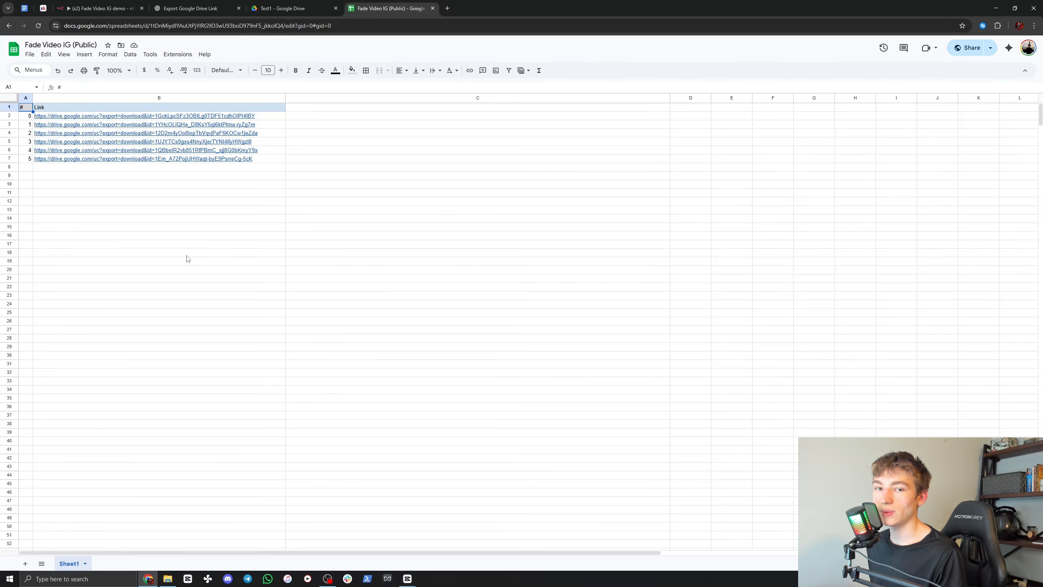
double_click(116, 167)
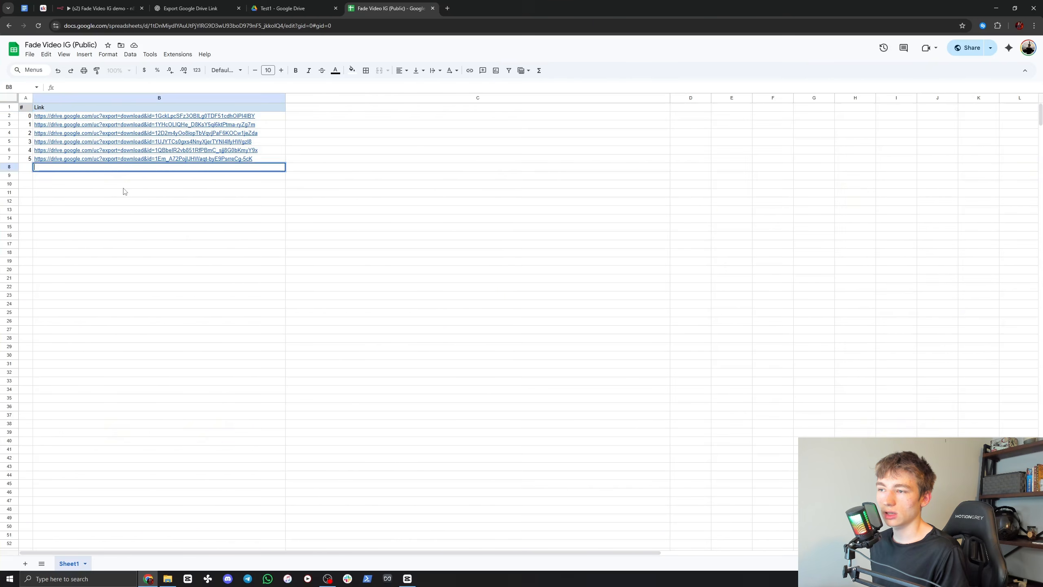
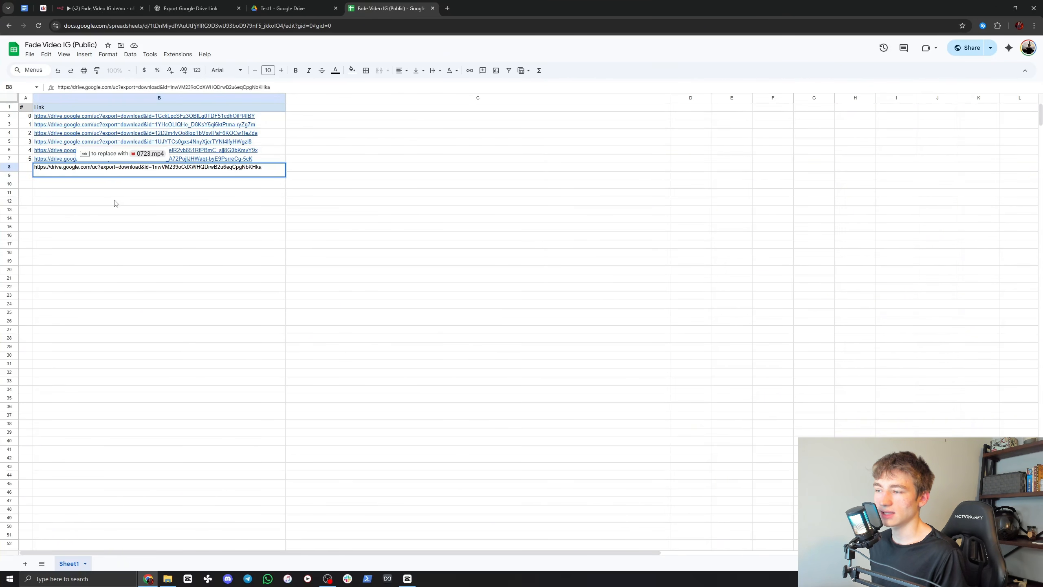
click(115, 202)
click(25, 169)
text(6)
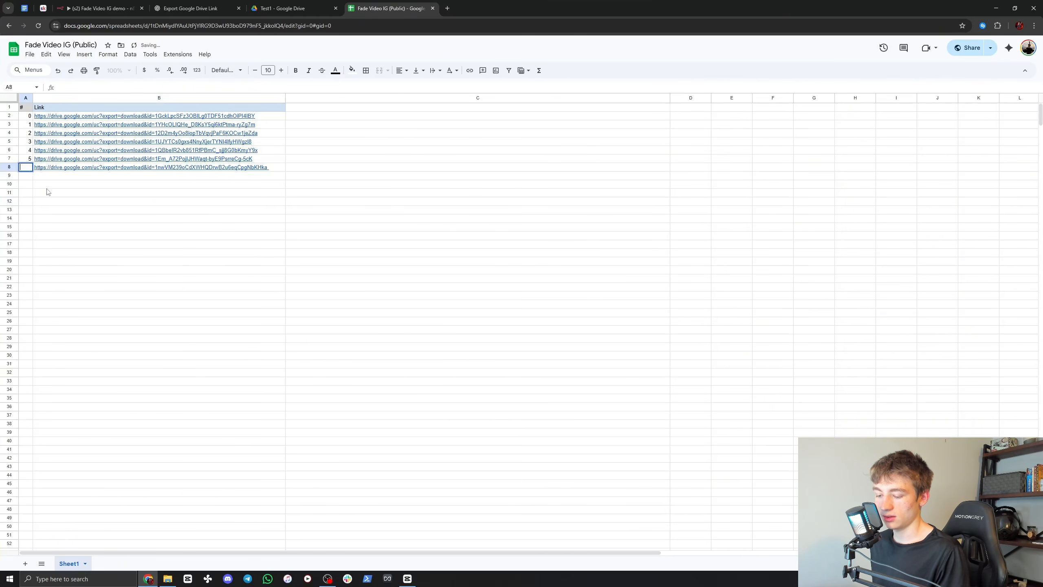
click(64, 221)
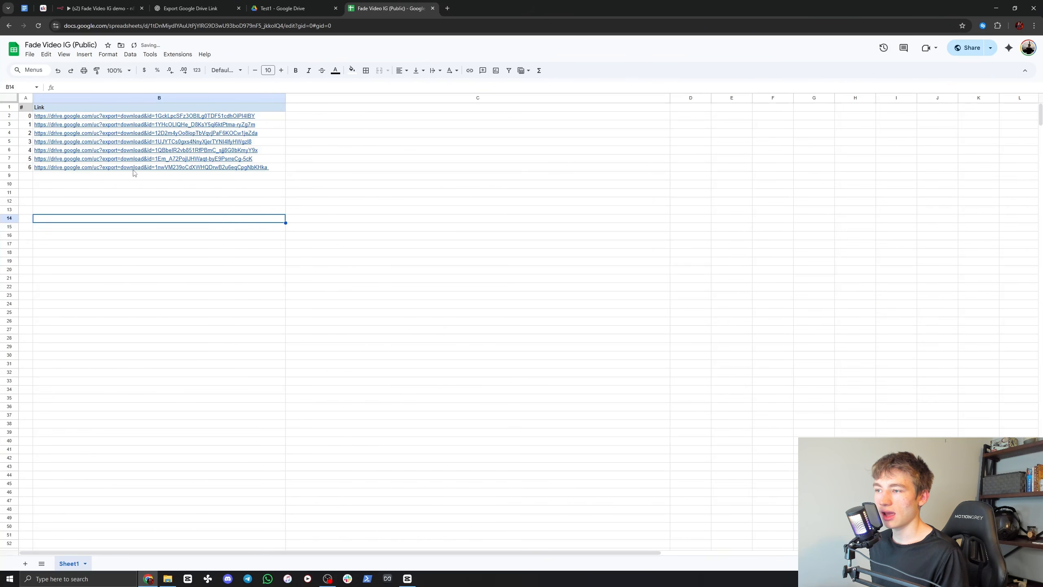
Step: Preview the file behind the new link in B8 and look over the other video links
click(121, 169)
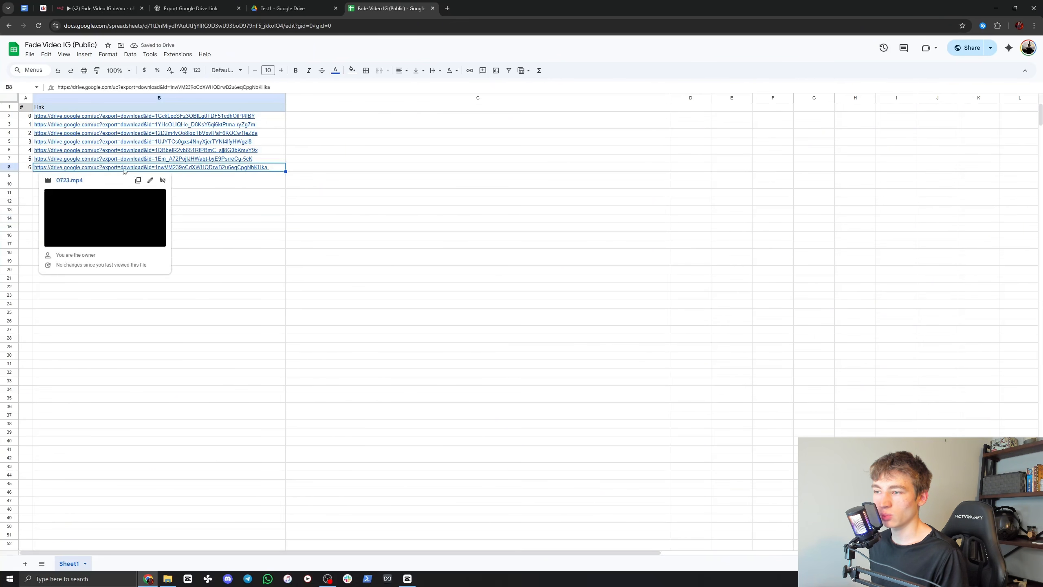
click(216, 203)
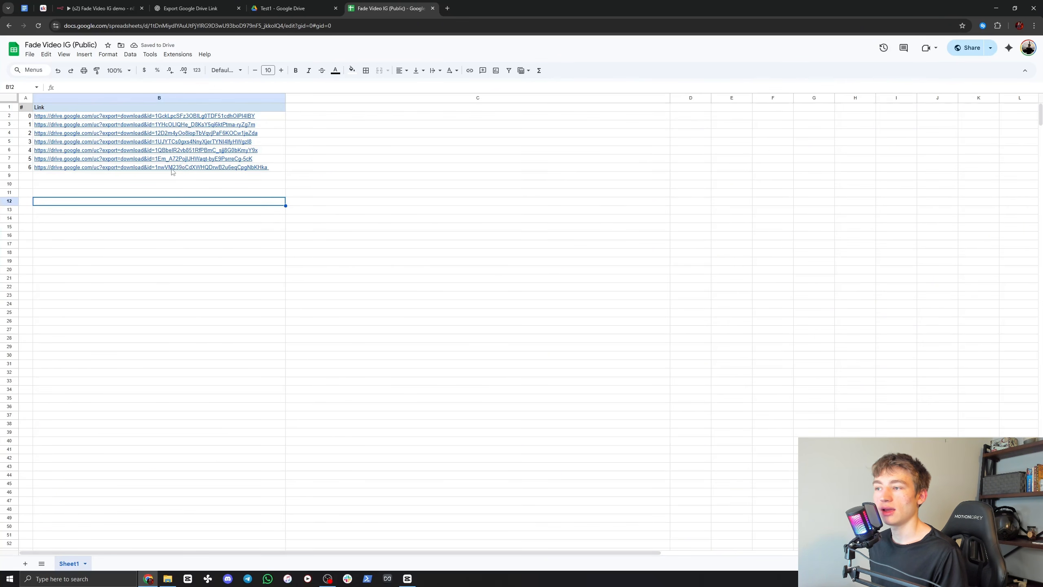
mouse_move(173, 172)
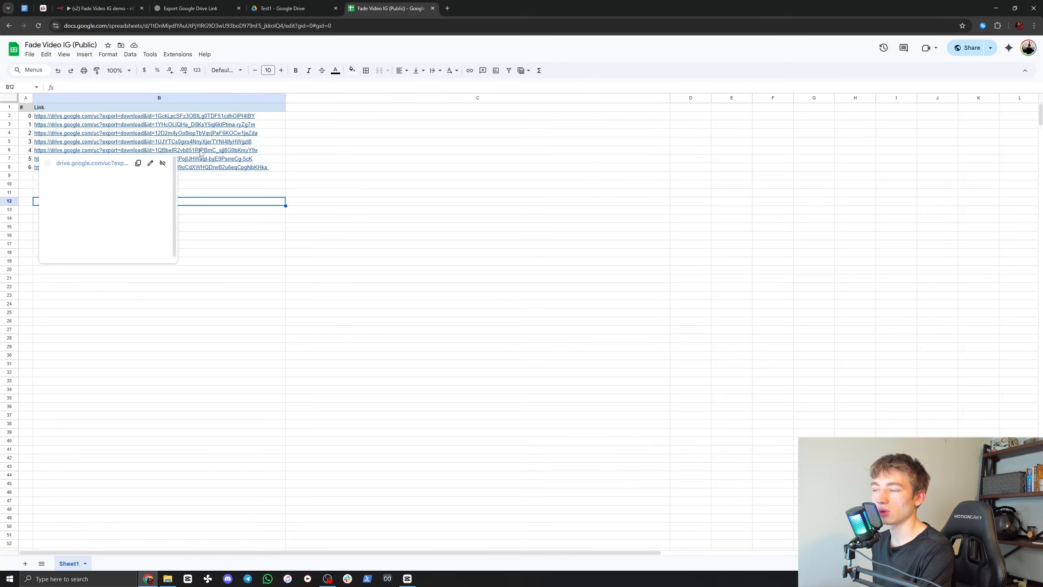
click(205, 177)
click(203, 185)
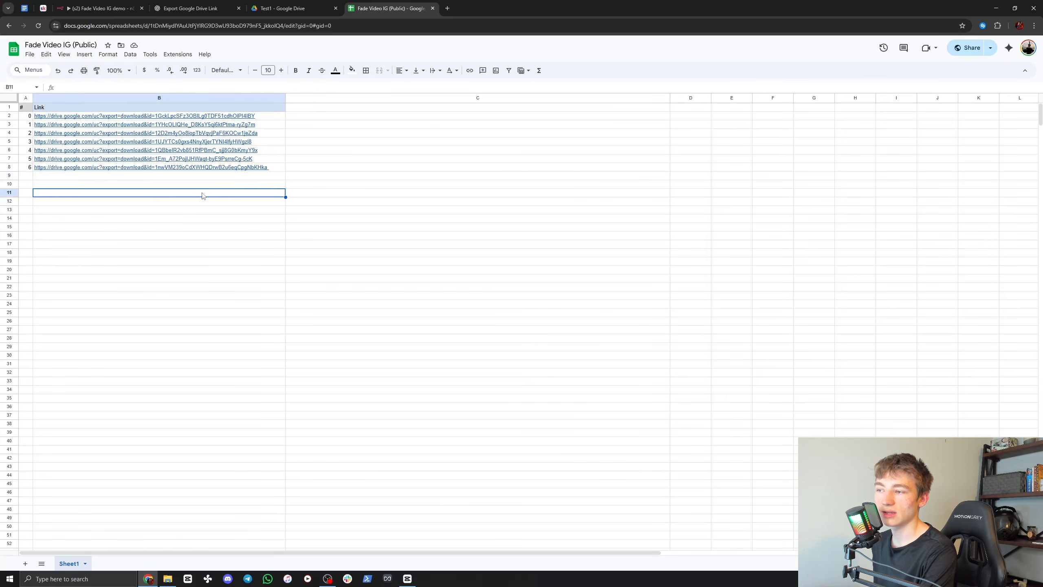